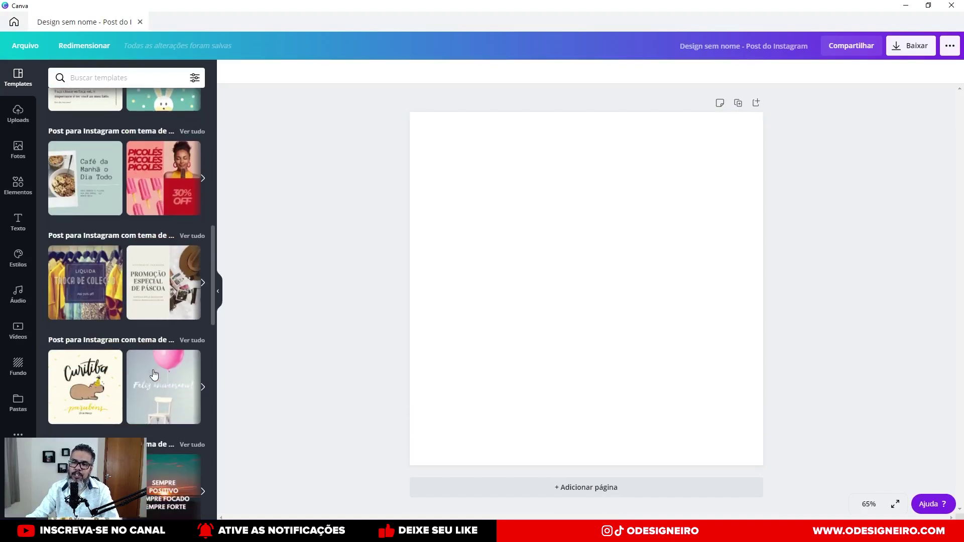
# Browse the saved EMOJIS and Curtidas folders, returning to the folder list each time.
pyautogui.scroll(15, 154, 375)
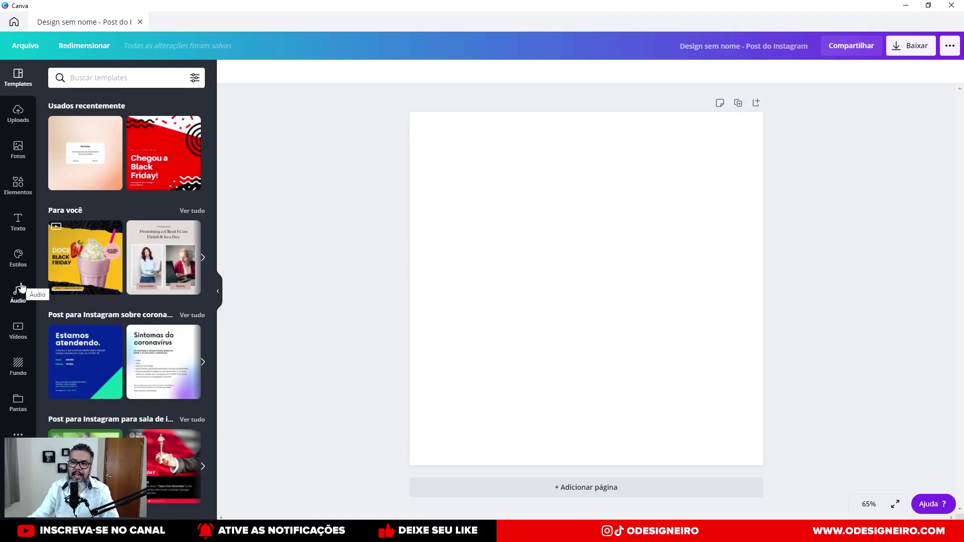
pyautogui.click(17, 407)
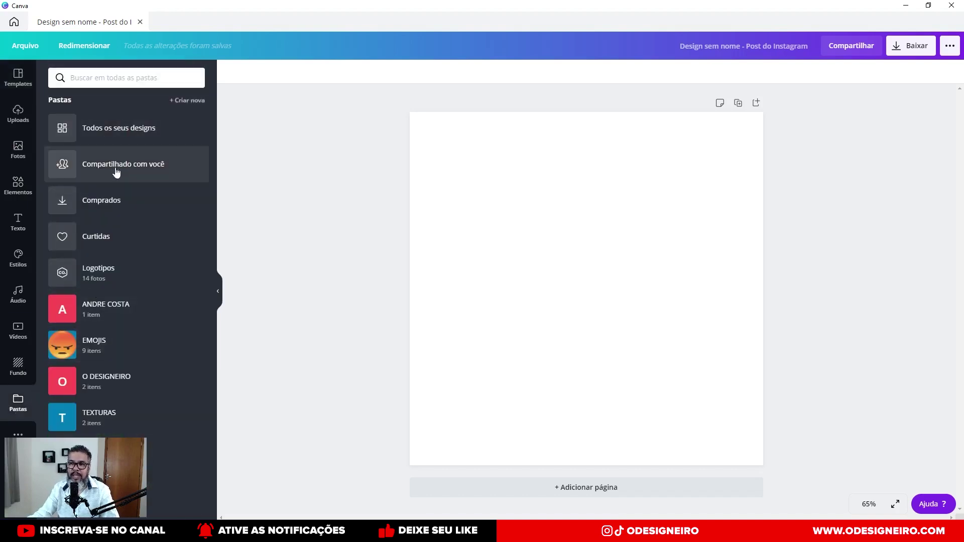
pyautogui.click(124, 350)
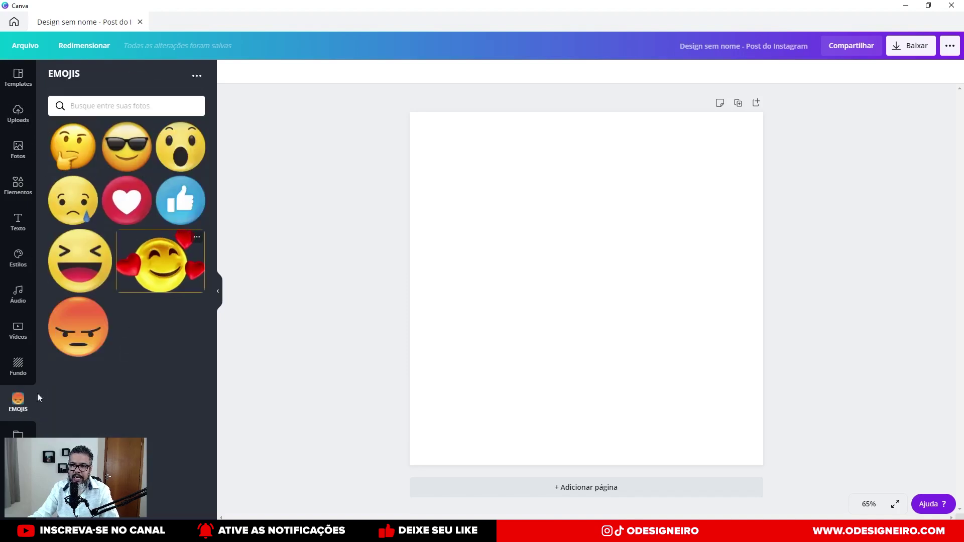
pyautogui.moveTo(19, 404)
pyautogui.click(18, 436)
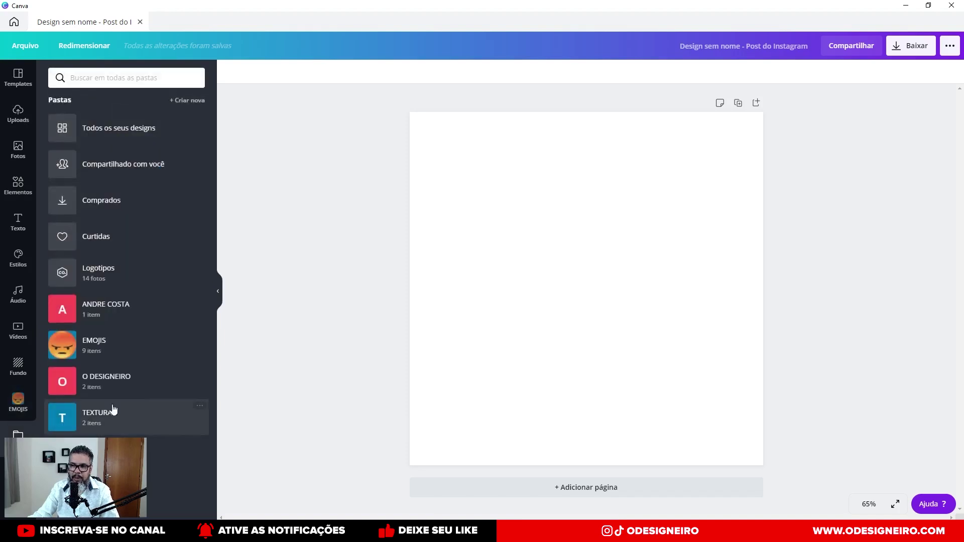
pyautogui.click(114, 251)
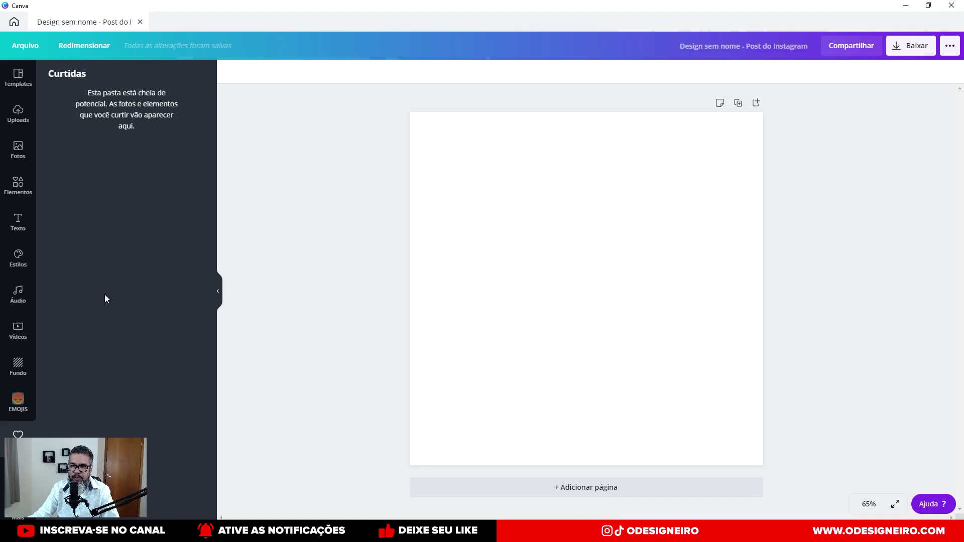
pyautogui.click(18, 435)
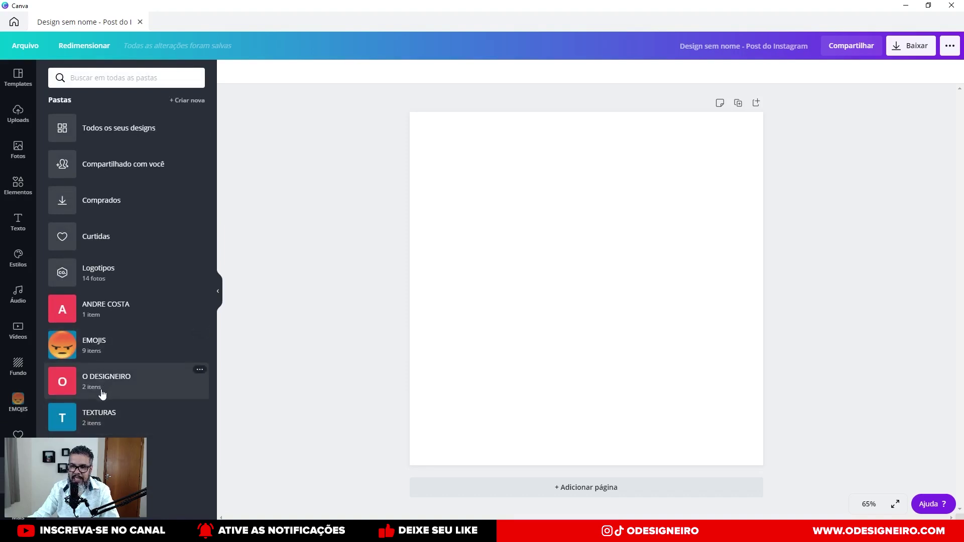
# Open TEXTURAS > COISAS E OBJETOS and preview its Homens, Mulheres and PAPEL RASGADO subfolders.
pyautogui.click(113, 420)
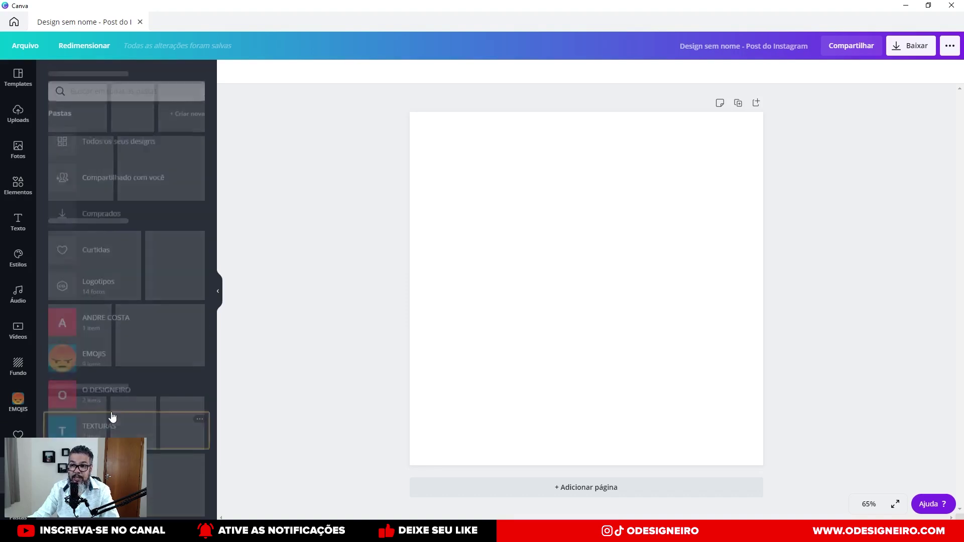
pyautogui.click(102, 111)
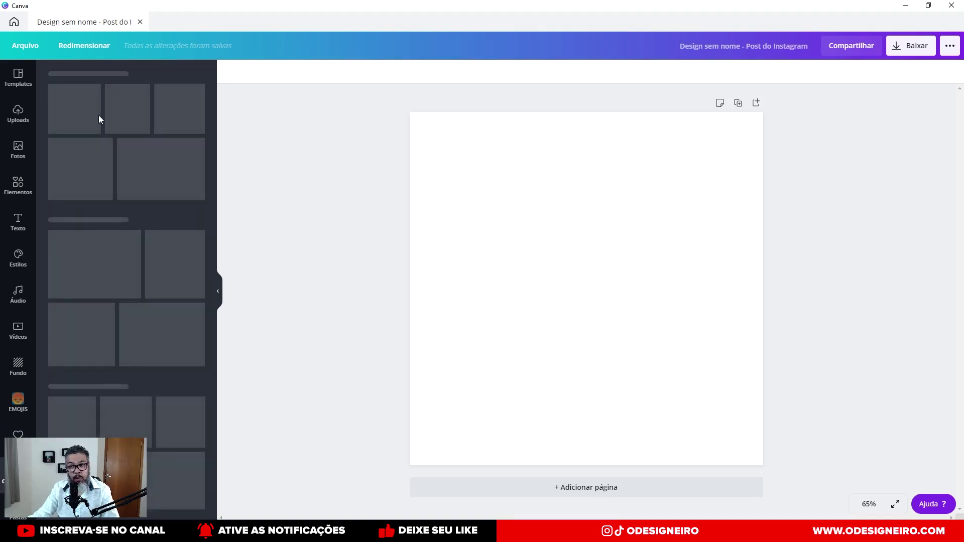
pyautogui.click(110, 127)
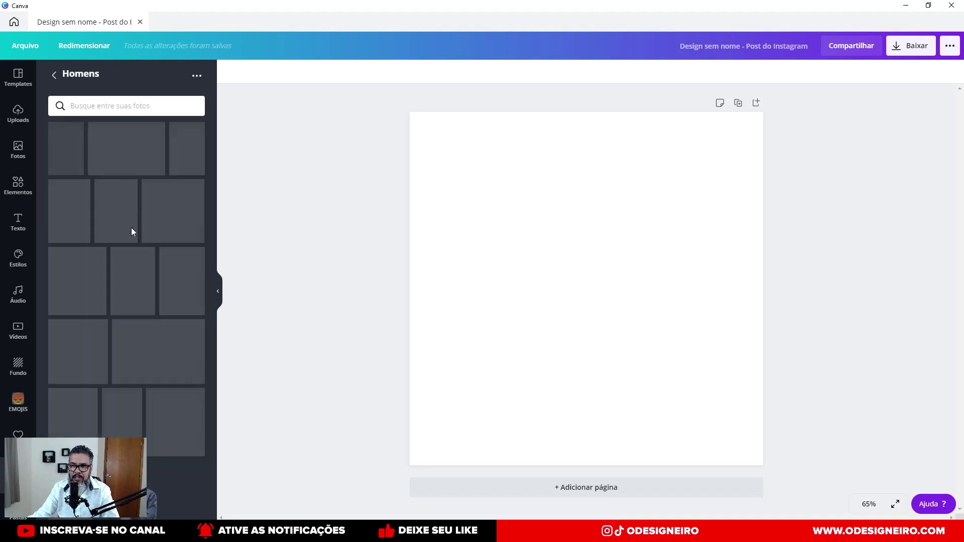
pyautogui.click(53, 75)
pyautogui.click(98, 155)
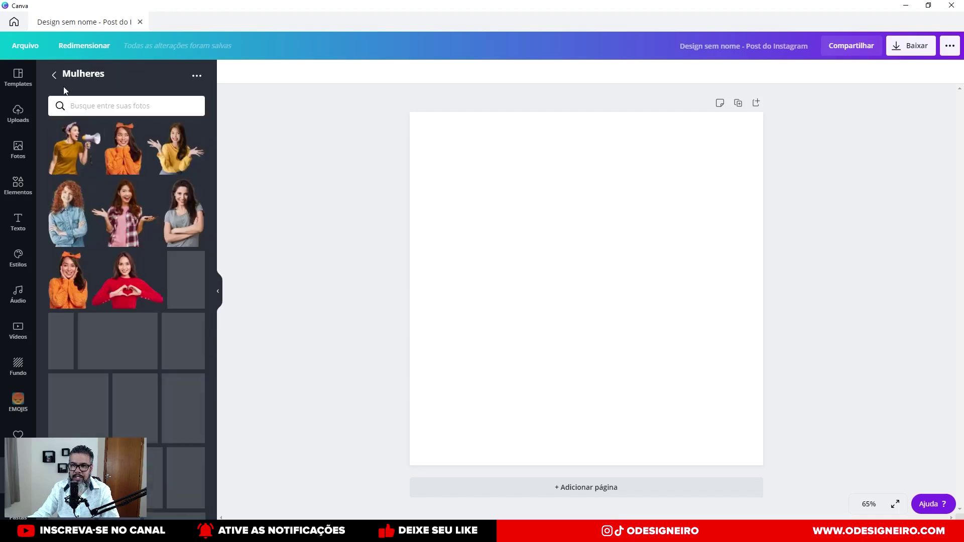
pyautogui.click(54, 75)
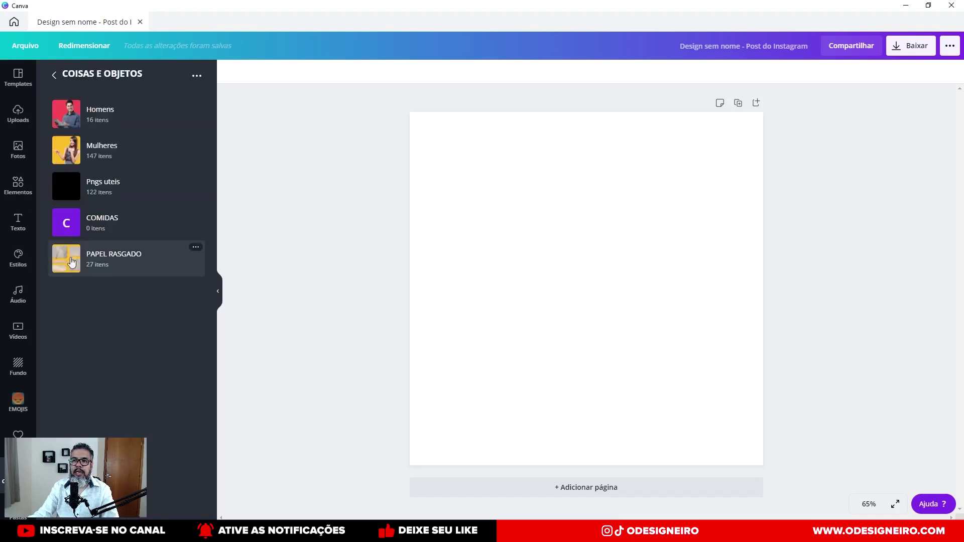
pyautogui.click(100, 258)
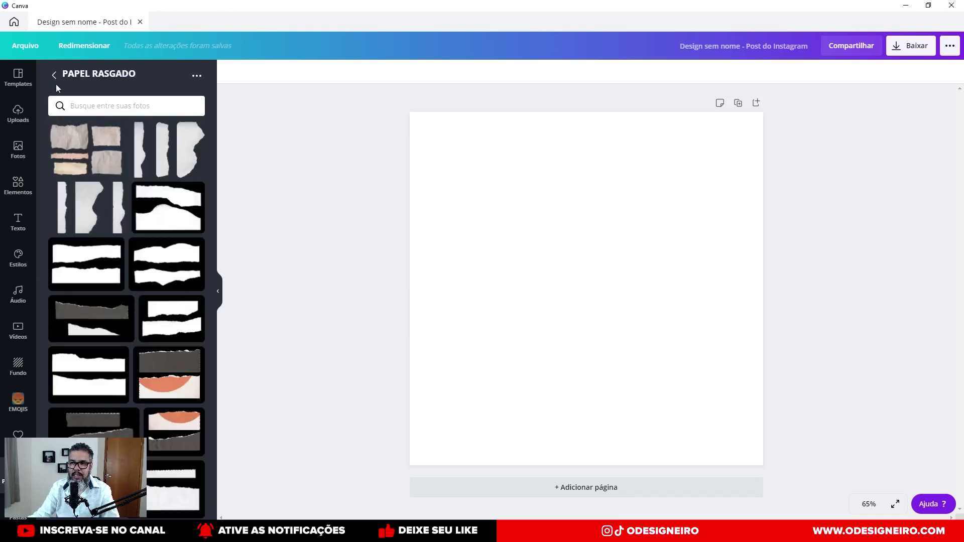
pyautogui.click(54, 78)
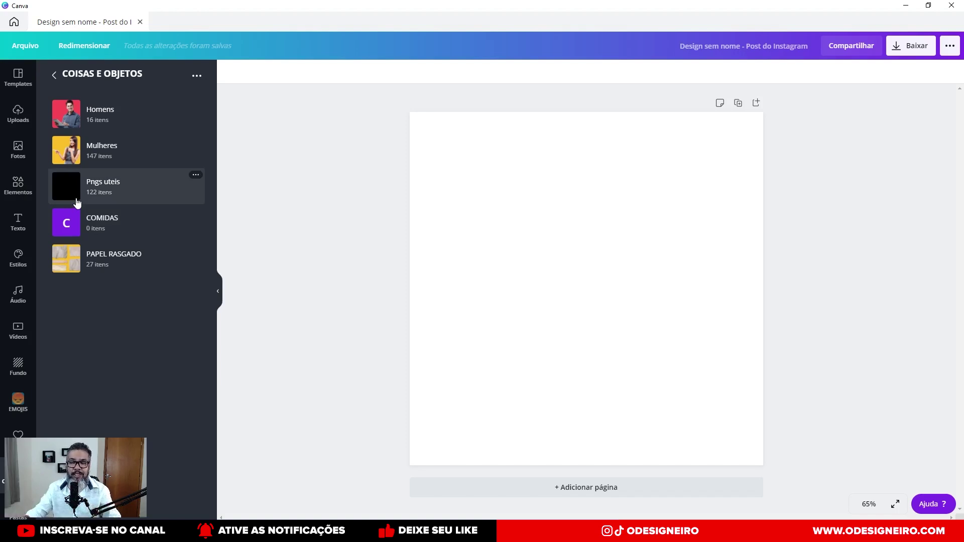
# Search the stock photo library for 'Fundo' backgrounds.
pyautogui.click(23, 163)
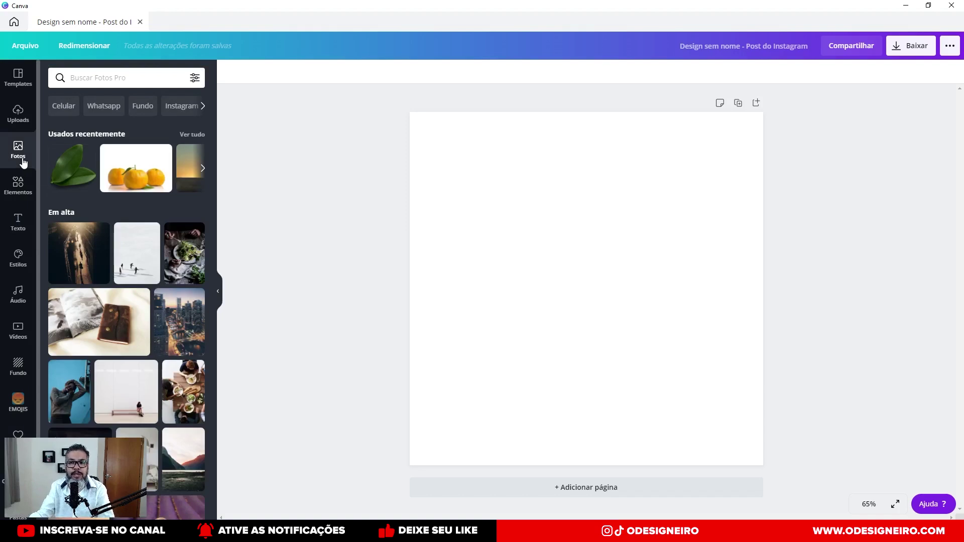
pyautogui.scroll(-5, 115, 307)
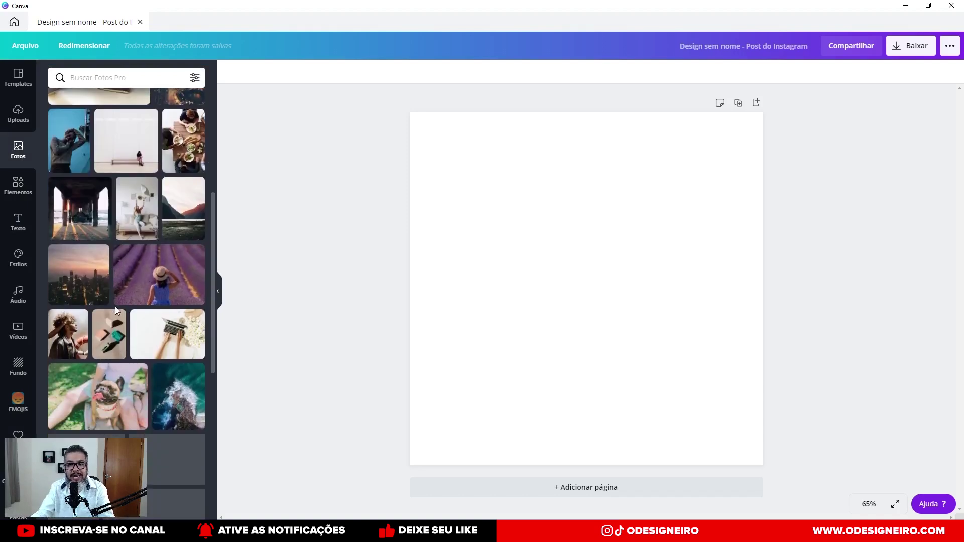
pyautogui.scroll(5, 116, 308)
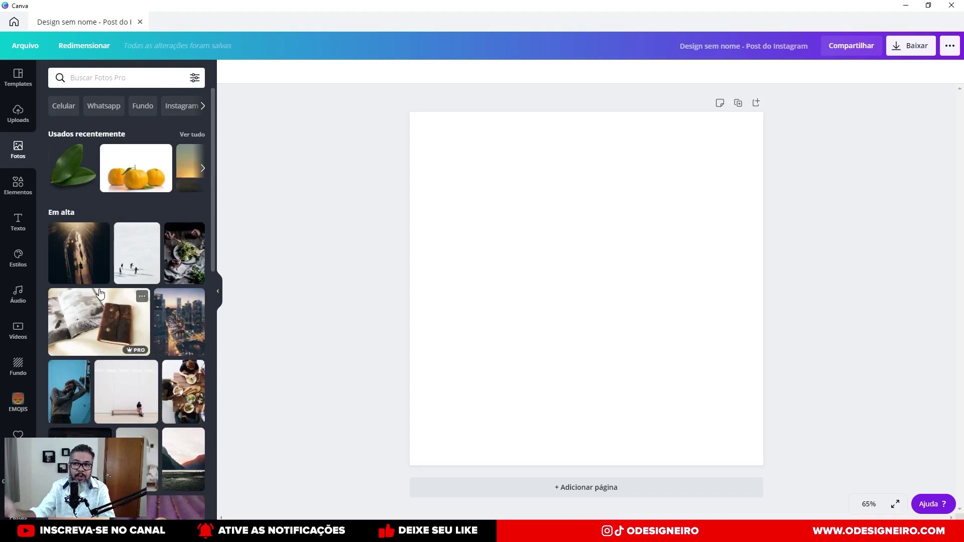
pyautogui.click(140, 108)
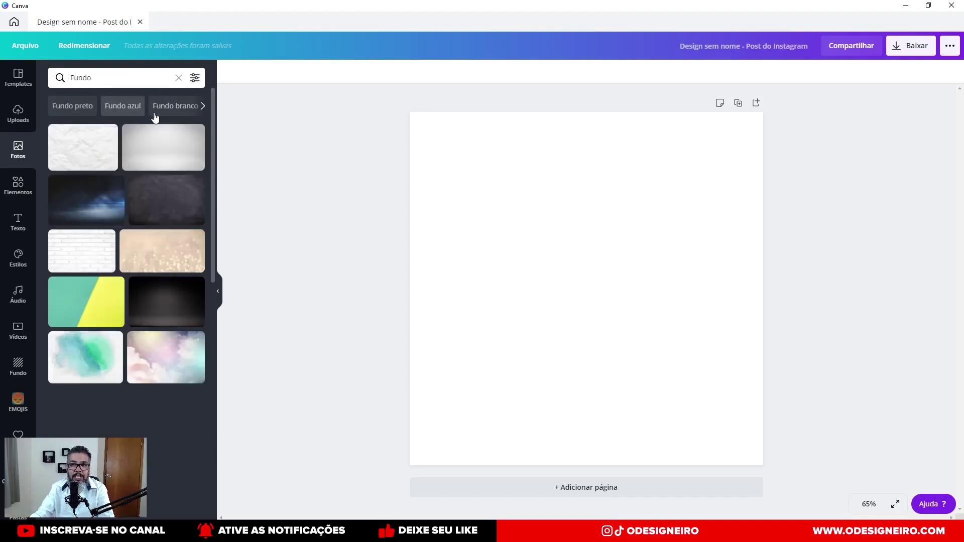
pyautogui.scroll(-6, 143, 298)
pyautogui.scroll(8, 147, 319)
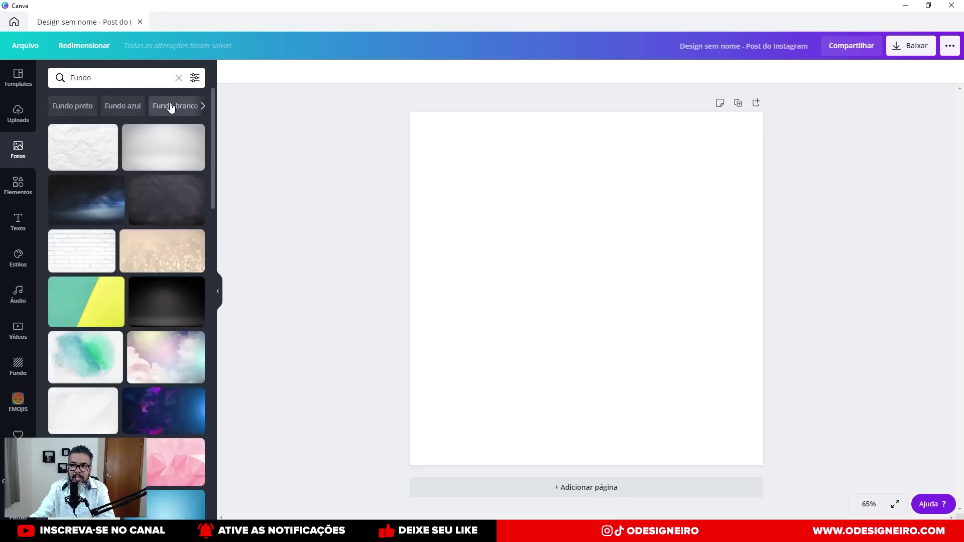
# Try the white, black, yellow, pink and purple background colour suggestions.
pyautogui.click(170, 105)
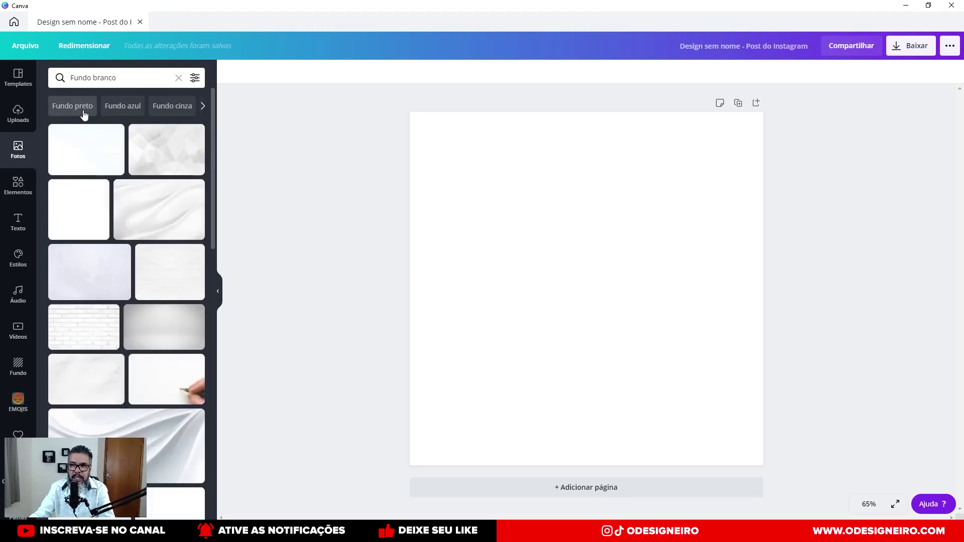
pyautogui.click(83, 110)
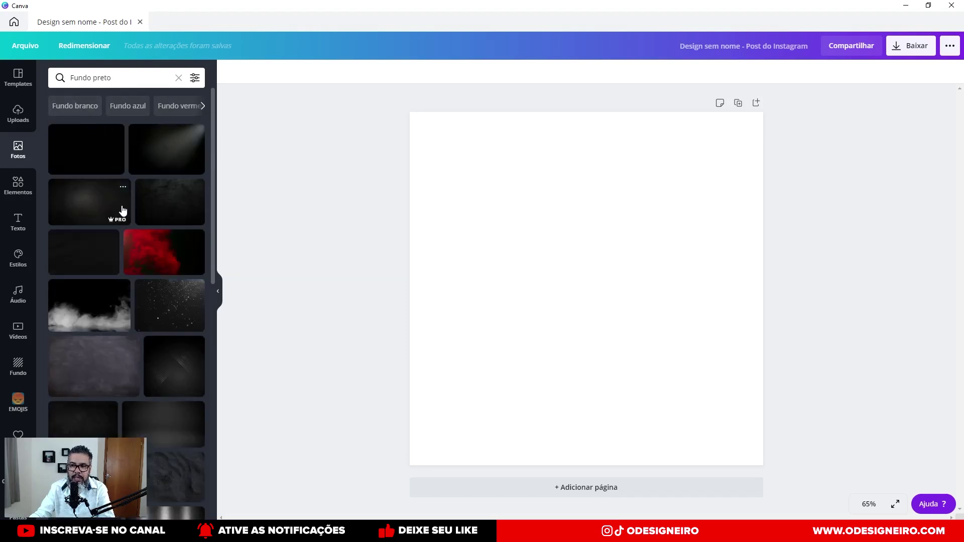
pyautogui.click(203, 106)
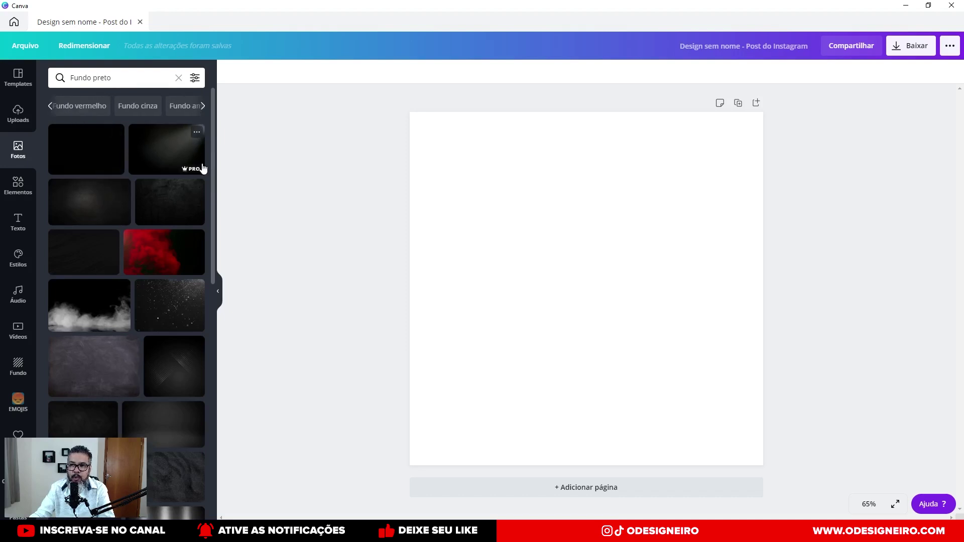
pyautogui.click(199, 106)
pyautogui.click(202, 106)
pyautogui.click(173, 108)
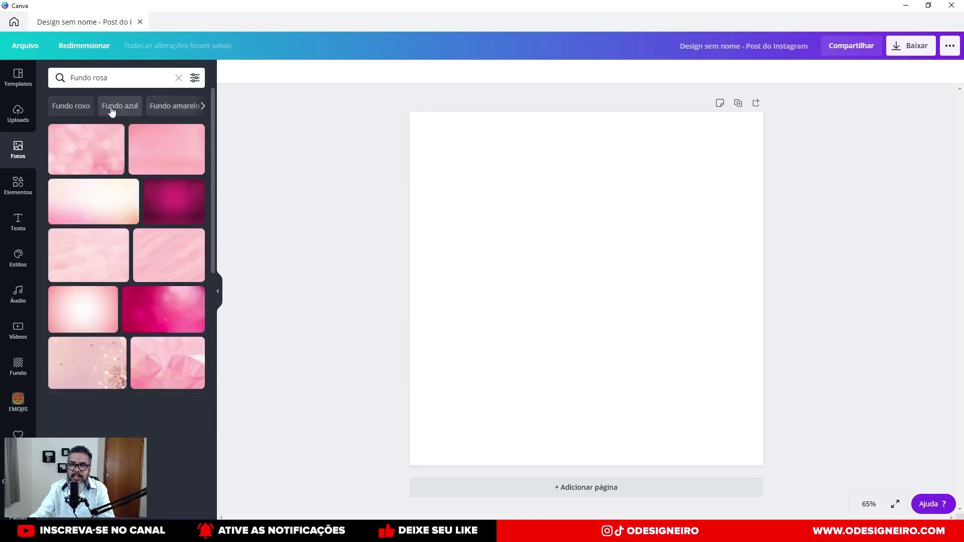
pyautogui.click(75, 106)
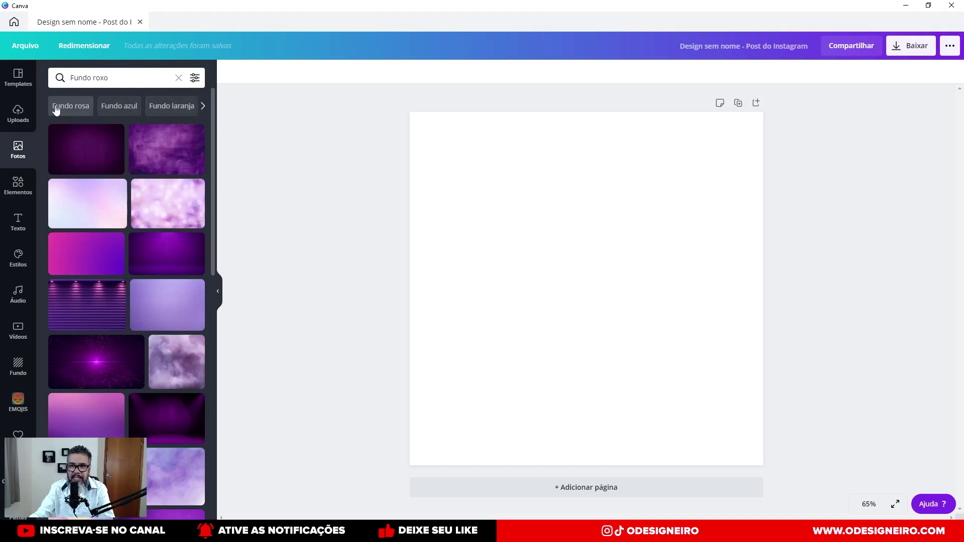
# Switch the results to brown backgrounds ('Fundo marrom').
pyautogui.click(203, 105)
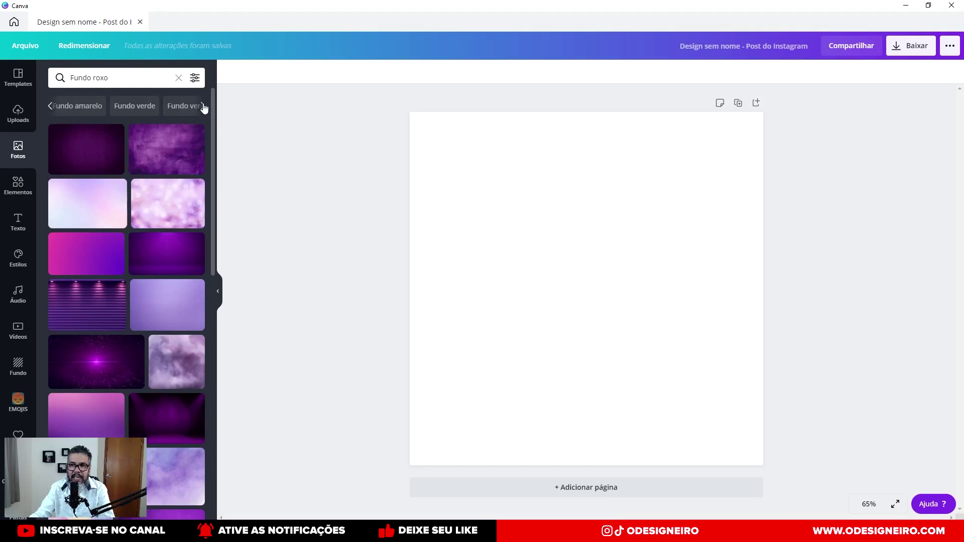
pyautogui.click(204, 106)
pyautogui.click(204, 106)
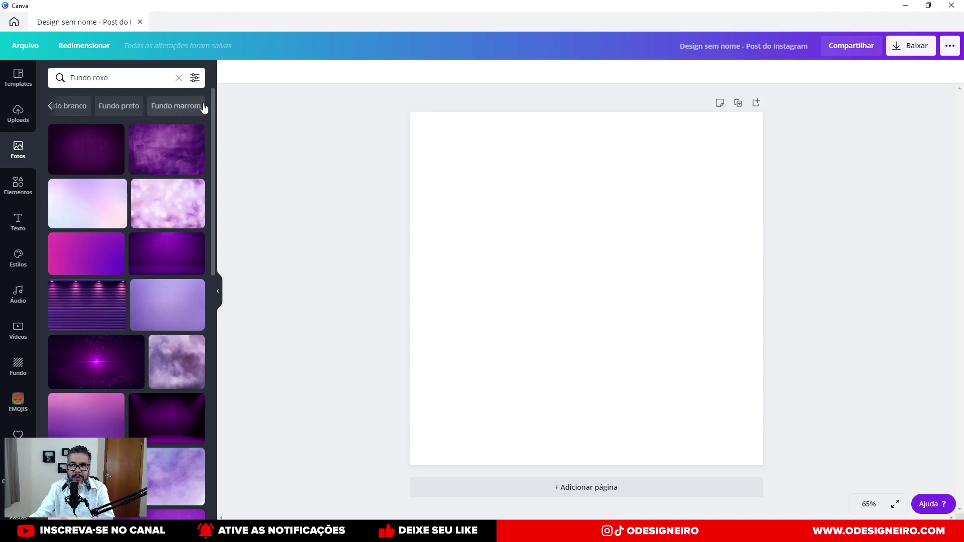
pyautogui.click(203, 108)
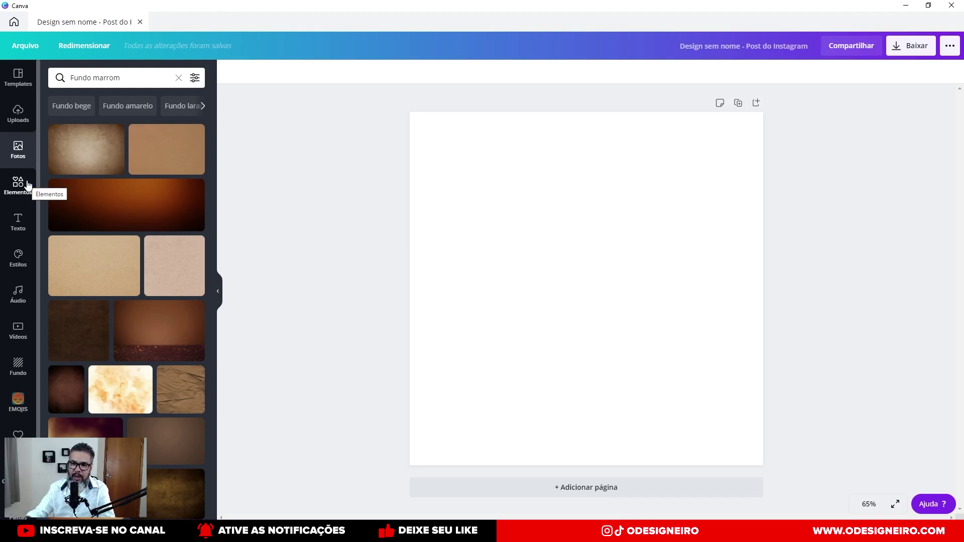
pyautogui.click(131, 77)
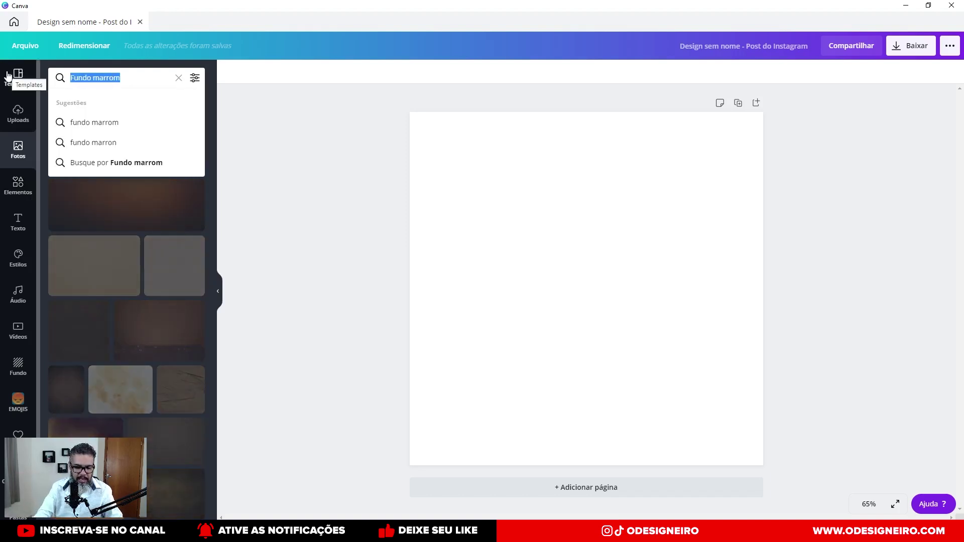
pyautogui.write('wood')
pyautogui.press('Return')
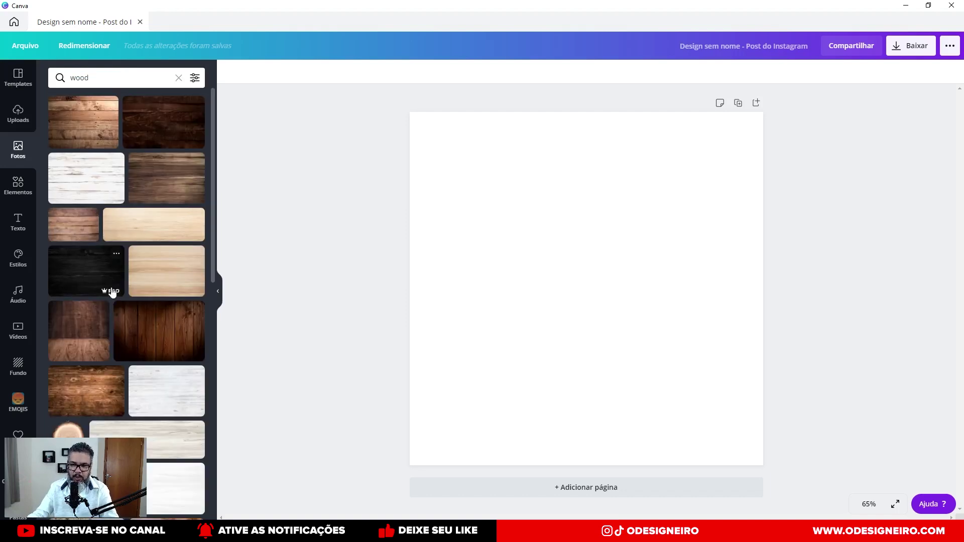
pyautogui.scroll(-5, 95, 334)
pyautogui.scroll(-8, 97, 336)
pyautogui.scroll(-2, 97, 337)
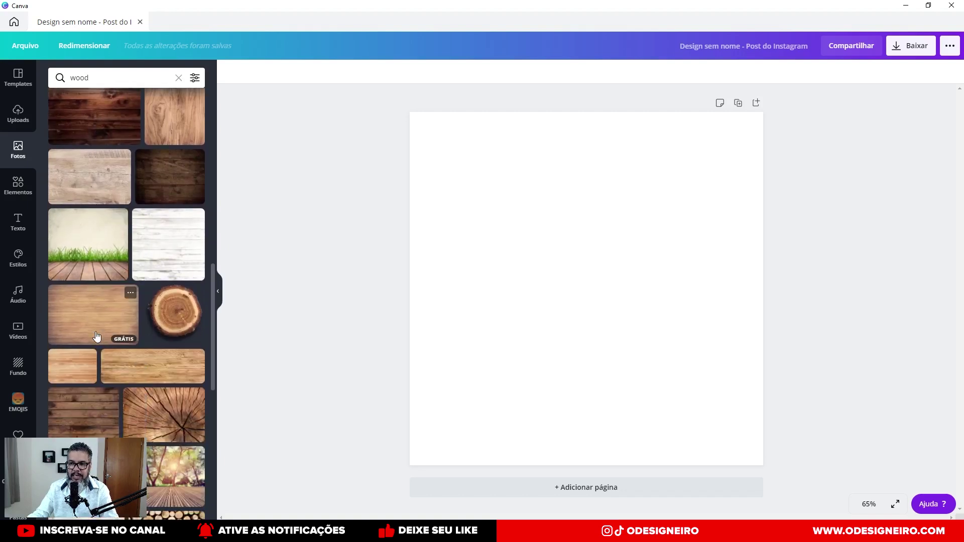
pyautogui.scroll(-6, 97, 336)
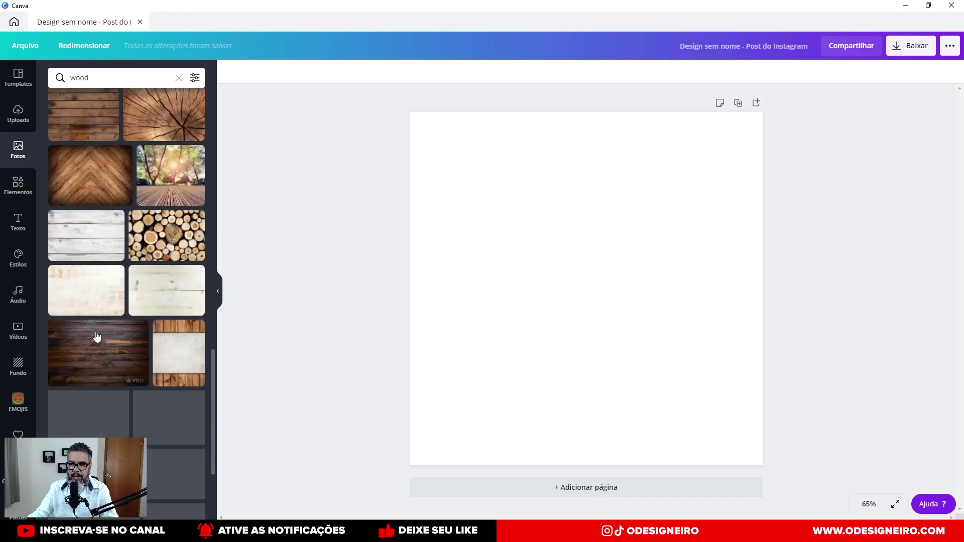
pyautogui.scroll(-10, 97, 337)
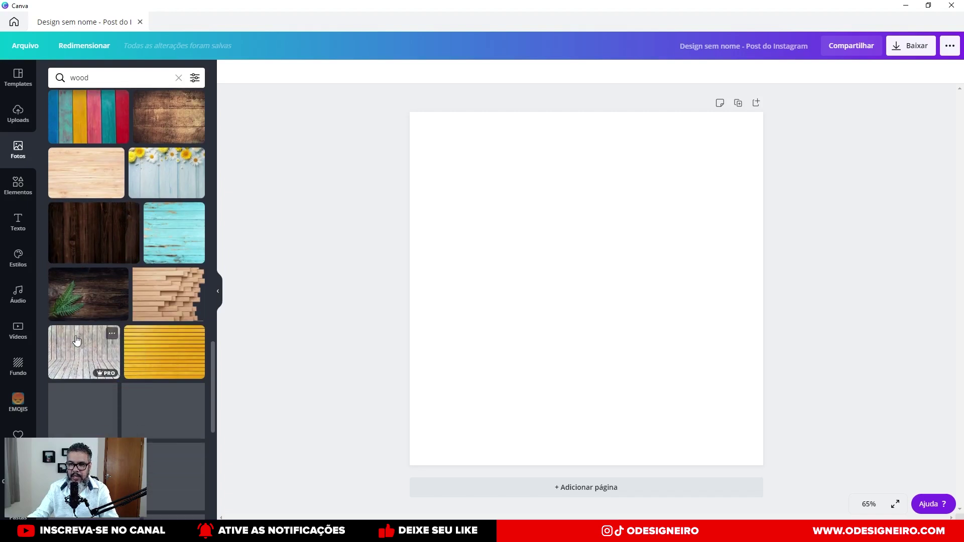
pyautogui.scroll(-1, 75, 335)
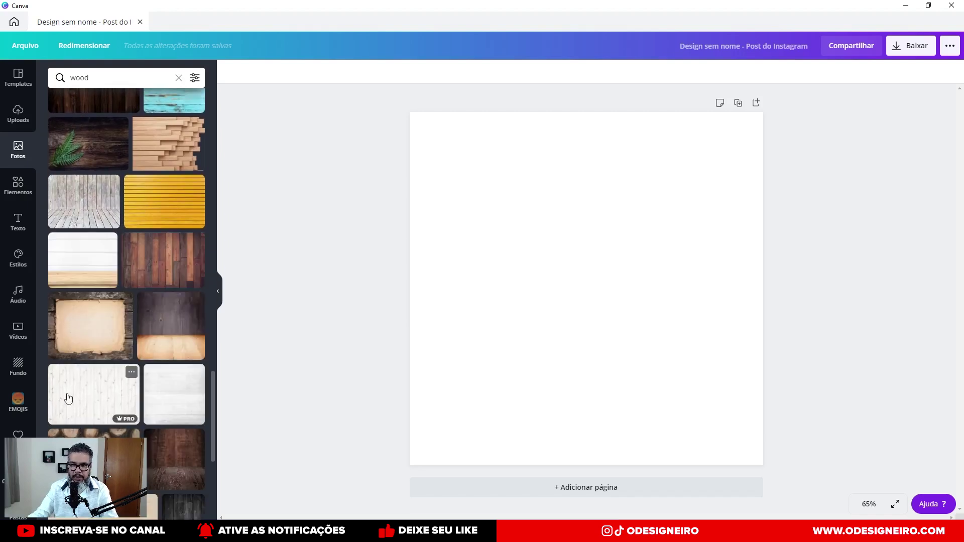
pyautogui.scroll(-7, 75, 377)
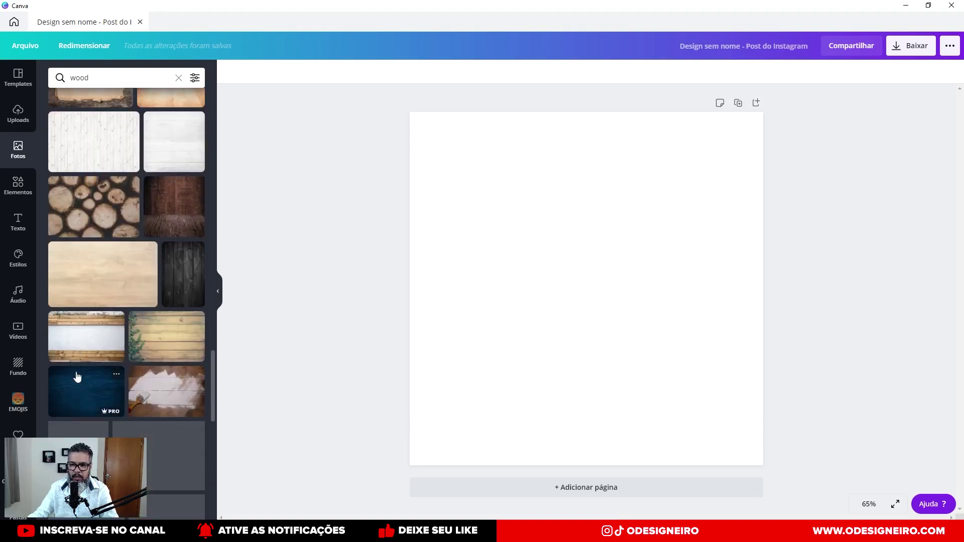
pyautogui.scroll(-10, 138, 367)
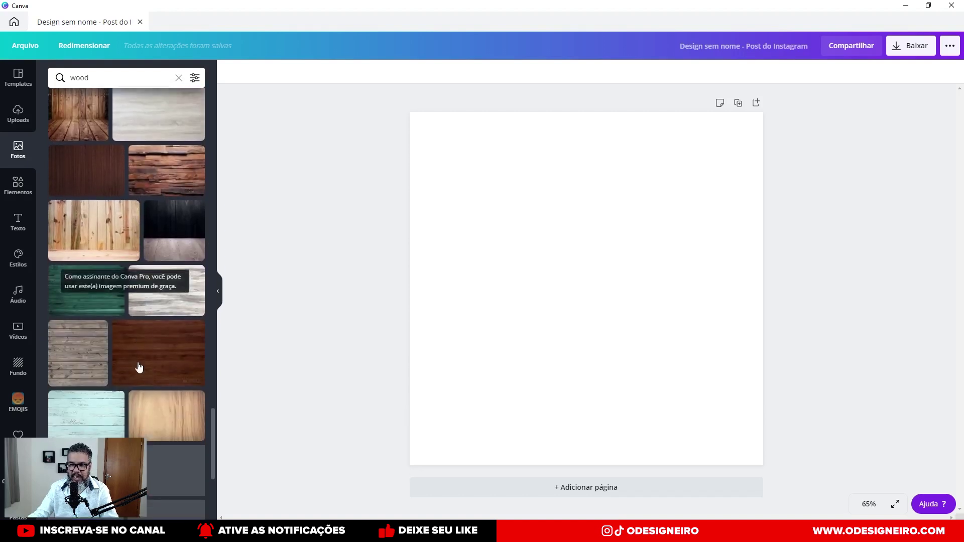
pyautogui.scroll(-6, 139, 367)
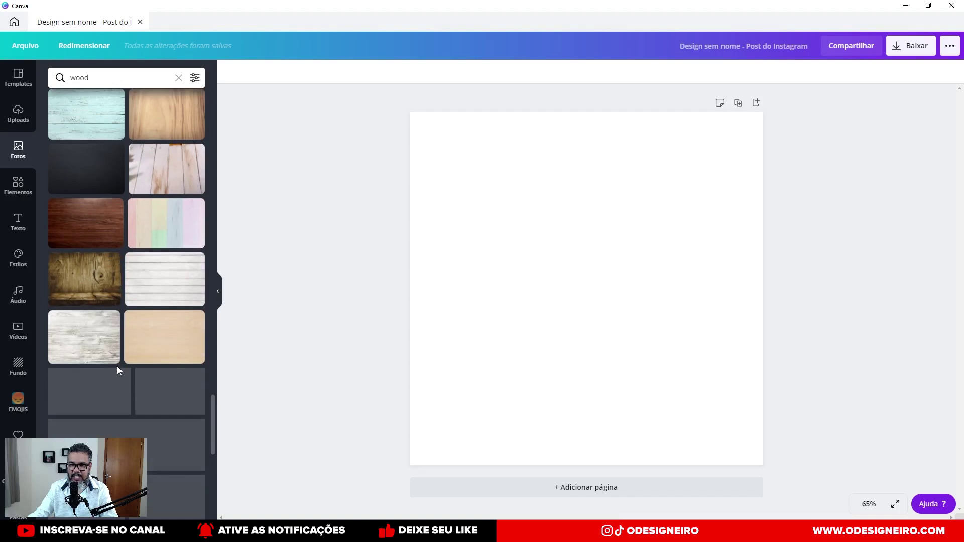
pyautogui.scroll(-8, 67, 301)
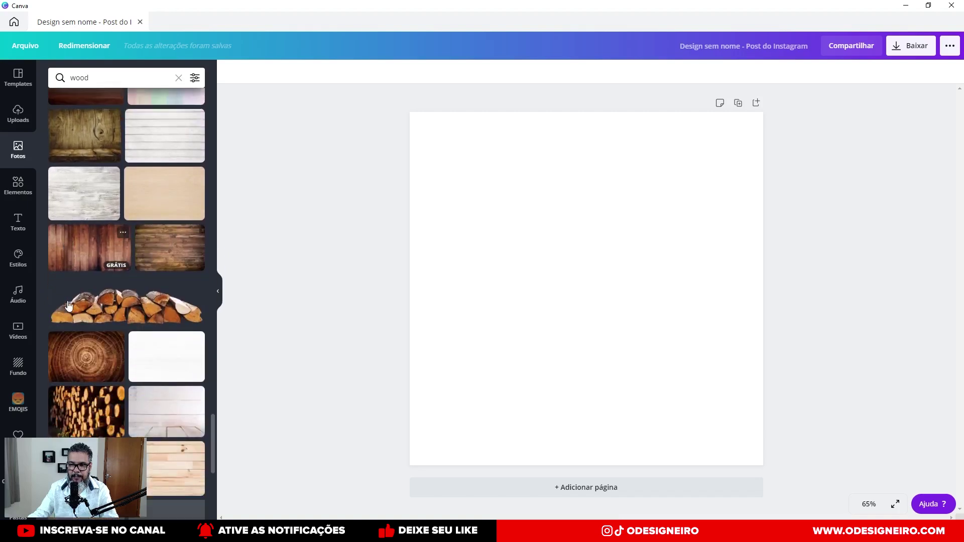
pyautogui.scroll(-4, 69, 306)
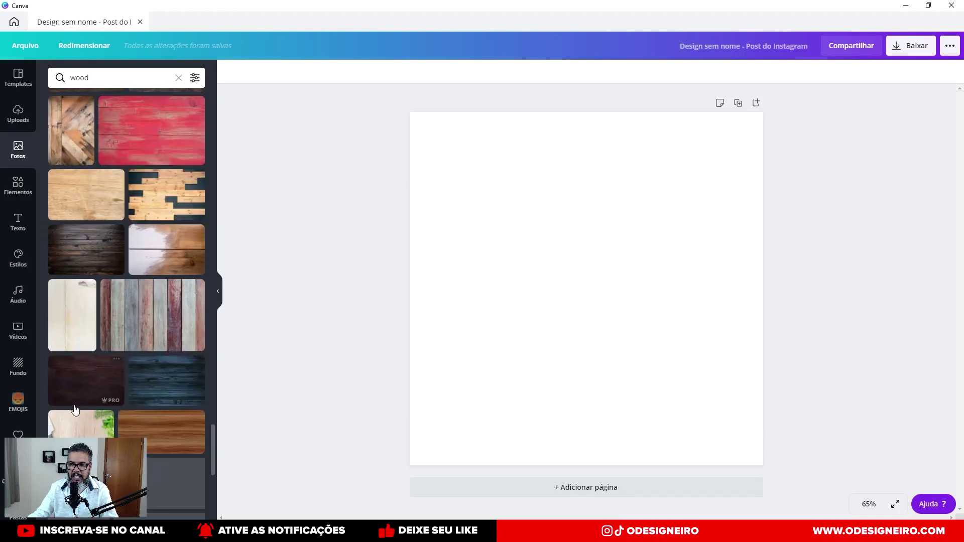
pyautogui.scroll(-4, 74, 410)
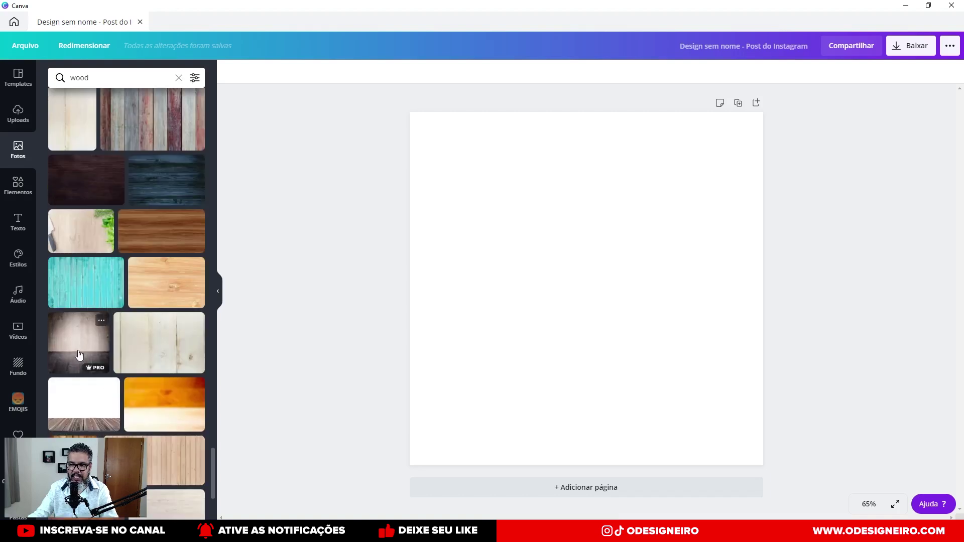
# Set the Pro photo of a pale plank wall and dark wooden floor as the full-page background.
pyautogui.moveTo(79, 355); pyautogui.dragTo(482, 180)
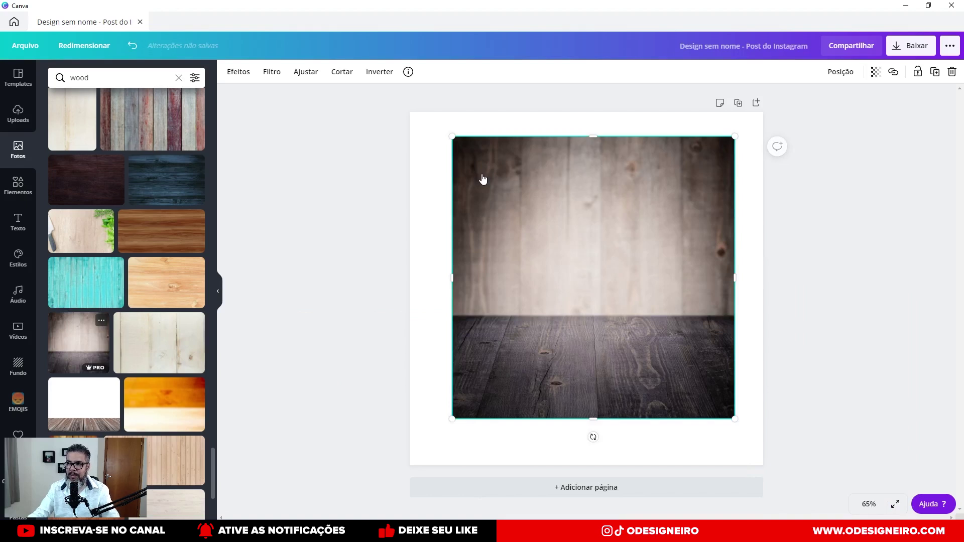
pyautogui.hotkey('ctrl', 'z')
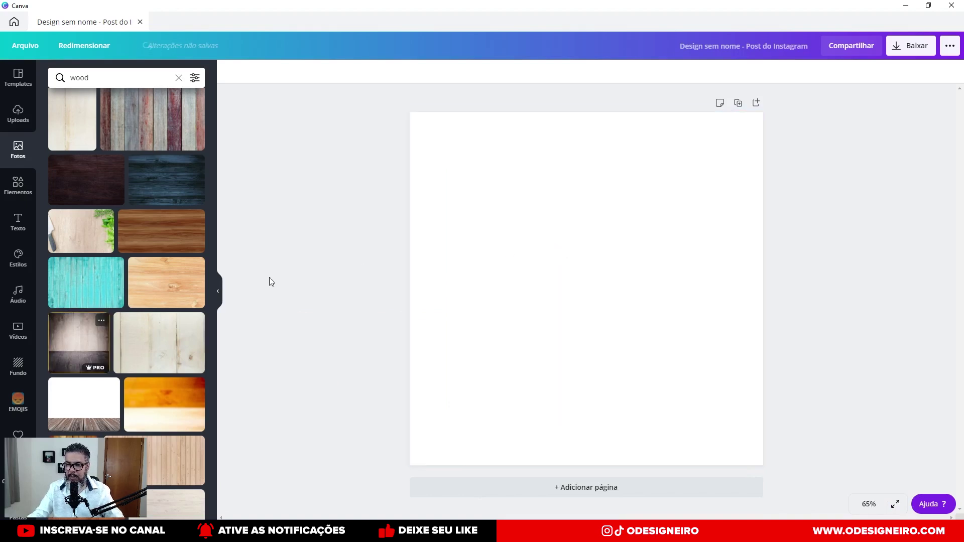
pyautogui.moveTo(80, 352); pyautogui.dragTo(382, 272)
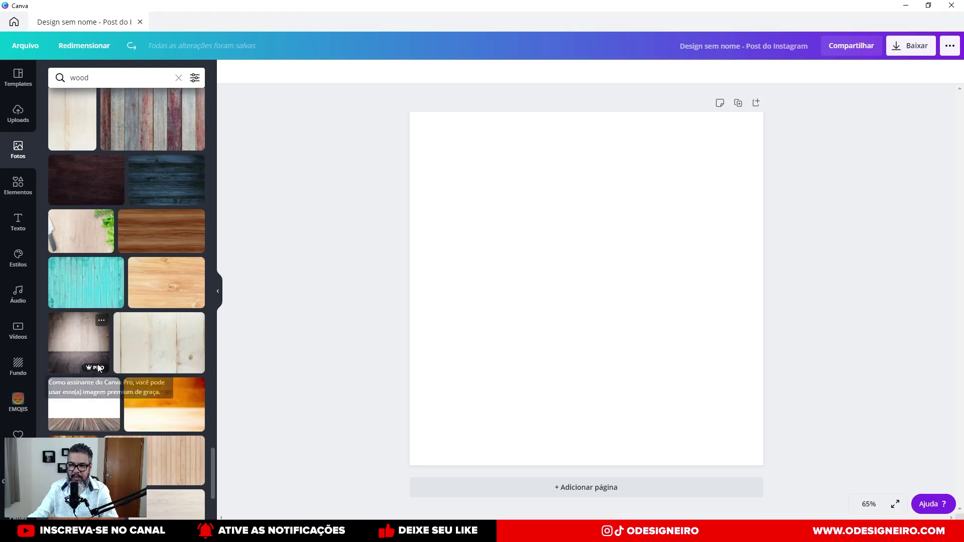
pyautogui.moveTo(87, 356); pyautogui.dragTo(409, 326)
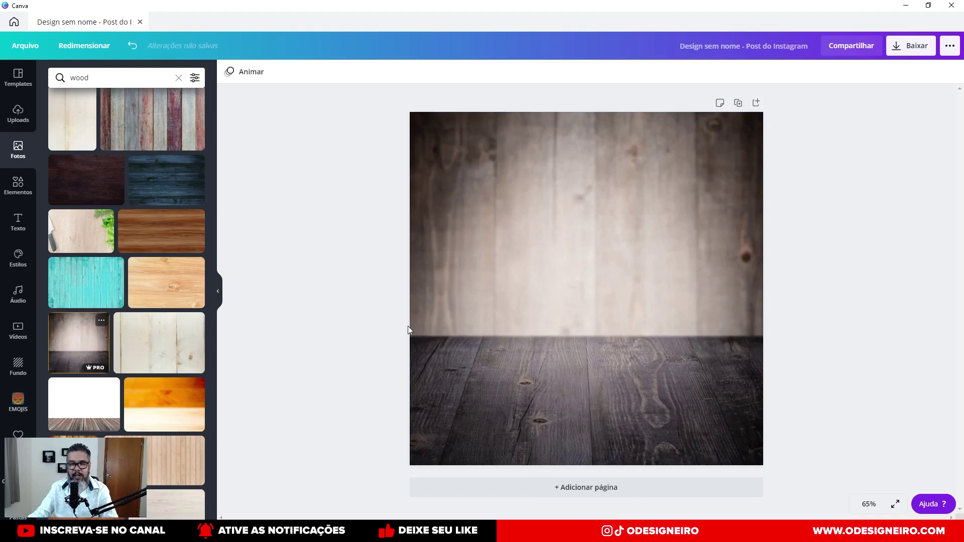
pyautogui.doubleClick(99, 78)
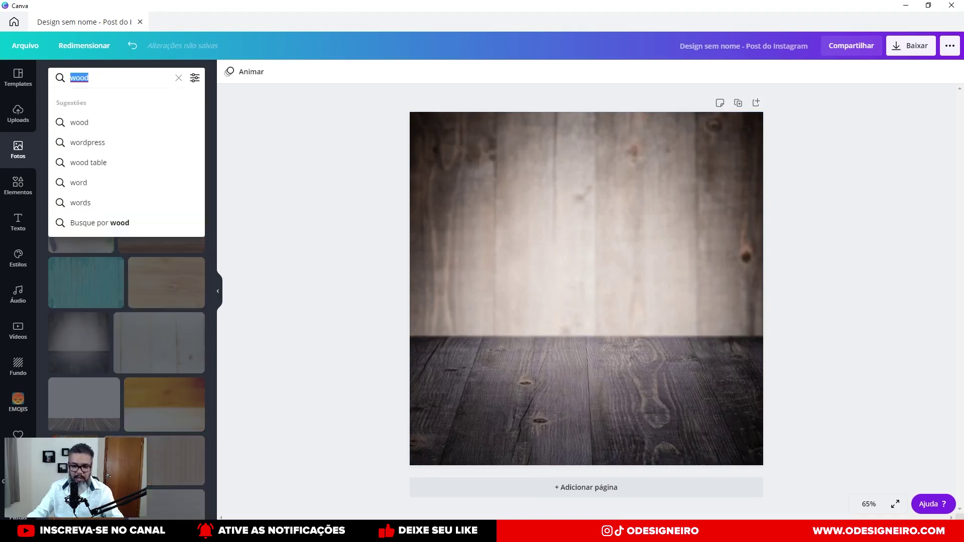
# Search photos for 'pizza', refine the search to 'pizza png', and browse the cut-outs.
pyautogui.write('pizza')
pyautogui.press('Return')
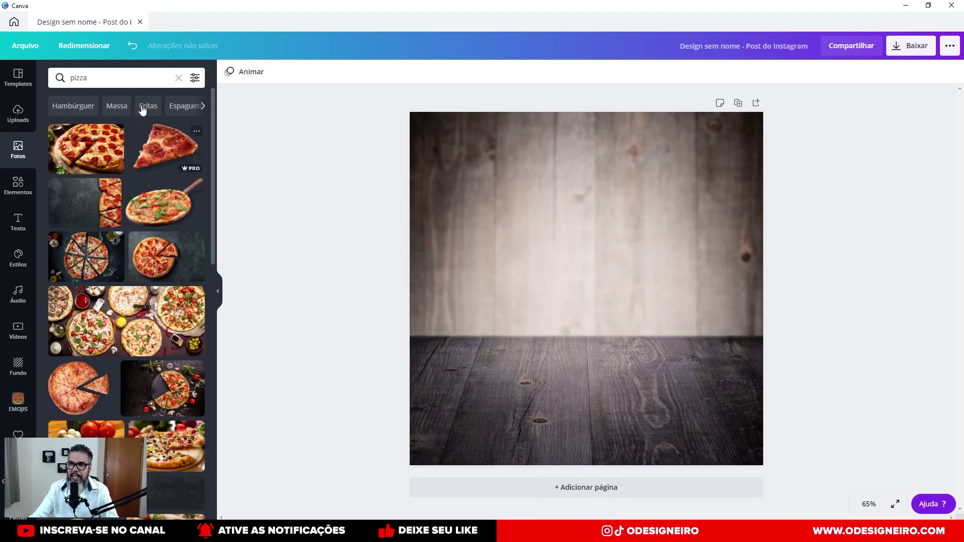
pyautogui.click(129, 79)
pyautogui.write('pn')
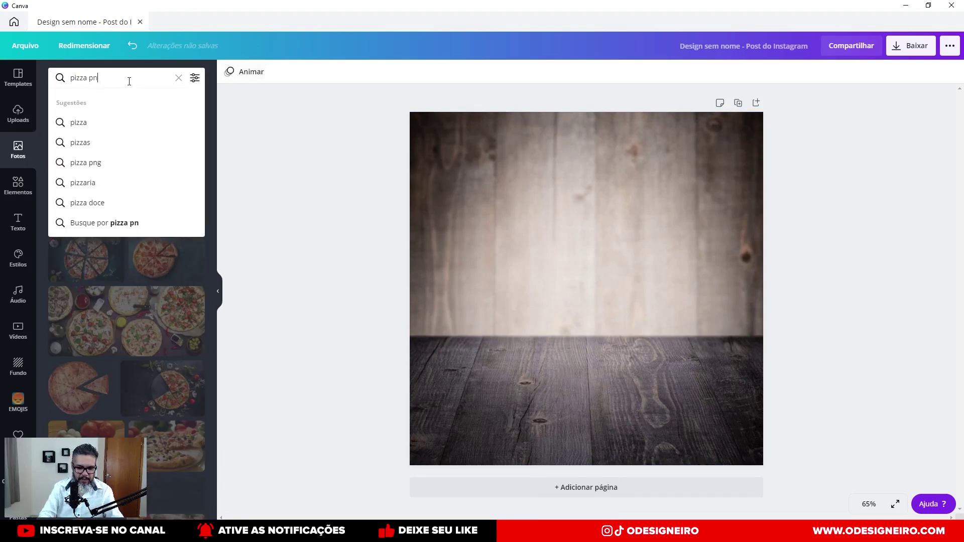
pyautogui.write('g')
pyautogui.press('Return')
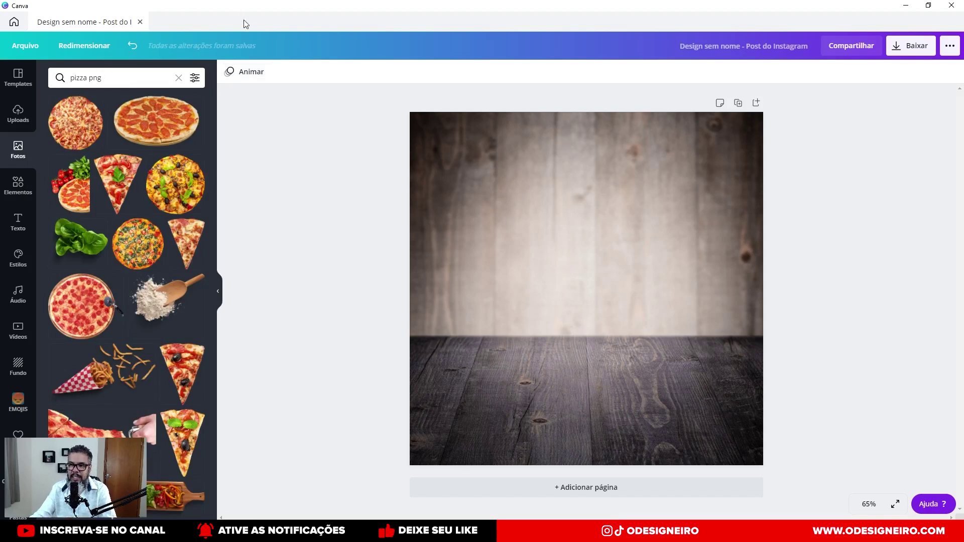
pyautogui.scroll(-2, 149, 266)
pyautogui.scroll(-3, 151, 266)
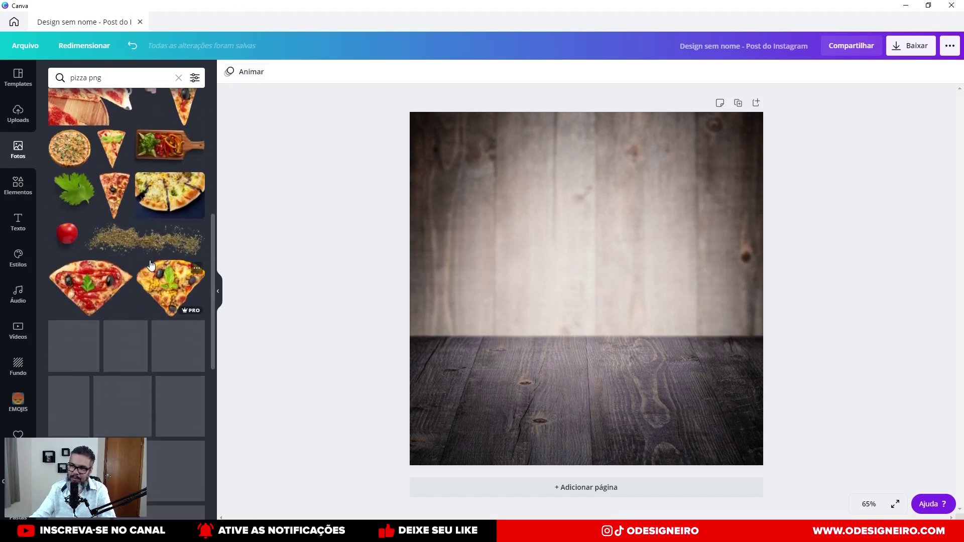
pyautogui.scroll(-3, 149, 259)
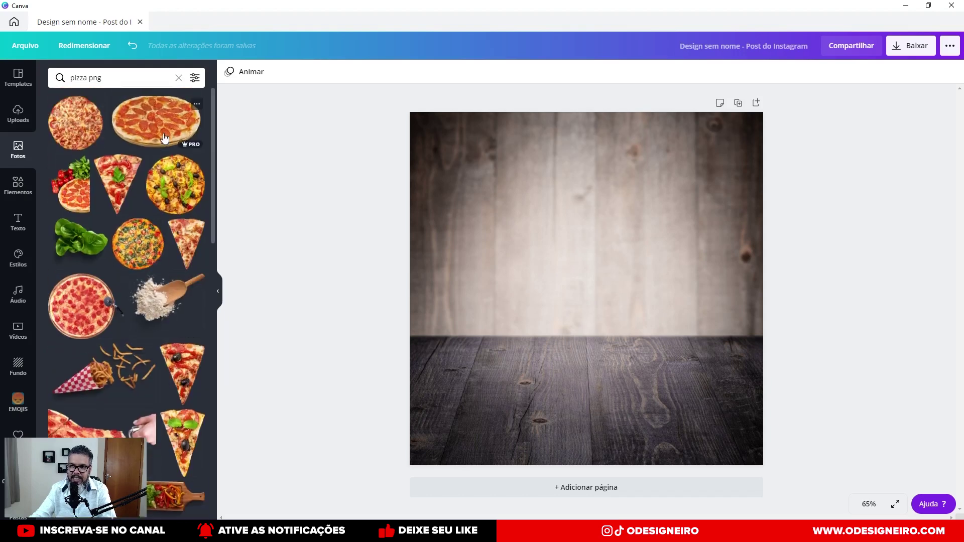
# Add the pepperoni pizza cut-out, shrink it, and centre it on the wooden floor.
pyautogui.moveTo(163, 135); pyautogui.dragTo(489, 317)
pyautogui.moveTo(718, 283)
pyautogui.mouseDown()
pyautogui.moveTo(673, 308)
pyautogui.moveTo(688, 313)
pyautogui.moveTo(713, 295)
pyautogui.mouseUp()
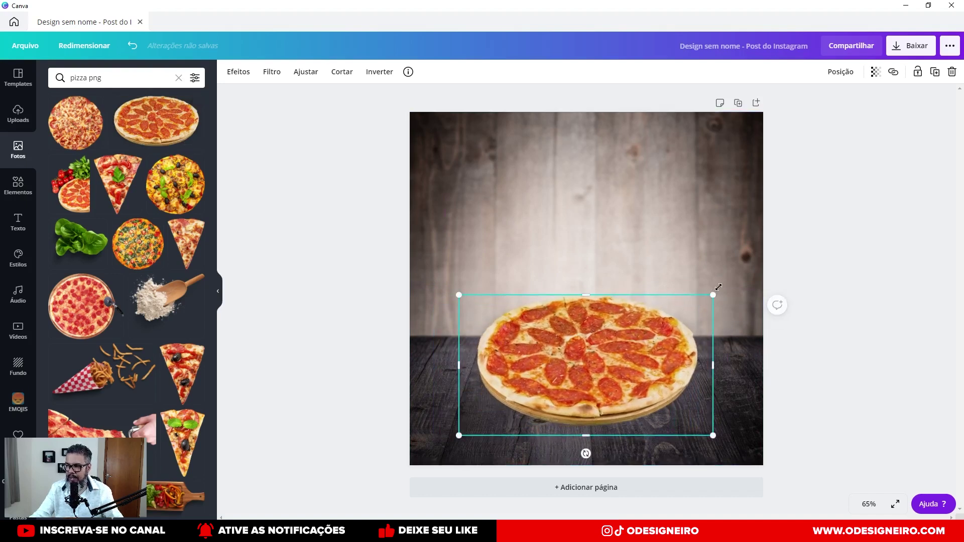
pyautogui.moveTo(663, 347); pyautogui.dragTo(664, 352)
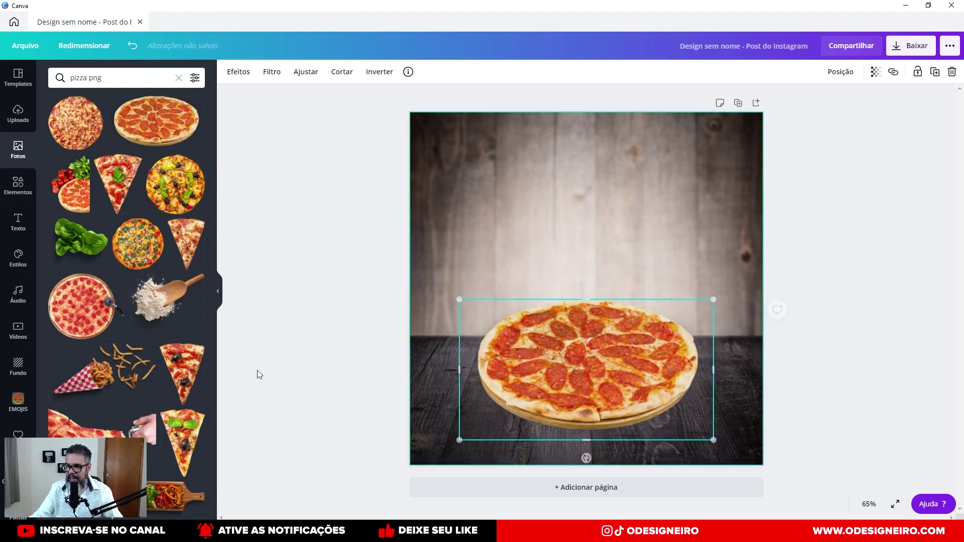
# Scroll through the 'pizza png' results looking for other pizza images.
pyautogui.scroll(-10, 152, 365)
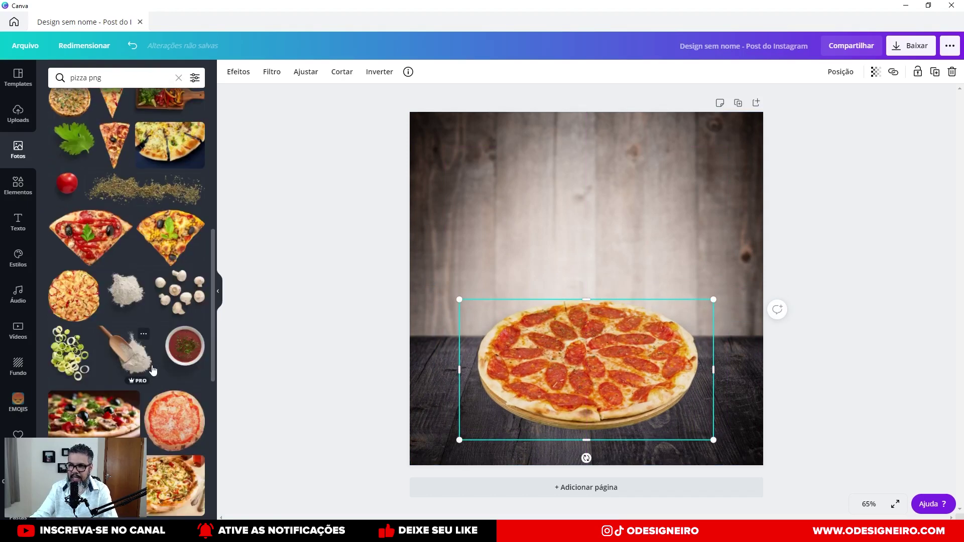
pyautogui.scroll(-6, 153, 370)
pyautogui.scroll(-6, 153, 370)
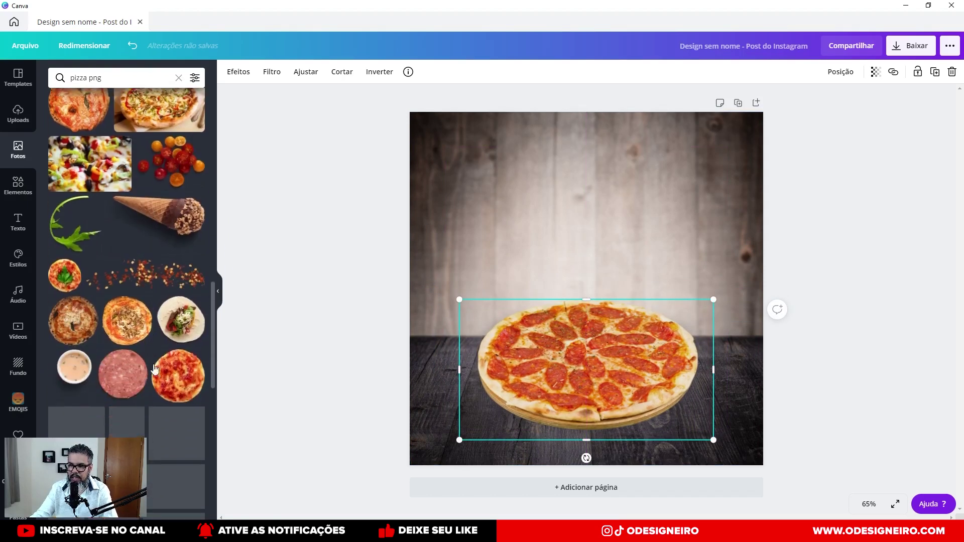
pyautogui.scroll(-8, 154, 369)
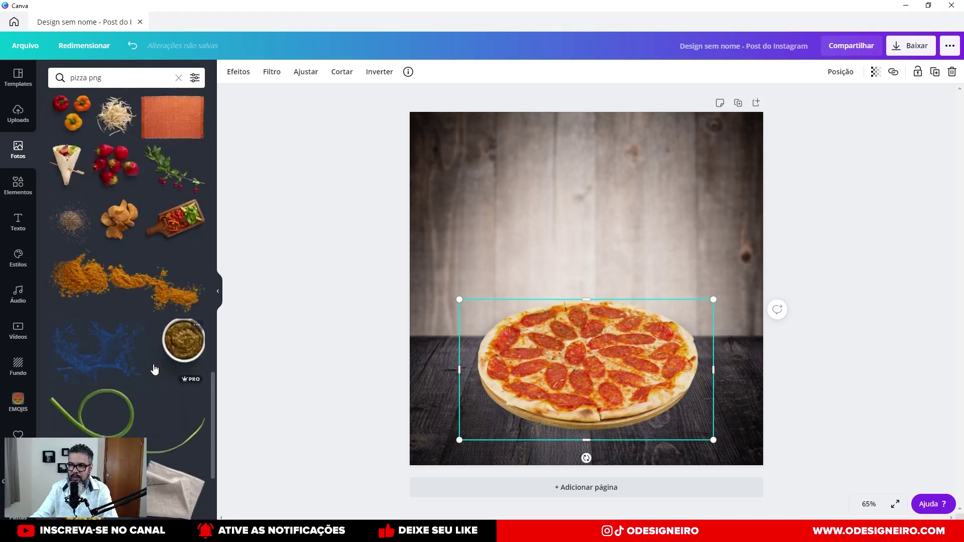
pyautogui.scroll(-3, 155, 362)
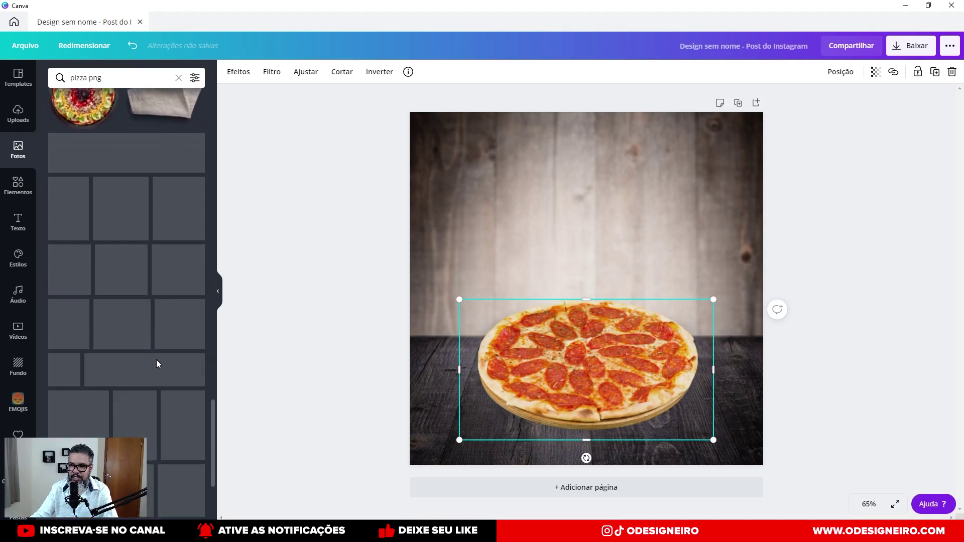
pyautogui.scroll(-3, 160, 329)
pyautogui.scroll(-4, 161, 329)
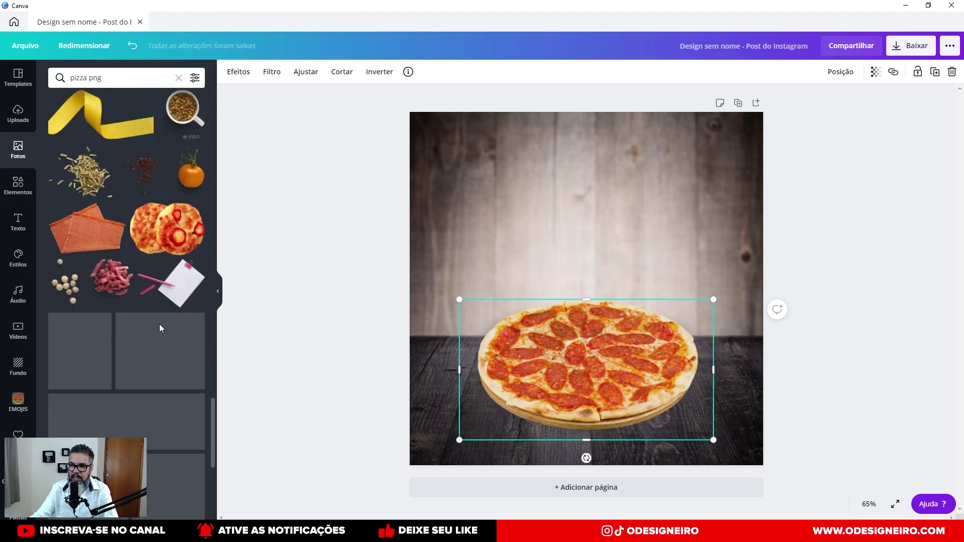
pyautogui.scroll(-5, 160, 329)
pyautogui.scroll(-5, 160, 329)
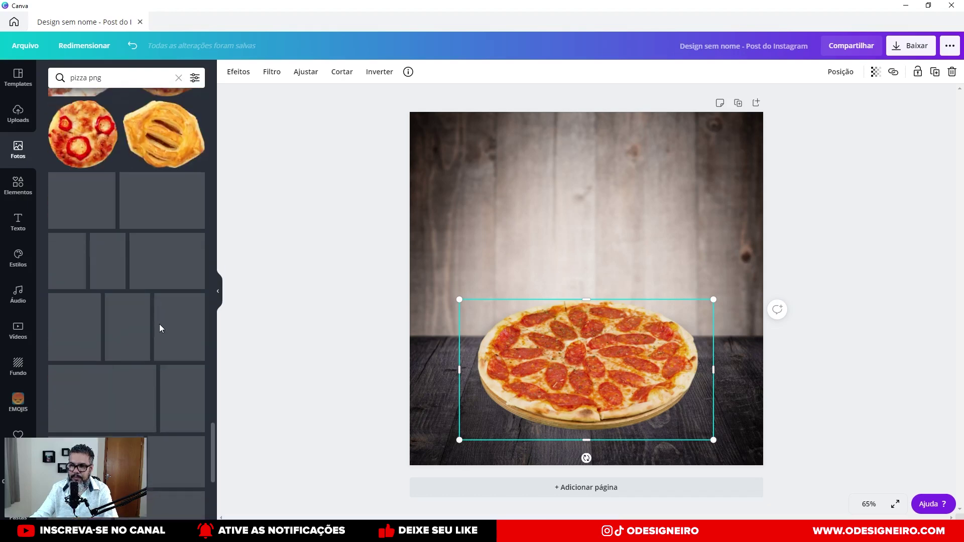
pyautogui.scroll(-3, 161, 329)
pyautogui.scroll(-5, 160, 329)
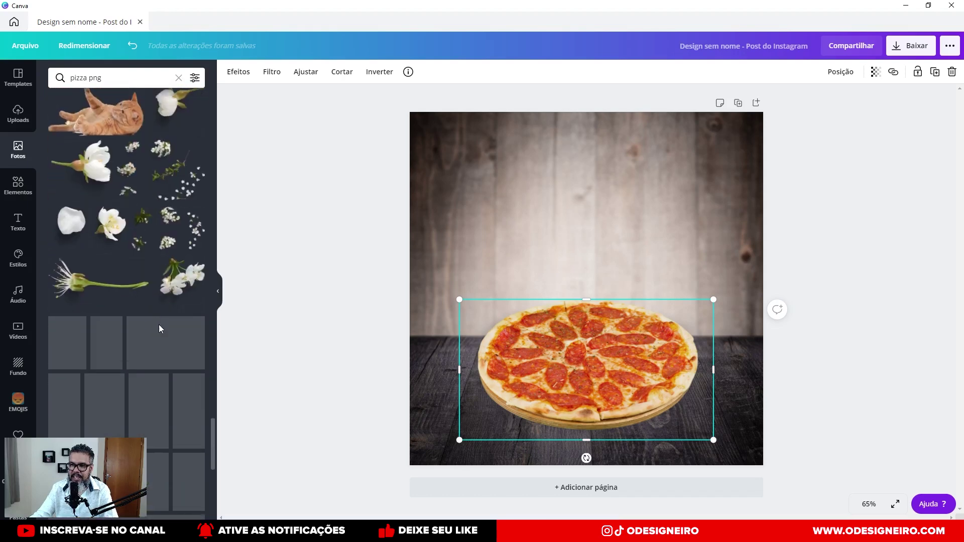
pyautogui.scroll(-2, 161, 328)
pyautogui.scroll(-5, 159, 329)
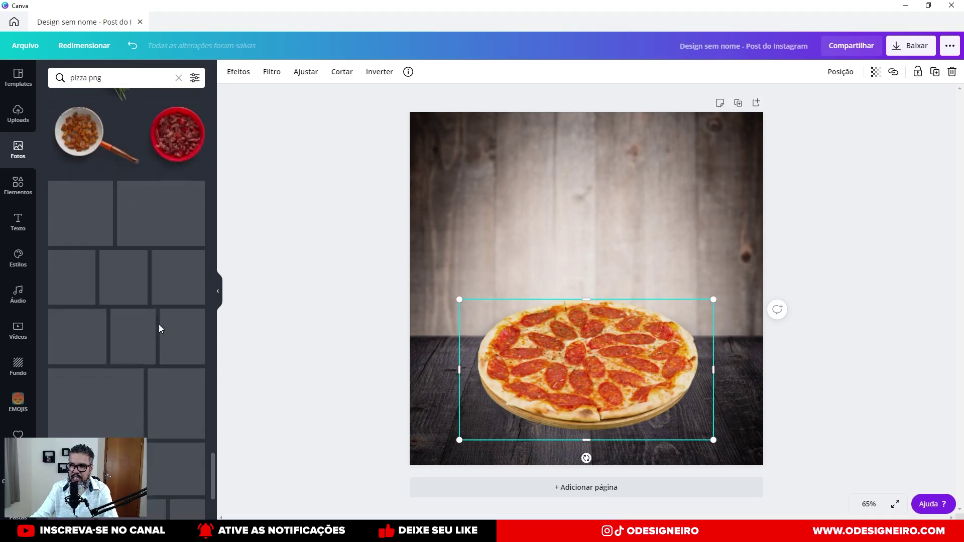
pyautogui.moveTo(214, 447); pyautogui.dragTo(209, 113)
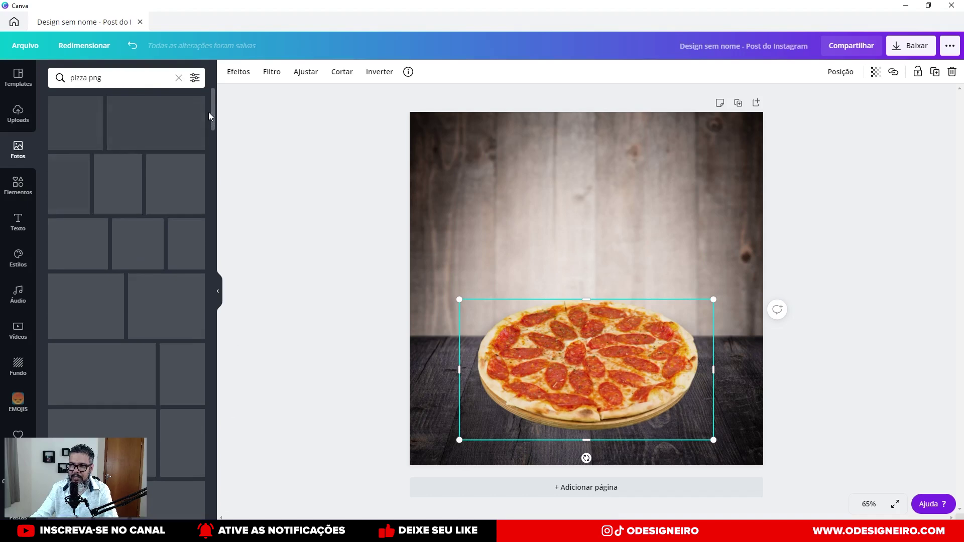
# Search plain 'pizza', add the pizza-on-peel photo, and delete the pepperoni pizza.
pyautogui.click(124, 80)
pyautogui.press('BackSpace')
pyautogui.press('BackSpace')
pyautogui.press('BackSpace')
pyautogui.press('BackSpace')
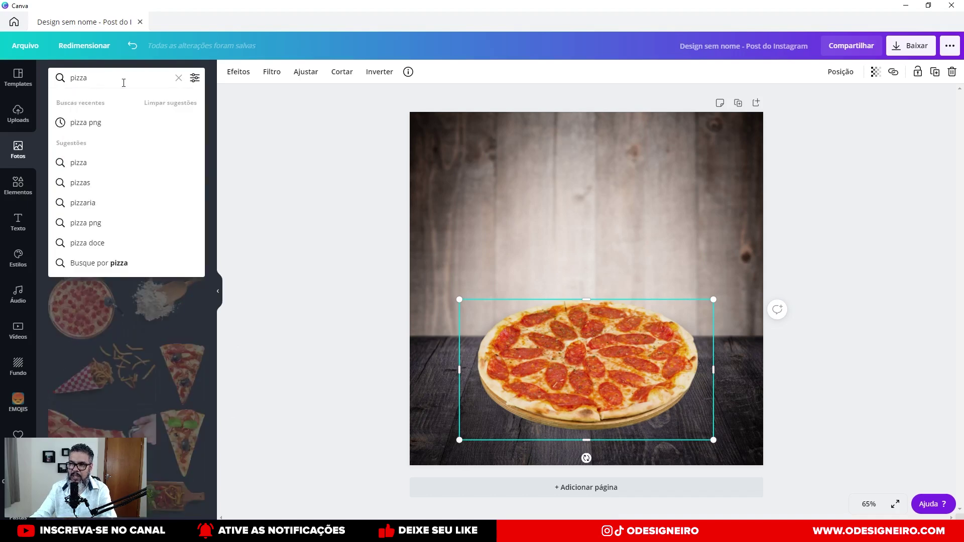
pyautogui.press('Return')
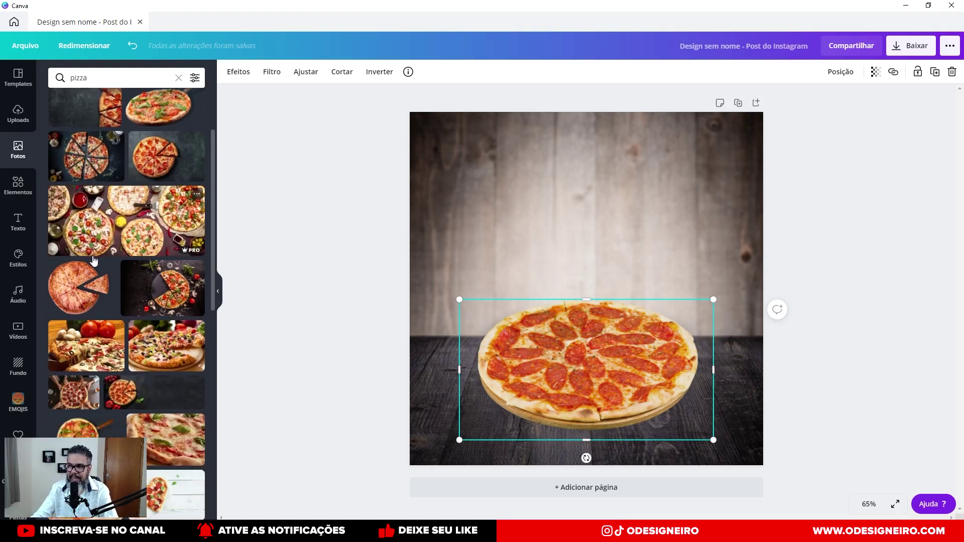
pyautogui.click(165, 200)
pyautogui.moveTo(553, 306); pyautogui.dragTo(648, 383)
pyautogui.click(582, 396)
pyautogui.press('Delete')
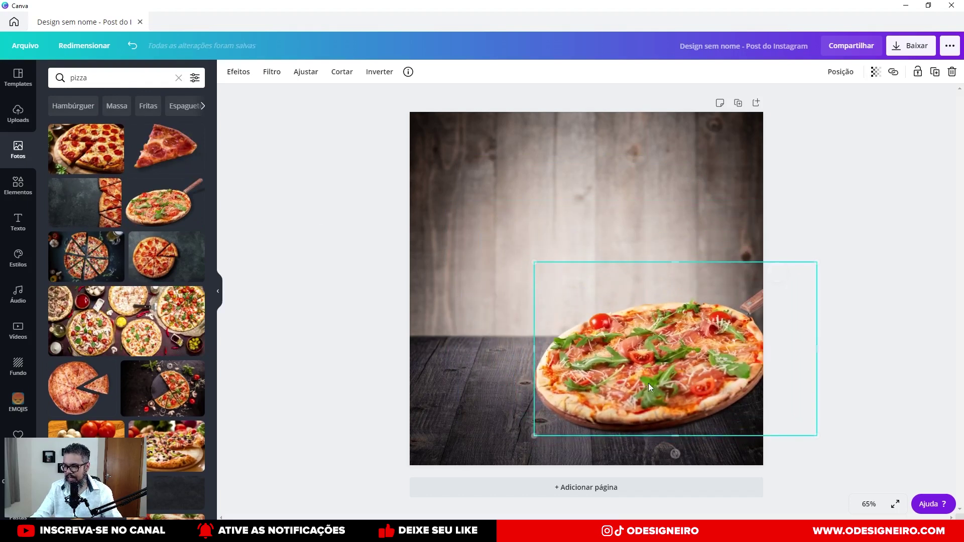
# Duplicate the pizza, flip the copy horizontally, and place it overhanging the lower-left edge.
pyautogui.hotkey('ctrl', 'd')
pyautogui.moveTo(619, 387); pyautogui.dragTo(507, 272)
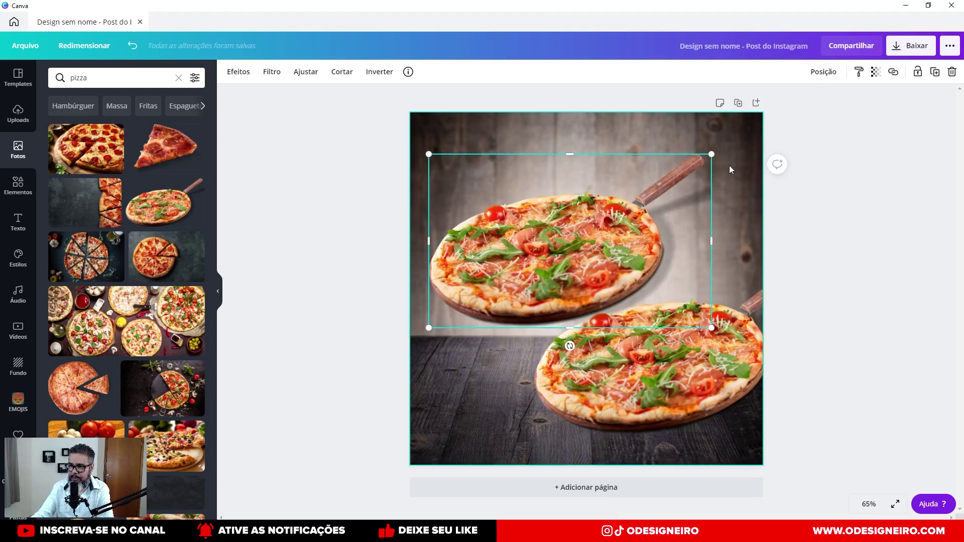
pyautogui.click(383, 73)
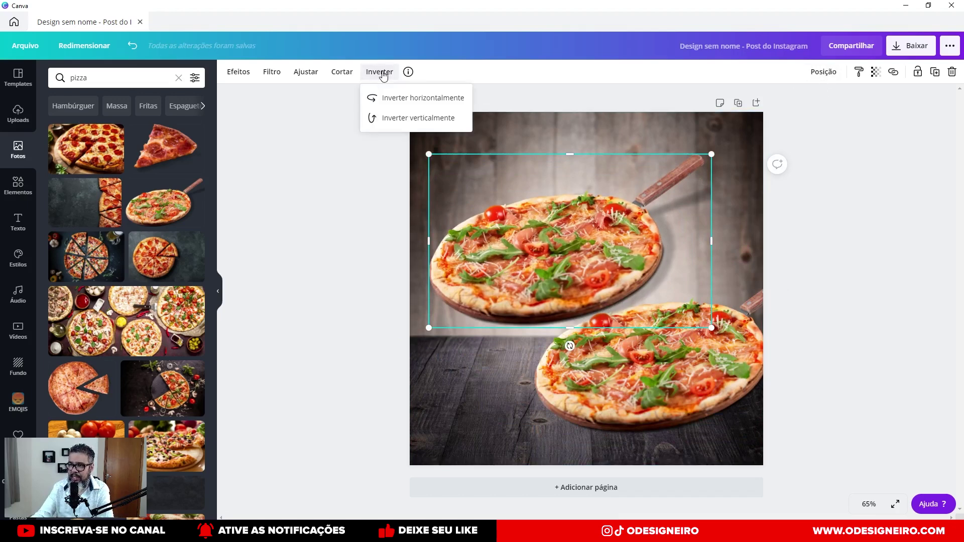
pyautogui.click(390, 98)
pyautogui.moveTo(573, 284); pyautogui.dragTo(717, 350)
pyautogui.moveTo(664, 334); pyautogui.dragTo(673, 311)
pyautogui.click(454, 367)
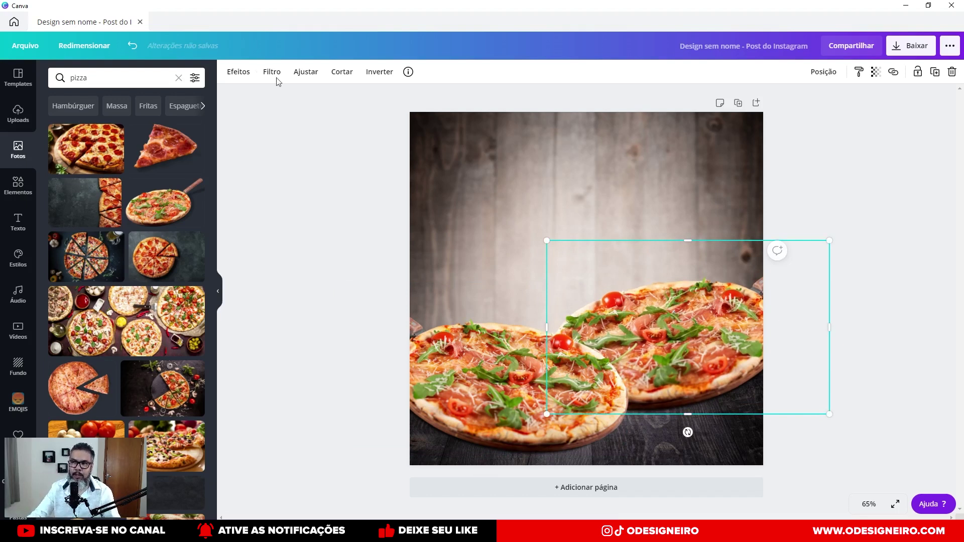
# Apply a slight blur of 5 to the right pizza.
pyautogui.click(306, 72)
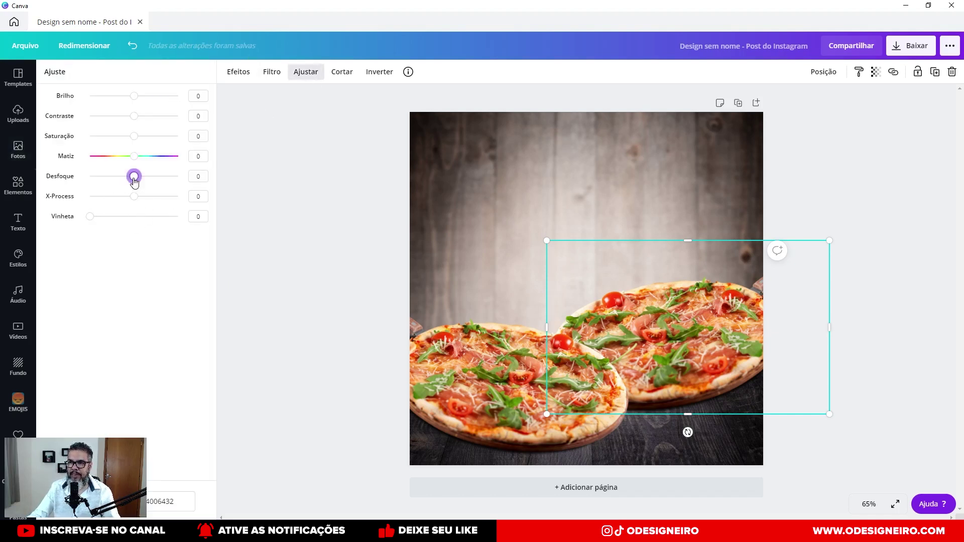
pyautogui.moveTo(139, 183); pyautogui.dragTo(136, 185)
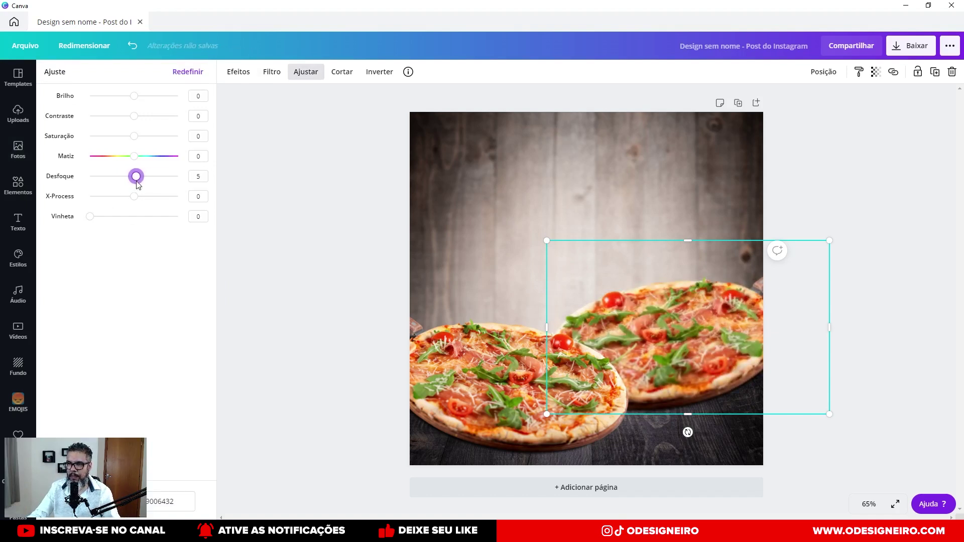
pyautogui.press('Escape')
# Move the left pizza down-left and enlarge it to fill the bottom of the post.
pyautogui.moveTo(669, 302); pyautogui.dragTo(468, 349)
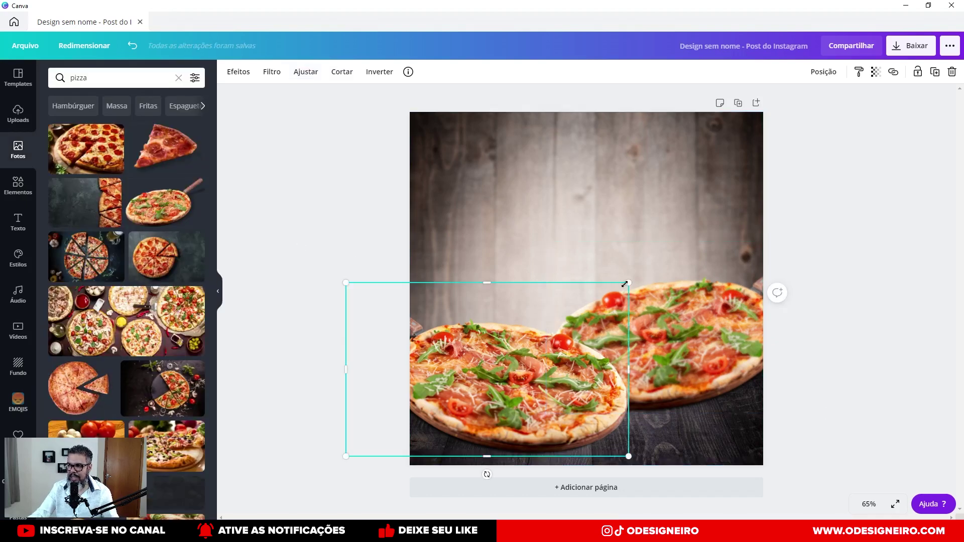
pyautogui.moveTo(630, 282); pyautogui.dragTo(639, 275)
pyautogui.moveTo(552, 382); pyautogui.dragTo(494, 346)
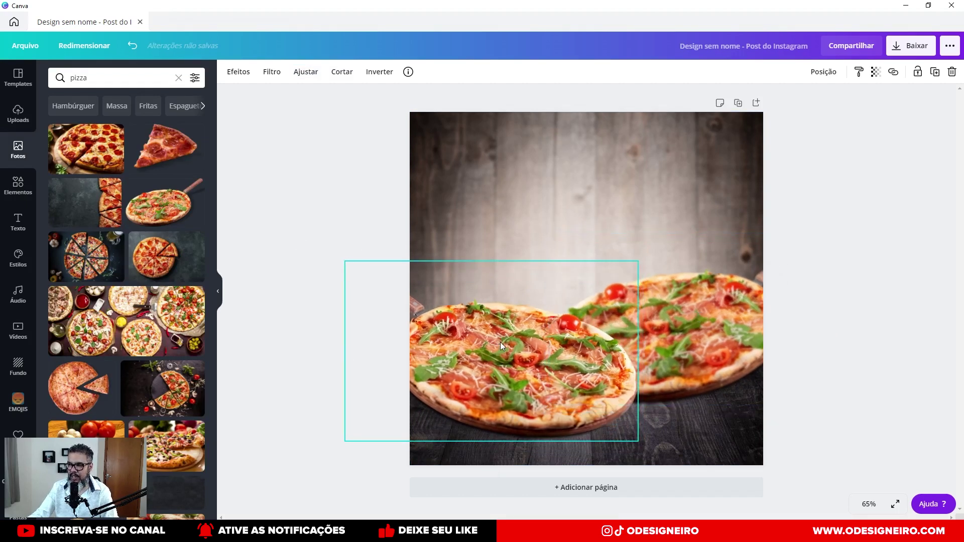
pyautogui.click(839, 328)
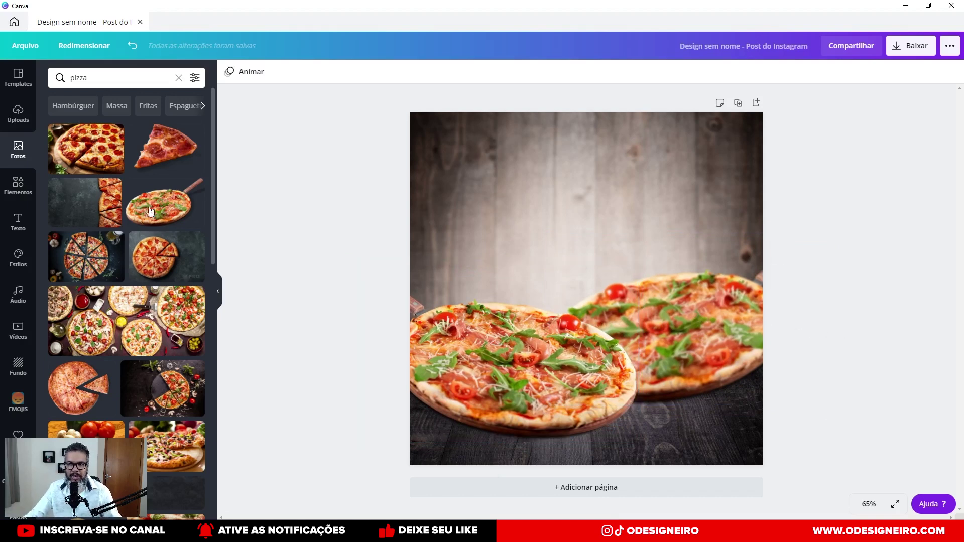
# Search photos for 'tomate' and scroll through the results.
pyautogui.click(106, 75)
pyautogui.write('tomate')
pyautogui.press('Return')
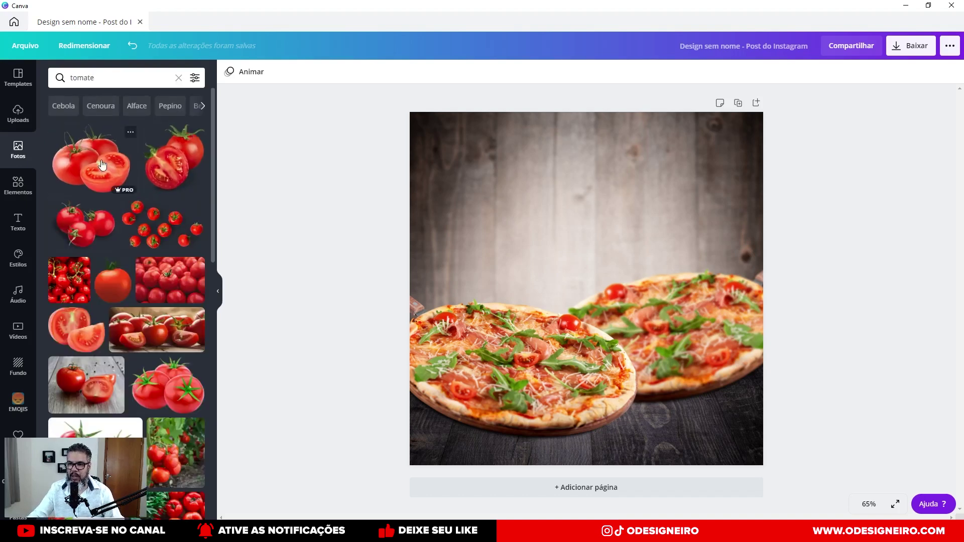
pyautogui.scroll(-4, 138, 258)
pyautogui.scroll(-6, 138, 261)
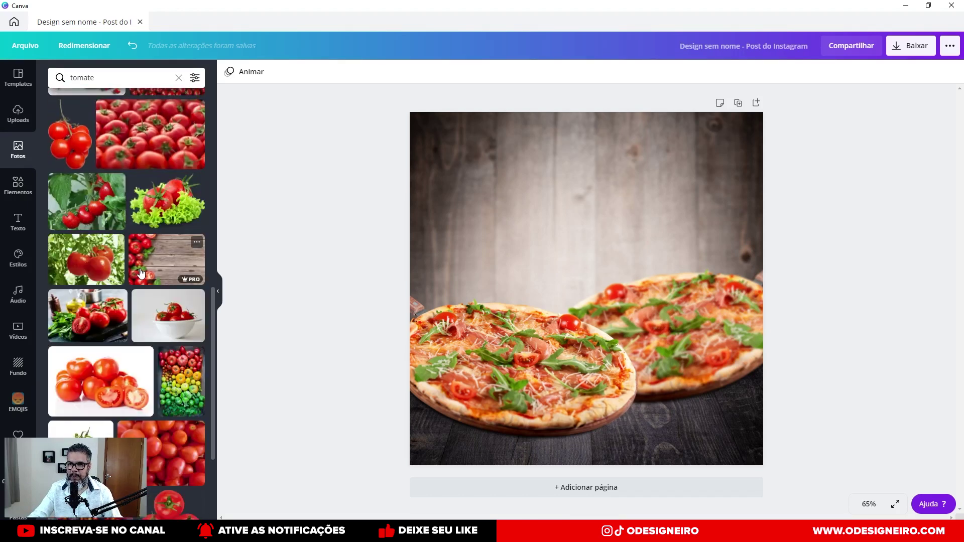
pyautogui.scroll(-3, 141, 276)
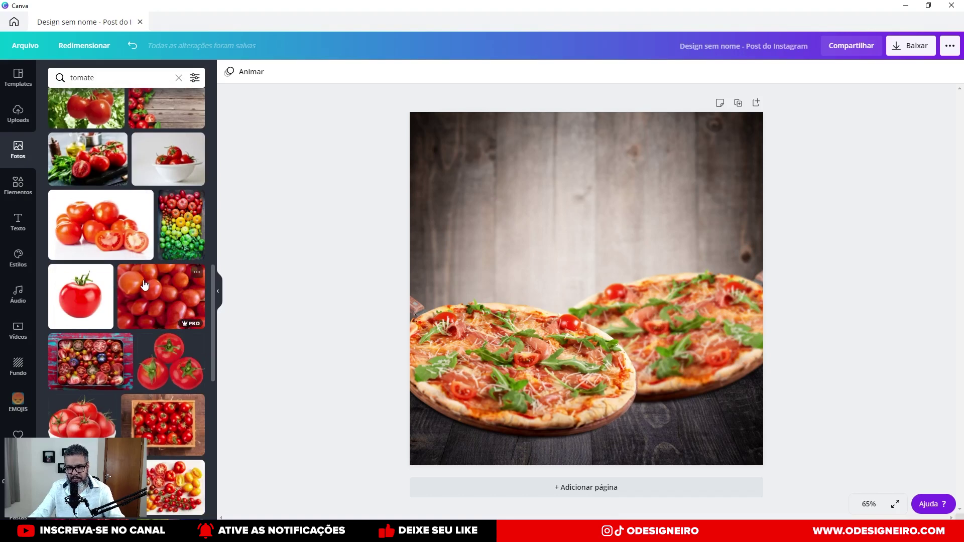
pyautogui.scroll(-3, 128, 285)
pyautogui.scroll(-3, 128, 284)
pyautogui.scroll(-4, 116, 301)
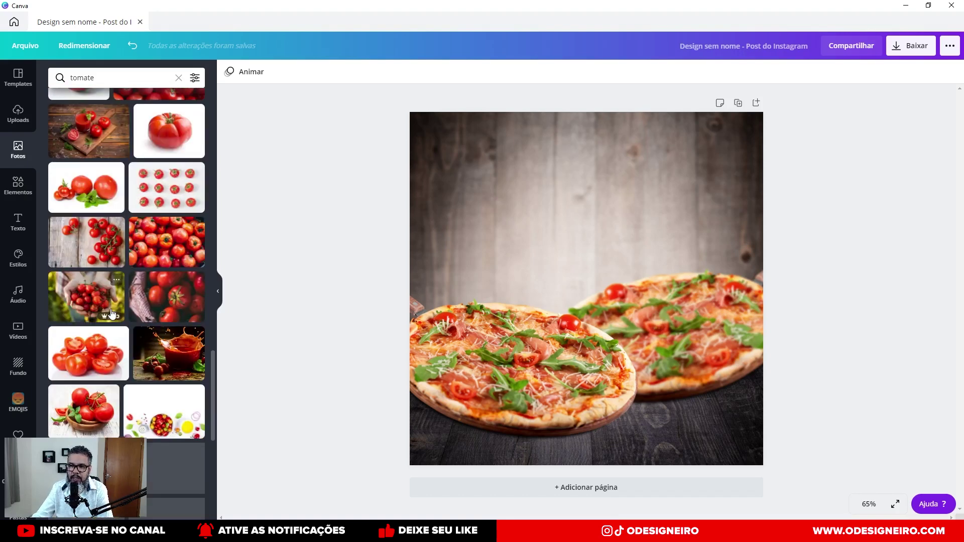
pyautogui.scroll(-4, 112, 314)
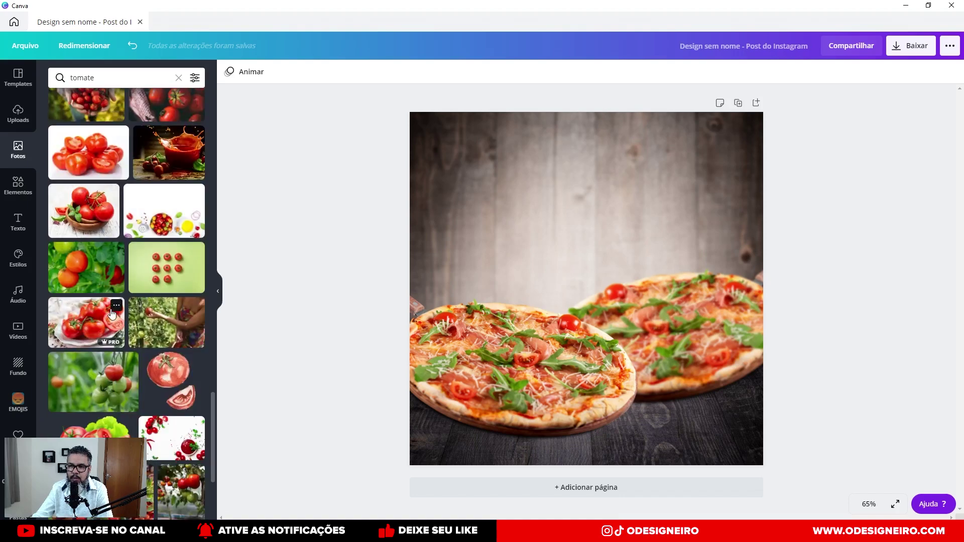
pyautogui.scroll(4, 111, 314)
# Refine the search to 'tomate png' for cut-out tomatoes.
pyautogui.click(133, 78)
pyautogui.write('png')
pyautogui.press('Return')
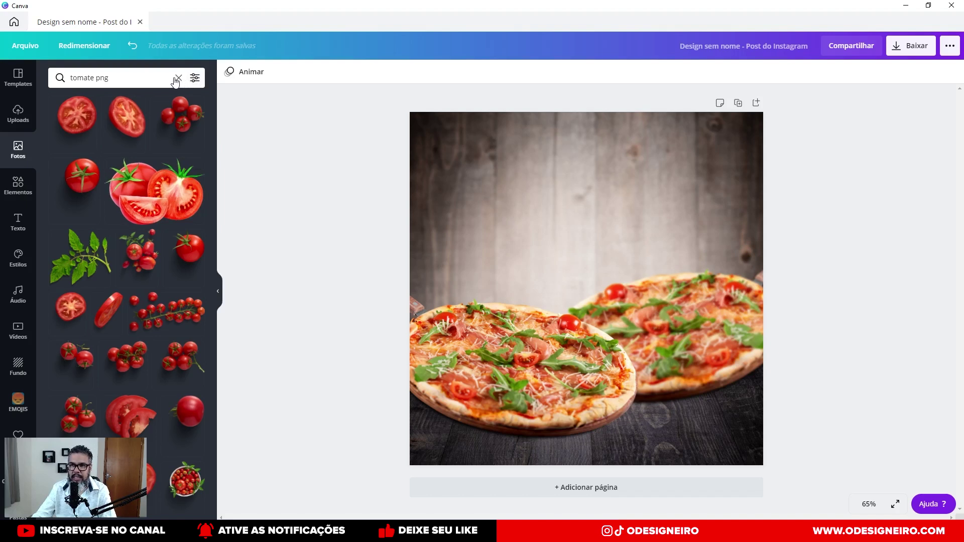
# Add two small tomato slices, one at the upper-left edge and one at the lower right.
pyautogui.moveTo(78, 121); pyautogui.dragTo(454, 161)
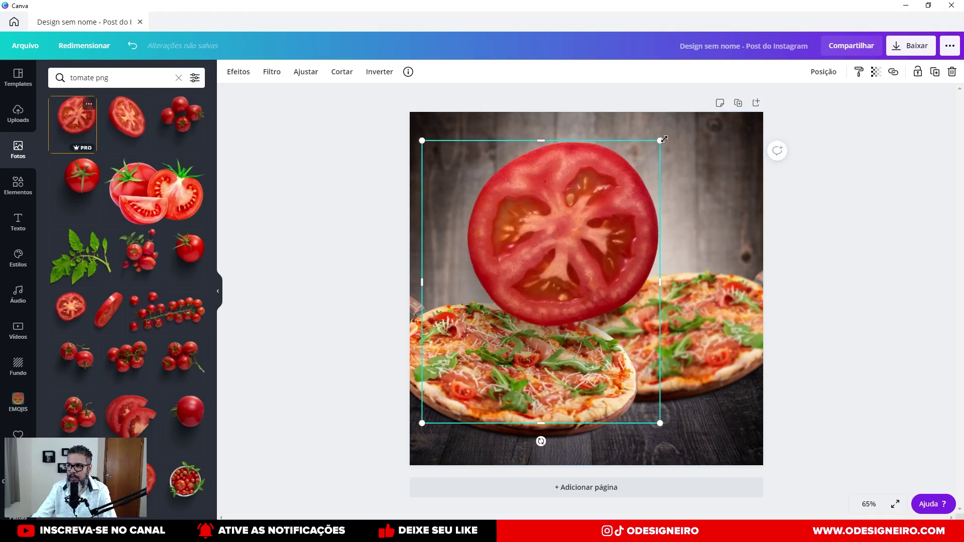
pyautogui.moveTo(642, 160); pyautogui.dragTo(423, 213)
pyautogui.moveTo(127, 116); pyautogui.dragTo(594, 170)
pyautogui.moveTo(792, 145); pyautogui.dragTo(671, 292)
pyautogui.moveTo(634, 345); pyautogui.dragTo(705, 396)
pyautogui.moveTo(452, 246); pyautogui.dragTo(476, 240)
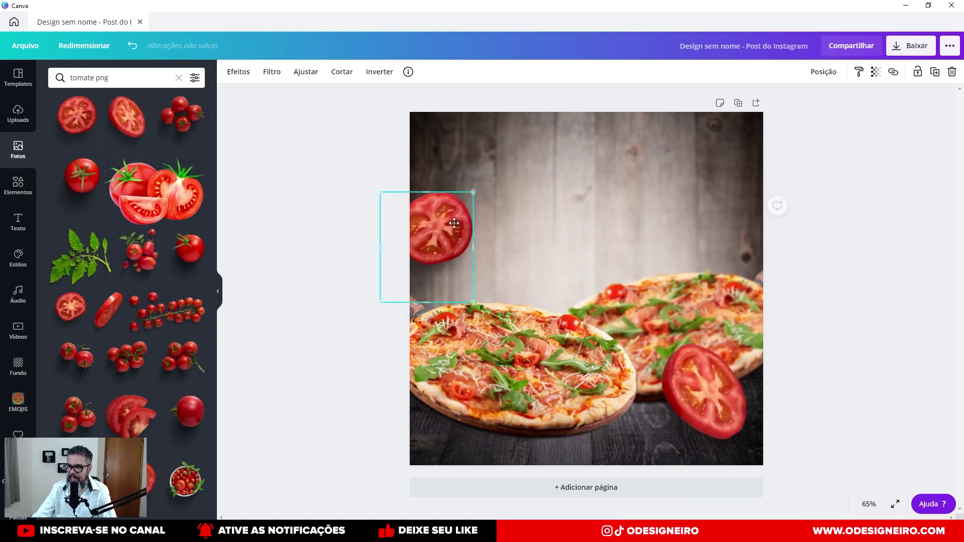
pyautogui.click(116, 77)
pyautogui.press('BackSpace')
pyautogui.press('BackSpace')
pyautogui.press('BackSpace')
pyautogui.press('BackSpace')
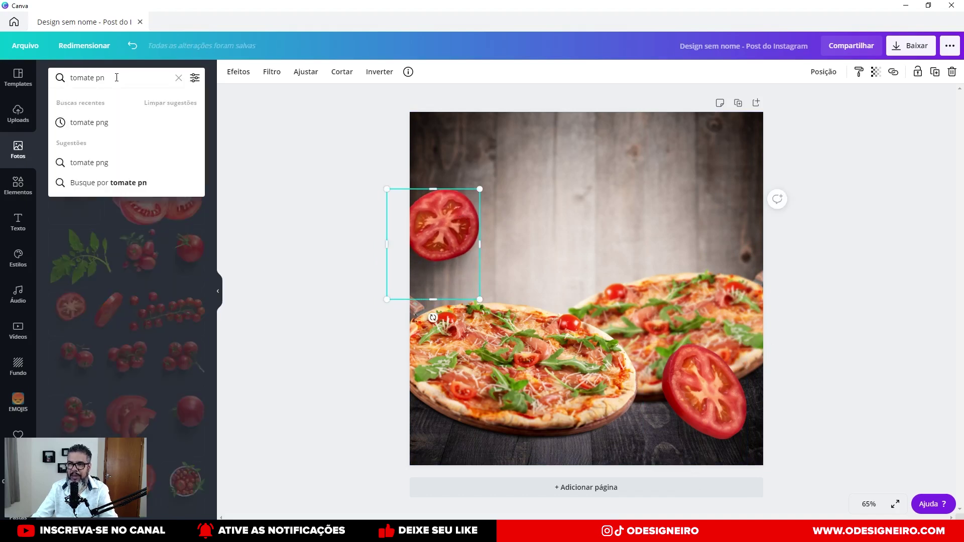
# Search 'tomate' and place the whole red tomato photo on white over the post's centre.
pyautogui.press('Return')
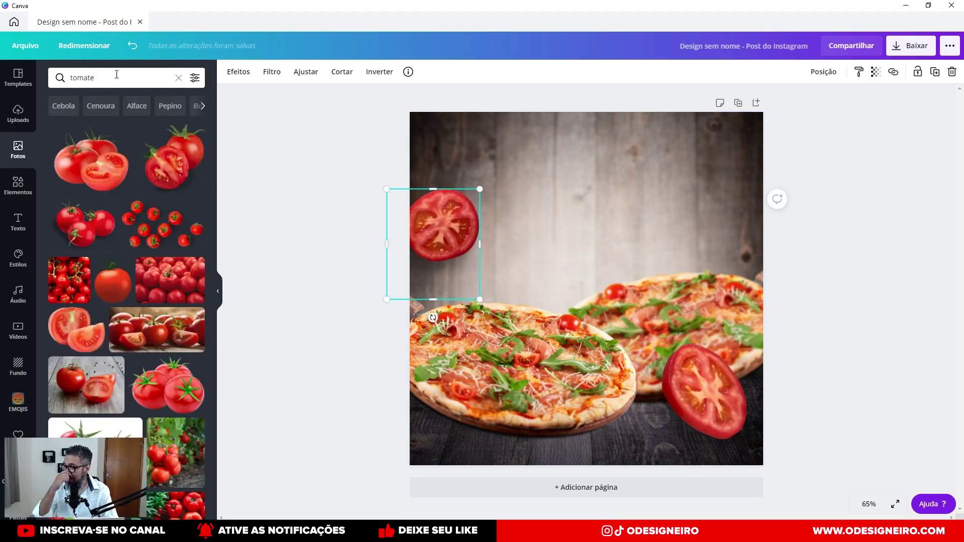
pyautogui.scroll(-10, 99, 351)
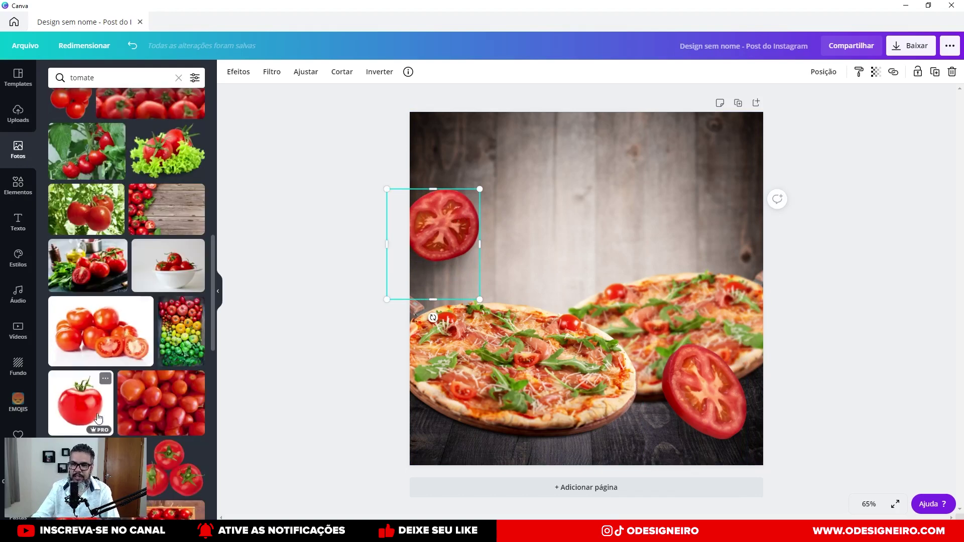
pyautogui.click(94, 407)
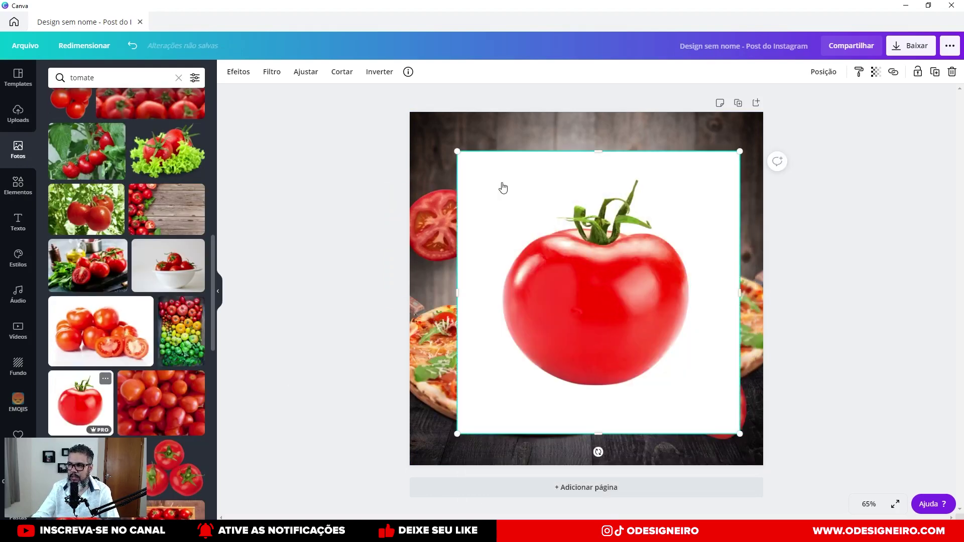
pyautogui.moveTo(612, 189); pyautogui.dragTo(605, 177)
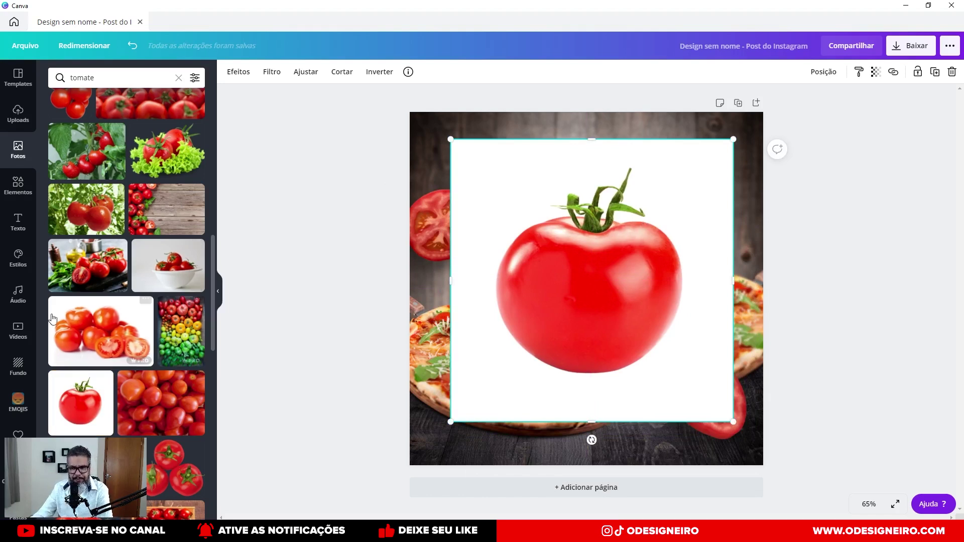
pyautogui.scroll(-1, 22, 432)
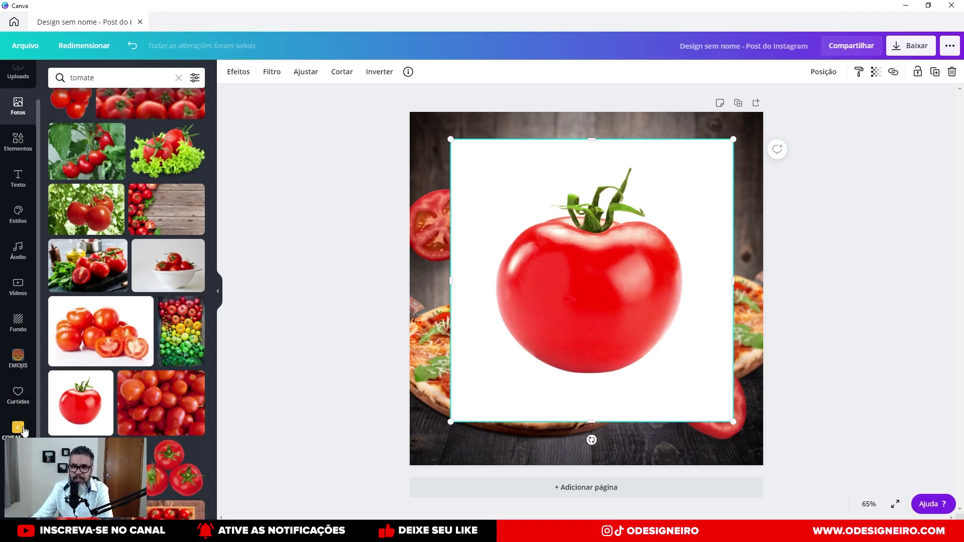
# Go through saved folders TEXTURAS and COISAS E OBJETOS, browse Mulheres, then return to COISAS E OBJETOS.
pyautogui.click(18, 465)
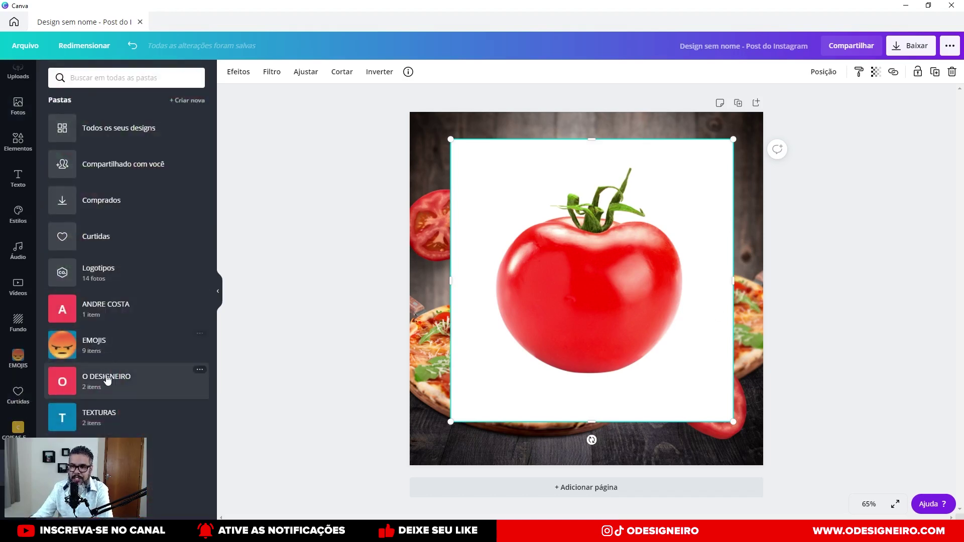
pyautogui.click(100, 416)
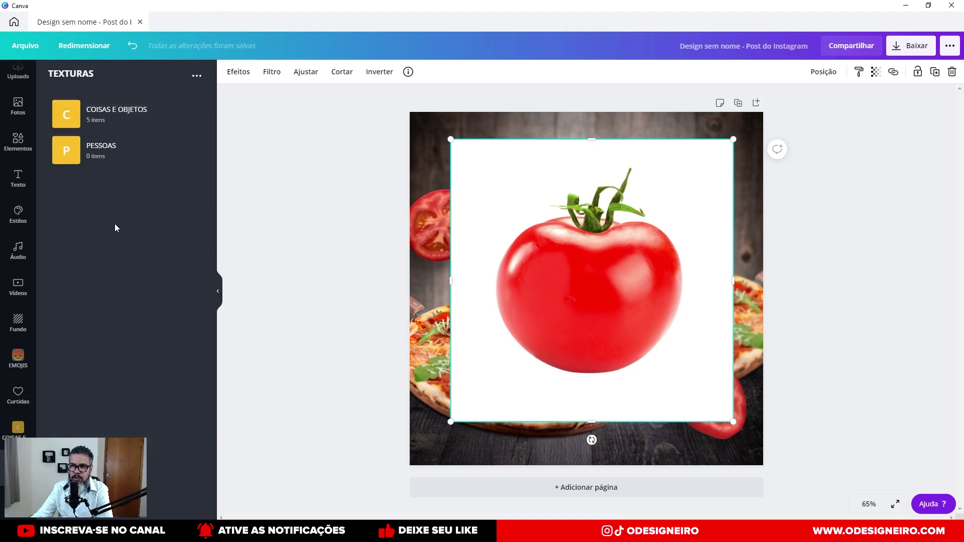
pyautogui.click(104, 127)
pyautogui.click(105, 150)
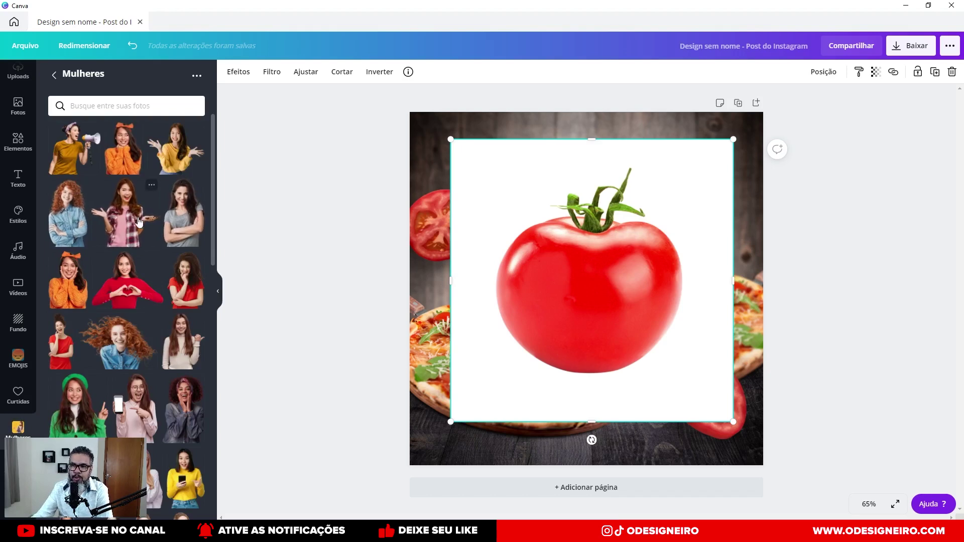
pyautogui.scroll(-4, 136, 254)
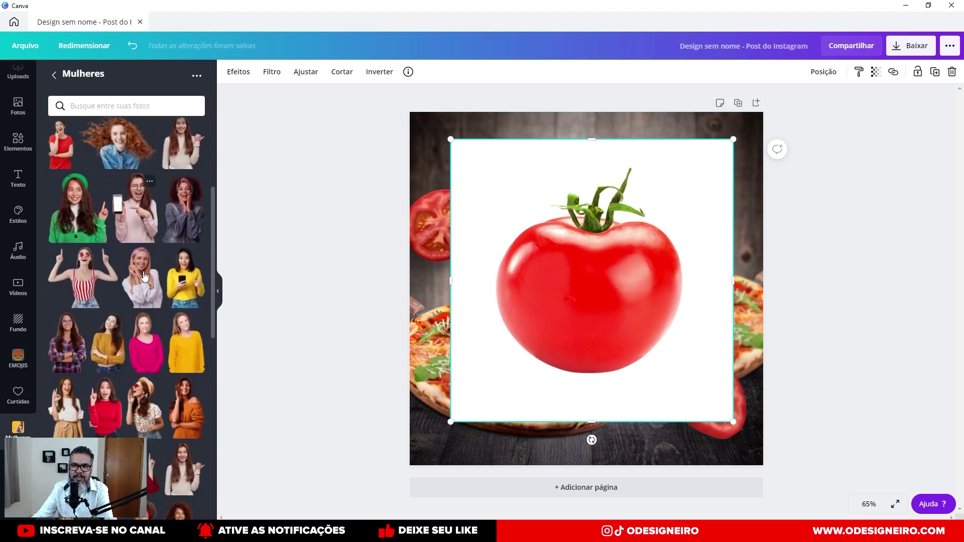
pyautogui.scroll(-10, 141, 254)
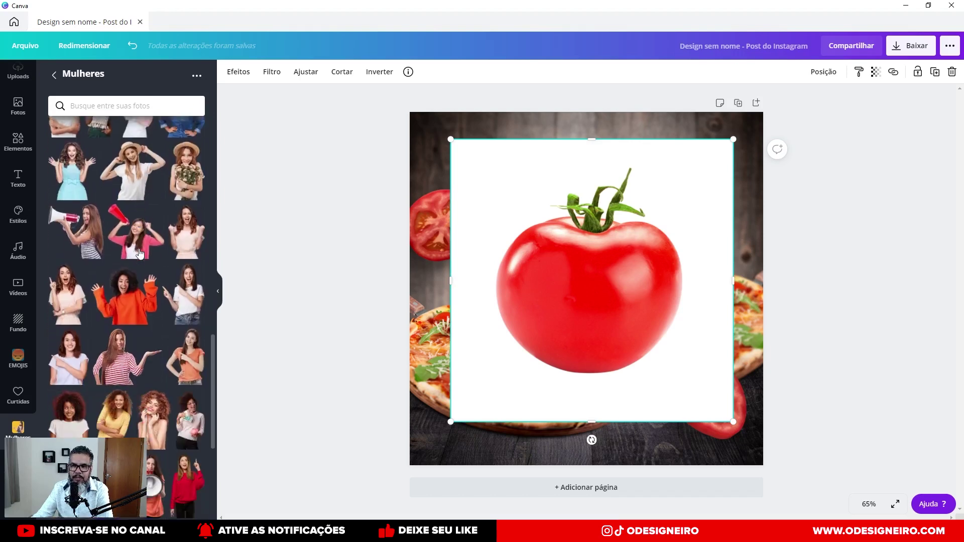
pyautogui.scroll(-10, 140, 254)
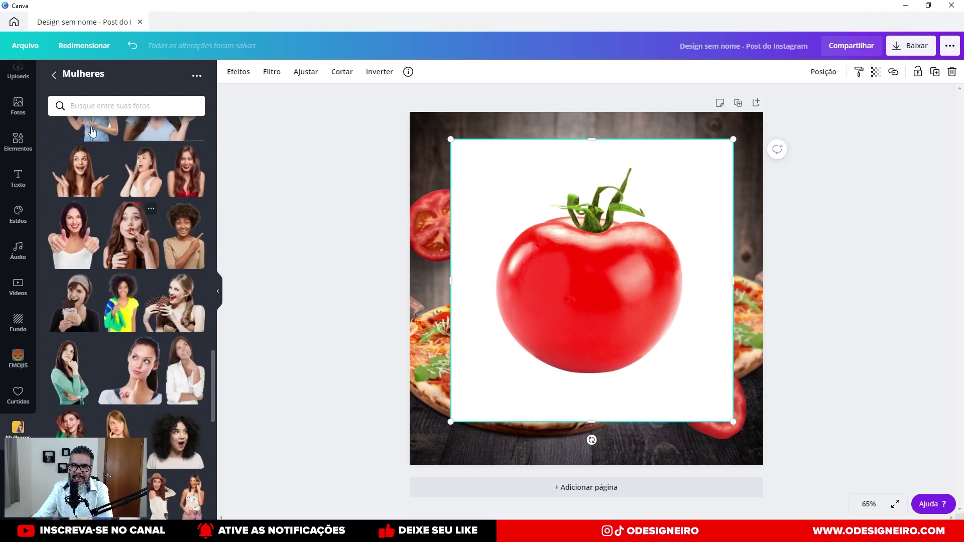
pyautogui.click(54, 76)
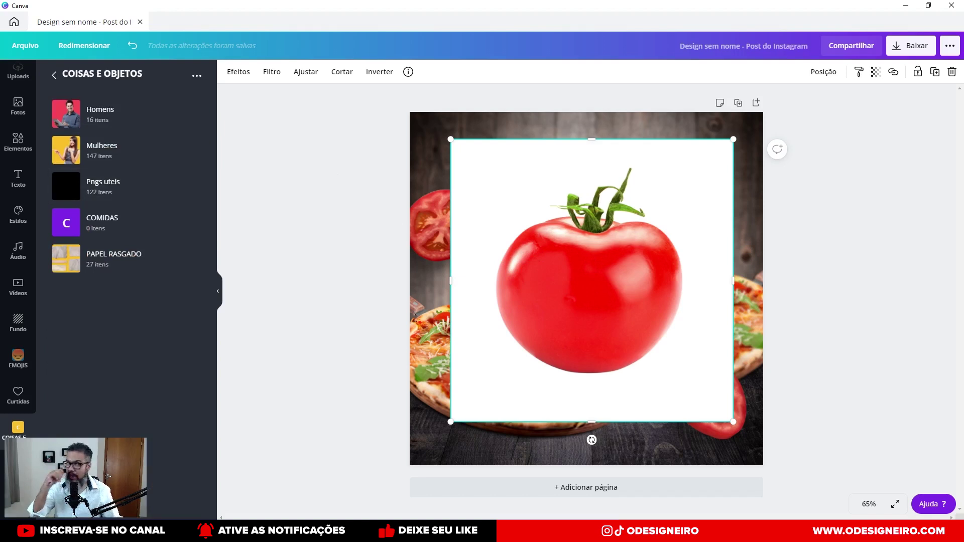
# Browse the uploaded images in Uploads.
pyautogui.scroll(1, 20, 117)
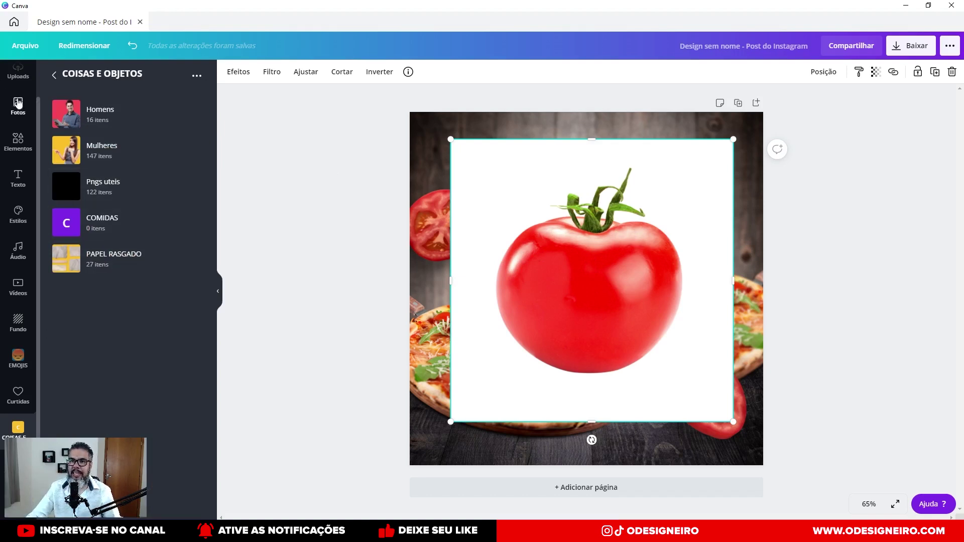
pyautogui.scroll(1, 20, 117)
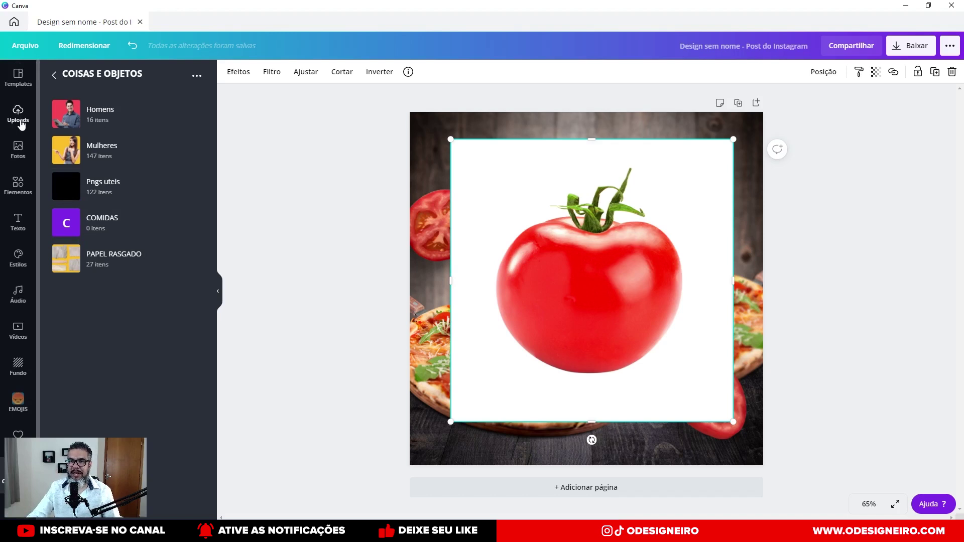
pyautogui.click(19, 115)
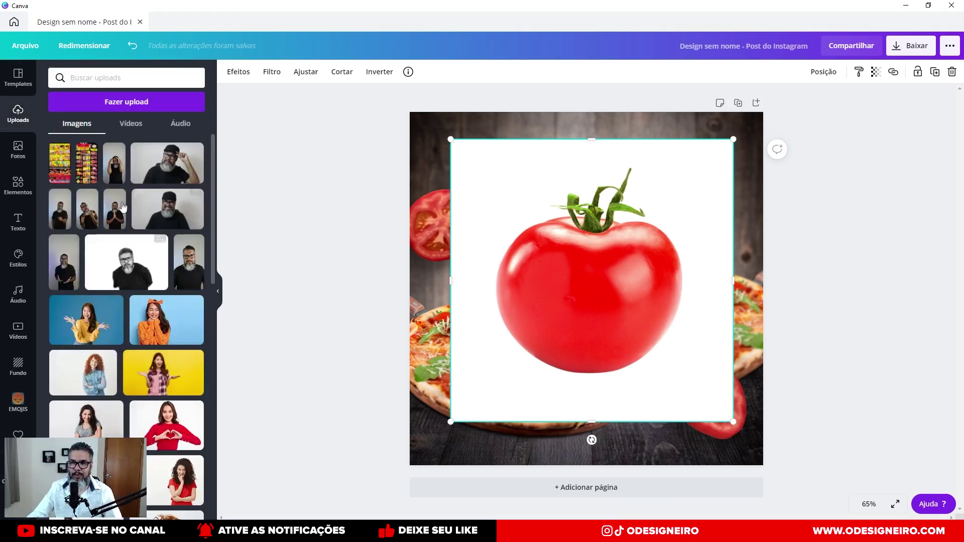
pyautogui.scroll(-2, 95, 310)
pyautogui.scroll(-1, 96, 310)
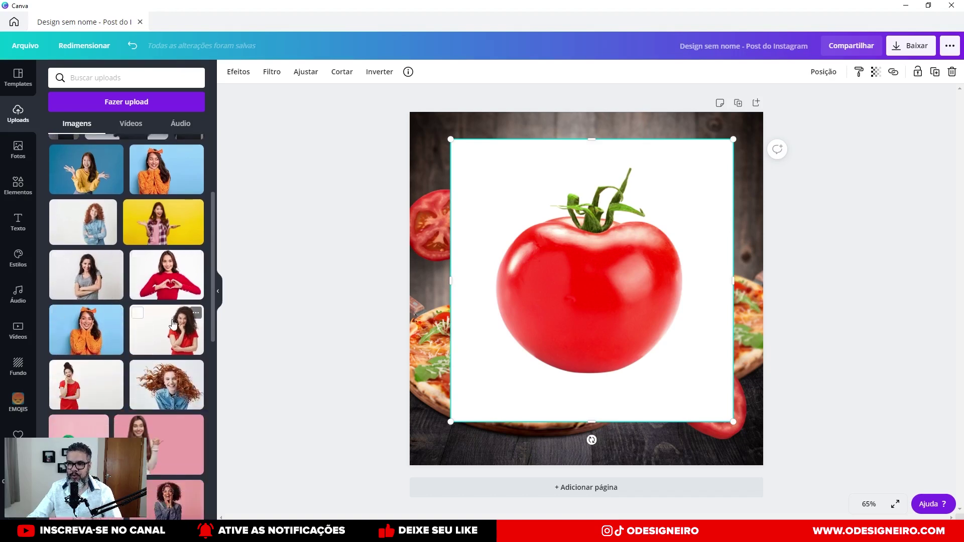
pyautogui.scroll(-7, 173, 323)
pyautogui.scroll(-3, 172, 324)
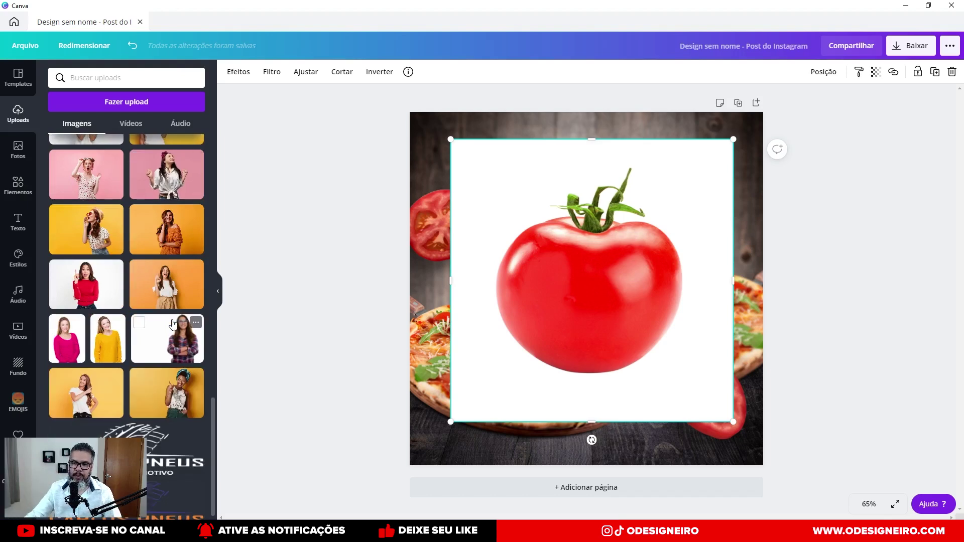
pyautogui.scroll(-5, 172, 324)
# Centre the tomato photo on the page, nudged slightly up and right.
pyautogui.moveTo(581, 250); pyautogui.dragTo(577, 259)
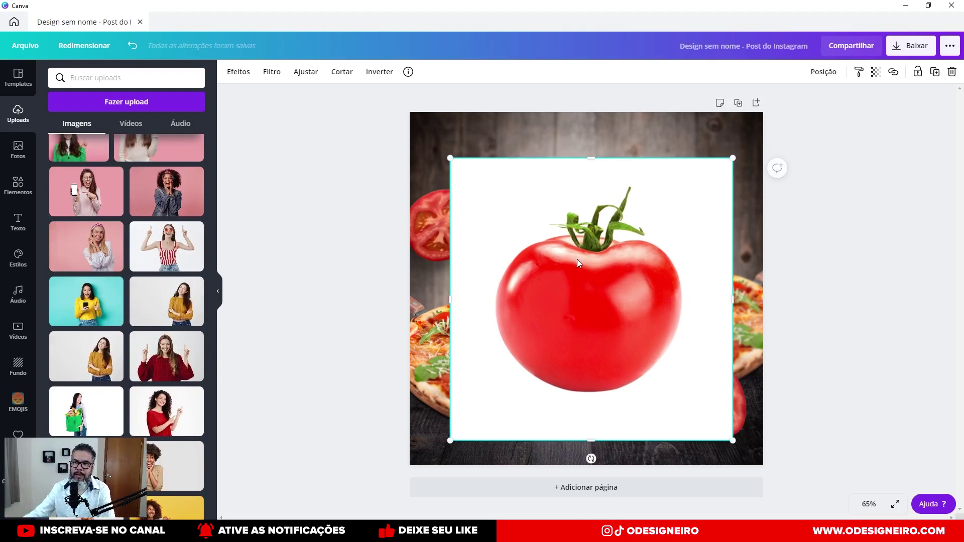
pyautogui.moveTo(601, 296); pyautogui.dragTo(609, 278)
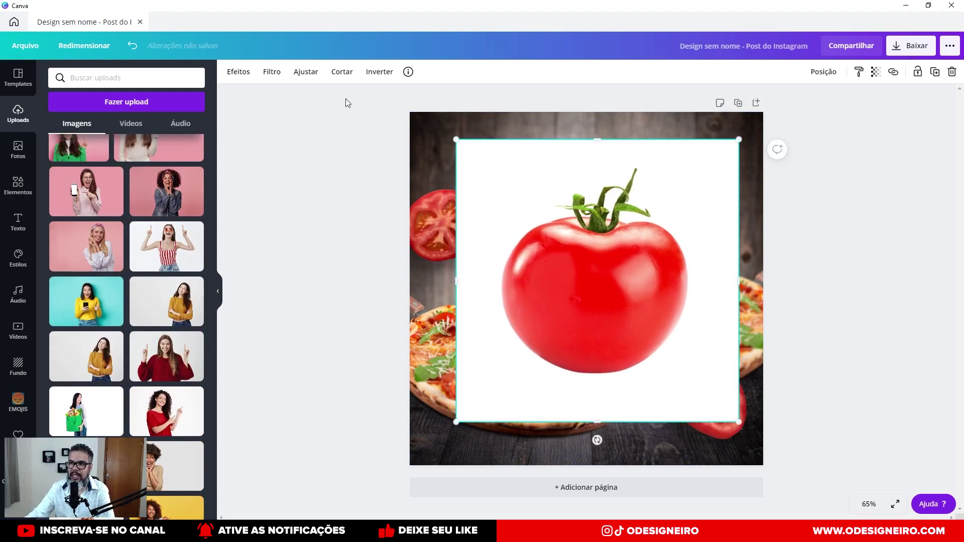
pyautogui.click(238, 72)
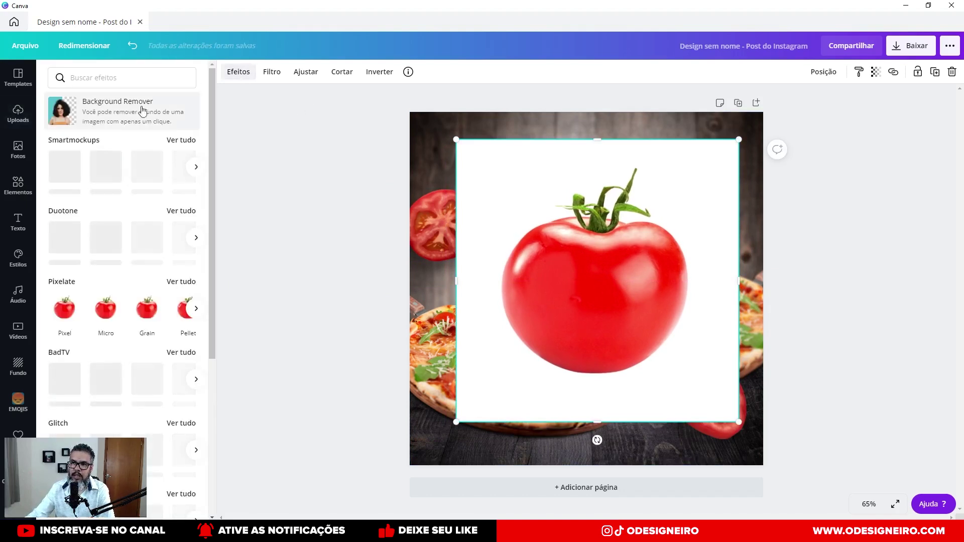
# Remove the tomato photo's white background with Background Remover and shift it slightly up-left.
pyautogui.click(111, 122)
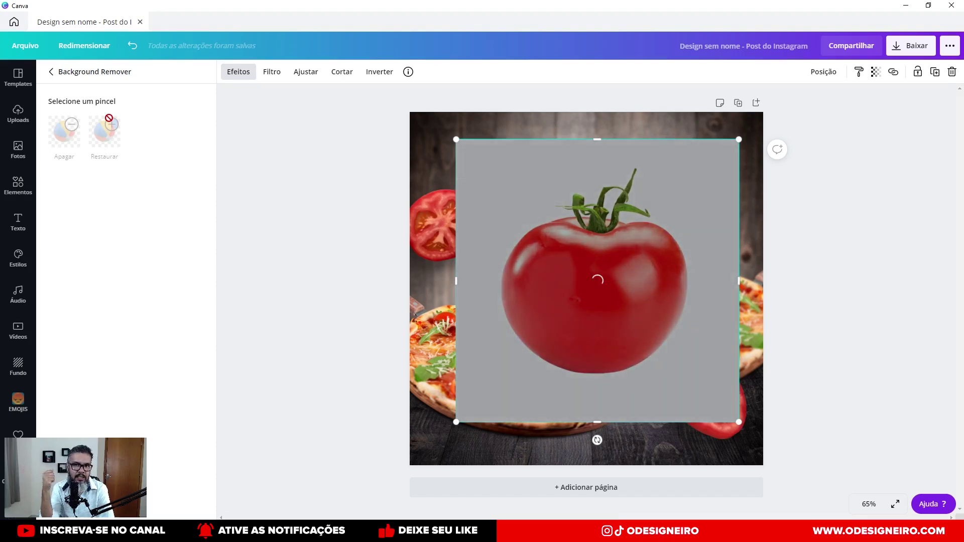
pyautogui.click(110, 121)
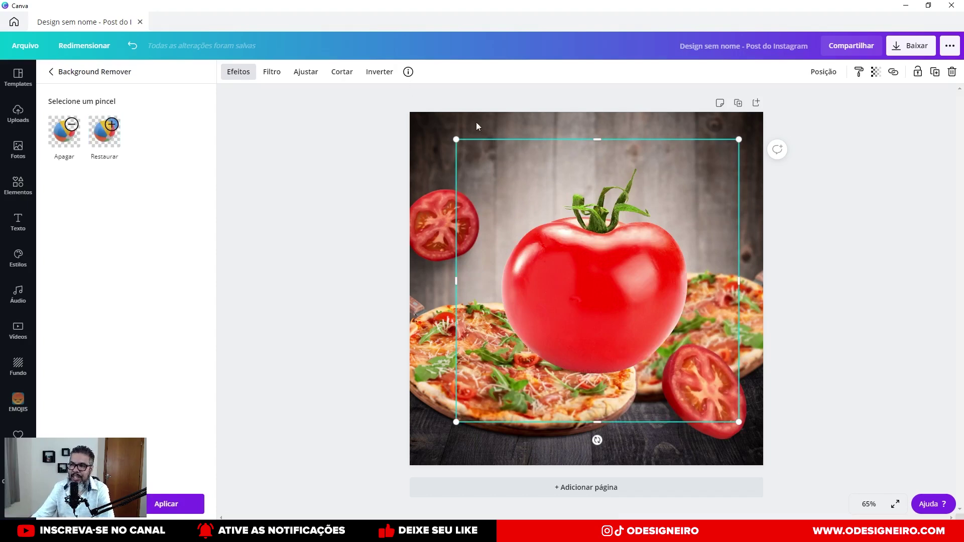
pyautogui.moveTo(610, 283)
pyautogui.mouseDown()
pyautogui.moveTo(593, 275)
pyautogui.moveTo(603, 279)
pyautogui.mouseUp()
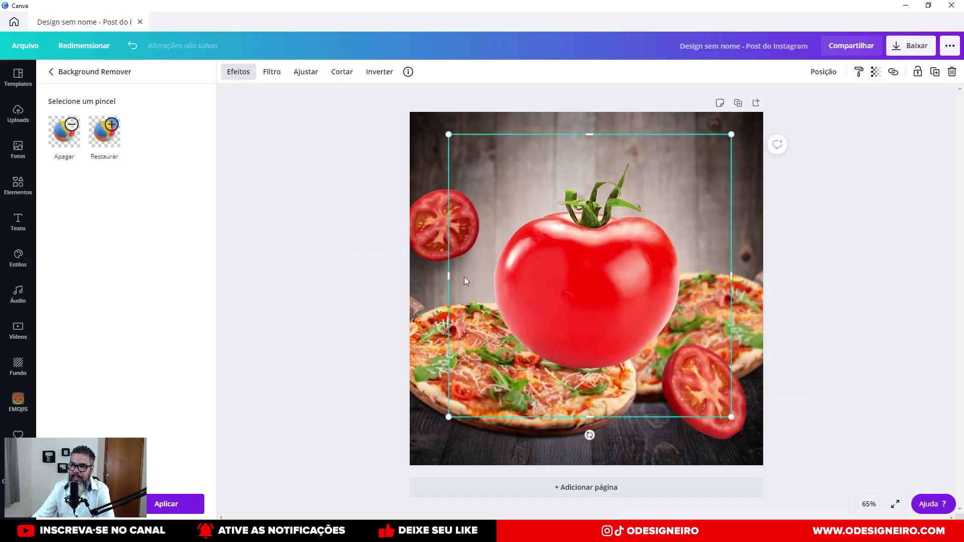
# Crop the tomato image's left, right, top and bottom edges inward.
pyautogui.moveTo(450, 276); pyautogui.dragTo(491, 286)
pyautogui.moveTo(733, 277); pyautogui.dragTo(681, 279)
pyautogui.moveTo(597, 136); pyautogui.dragTo(596, 157)
pyautogui.moveTo(584, 413); pyautogui.dragTo(634, 376)
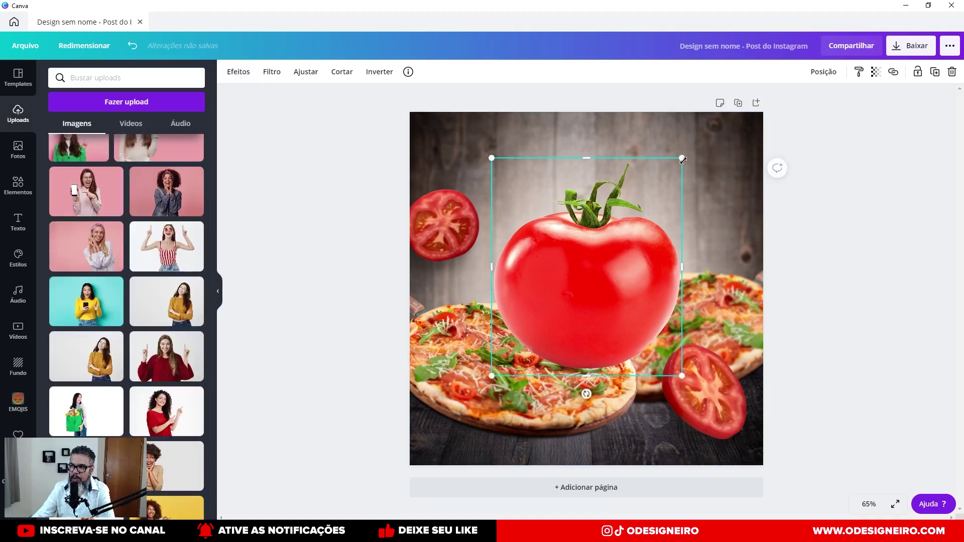
# Shrink the cut-out whole tomato, then delete it.
pyautogui.moveTo(682, 157); pyautogui.dragTo(559, 269)
pyautogui.moveTo(568, 321); pyautogui.dragTo(725, 197)
pyautogui.press('Delete')
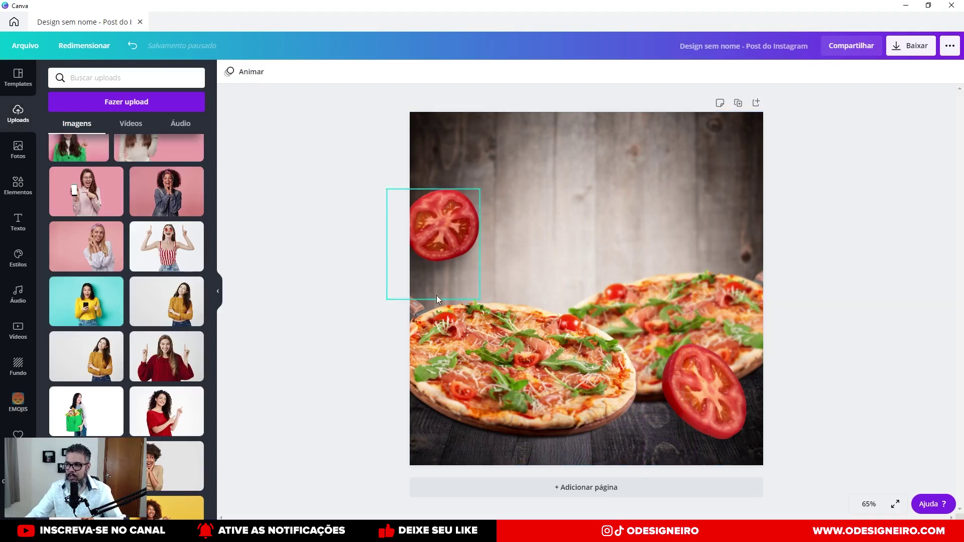
# Shrink the left tomato slice against the left edge and push the right slice partly off-page.
pyautogui.moveTo(443, 241); pyautogui.dragTo(479, 305)
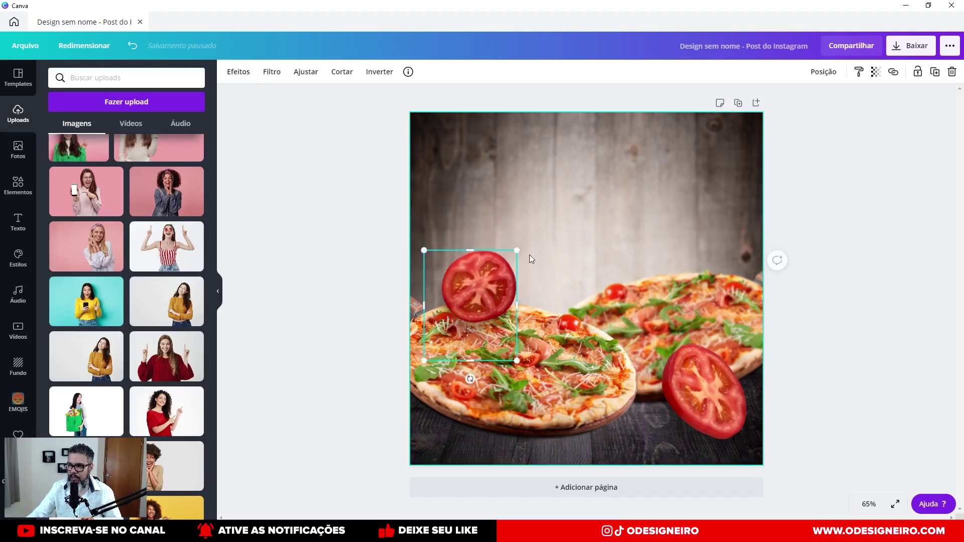
pyautogui.moveTo(517, 250); pyautogui.dragTo(487, 274)
pyautogui.moveTo(464, 307); pyautogui.dragTo(423, 247)
pyautogui.moveTo(678, 353); pyautogui.dragTo(715, 348)
pyautogui.click(435, 249)
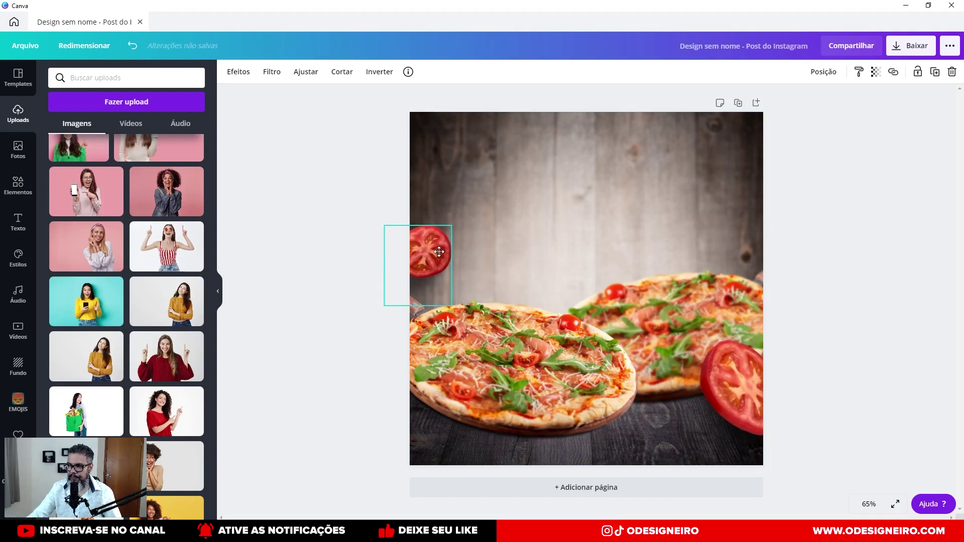
# Give the small left-edge tomato slice a Desfoque of 5 in Ajustar.
pyautogui.click(306, 73)
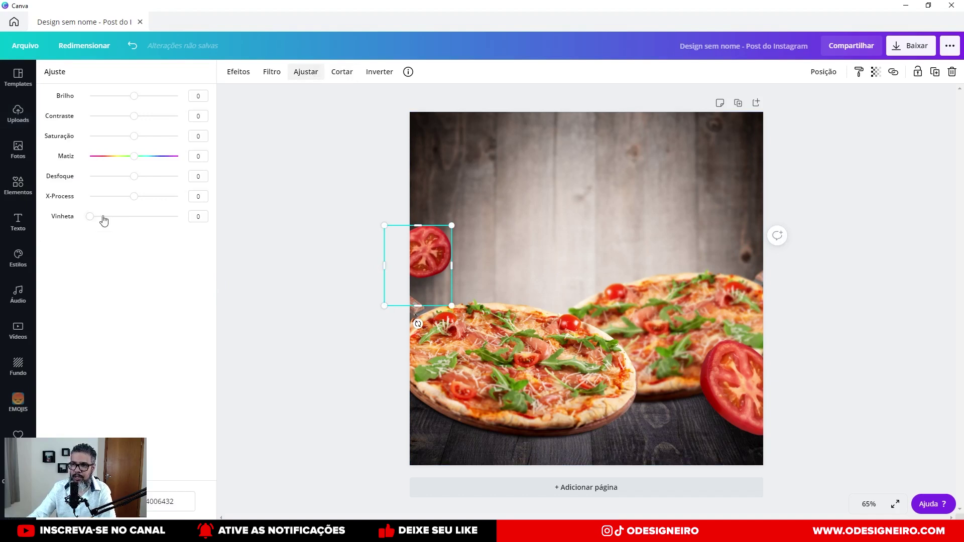
pyautogui.click(135, 176)
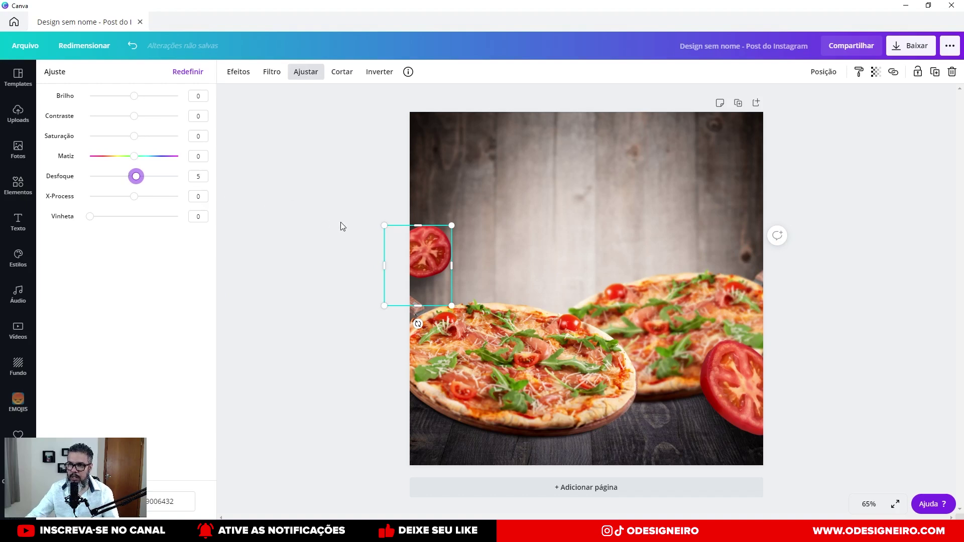
pyautogui.press('Escape')
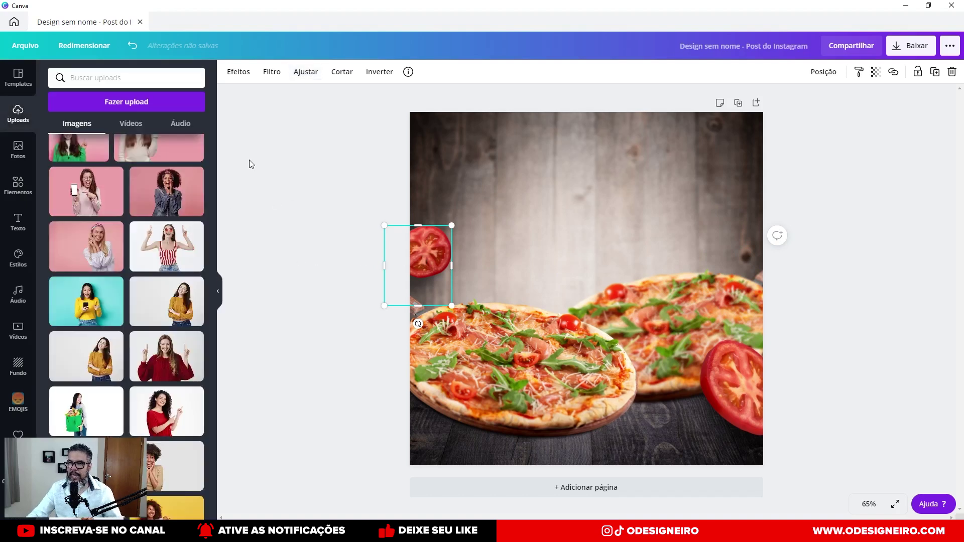
pyautogui.click(251, 165)
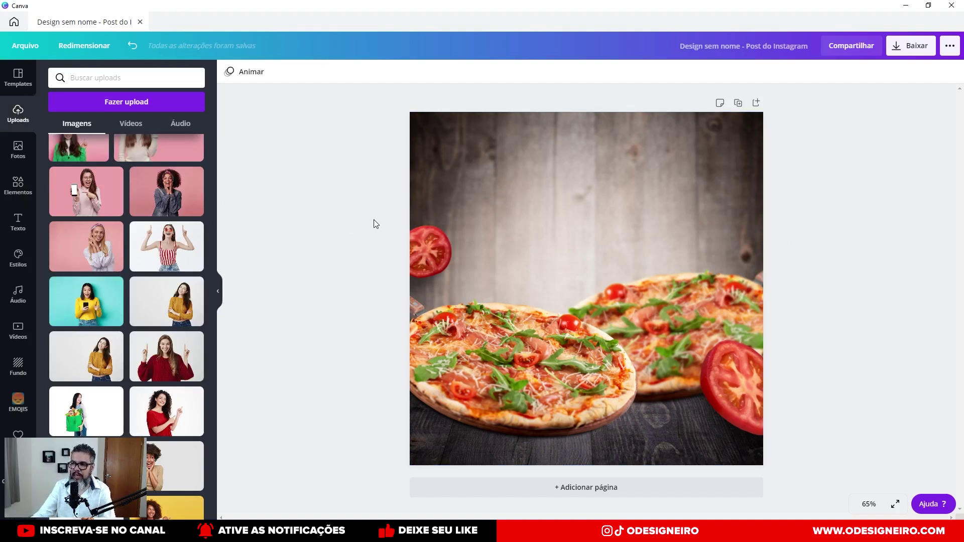
# Bring up the Fundo backgrounds catalogue and scroll to the yellow dotted background.
pyautogui.click(23, 370)
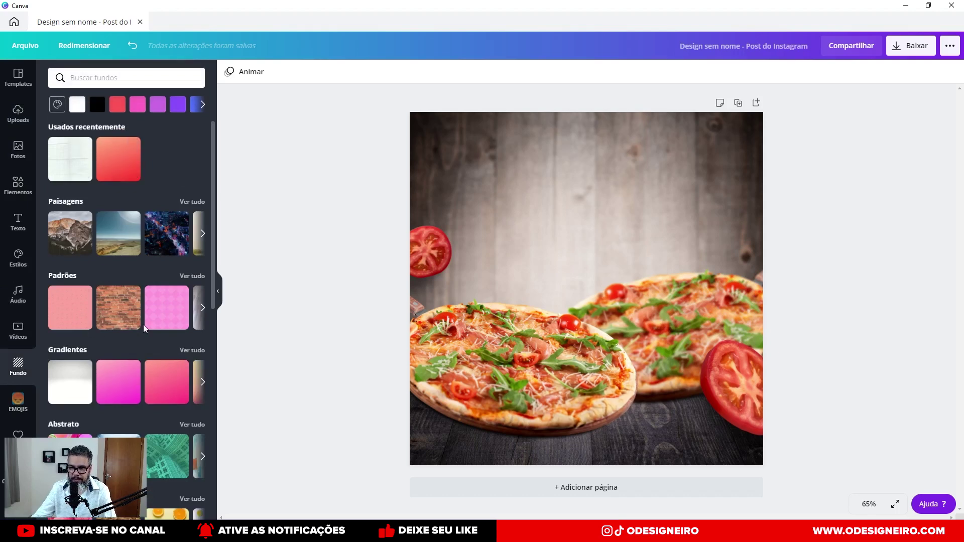
pyautogui.scroll(-5, 87, 361)
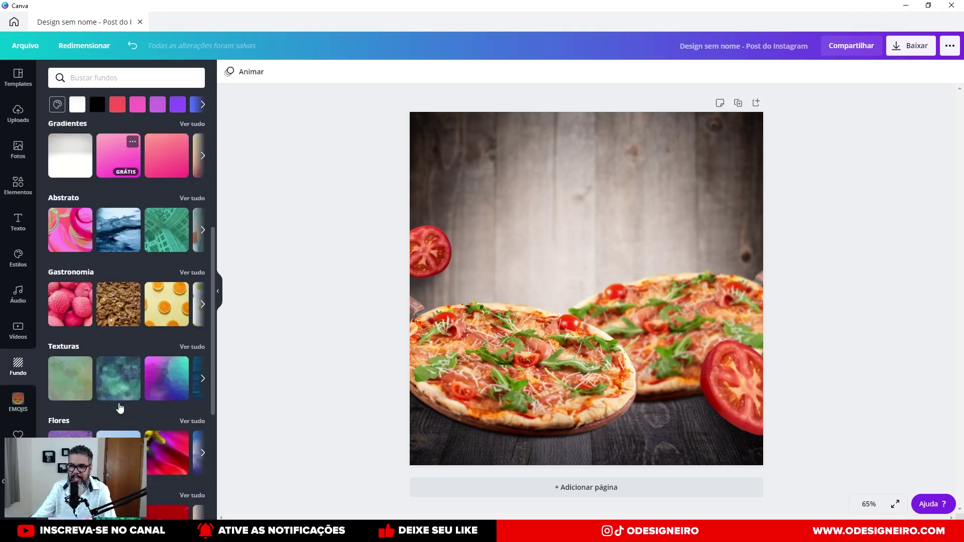
pyautogui.scroll(-5, 88, 366)
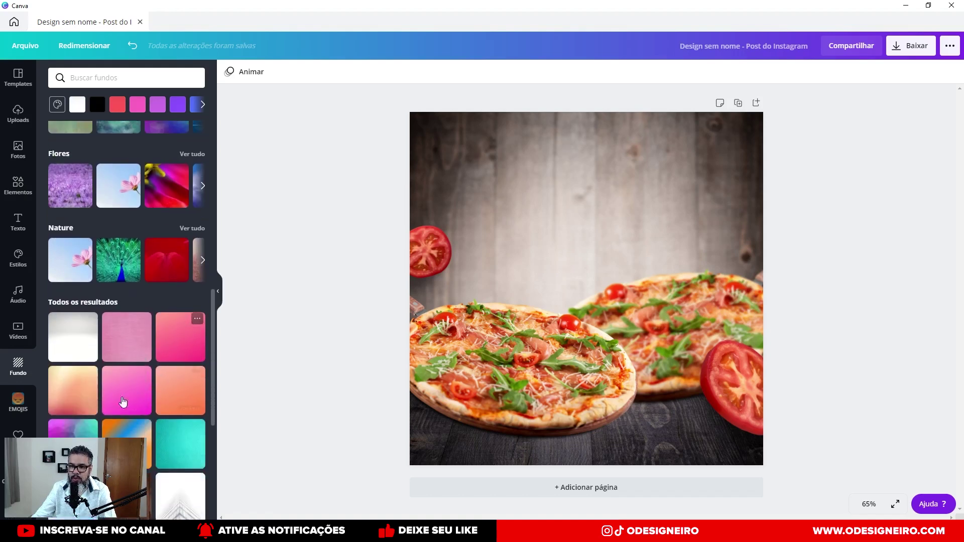
pyautogui.scroll(6, 94, 389)
pyautogui.scroll(-5, 94, 390)
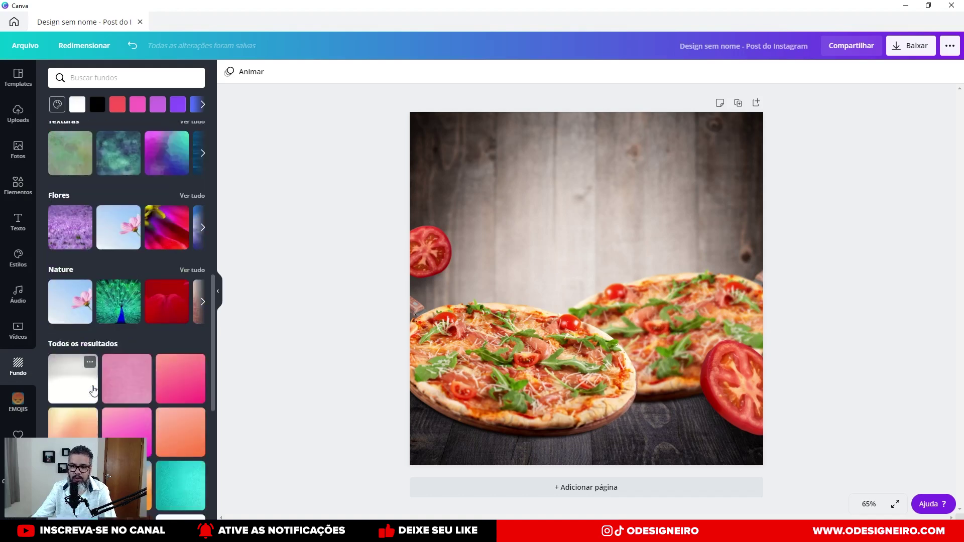
pyautogui.scroll(-6, 93, 389)
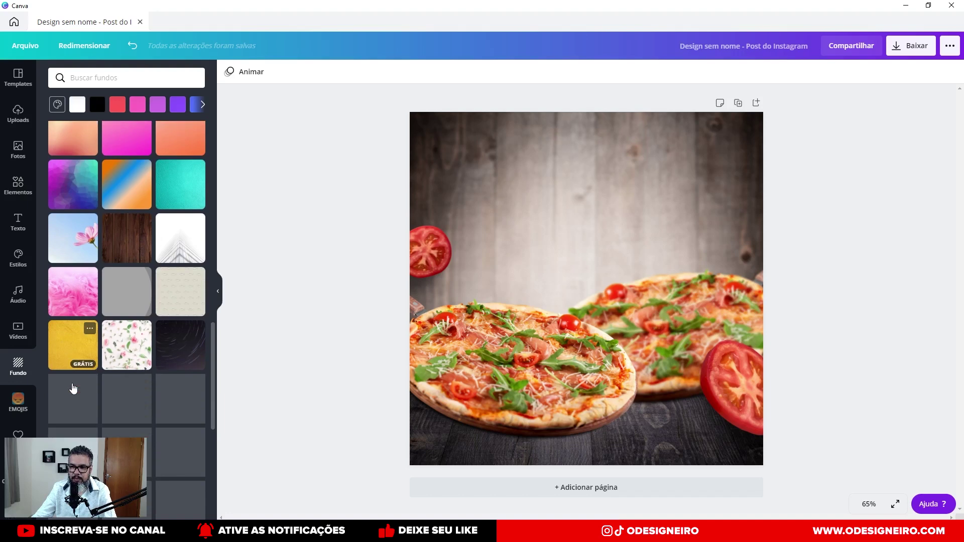
pyautogui.scroll(-2, 74, 387)
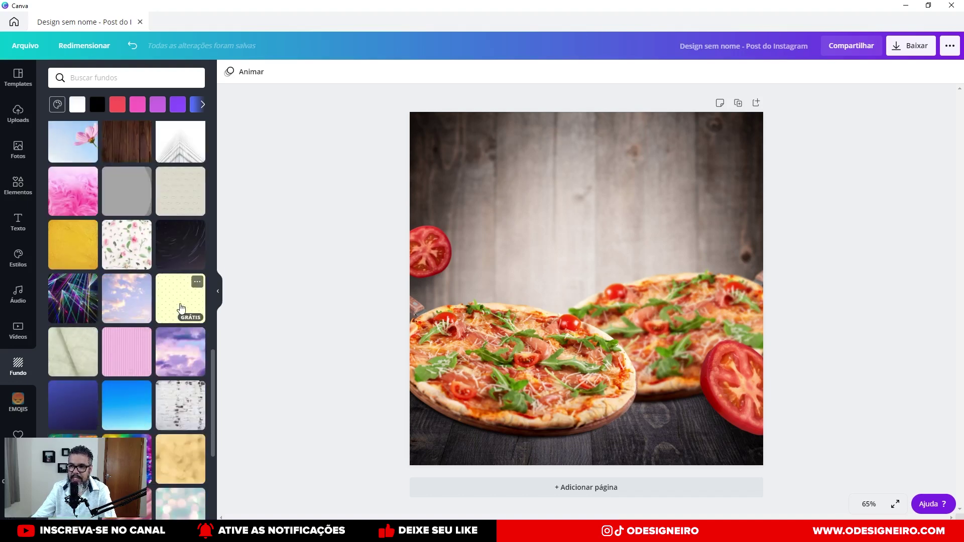
# Try the yellow dotted background on the page three times, undoing it to keep the wood backdrop.
pyautogui.moveTo(181, 304); pyautogui.dragTo(636, 286)
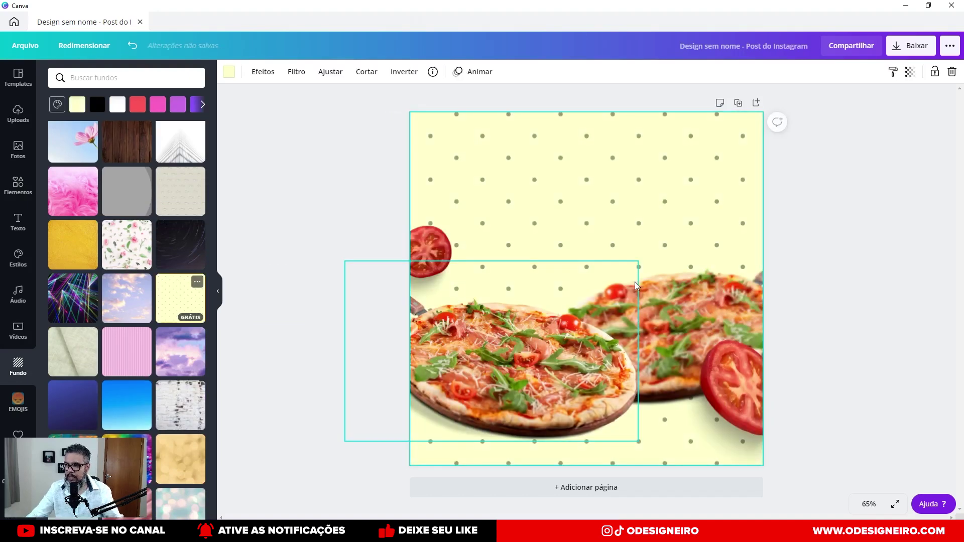
pyautogui.hotkey('ctrl', 'z')
pyautogui.moveTo(178, 301); pyautogui.dragTo(480, 189)
pyautogui.hotkey('ctrl', 'z')
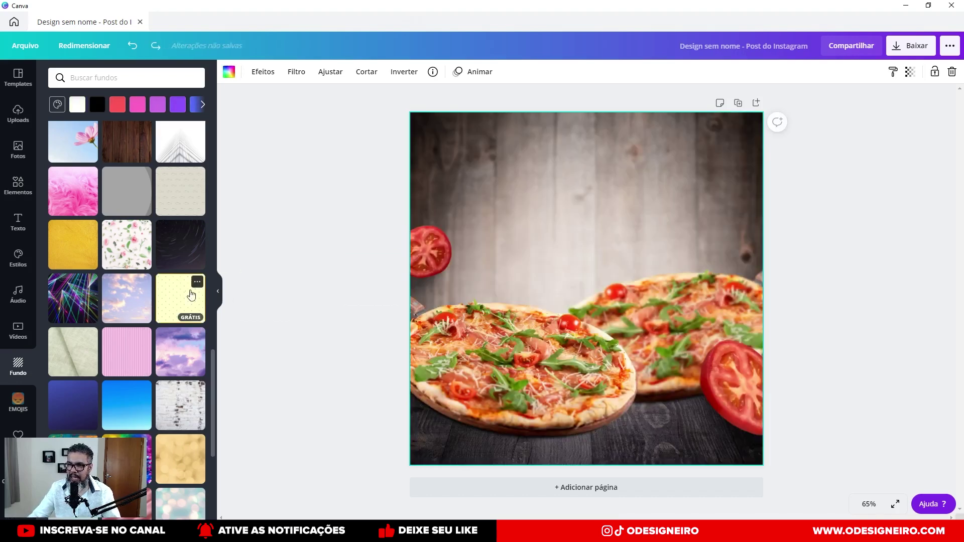
pyautogui.moveTo(166, 300); pyautogui.dragTo(466, 177)
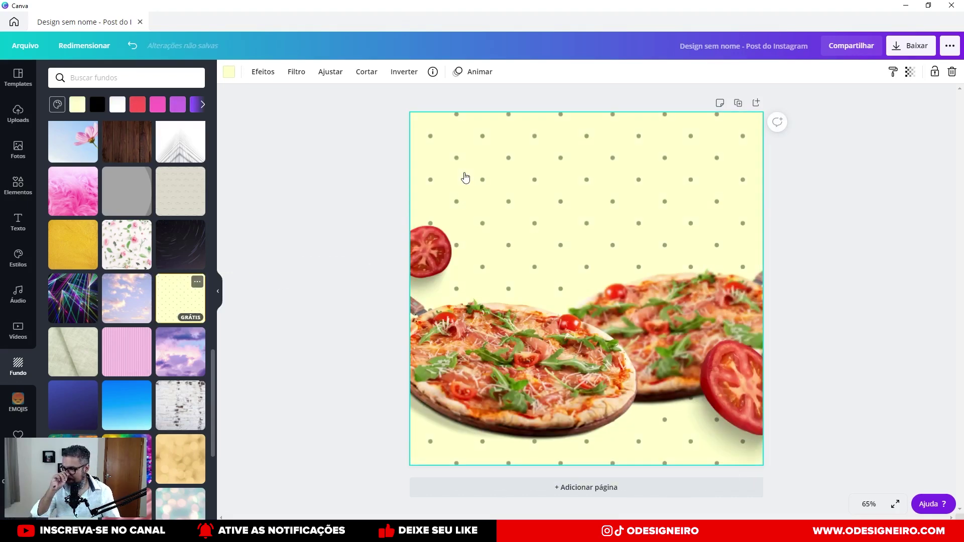
pyautogui.hotkey('ctrl', 'z')
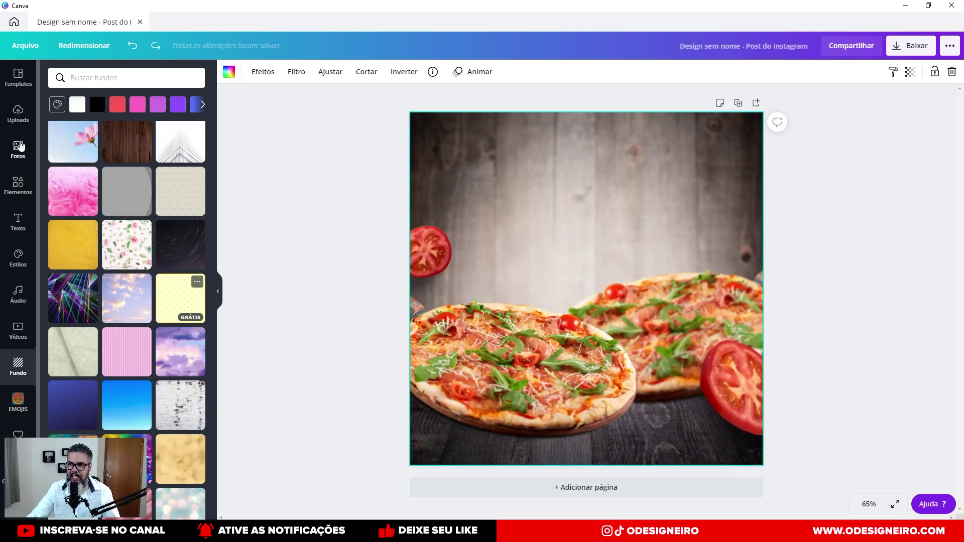
# Replace the tomato photo search with a 'Fundo' search in the photo library.
pyautogui.click(19, 148)
pyautogui.click(112, 78)
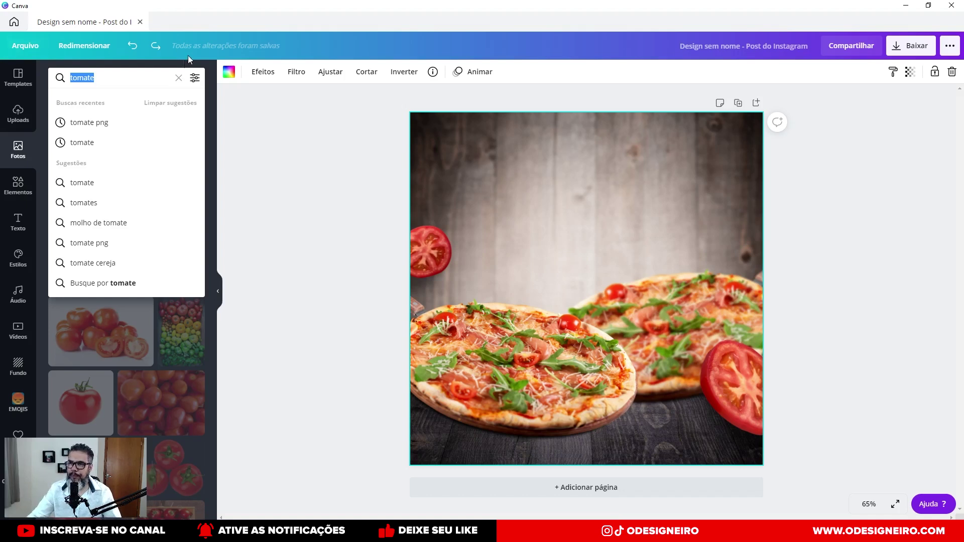
pyautogui.click(179, 79)
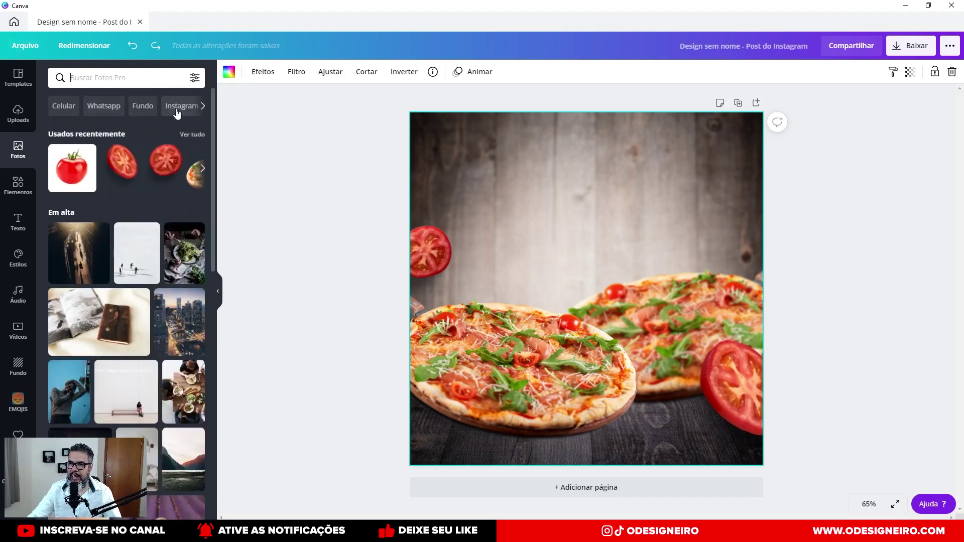
pyautogui.click(148, 109)
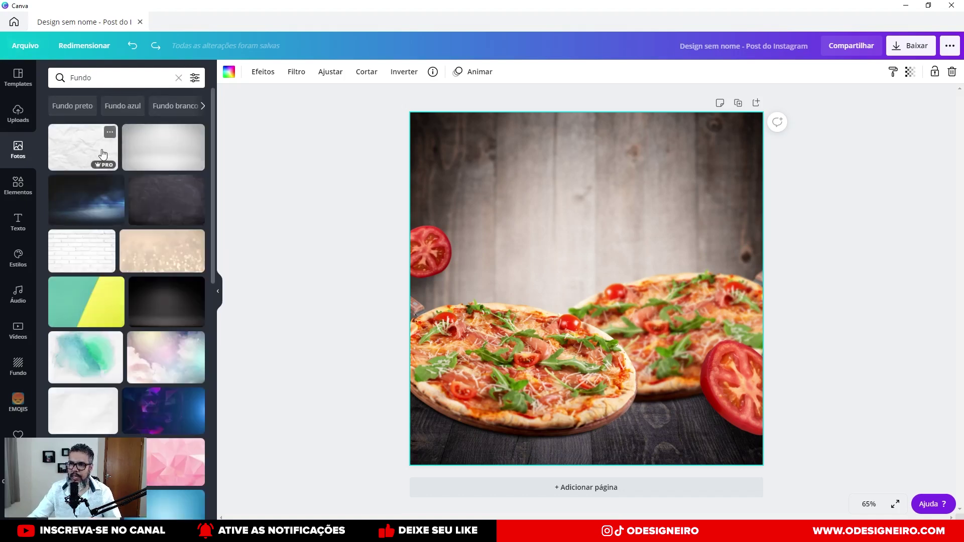
pyautogui.scroll(-7, 111, 300)
# Add the yellow gradient photo and stretch it to cover the whole canvas.
pyautogui.moveTo(95, 222); pyautogui.dragTo(460, 161)
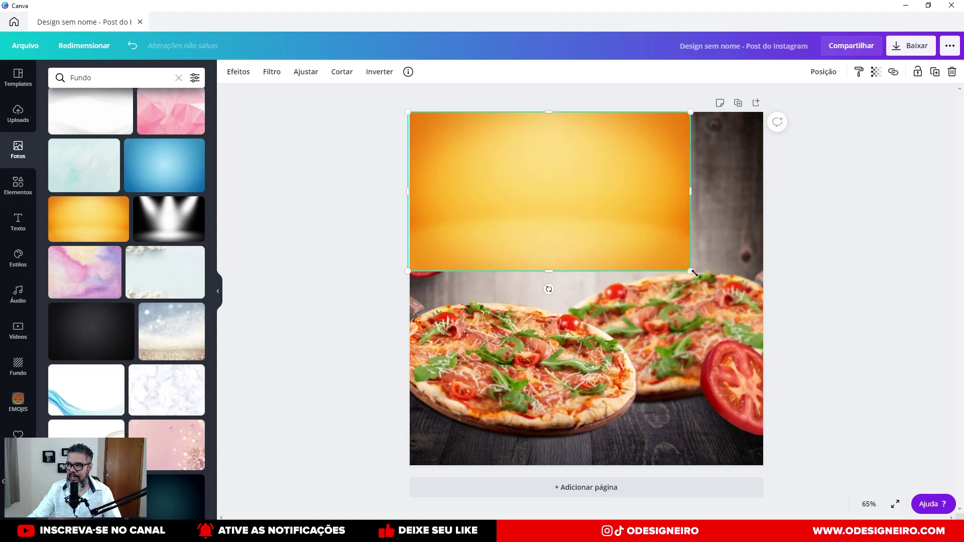
pyautogui.moveTo(690, 271); pyautogui.dragTo(882, 398)
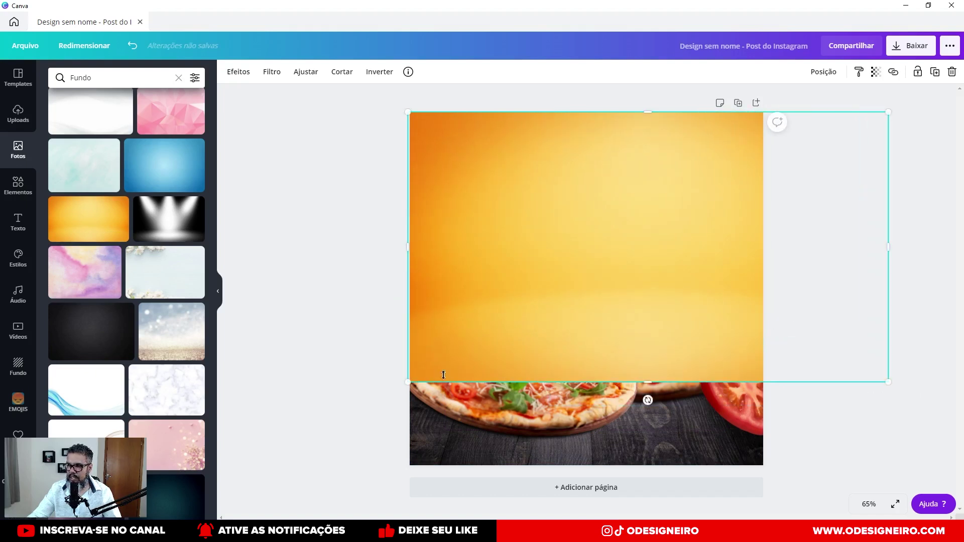
pyautogui.moveTo(404, 383); pyautogui.dragTo(249, 474)
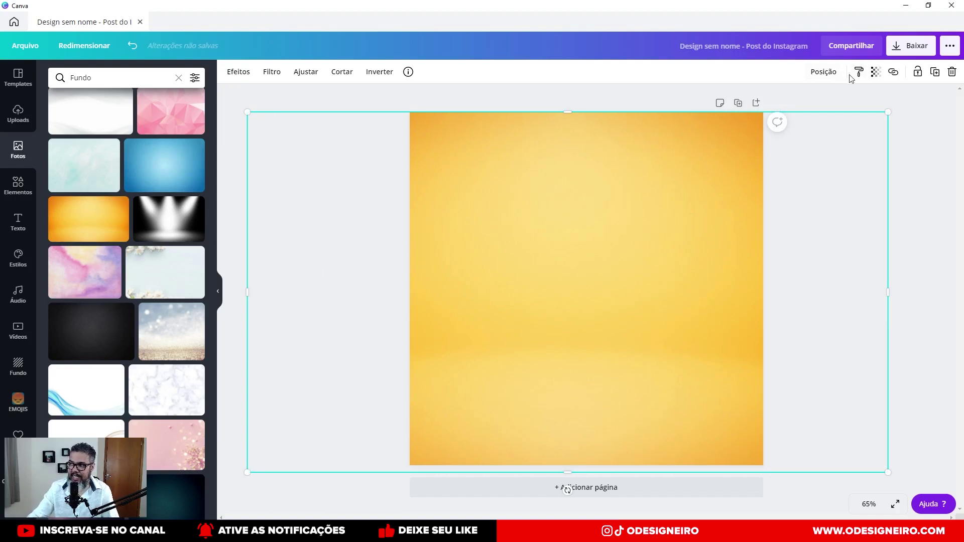
# Send the yellow gradient photo to the back with Posição > Enviar para trás.
pyautogui.click(831, 78)
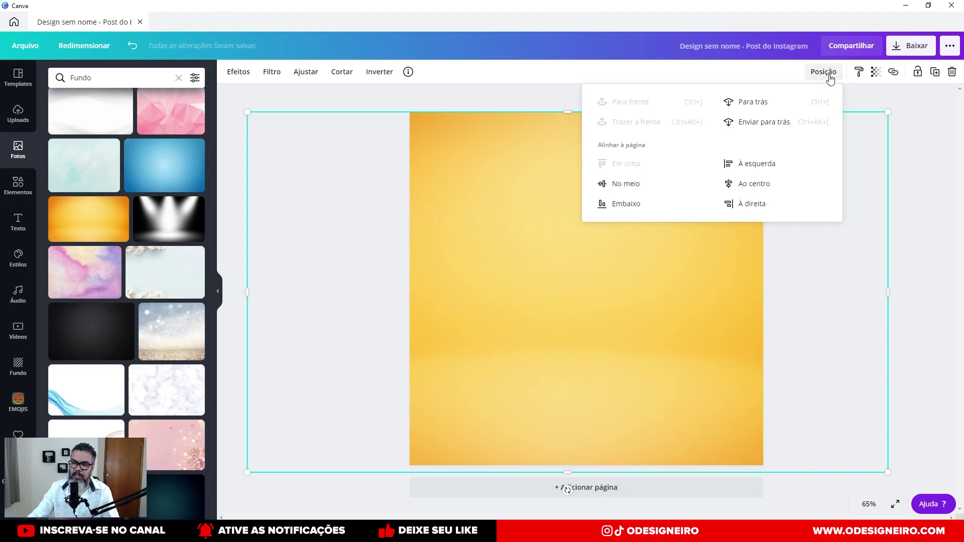
pyautogui.click(778, 127)
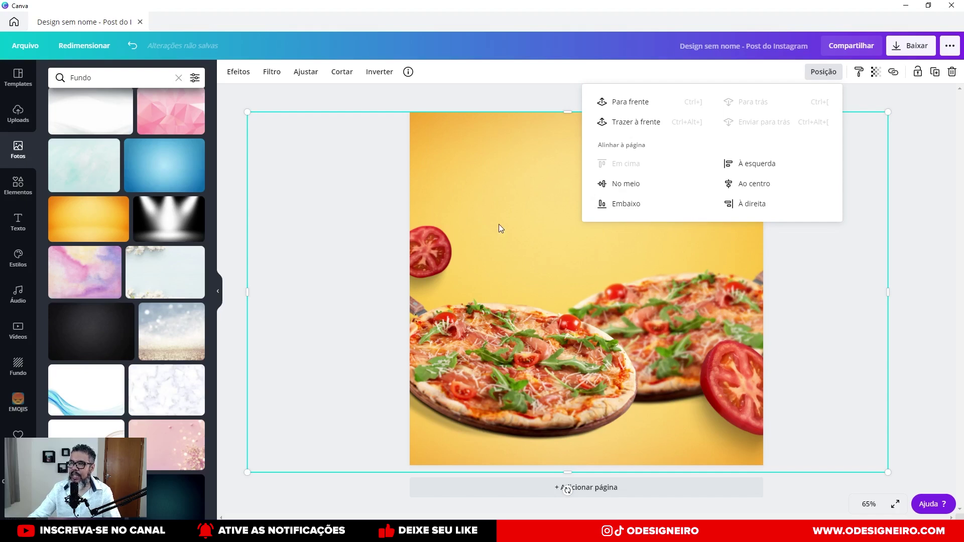
pyautogui.click(239, 73)
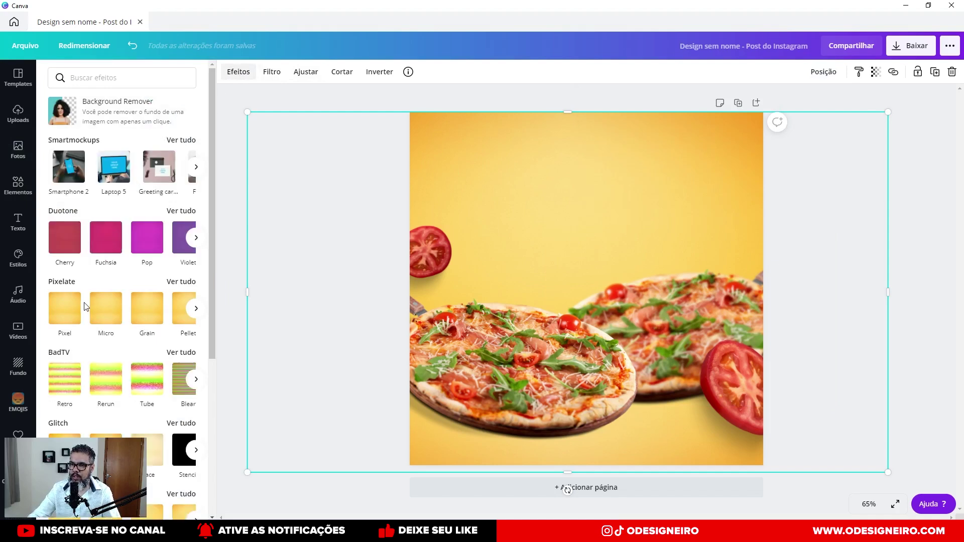
# Preview the Shake, Split, Retro and Pixel effects on the yellow background.
pyautogui.scroll(-3, 86, 307)
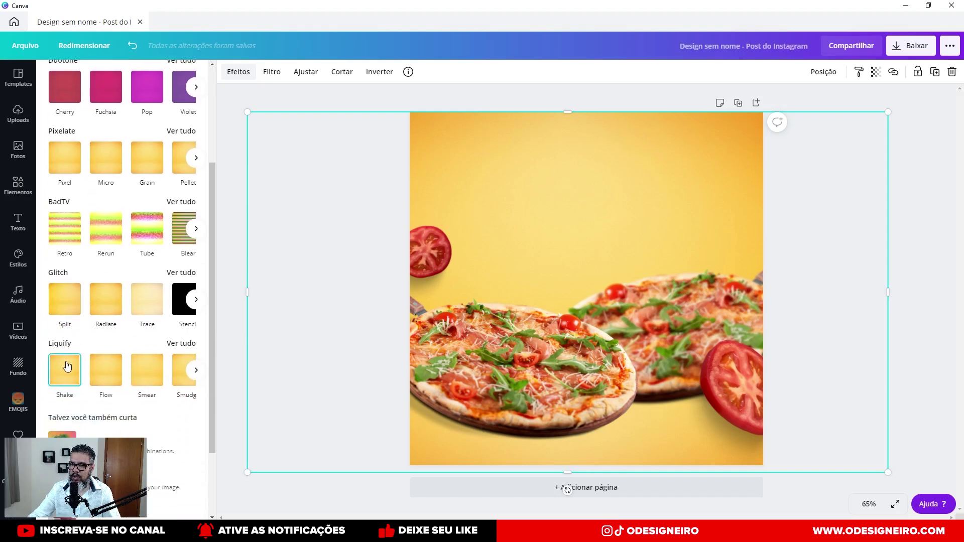
pyautogui.click(66, 366)
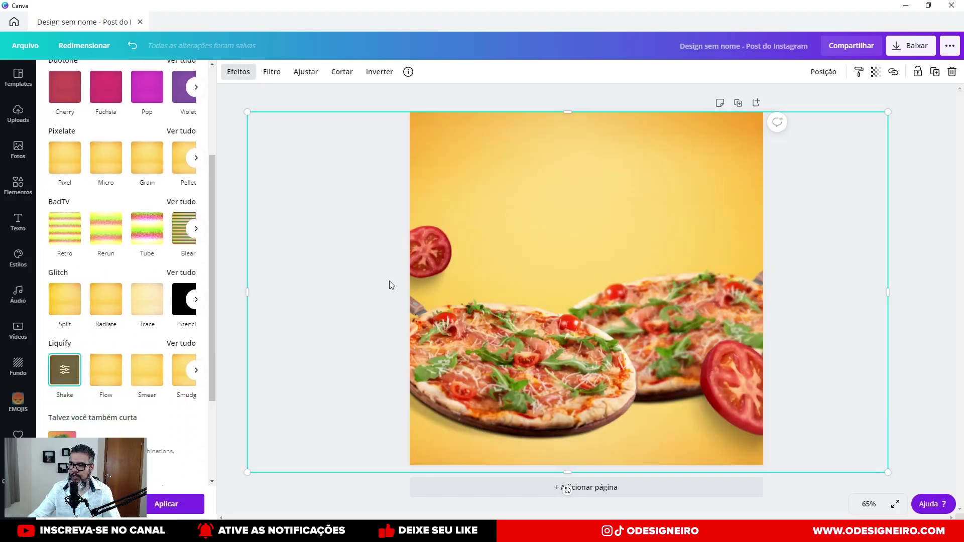
pyautogui.click(64, 308)
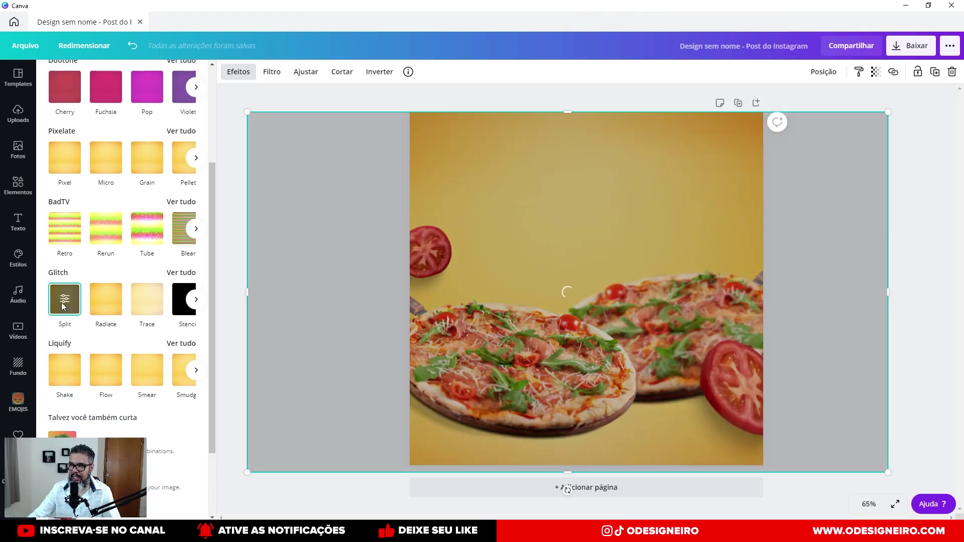
pyautogui.click(64, 246)
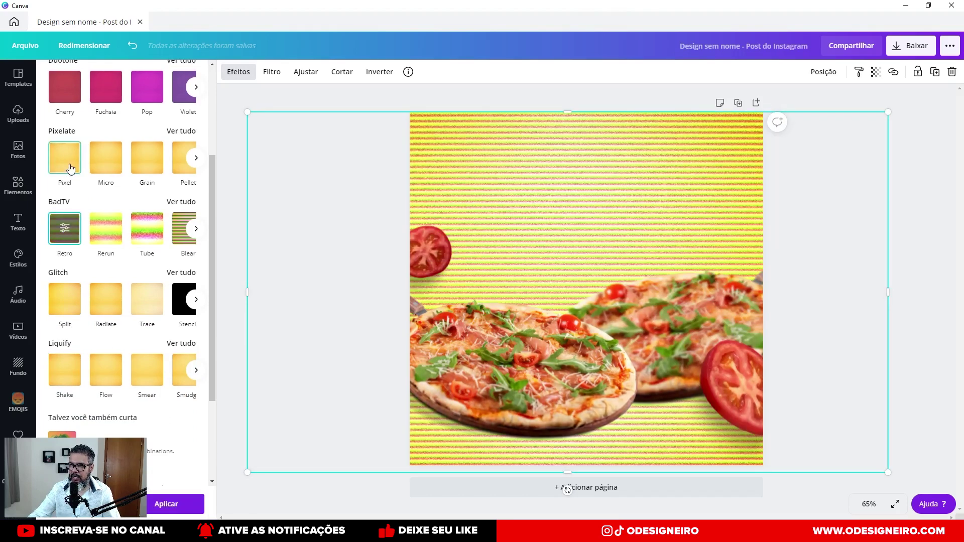
pyautogui.click(70, 168)
# Preview Cherry and Fuchsia duotones, then remove the duotone to keep the background plain yellow.
pyautogui.scroll(3, 67, 231)
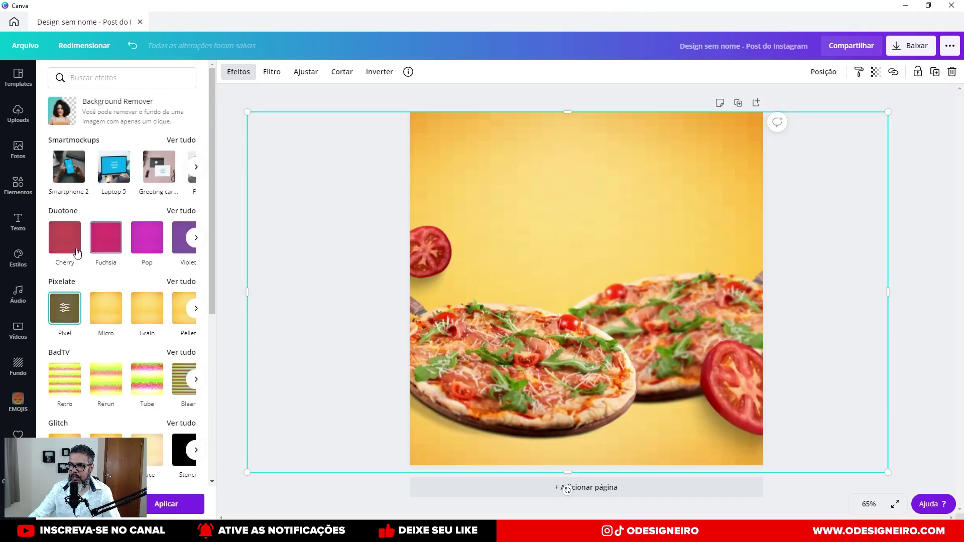
pyautogui.click(68, 233)
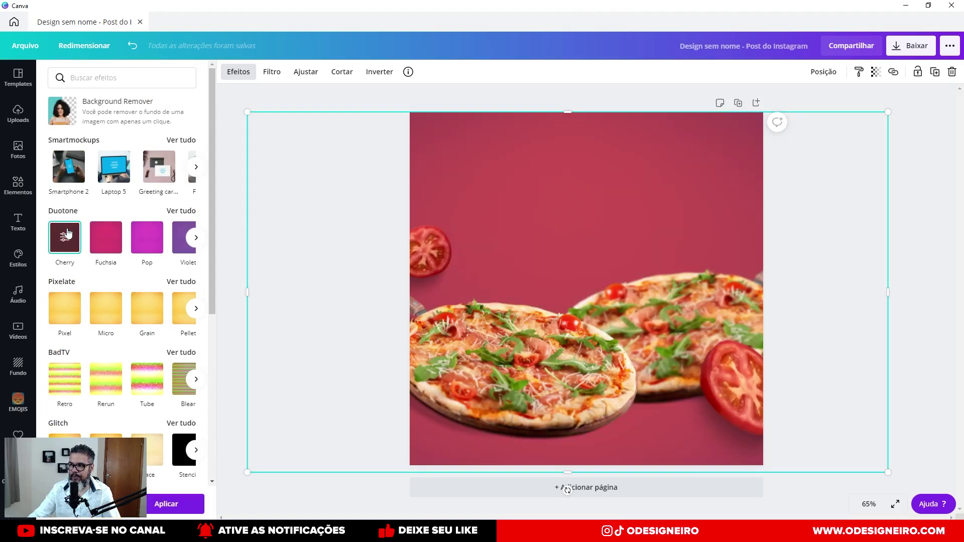
pyautogui.click(103, 236)
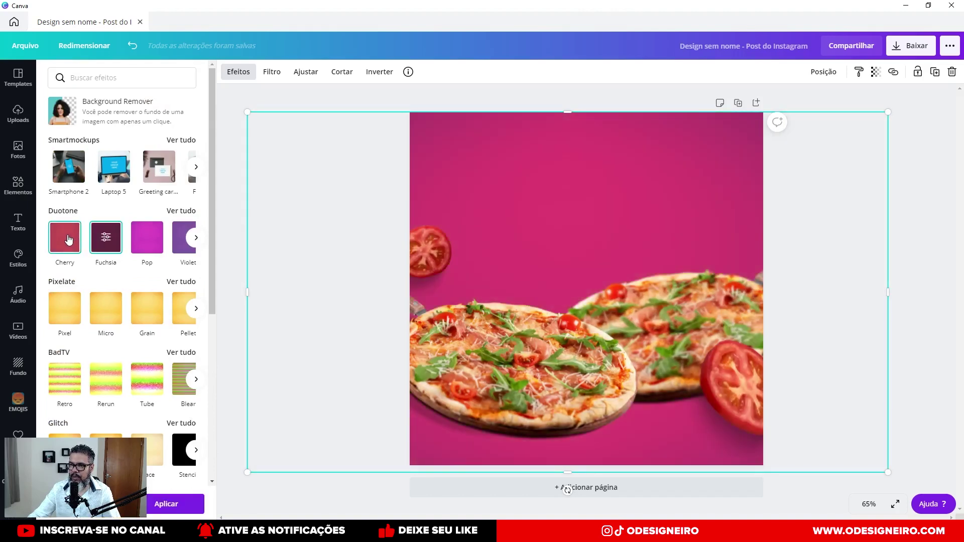
pyautogui.click(68, 239)
pyautogui.click(69, 239)
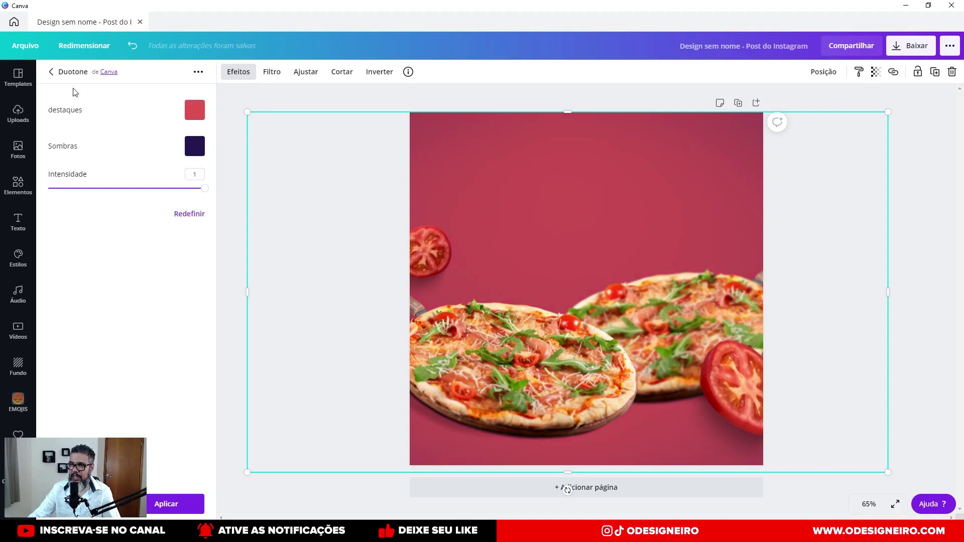
pyautogui.click(51, 75)
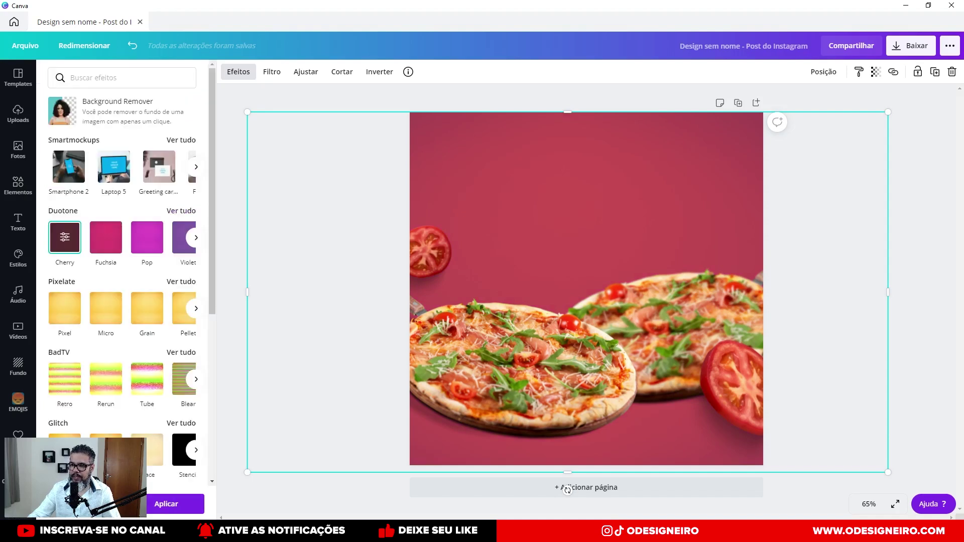
pyautogui.click(65, 237)
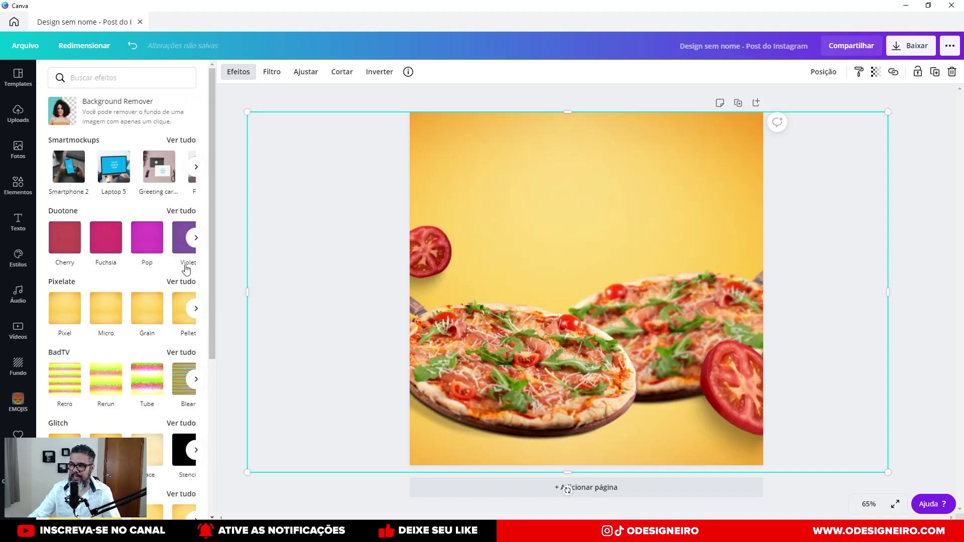
pyautogui.click(299, 73)
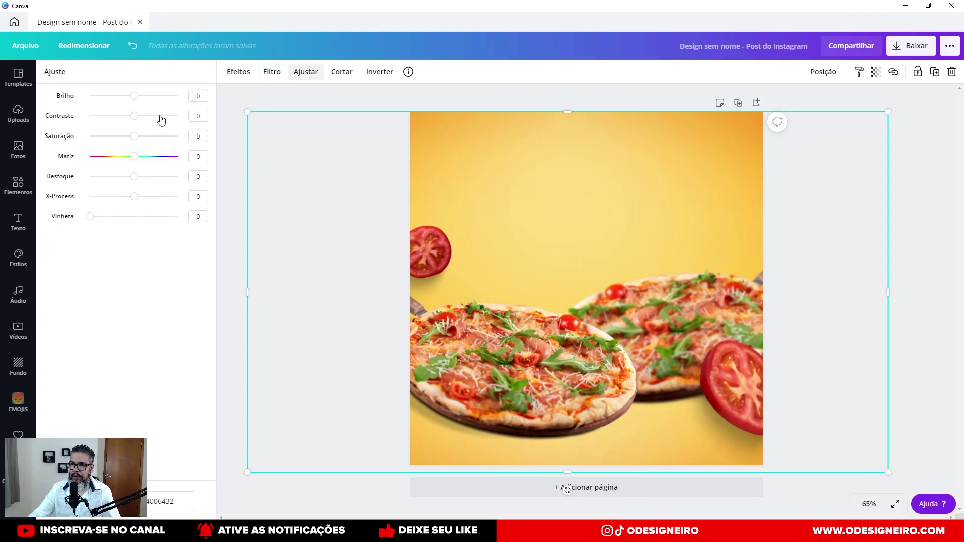
# Set the yellow backdrop's transparency to 70, then undo the last change with Ctrl+Z.
pyautogui.click(267, 74)
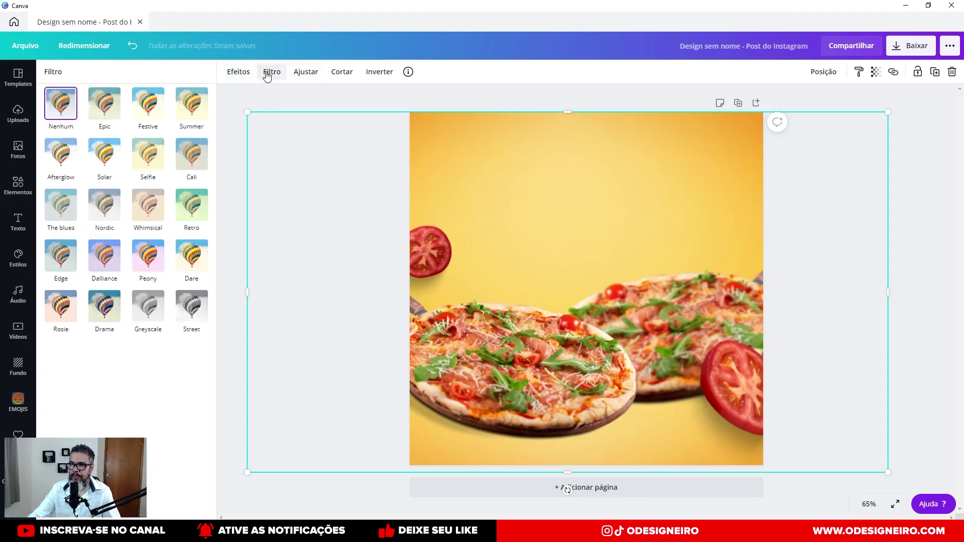
pyautogui.click(306, 71)
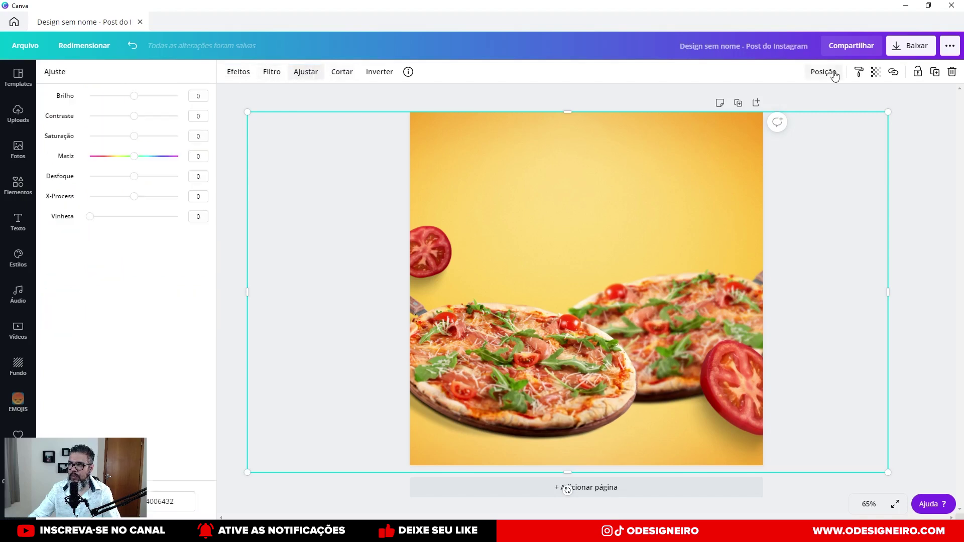
pyautogui.click(876, 71)
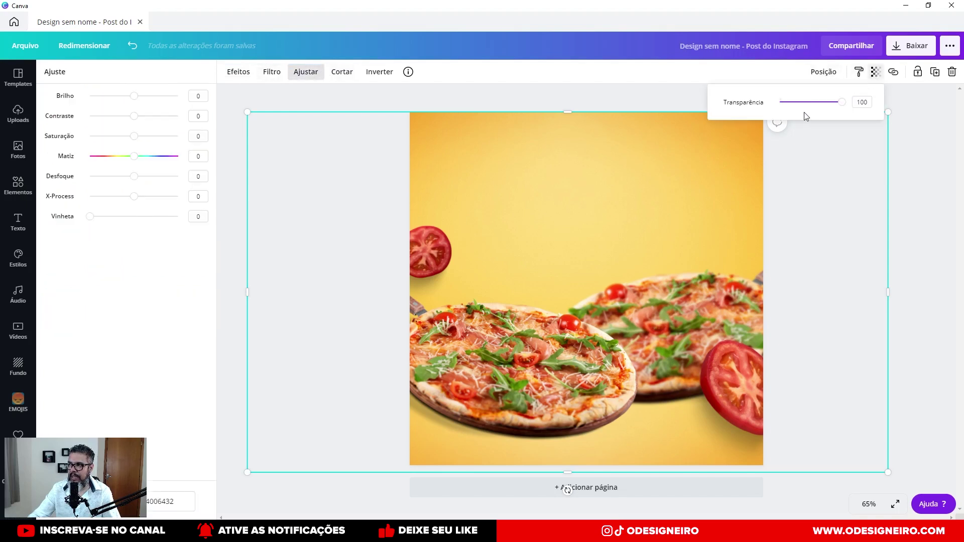
pyautogui.moveTo(836, 104); pyautogui.dragTo(814, 107)
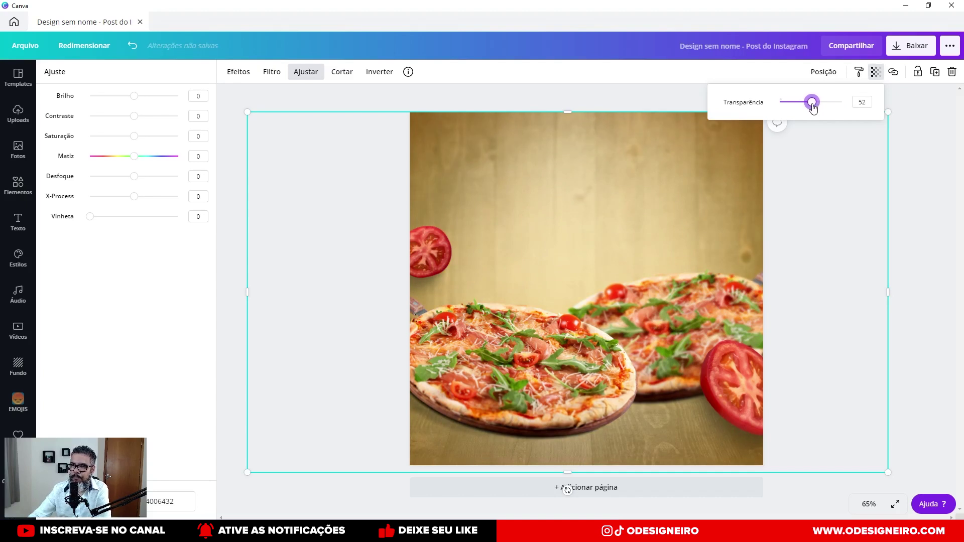
pyautogui.moveTo(813, 107); pyautogui.dragTo(824, 111)
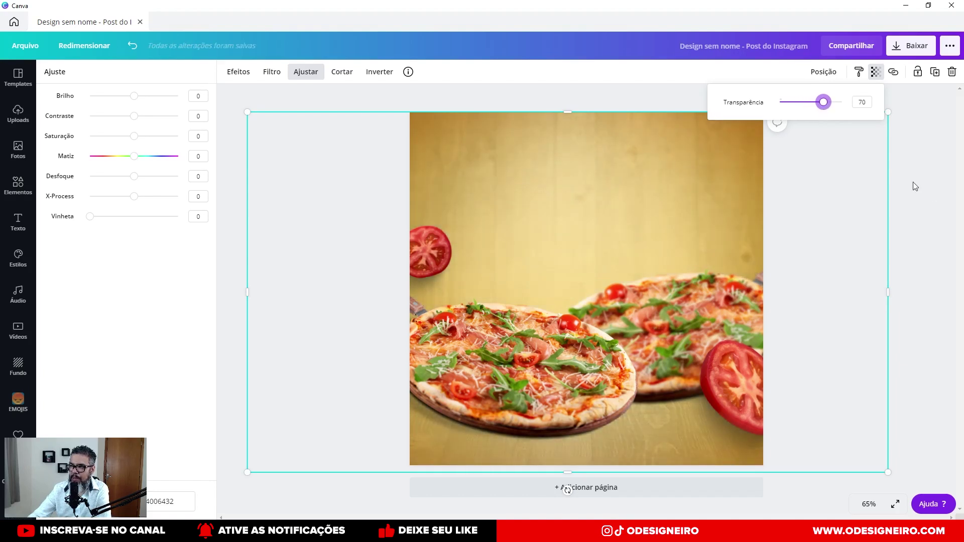
pyautogui.click(931, 191)
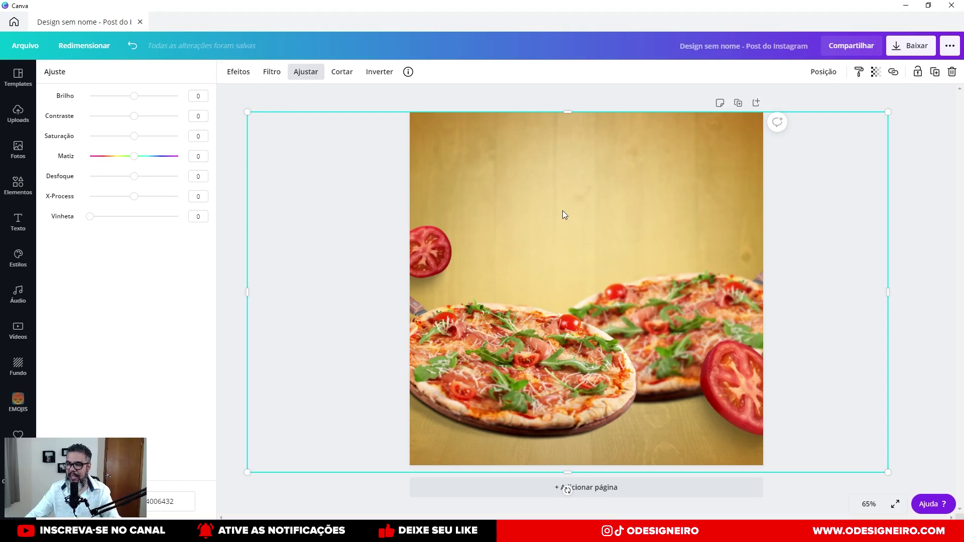
pyautogui.hotkey('ctrl', 'z')
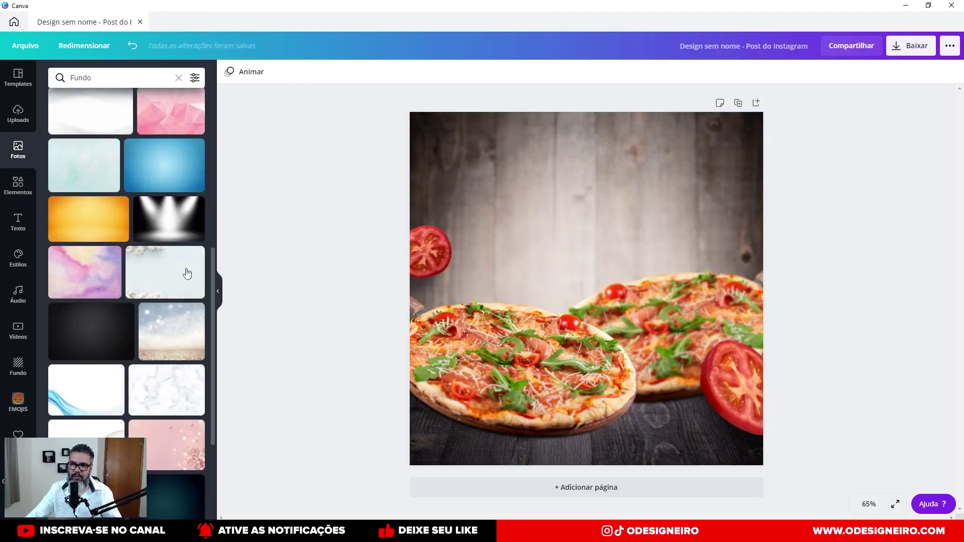
# Replace the spotlight photo with the red background photo, stretched to full page width.
pyautogui.moveTo(155, 221); pyautogui.dragTo(546, 189)
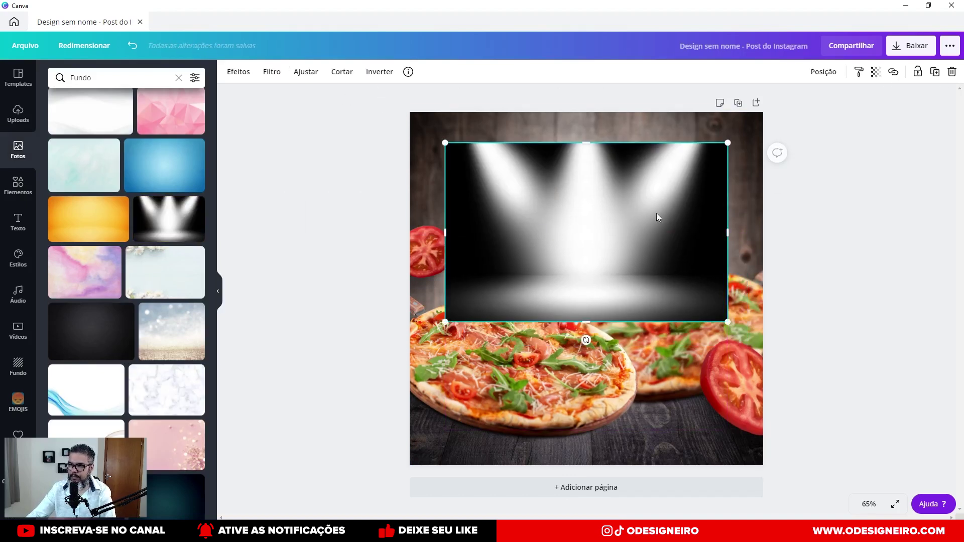
pyautogui.press('Delete')
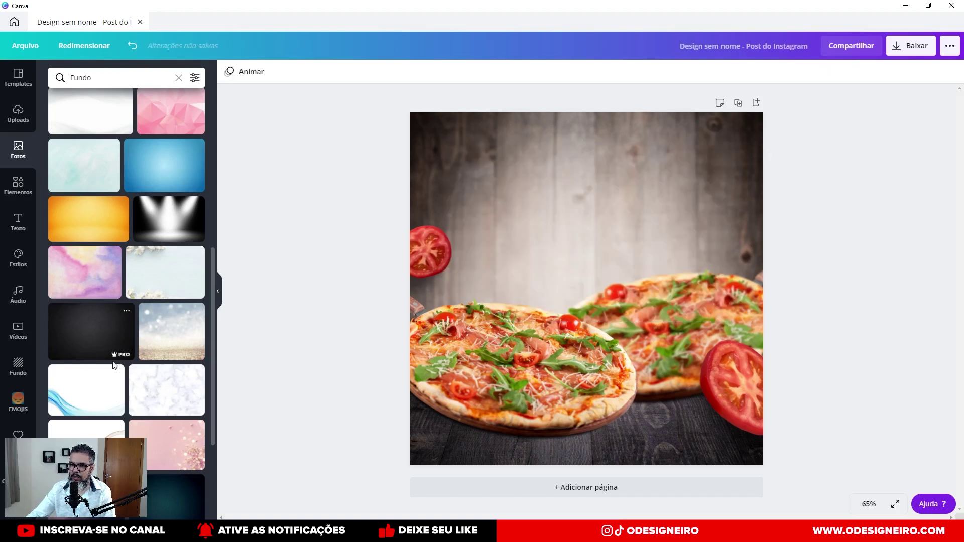
pyautogui.scroll(-5, 107, 351)
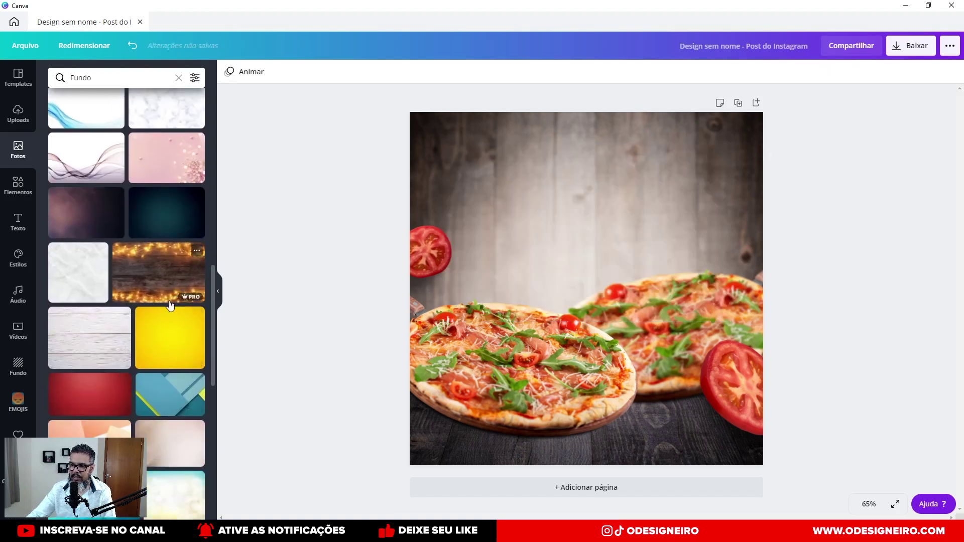
pyautogui.scroll(-3, 63, 380)
pyautogui.moveTo(74, 298); pyautogui.dragTo(460, 164)
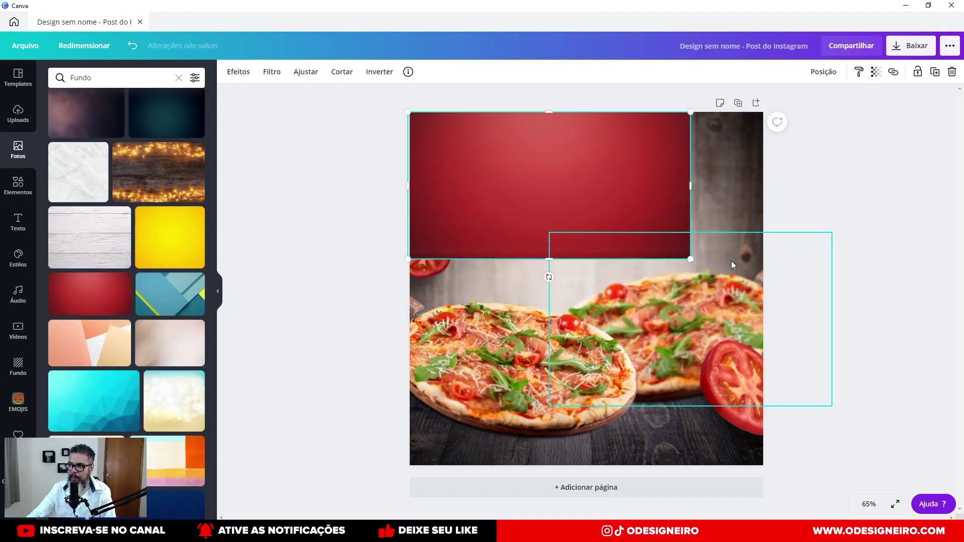
pyautogui.moveTo(691, 259); pyautogui.dragTo(669, 258)
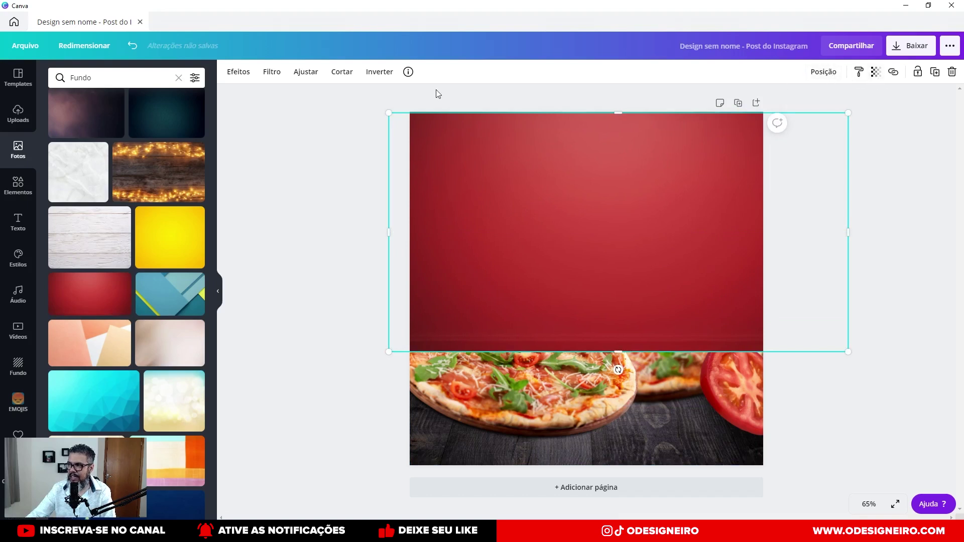
# Send the red background behind the pizzas and reposition it on the canvas.
pyautogui.click(826, 73)
pyautogui.click(764, 123)
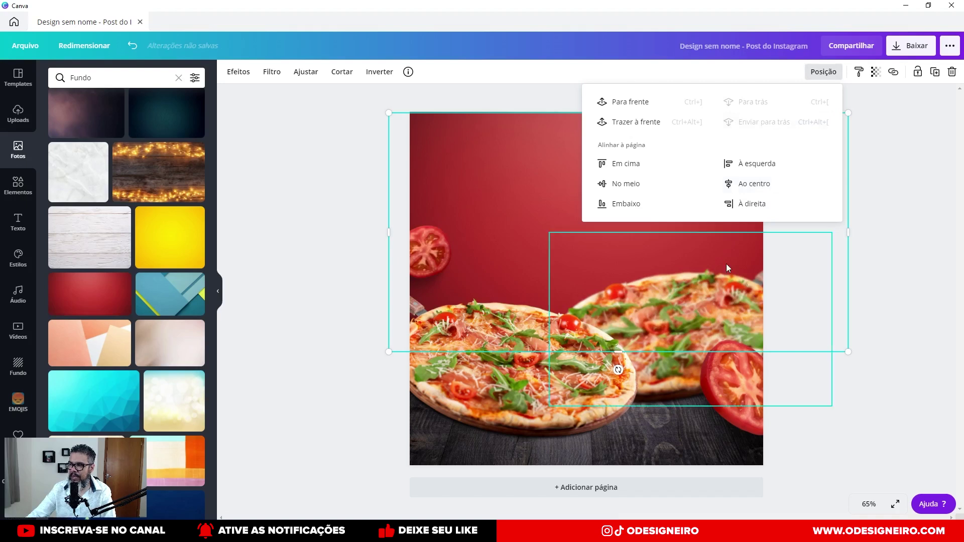
pyautogui.click(887, 292)
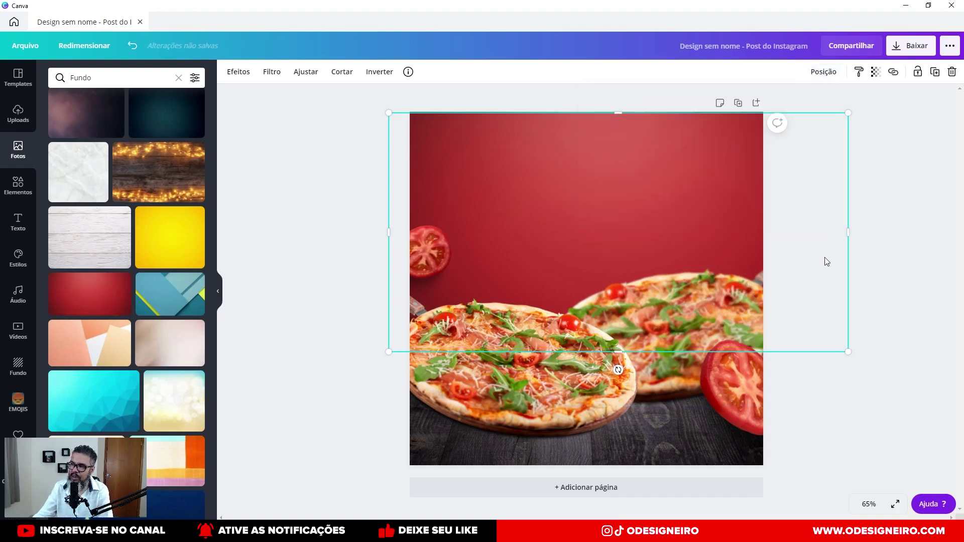
pyautogui.moveTo(674, 219); pyautogui.dragTo(644, 210)
# Set the red image's transparency to 90, align it to the page top, and nudge the right tomato slice.
pyautogui.click(875, 72)
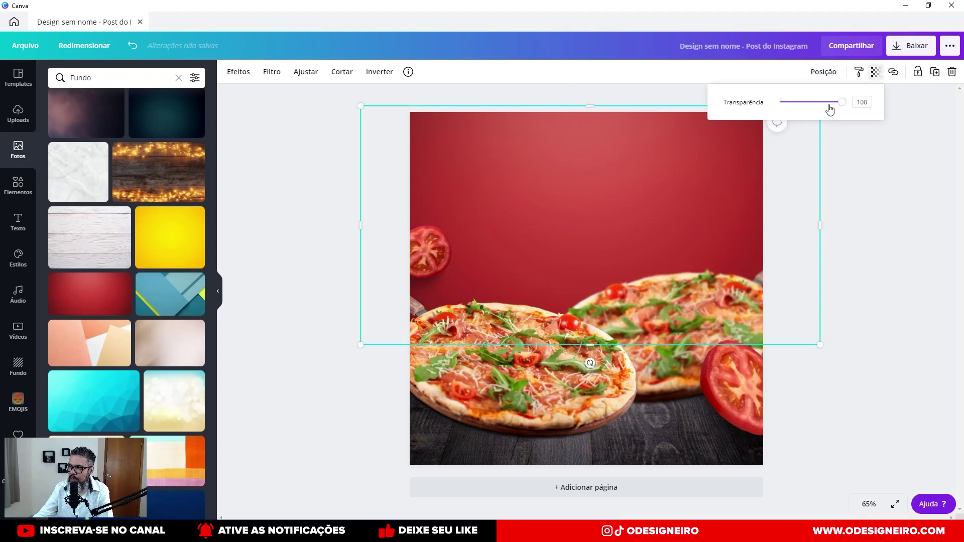
pyautogui.click(842, 101)
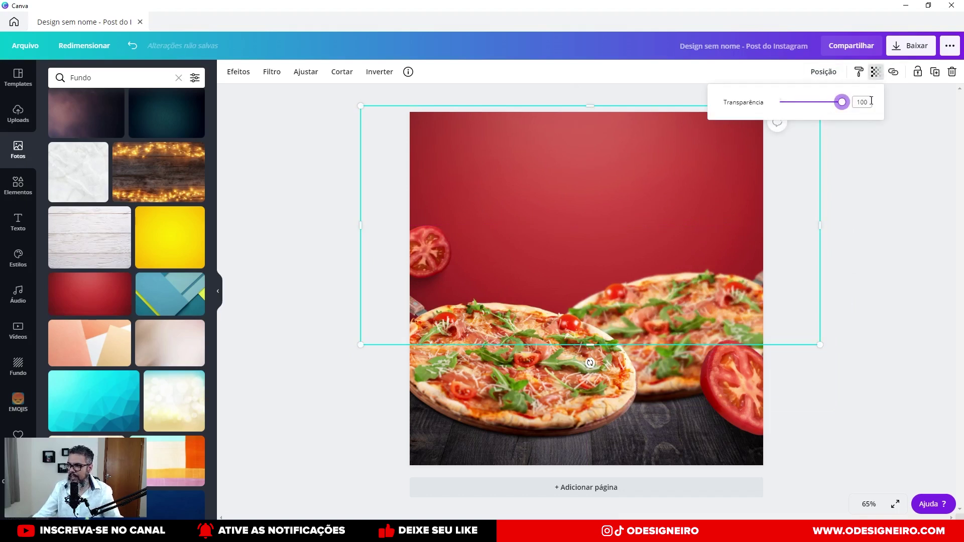
pyautogui.press('Left')
pyautogui.press('Left')
pyautogui.press('Left')
pyautogui.press('Left')
pyautogui.press('Left')
pyautogui.press('Left')
pyautogui.press('Left')
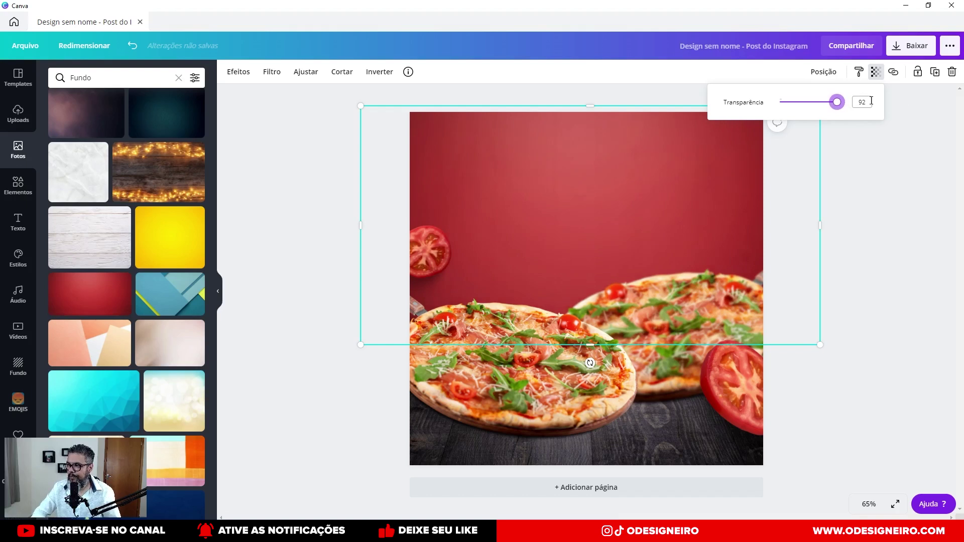
pyautogui.click(885, 218)
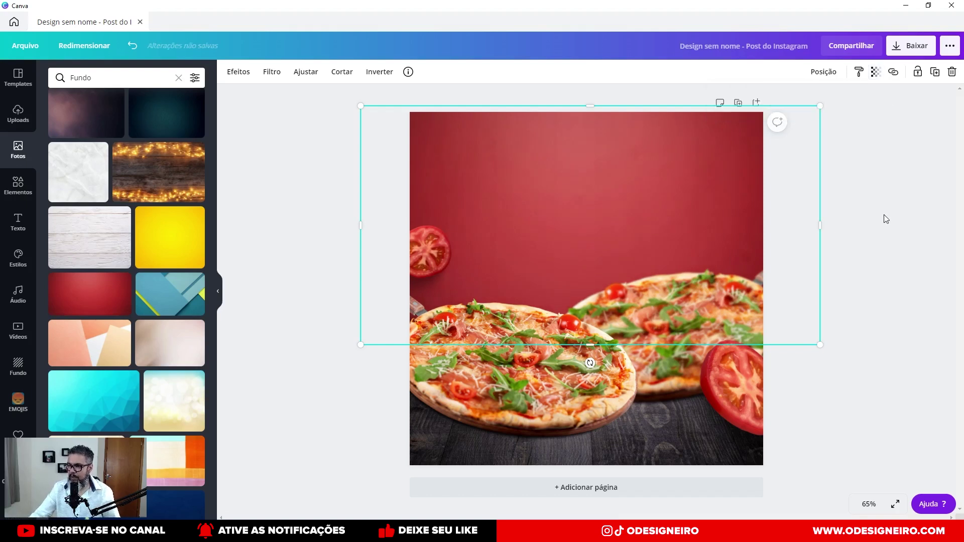
pyautogui.moveTo(547, 159)
pyautogui.mouseDown()
pyautogui.moveTo(535, 232)
pyautogui.moveTo(530, 158)
pyautogui.mouseUp()
pyautogui.click(846, 212)
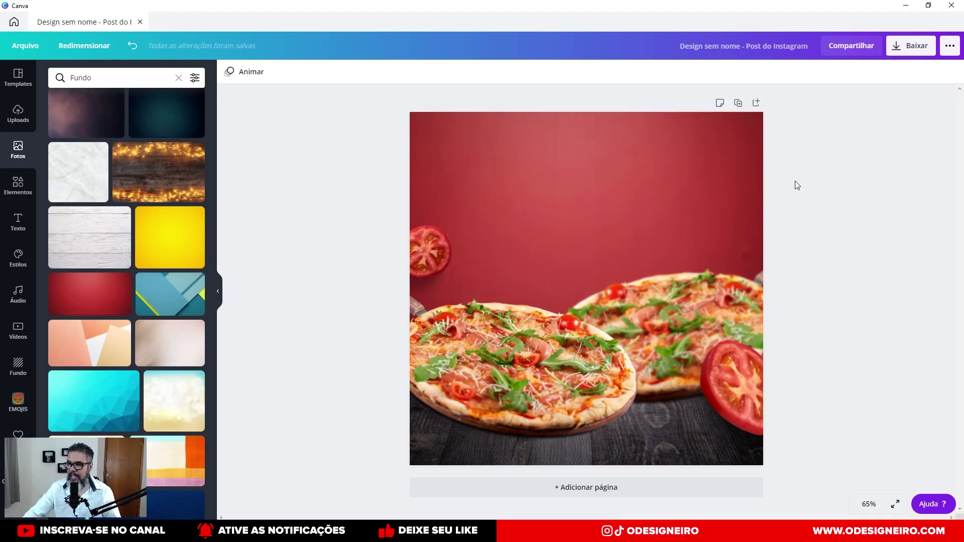
pyautogui.moveTo(729, 383)
pyautogui.mouseDown()
pyautogui.moveTo(742, 390)
pyautogui.moveTo(726, 392)
pyautogui.mouseUp()
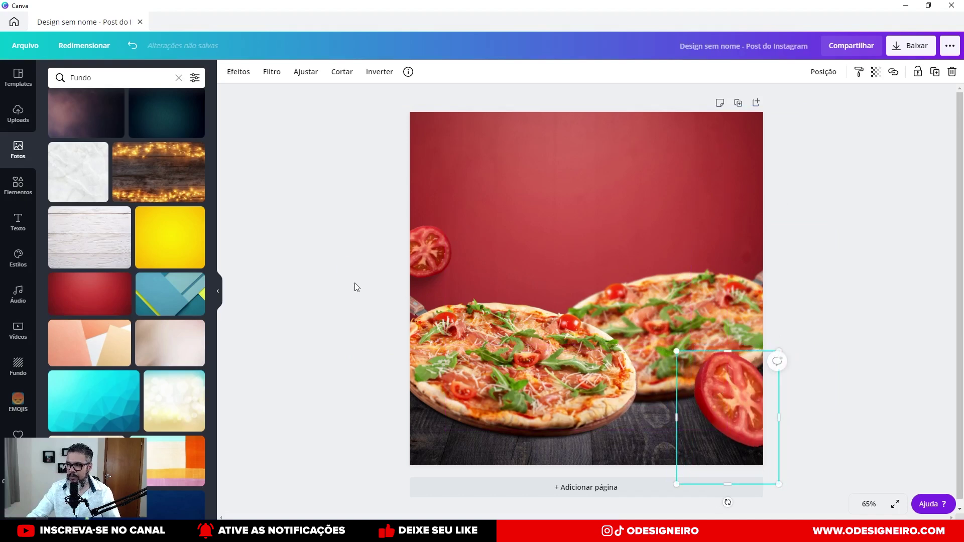
pyautogui.click(350, 283)
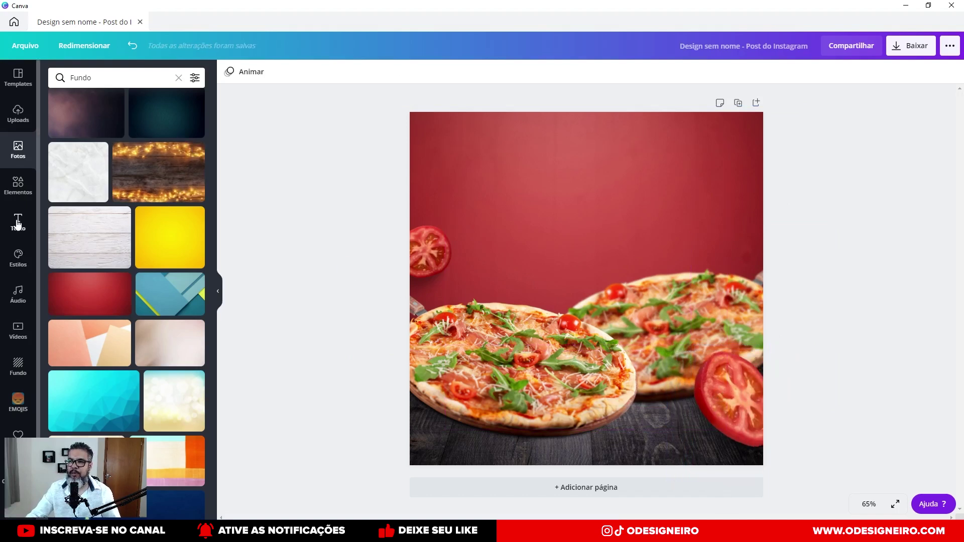
# Browse the Text panel's recently used styles and text presets.
pyautogui.click(18, 222)
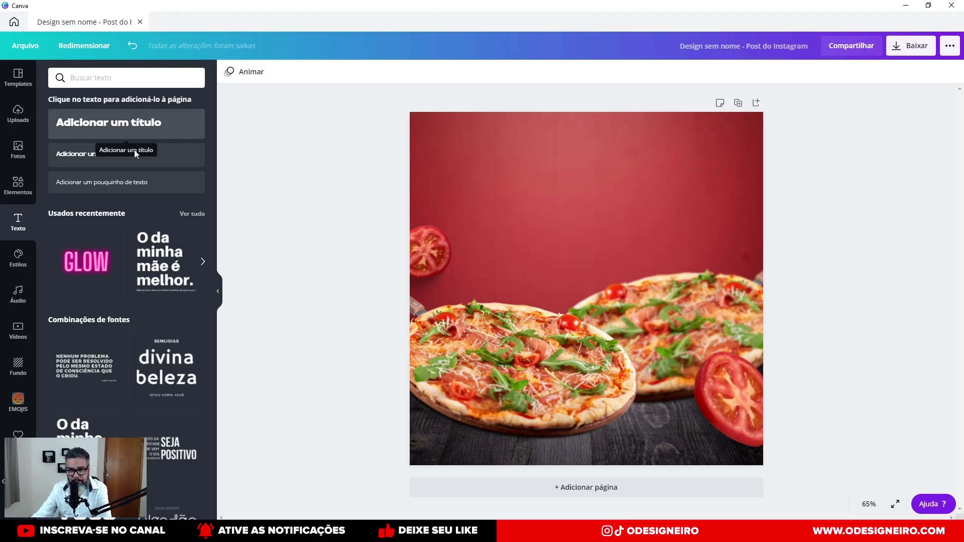
pyautogui.click(188, 214)
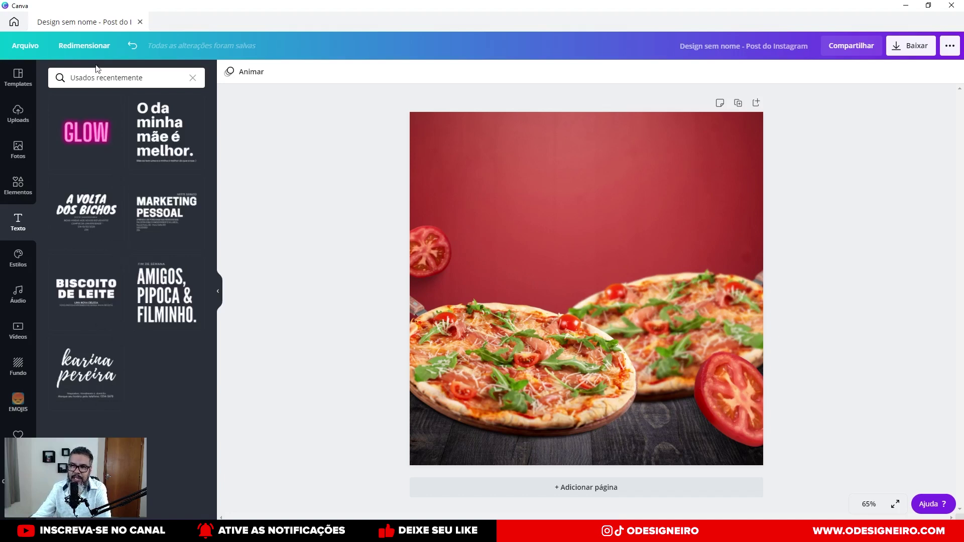
pyautogui.click(193, 78)
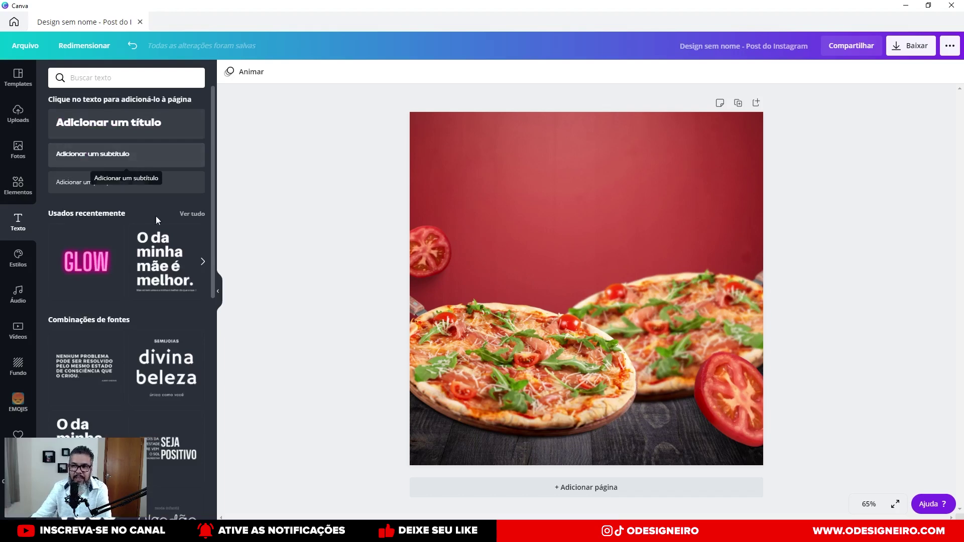
pyautogui.scroll(-4, 168, 280)
pyautogui.scroll(-5, 168, 279)
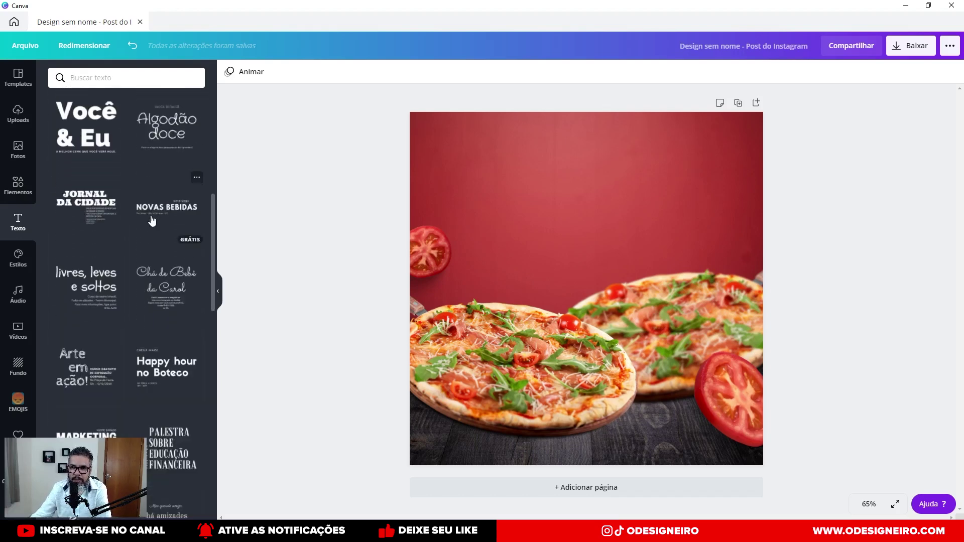
pyautogui.scroll(-2, 149, 312)
pyautogui.scroll(-7, 149, 311)
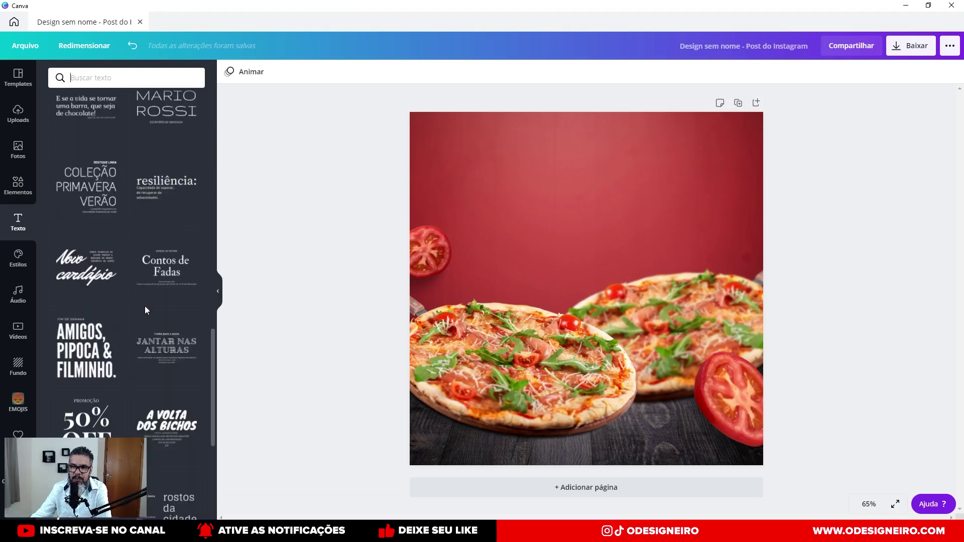
# Add the COLEÇÃO PRIMAVERA VERÃO preset, shrink and raise it, then delete its large text.
pyautogui.moveTo(85, 199); pyautogui.dragTo(482, 182)
pyautogui.moveTo(803, 106); pyautogui.dragTo(631, 205)
pyautogui.moveTo(572, 219); pyautogui.dragTo(565, 184)
pyautogui.moveTo(610, 151); pyautogui.dragTo(575, 176)
pyautogui.moveTo(555, 207); pyautogui.dragTo(577, 183)
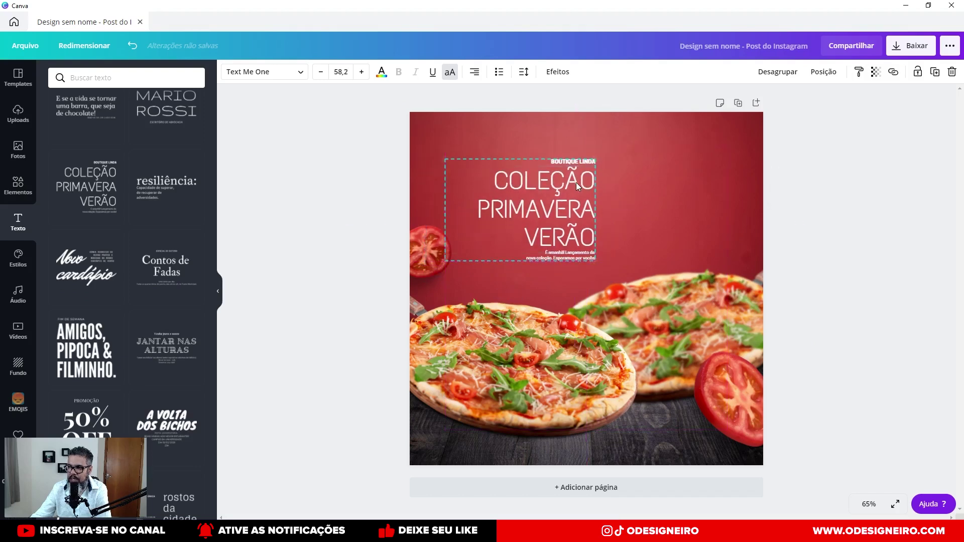
pyautogui.press('Delete')
# Try and undo the AMIGOS, PIPOCA & FILMINHO template, then delete the BOUTIQUE LINDA text.
pyautogui.moveTo(85, 347); pyautogui.dragTo(588, 186)
pyautogui.hotkey('ctrl', 'z')
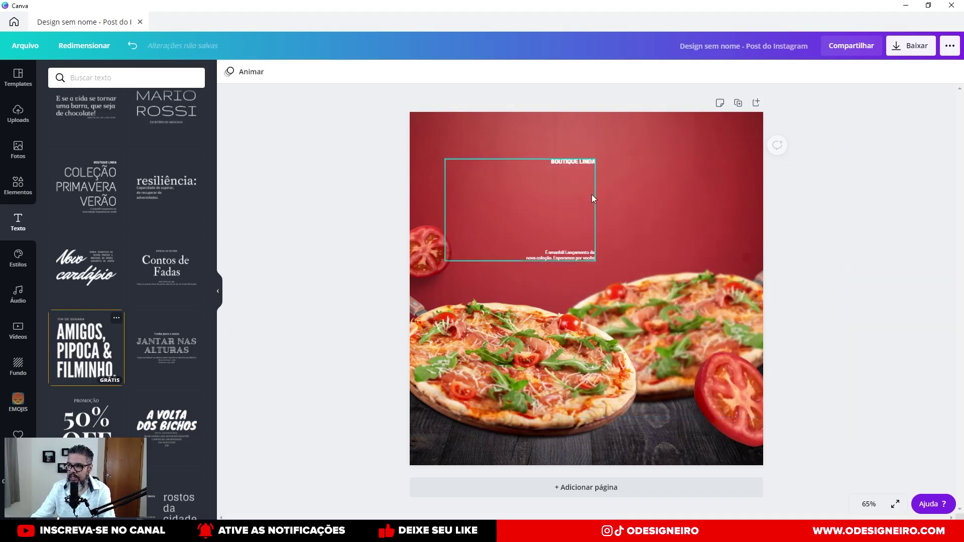
pyautogui.click(582, 164)
pyautogui.press('Delete')
# Add an 'Adicionar um título' heading to the upper middle of the page and enlarge it.
pyautogui.scroll(-4, 166, 274)
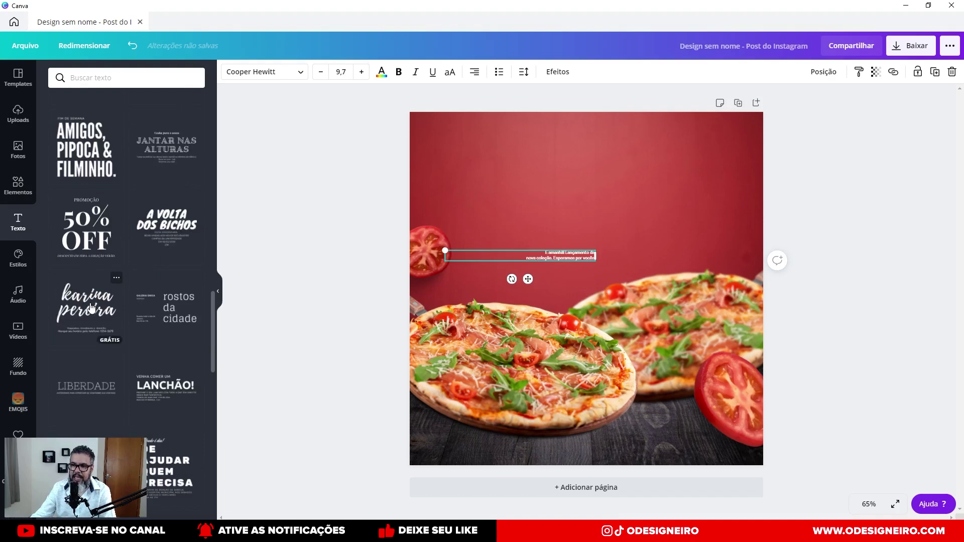
pyautogui.scroll(-5, 85, 308)
pyautogui.scroll(8, 83, 291)
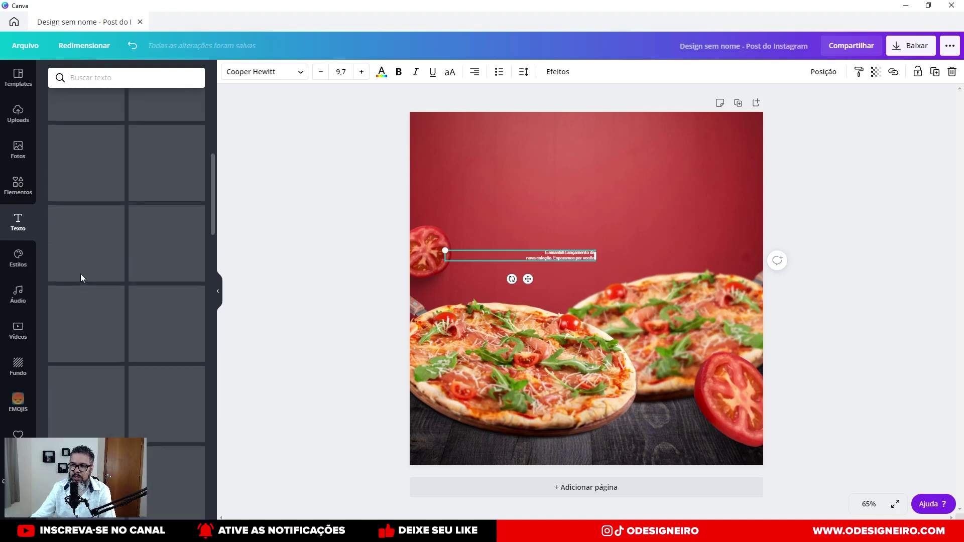
pyautogui.scroll(1, 84, 274)
pyautogui.moveTo(128, 123); pyautogui.dragTo(579, 197)
pyautogui.moveTo(634, 211); pyautogui.dragTo(698, 247)
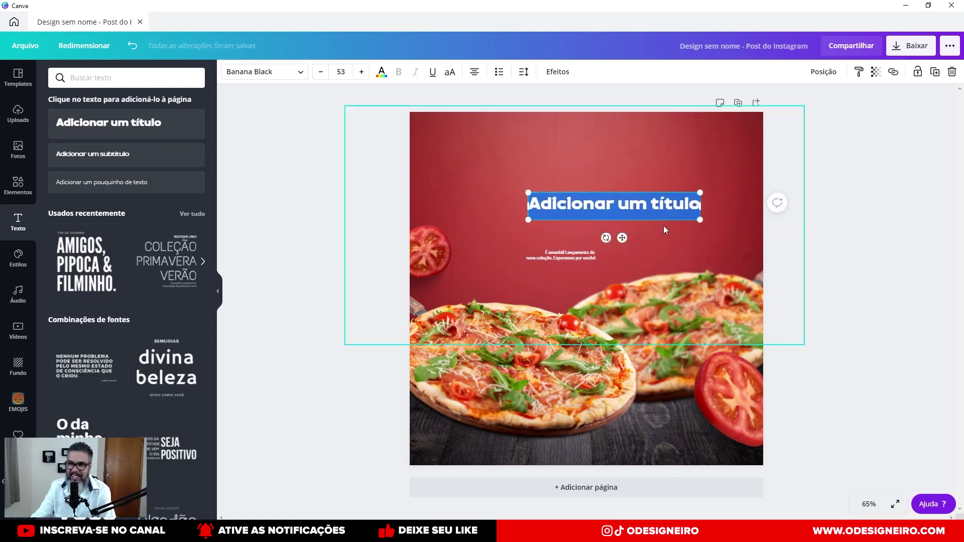
# Delete the small leftover caption, shift the heading left, and set it in Madelyn.
pyautogui.click(645, 213)
pyautogui.click(553, 292)
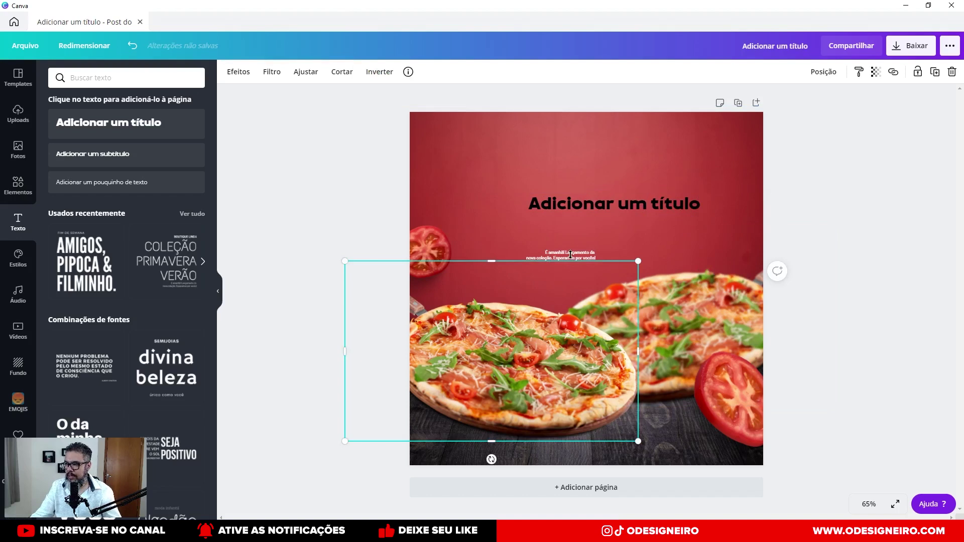
pyautogui.click(559, 253)
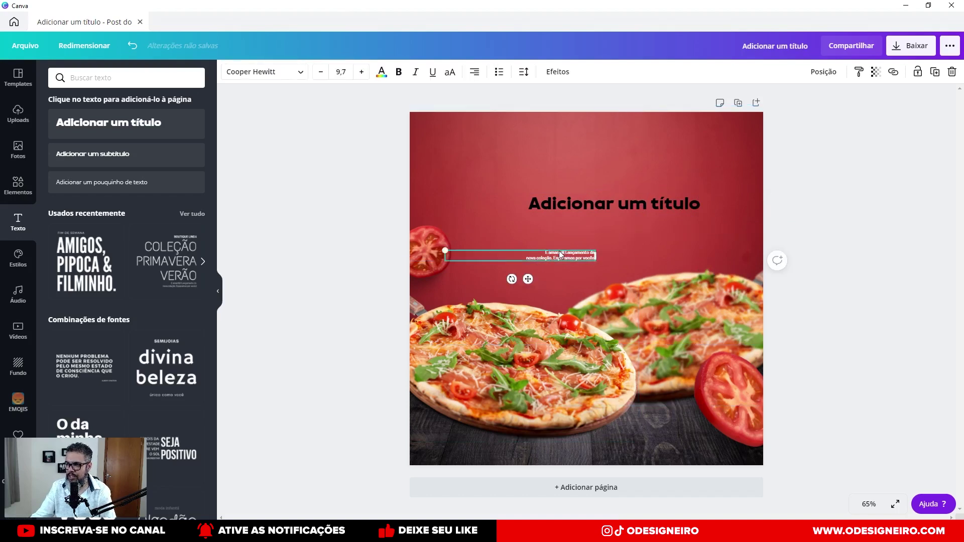
pyautogui.press('Delete')
pyautogui.moveTo(586, 205); pyautogui.dragTo(547, 198)
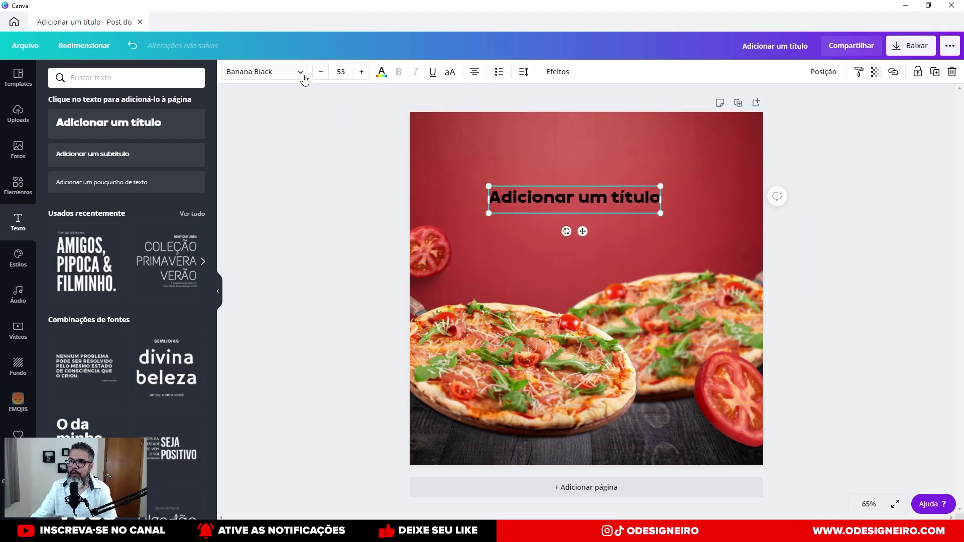
pyautogui.click(300, 76)
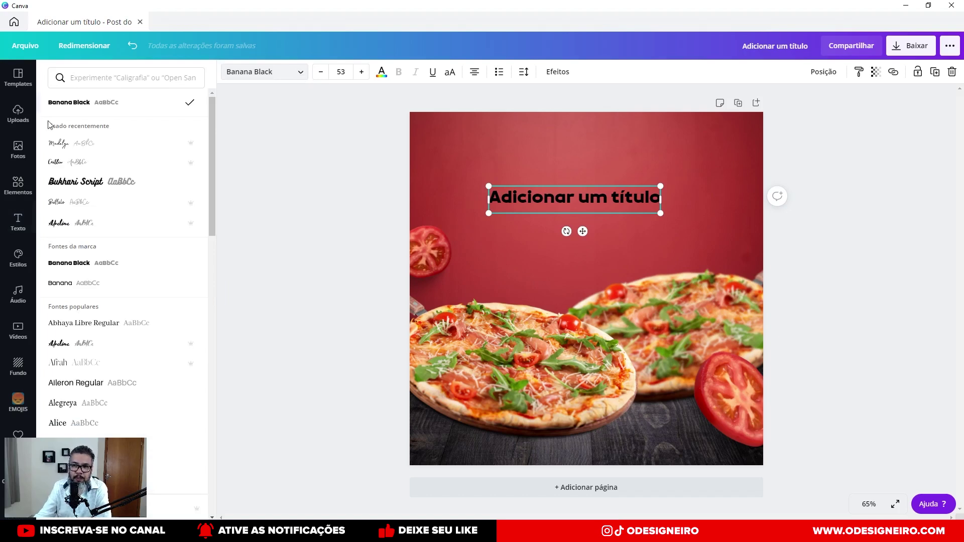
pyautogui.click(59, 145)
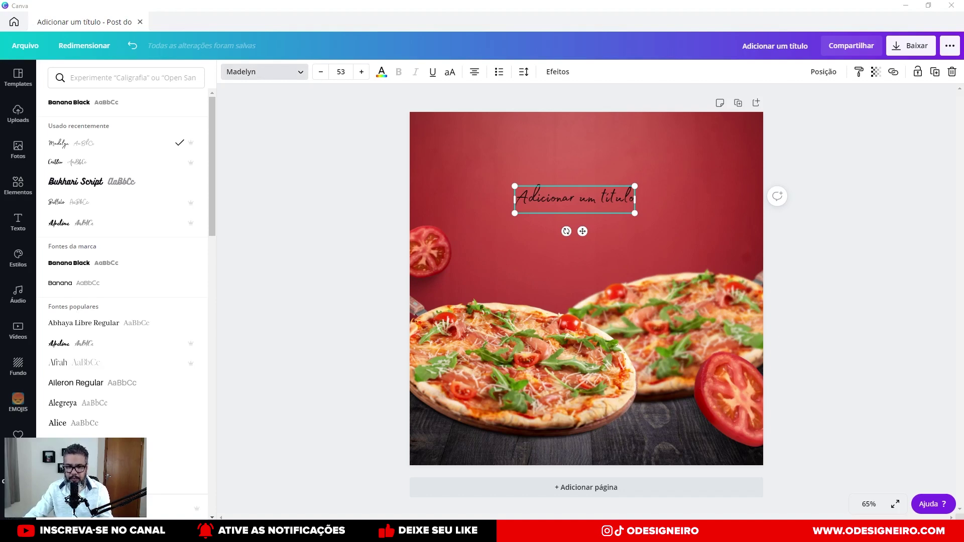
# Change the heading text to 'Pizza', enlarge it to size 213, and move it toward the centre.
pyautogui.doubleClick(578, 199)
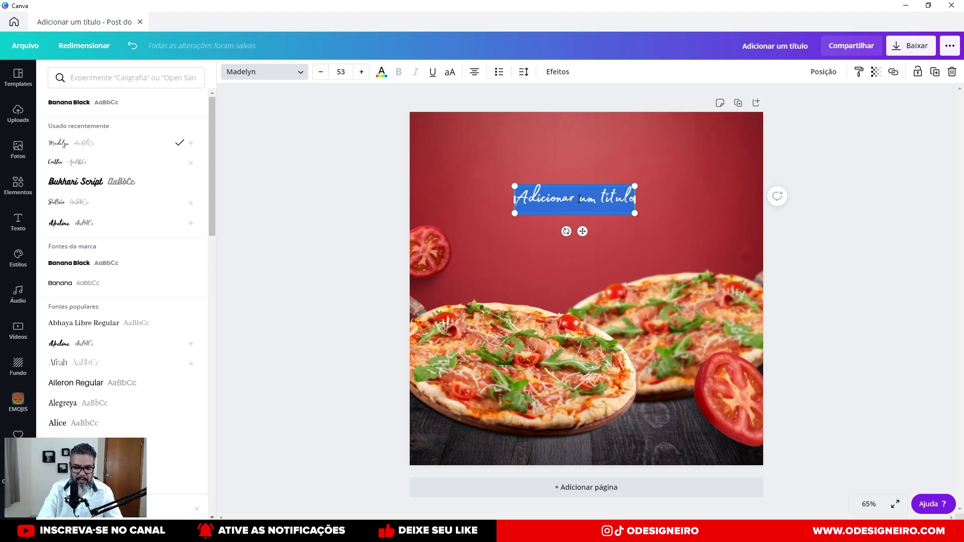
pyautogui.write('Pizza')
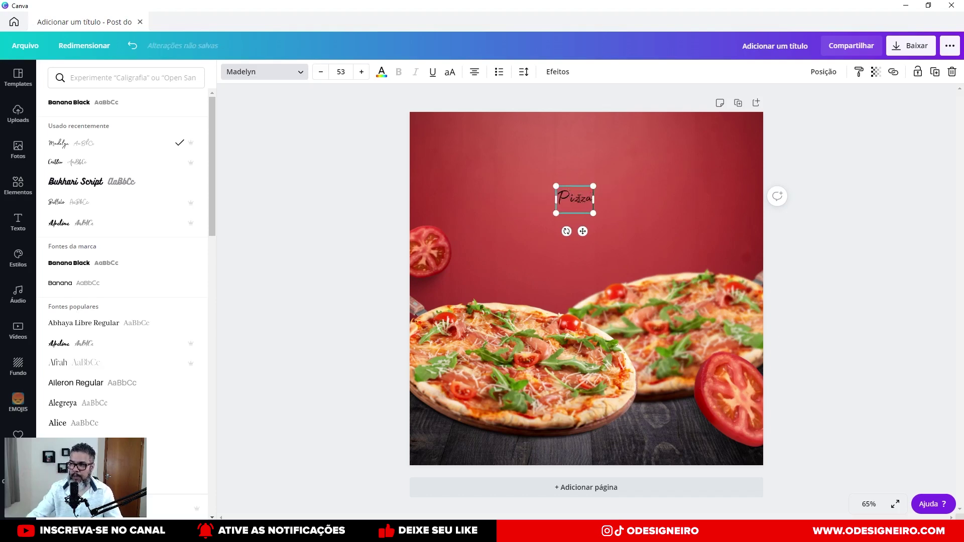
pyautogui.click(367, 200)
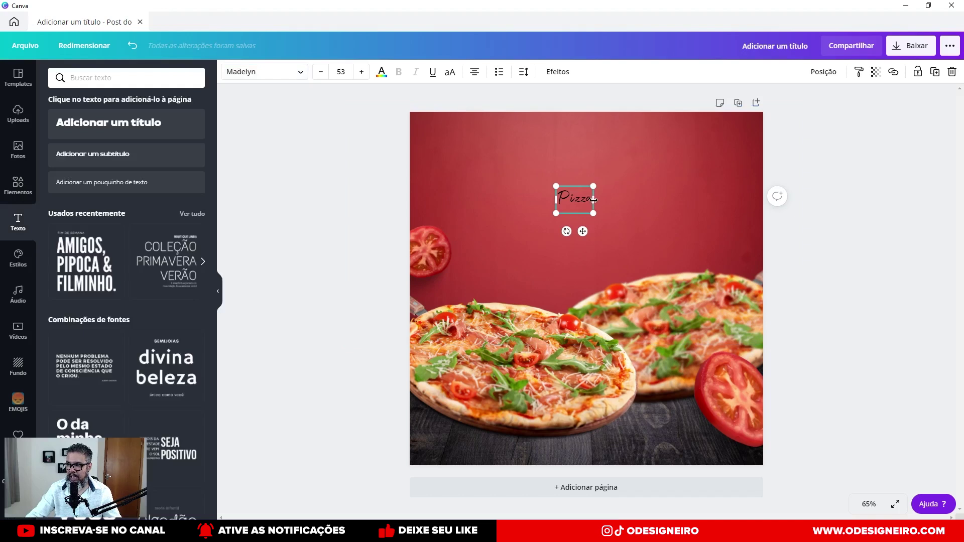
pyautogui.moveTo(594, 184); pyautogui.dragTo(706, 104)
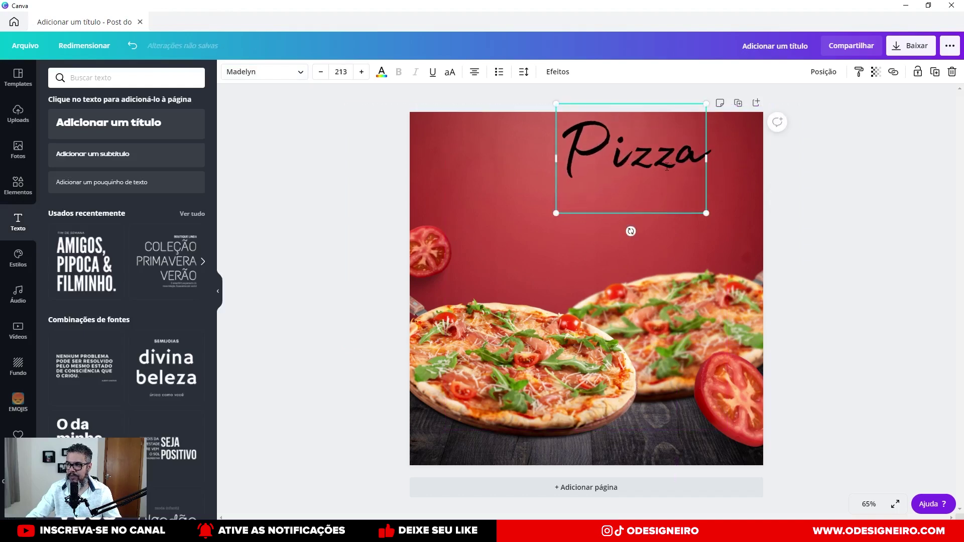
pyautogui.click(788, 206)
pyautogui.moveTo(656, 175); pyautogui.dragTo(610, 225)
# Colour the Pizza word a fine-tuned custom yellow and move it up slightly left.
pyautogui.click(381, 72)
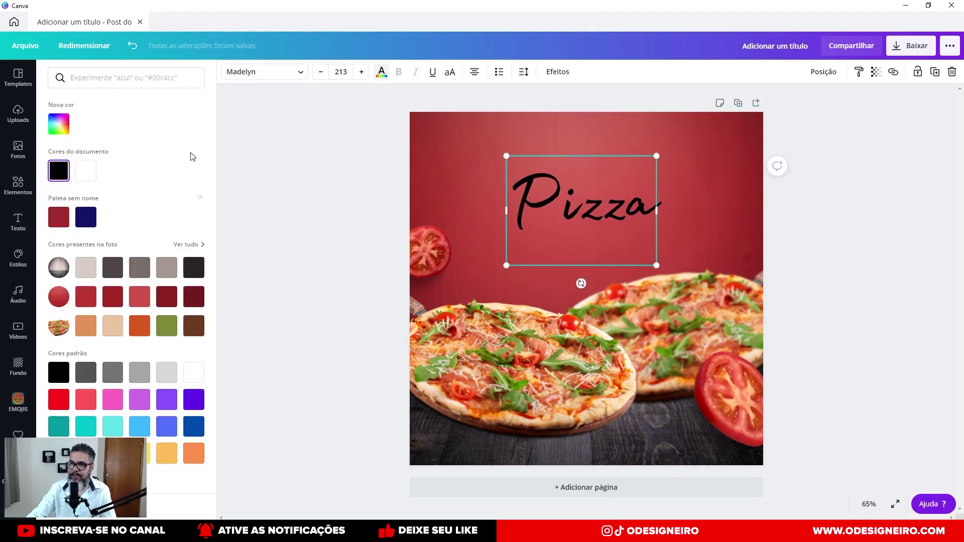
pyautogui.click(146, 454)
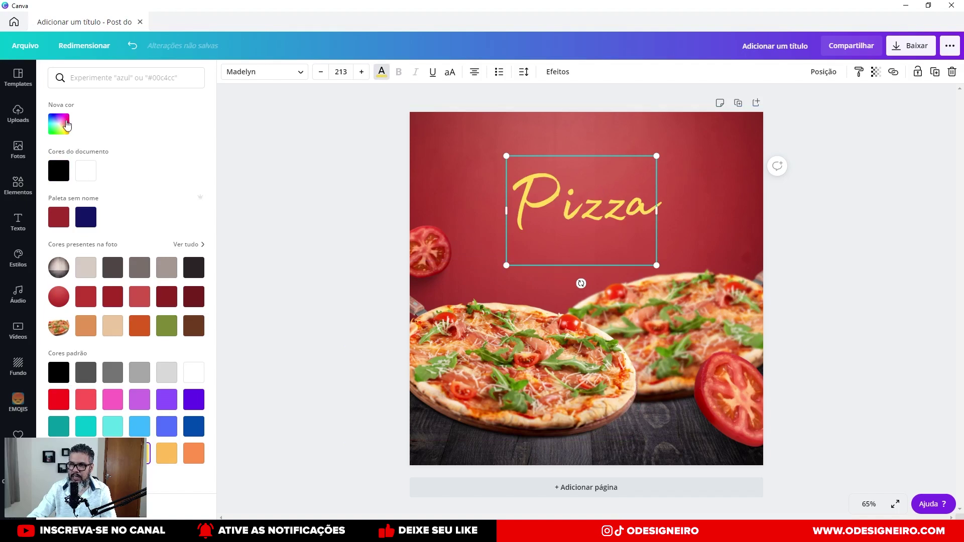
pyautogui.click(59, 124)
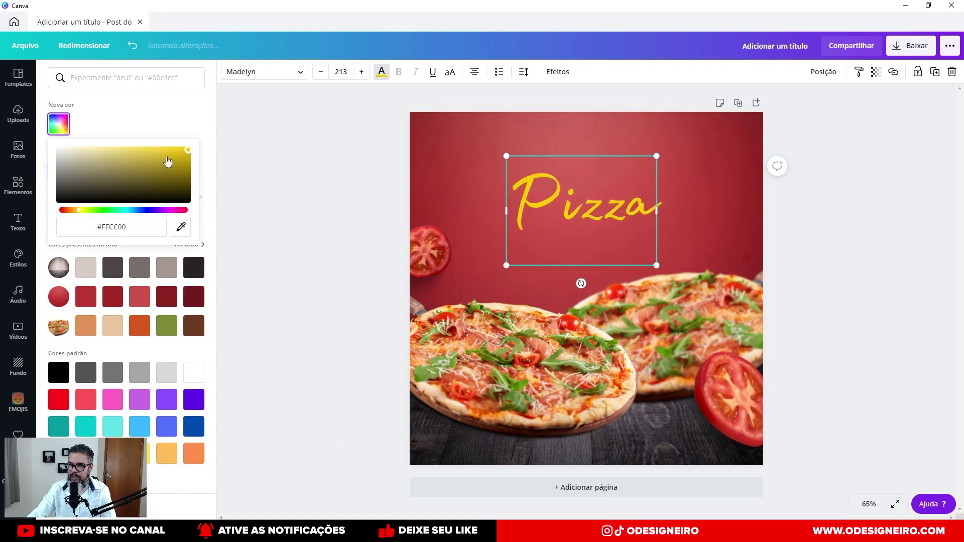
pyautogui.click(79, 210)
pyautogui.moveTo(79, 212); pyautogui.dragTo(84, 218)
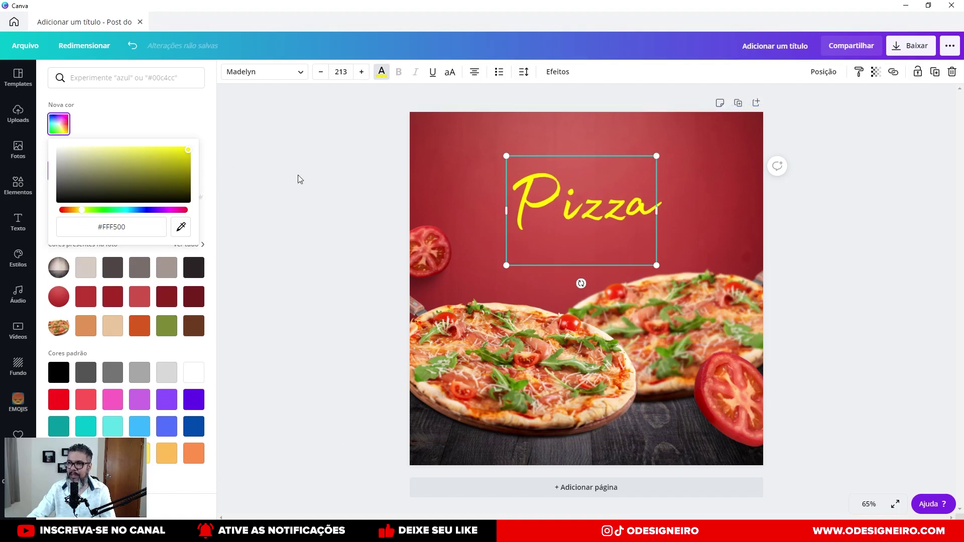
pyautogui.click(621, 240)
pyautogui.moveTo(601, 225); pyautogui.dragTo(589, 186)
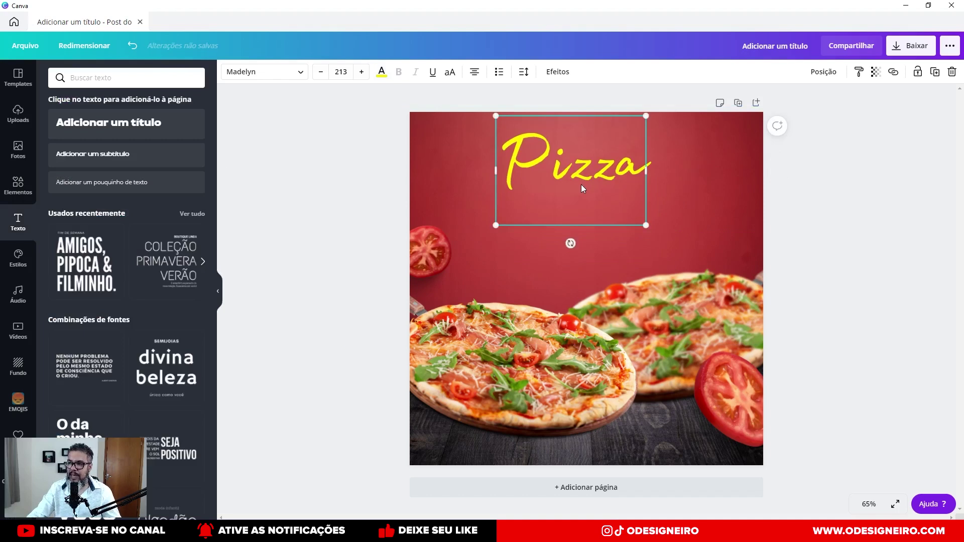
# Drag the duplicate Pizza copy down below the original.
pyautogui.click(585, 225)
pyautogui.click(574, 174)
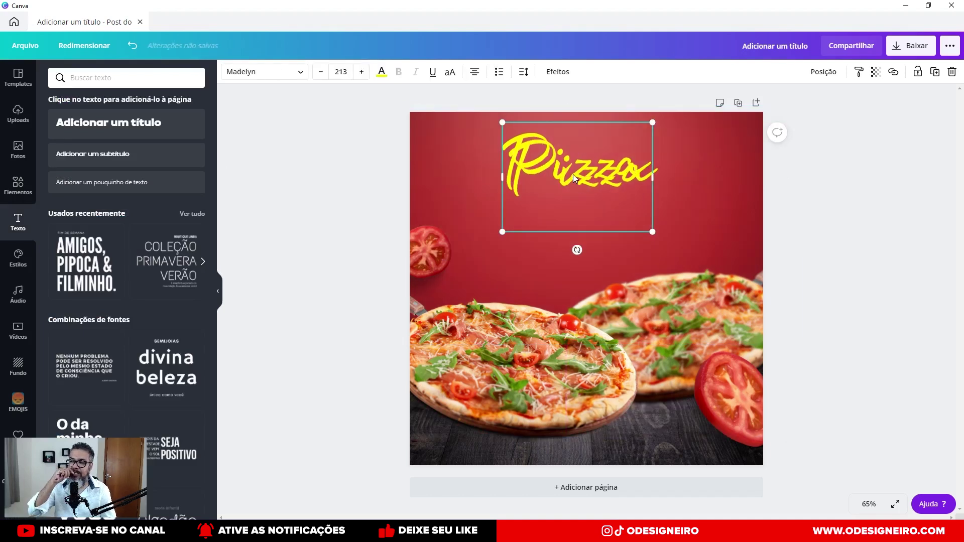
pyautogui.moveTo(573, 174); pyautogui.dragTo(567, 248)
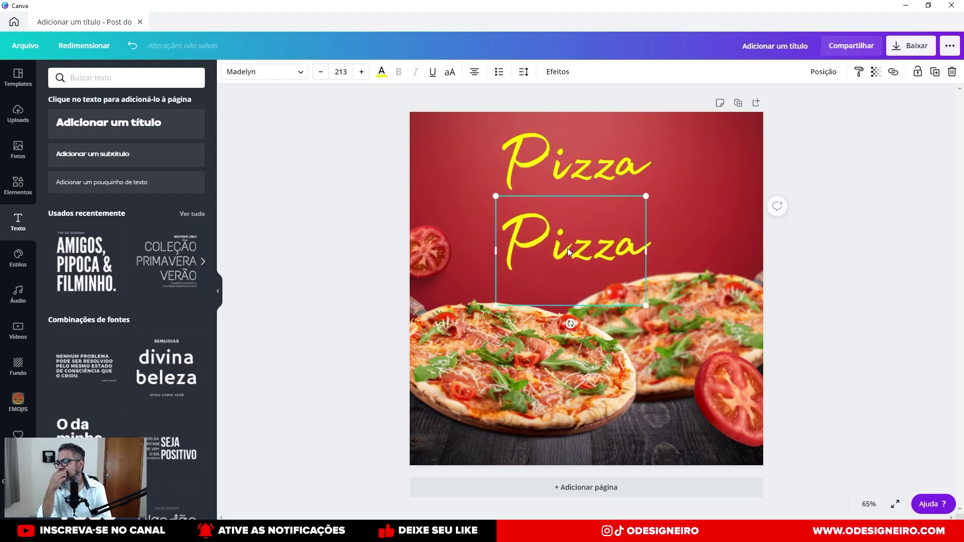
# Set one Pizza copy in the Benedict brush script and move it to the right.
pyautogui.click(298, 71)
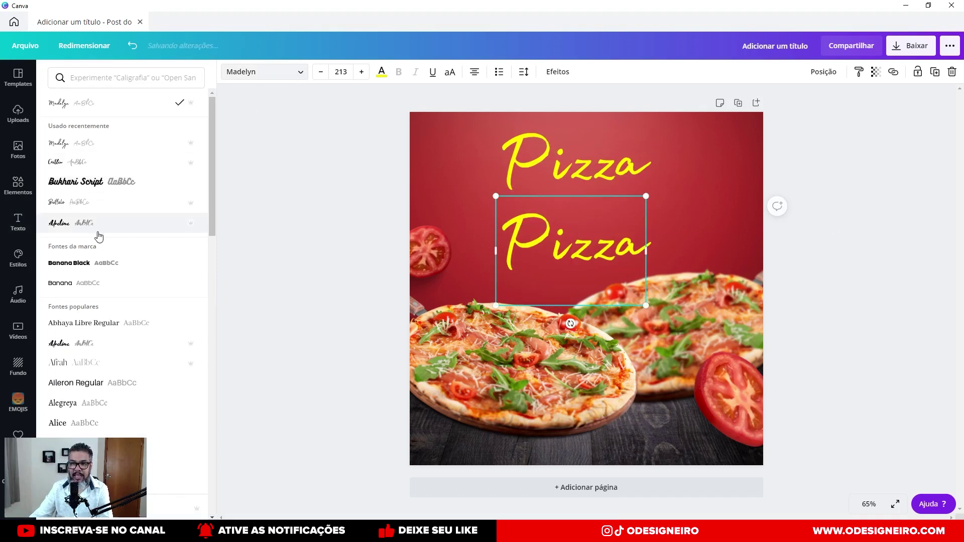
pyautogui.scroll(-4, 97, 235)
pyautogui.scroll(-3, 99, 289)
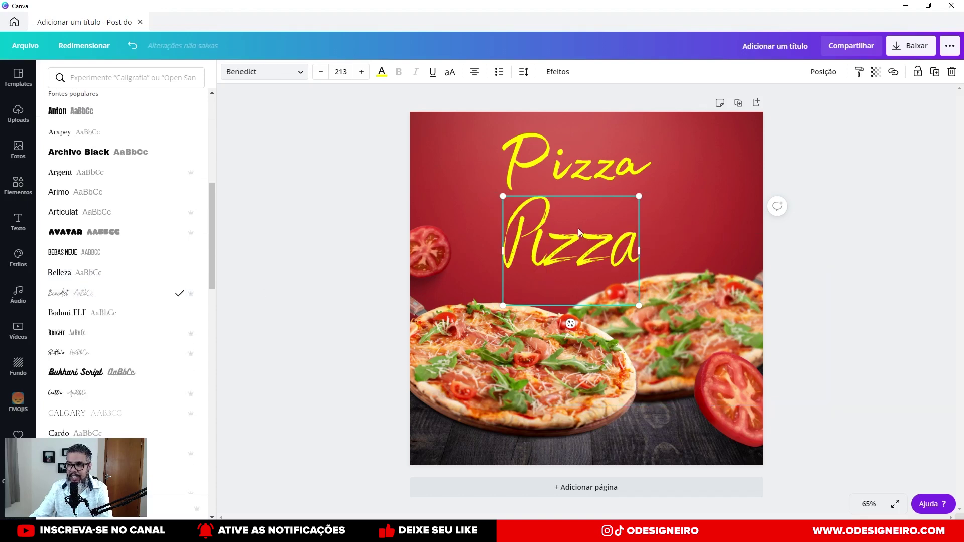
pyautogui.moveTo(619, 225); pyautogui.dragTo(521, 261)
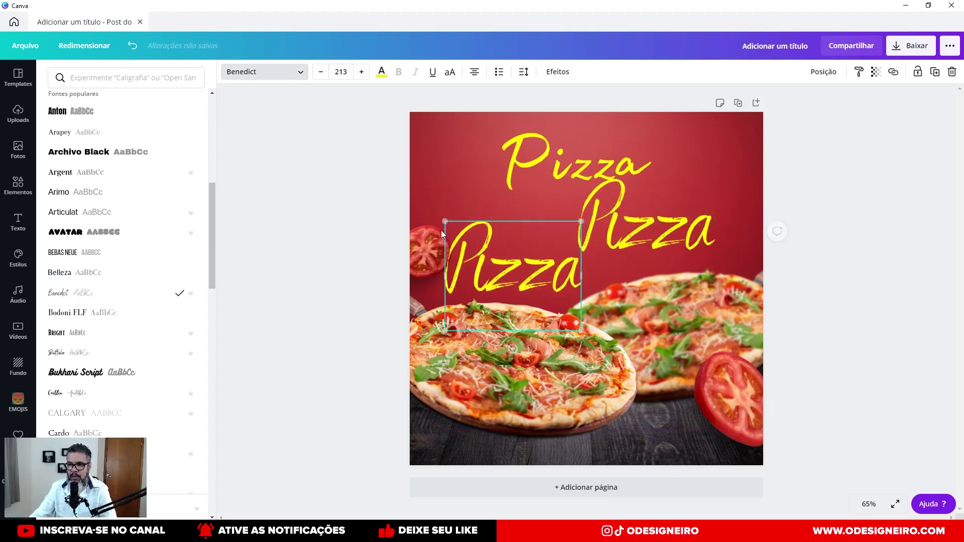
# Try Madelyn, Montime, Nickainley and Stoic on another Pizza copy, ending with Stoic.
pyautogui.scroll(-2, 134, 332)
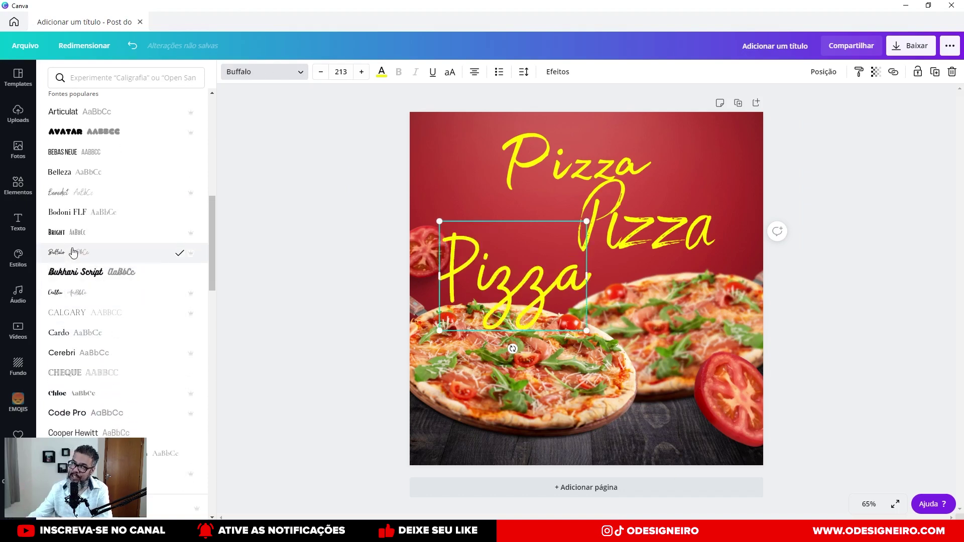
pyautogui.scroll(-6, 73, 252)
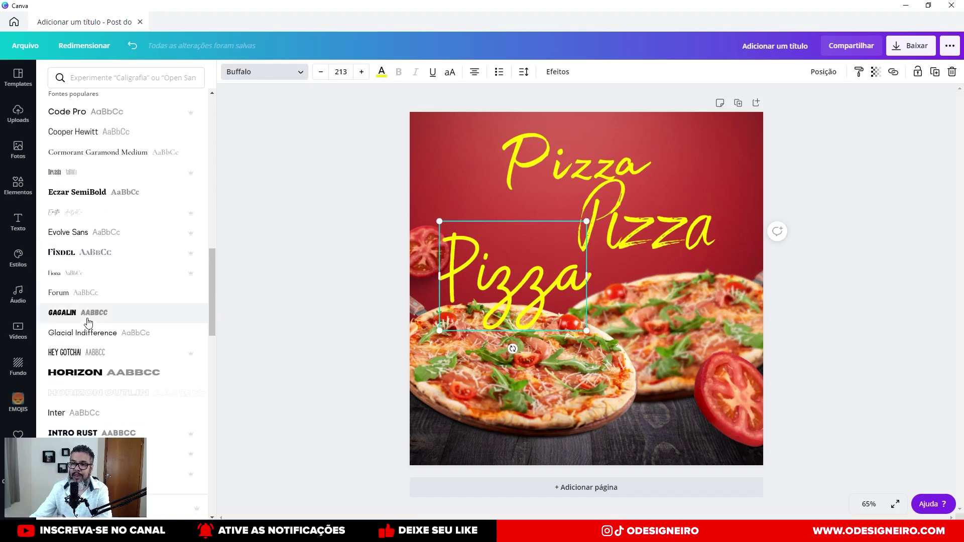
pyautogui.scroll(-2, 95, 326)
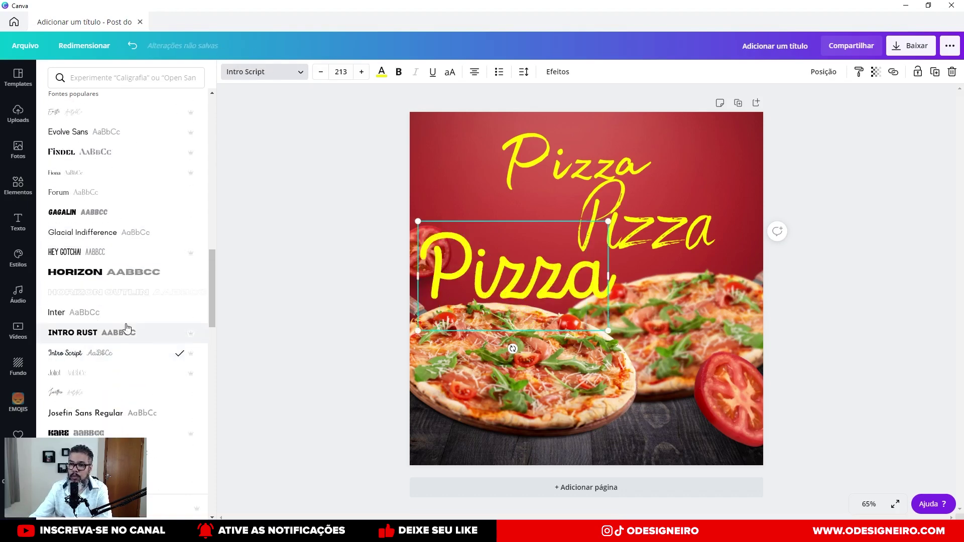
pyautogui.scroll(-4, 90, 211)
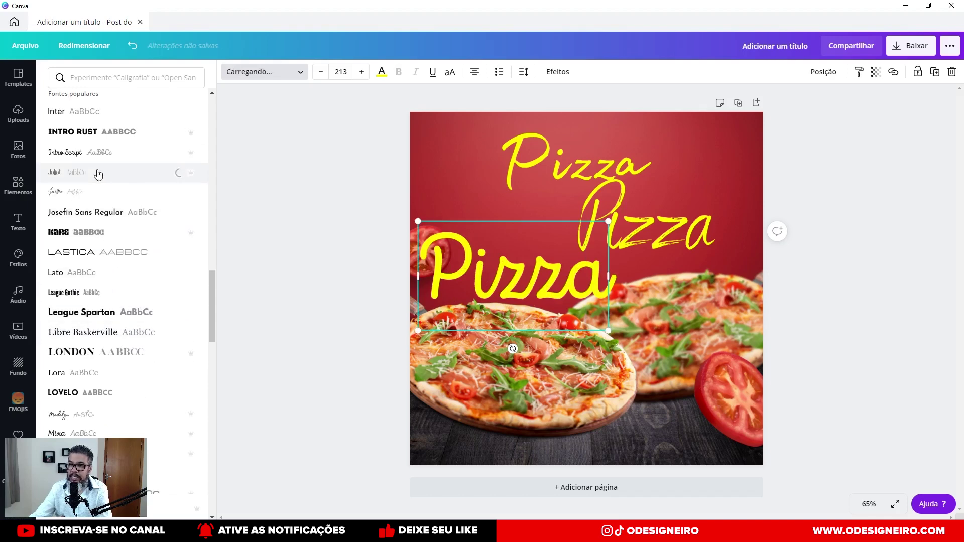
pyautogui.scroll(-3, 108, 251)
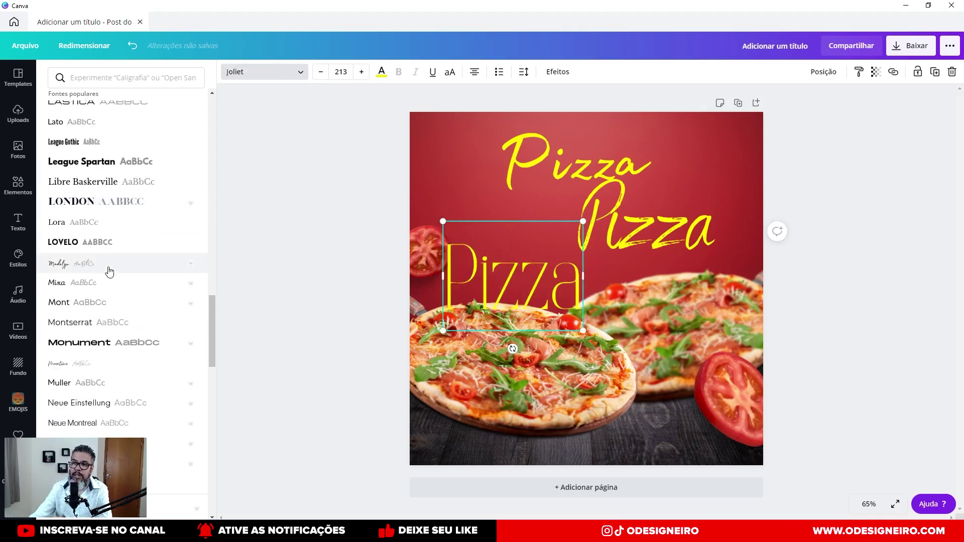
pyautogui.click(109, 271)
pyautogui.scroll(-2, 104, 290)
pyautogui.click(101, 271)
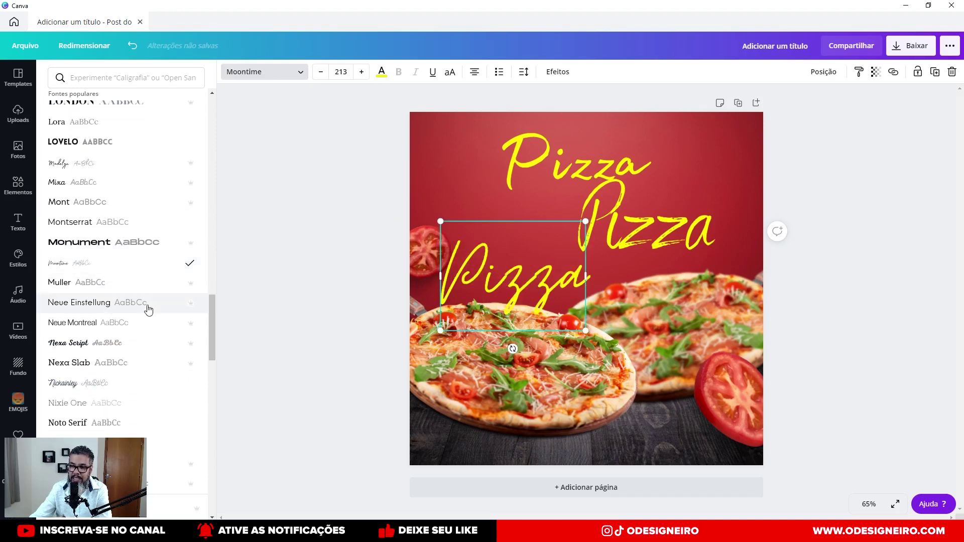
pyautogui.scroll(-3, 146, 308)
pyautogui.click(116, 237)
pyautogui.scroll(-4, 86, 344)
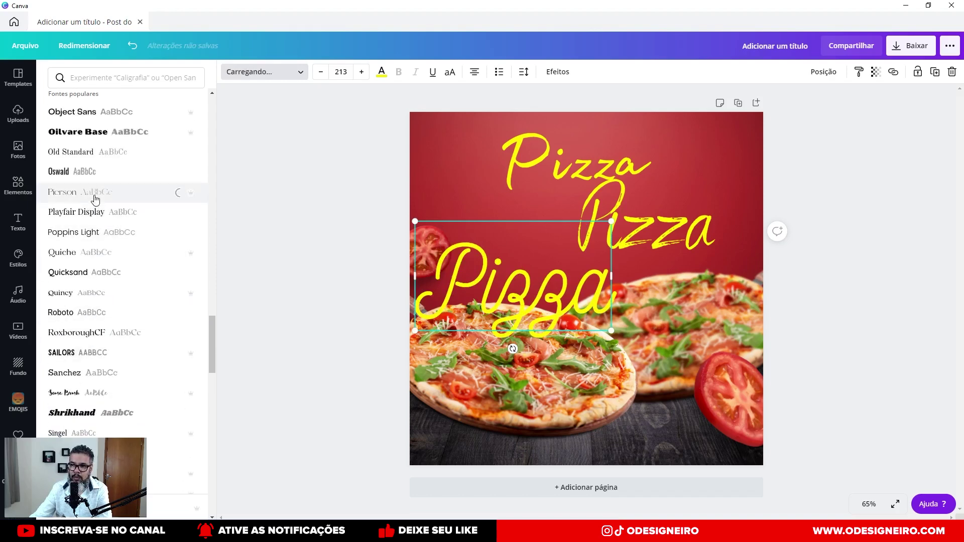
pyautogui.scroll(-2, 110, 311)
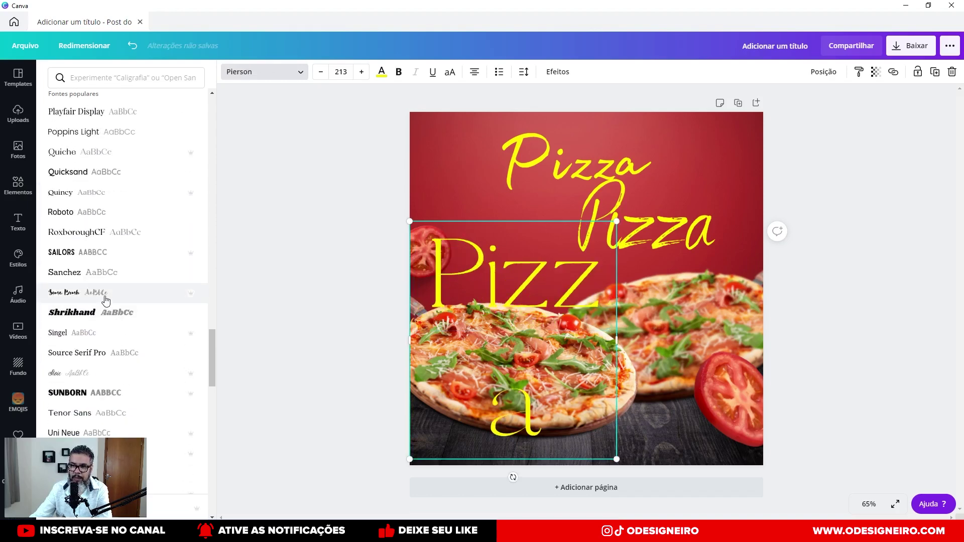
pyautogui.click(97, 373)
pyautogui.scroll(-3, 148, 327)
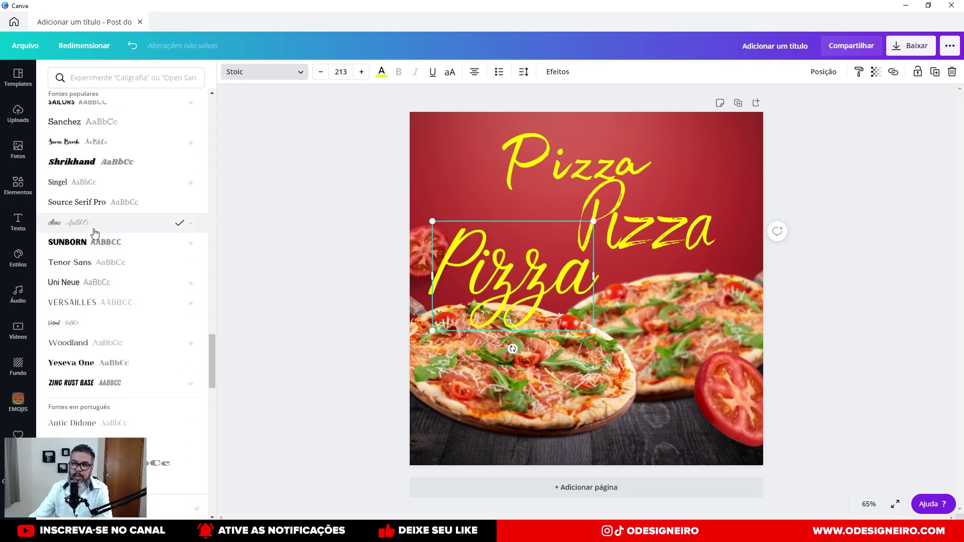
pyautogui.scroll(-2, 100, 246)
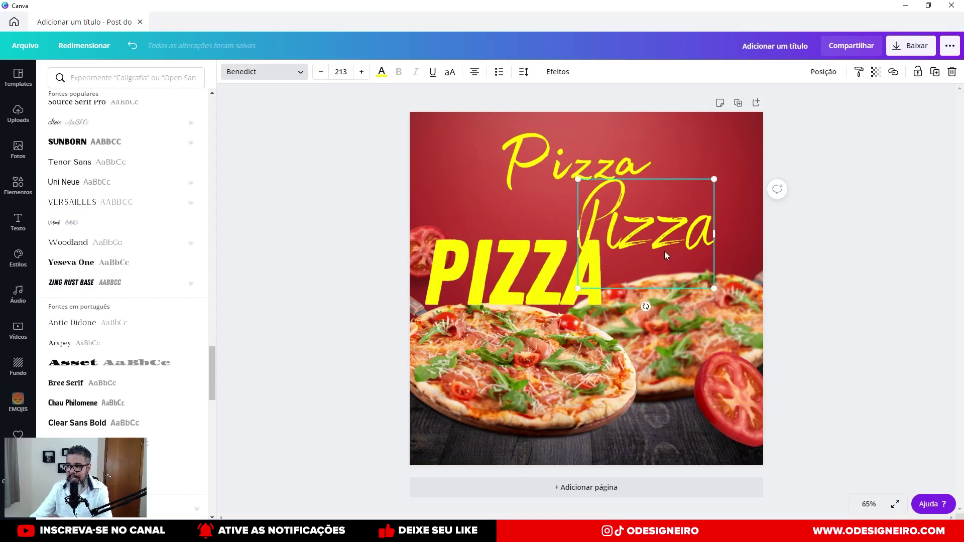
# Delete both script Pizza copies and centre the bold Zing Rust Base PIZZA in the upper middle.
pyautogui.press('Delete')
pyautogui.moveTo(660, 242); pyautogui.dragTo(658, 230)
pyautogui.moveTo(604, 168); pyautogui.dragTo(629, 167)
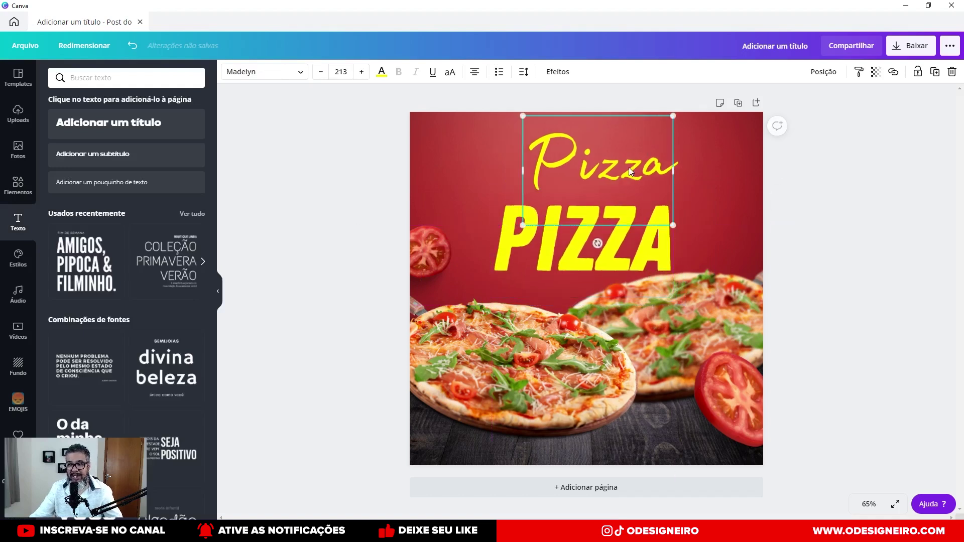
pyautogui.press('Delete')
pyautogui.moveTo(618, 249); pyautogui.dragTo(616, 251)
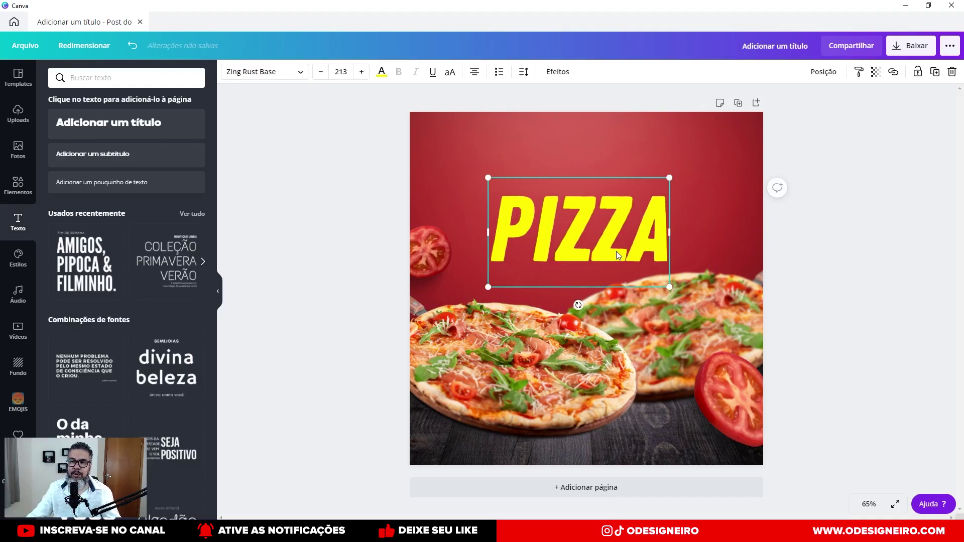
pyautogui.moveTo(616, 251); pyautogui.dragTo(622, 250)
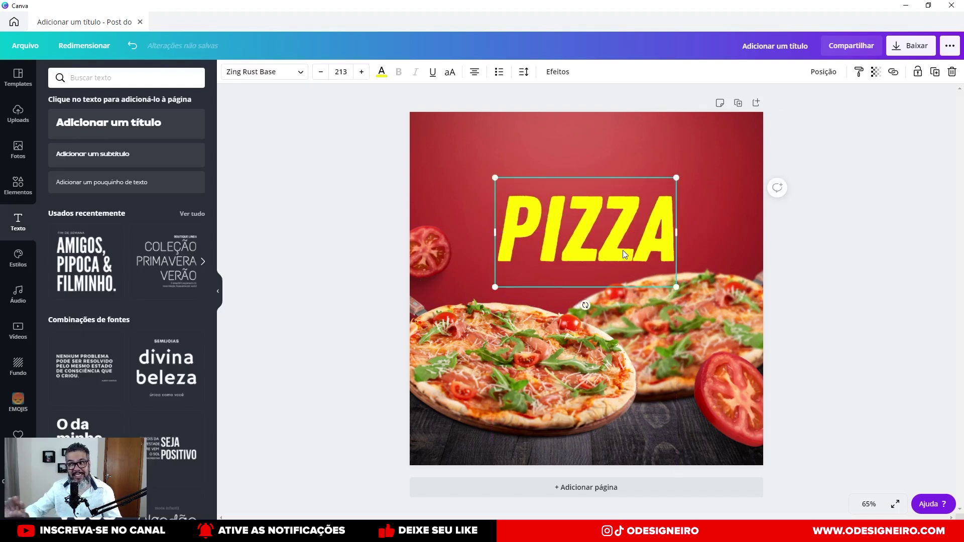
pyautogui.click(437, 213)
pyautogui.click(523, 224)
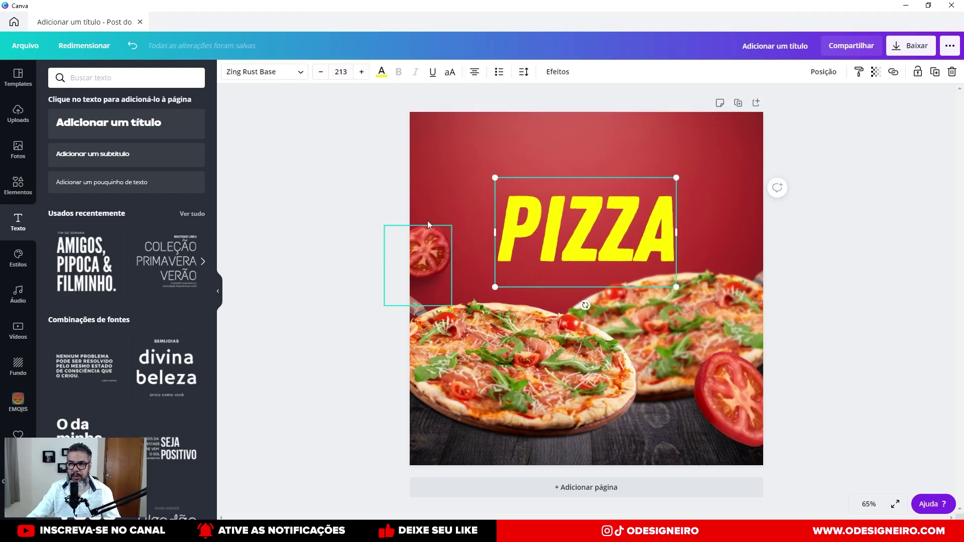
# Add a subtitle reading 'grande promoção de', enlarge it, and colour it white.
pyautogui.moveTo(161, 157); pyautogui.dragTo(615, 161)
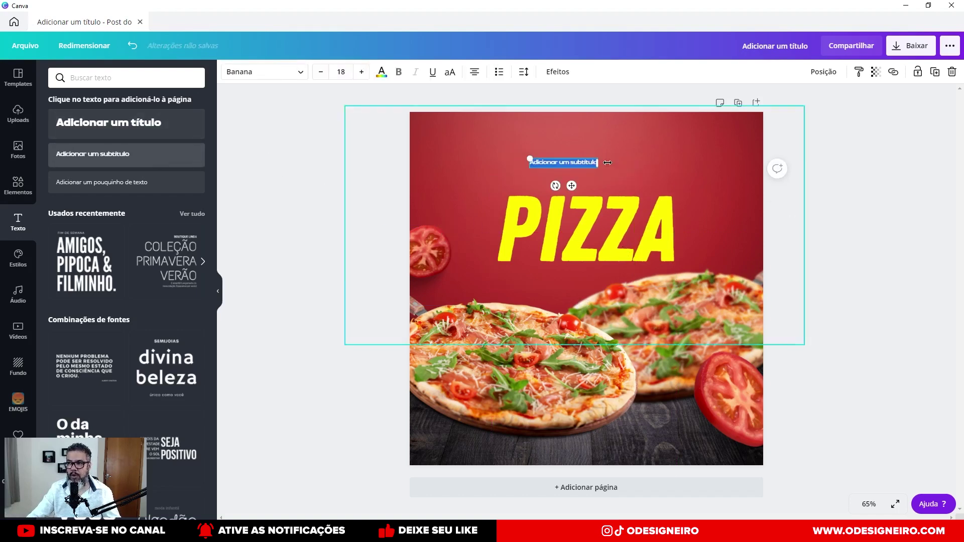
pyautogui.doubleClick(582, 163)
pyautogui.write('grande promoção de')
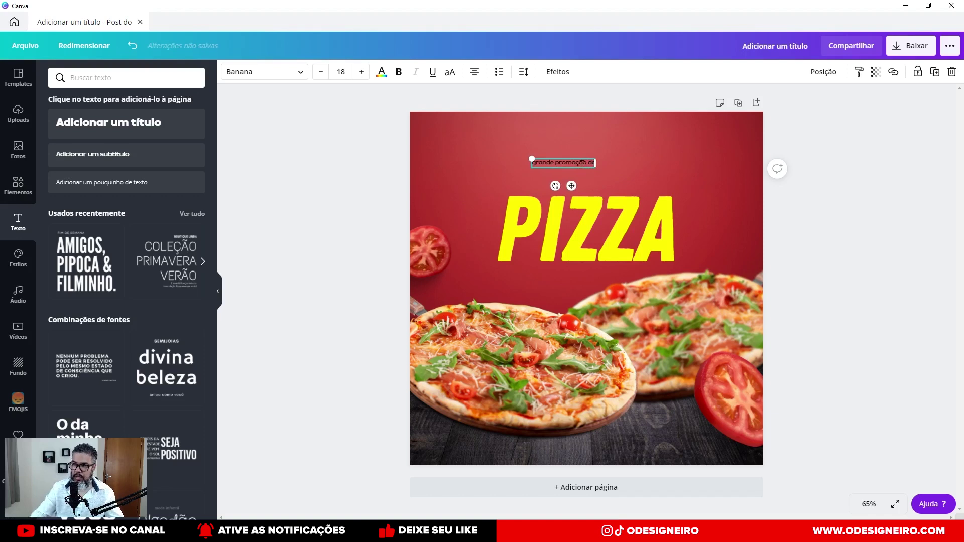
pyautogui.click(552, 358)
pyautogui.click(595, 161)
pyautogui.moveTo(625, 147); pyautogui.dragTo(656, 150)
pyautogui.click(381, 72)
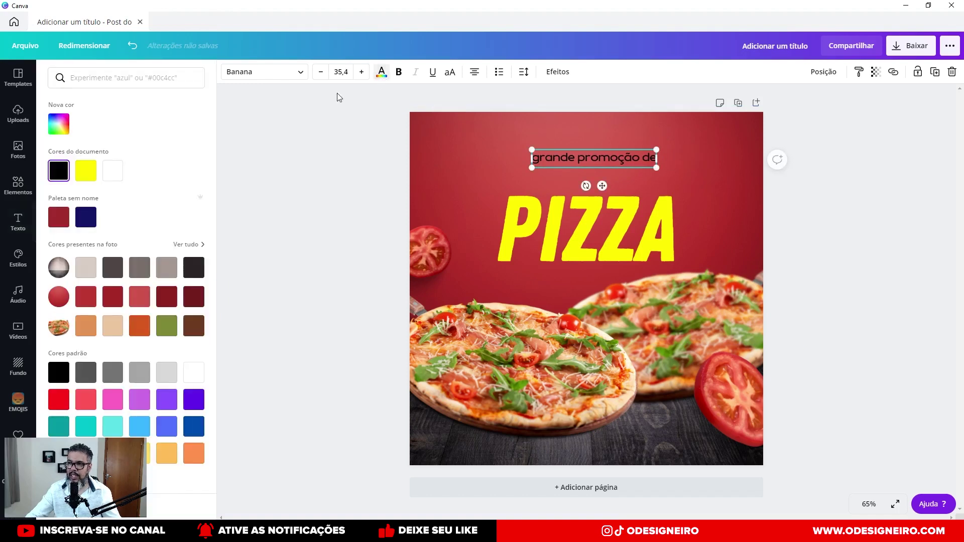
pyautogui.click(110, 173)
# Place the subtitle just above PIZZA, then shrink both together and move them toward the top.
pyautogui.click(590, 221)
pyautogui.moveTo(599, 155); pyautogui.dragTo(592, 157)
pyautogui.keyDown('shift'); pyautogui.click(582, 197); pyautogui.keyUp('shift')
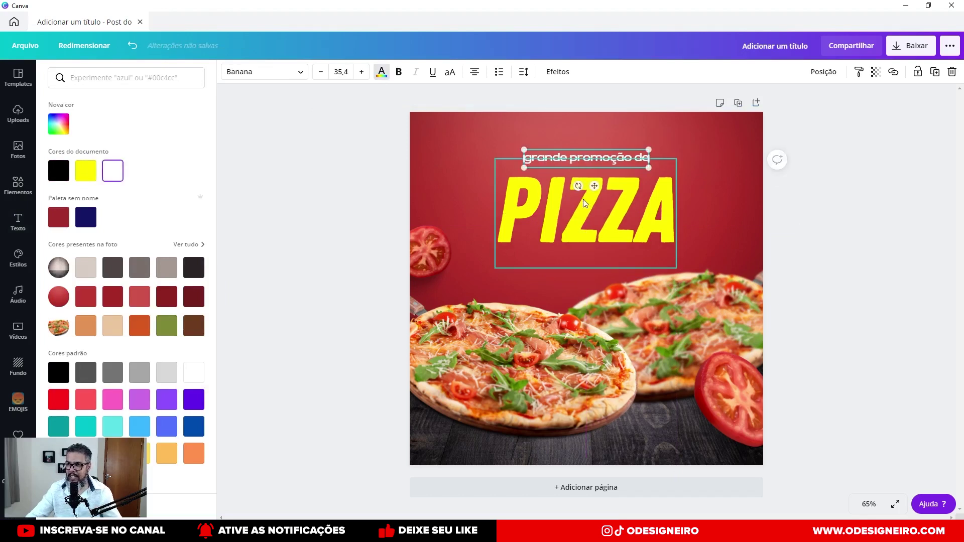
pyautogui.moveTo(673, 149); pyautogui.dragTo(632, 176)
pyautogui.moveTo(599, 223); pyautogui.dragTo(619, 191)
# Nudge PIZZA up slightly and centre 'grande promoção de' horizontally on the page with Ao centro.
pyautogui.click(845, 191)
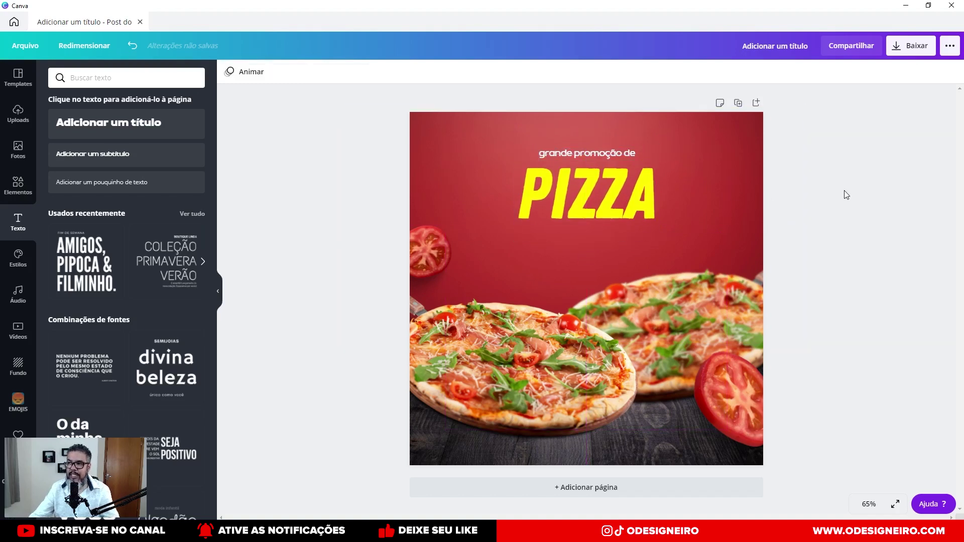
pyautogui.click(595, 213)
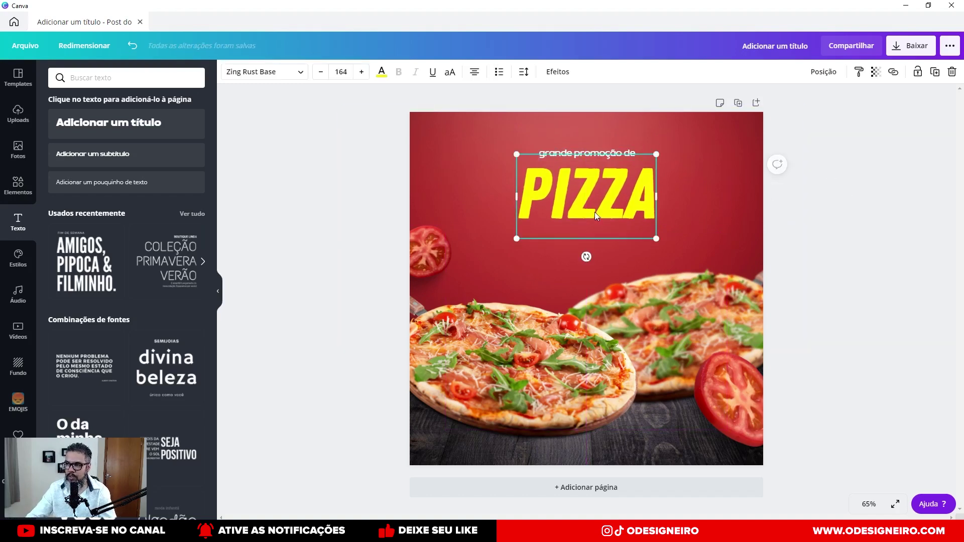
pyautogui.press('Up')
pyautogui.press('Up')
pyautogui.press('Up')
pyautogui.press('Up')
pyautogui.press('Up')
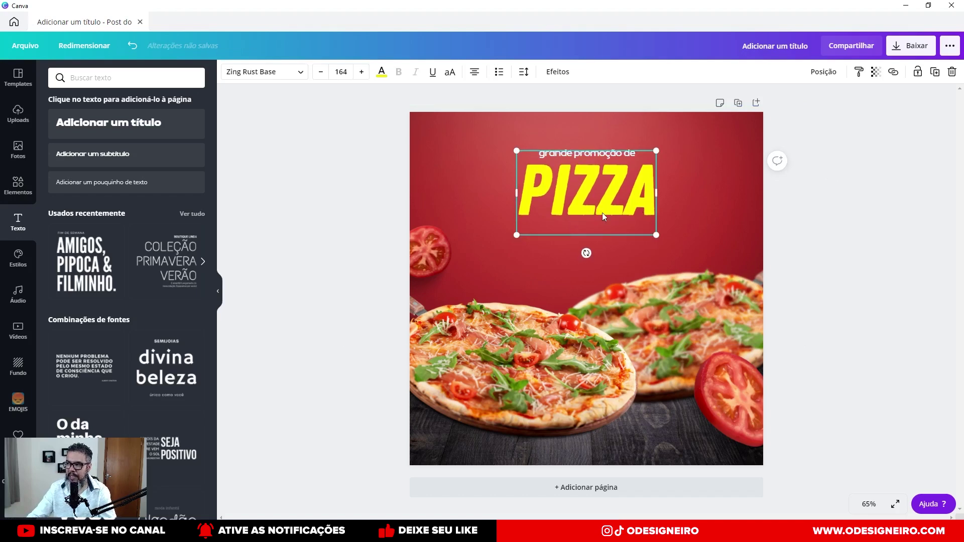
pyautogui.click(826, 74)
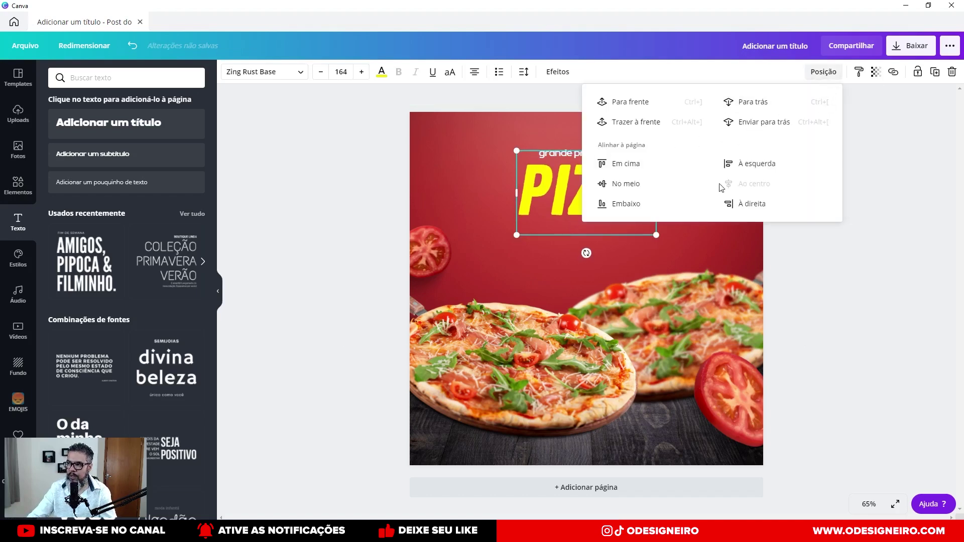
pyautogui.click(537, 159)
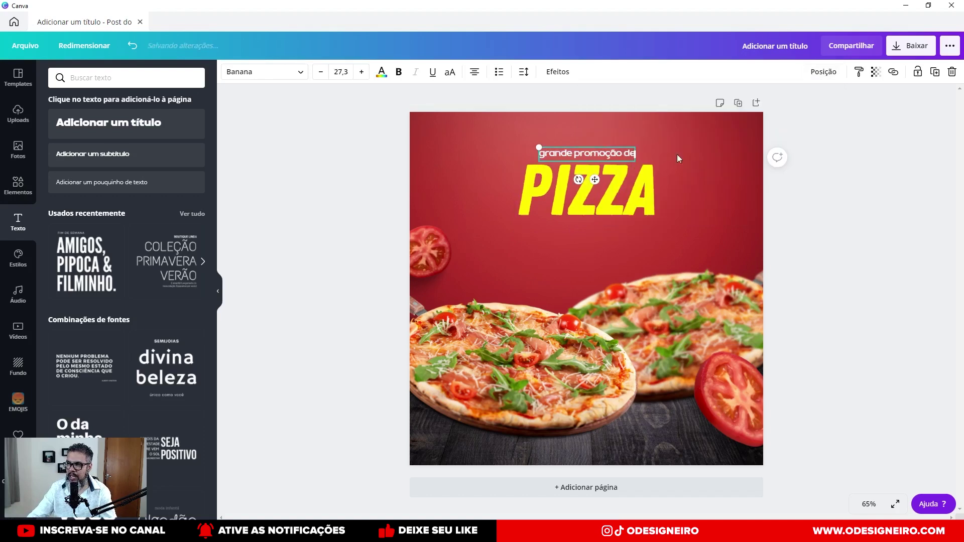
pyautogui.click(824, 72)
pyautogui.click(768, 182)
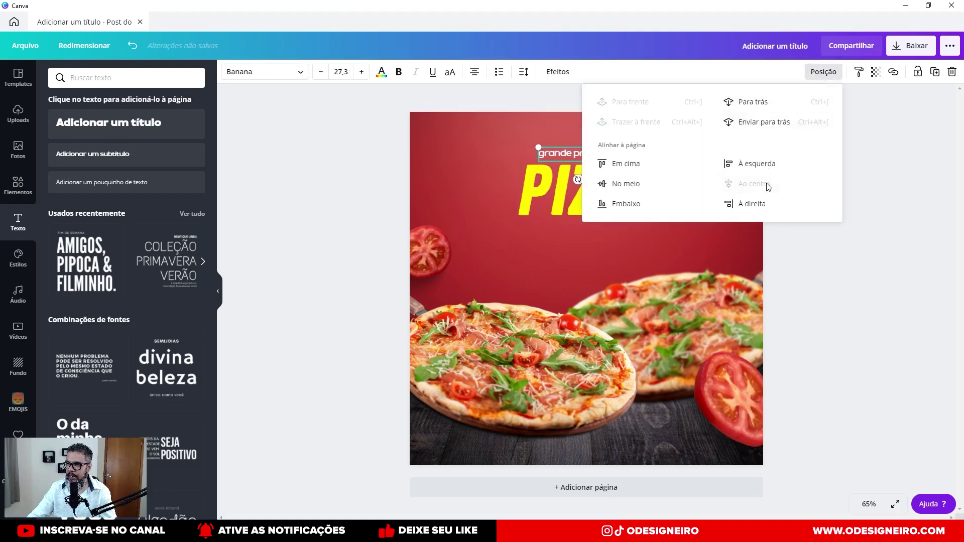
pyautogui.click(803, 327)
pyautogui.click(818, 227)
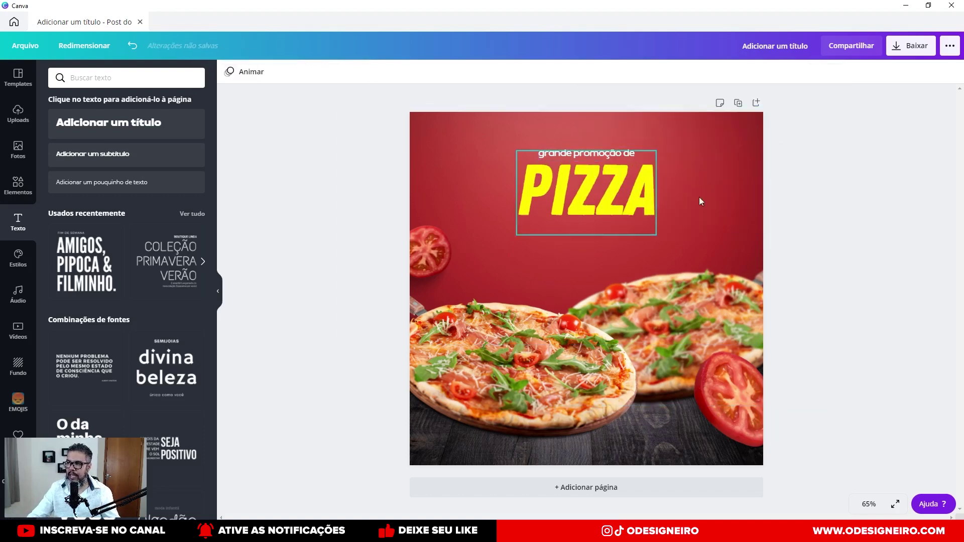
pyautogui.click(613, 179)
# Duplicate PIZZA, change the copy to '59,90', shrink it to size 108, and place it beneath PIZZA.
pyautogui.hotkey('ctrl', 'd')
pyautogui.moveTo(607, 202); pyautogui.dragTo(562, 288)
pyautogui.doubleClick(564, 289)
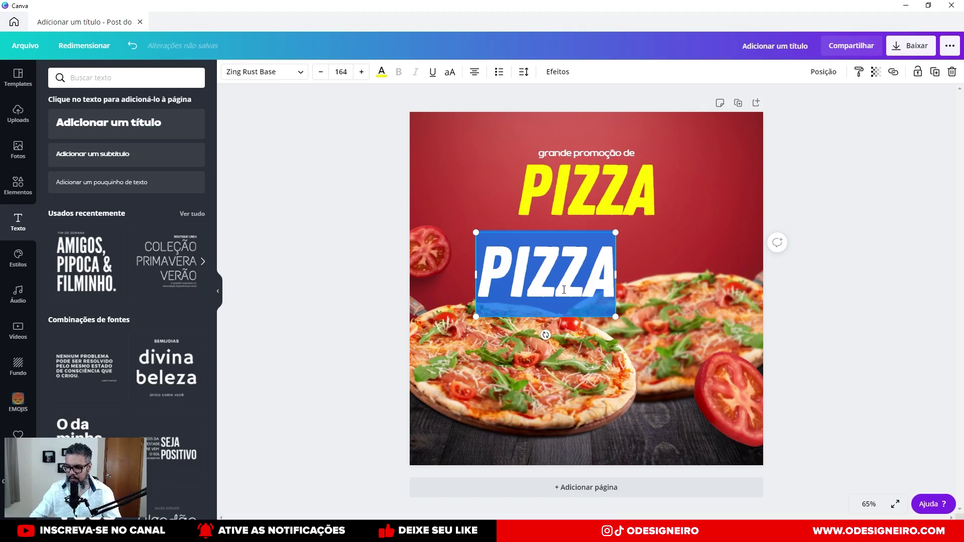
pyautogui.write('59,90')
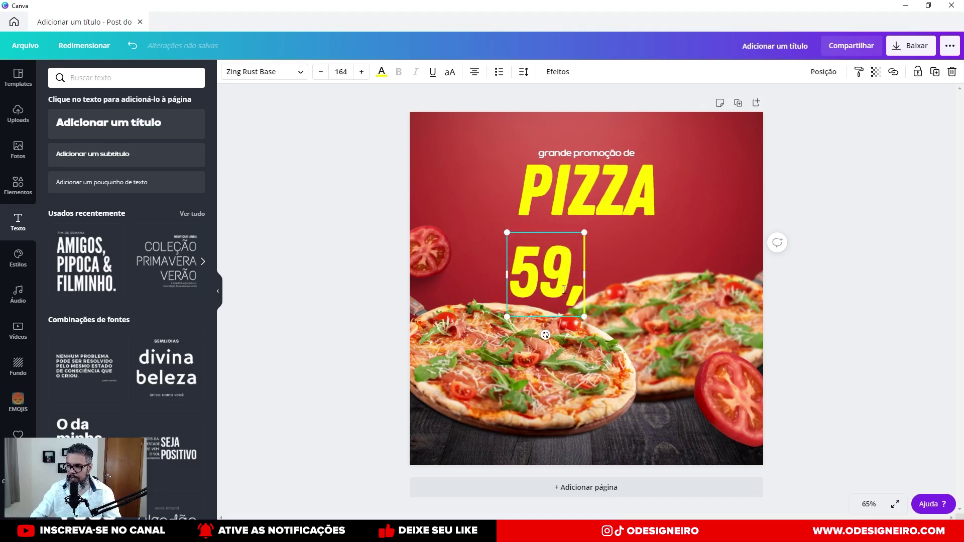
pyautogui.moveTo(620, 233); pyautogui.dragTo(570, 261)
pyautogui.click(543, 332)
pyautogui.moveTo(546, 300); pyautogui.dragTo(541, 251)
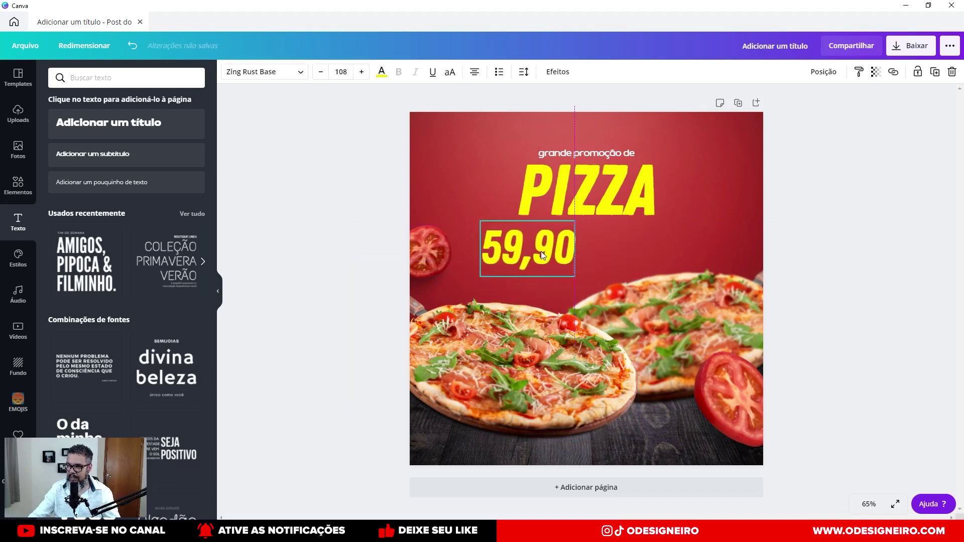
pyautogui.click(585, 154)
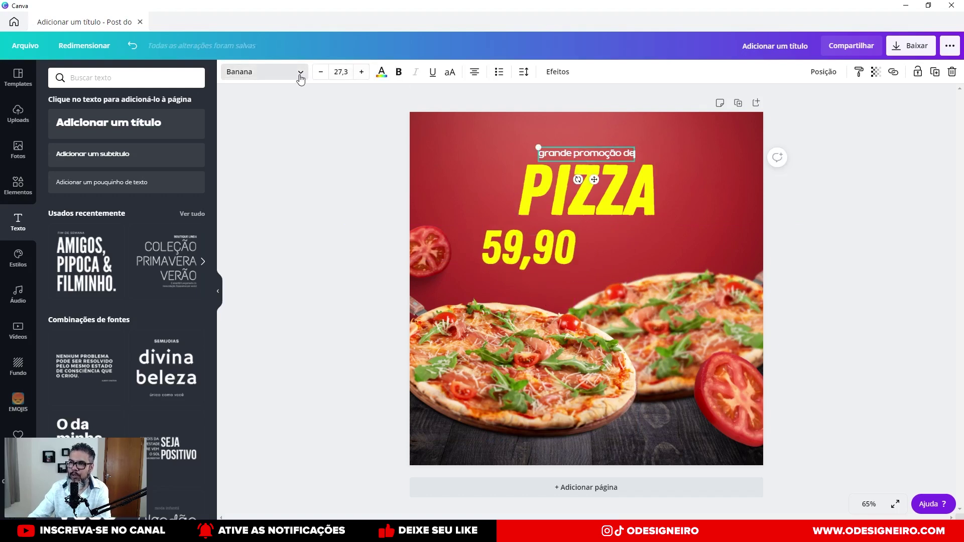
# Set the heading in Contrail One and switch it to uppercase 'GRANDE PROMOÇÃO DE'.
pyautogui.click(300, 75)
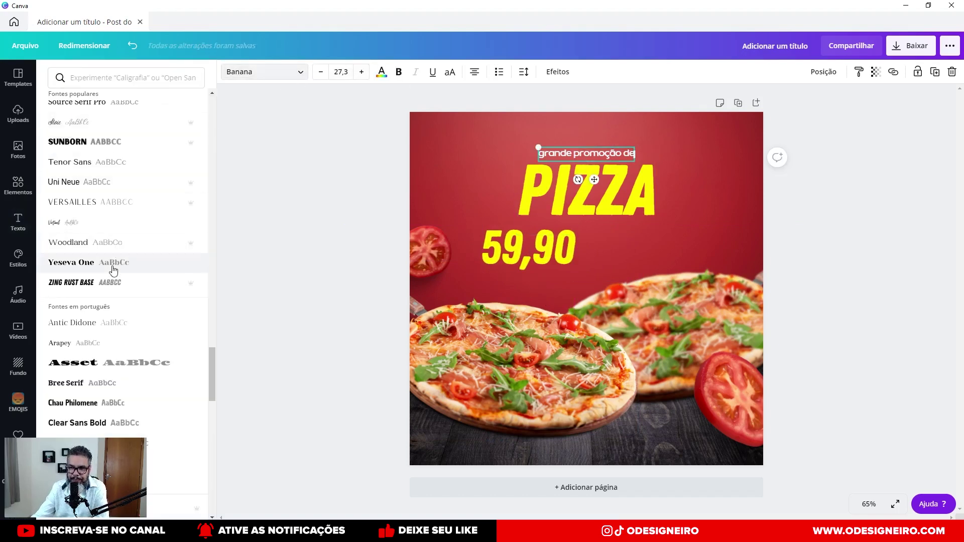
pyautogui.click(113, 282)
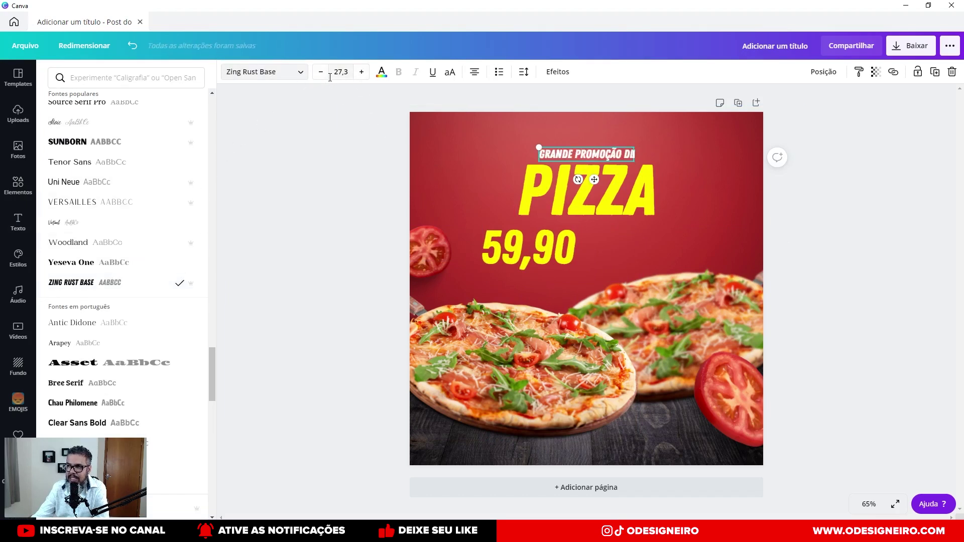
pyautogui.scroll(-3, 117, 345)
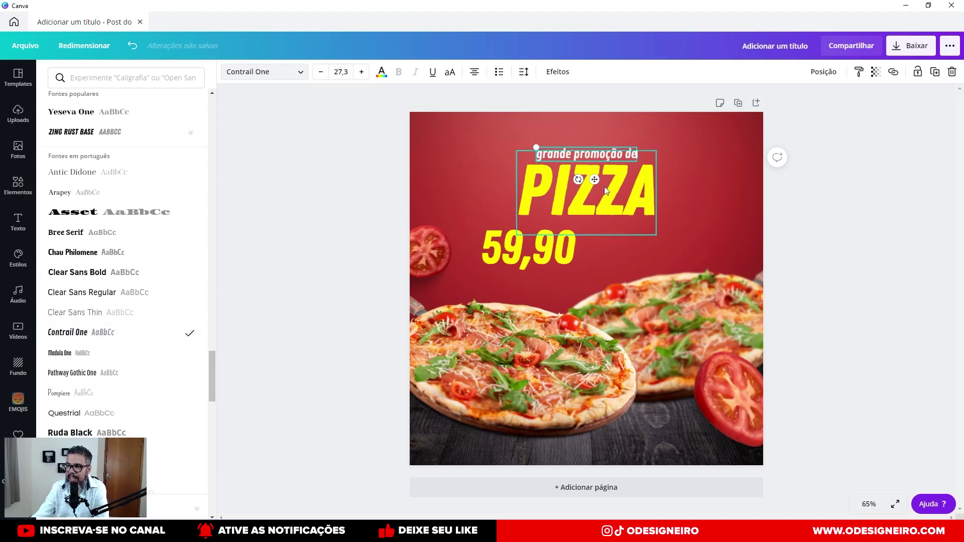
pyautogui.doubleClick(617, 155)
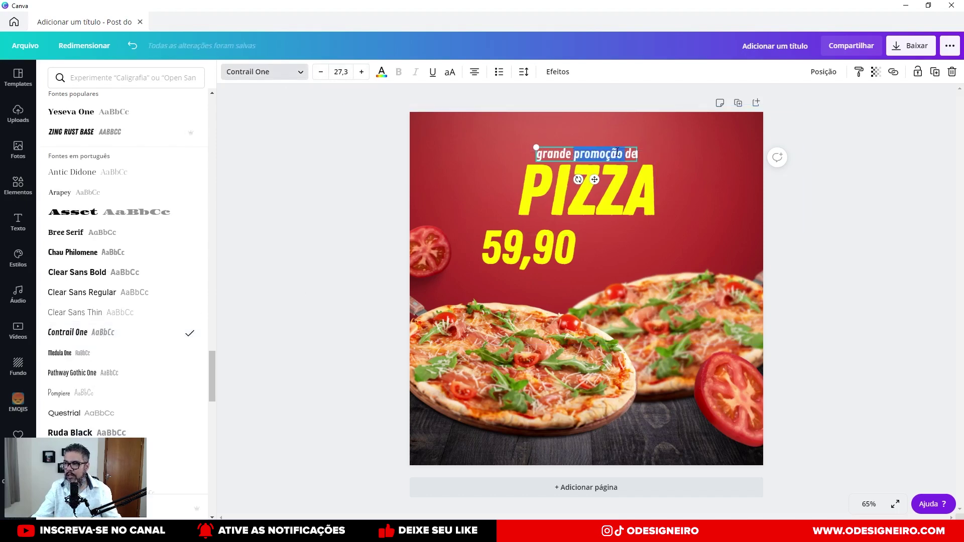
pyautogui.click(450, 73)
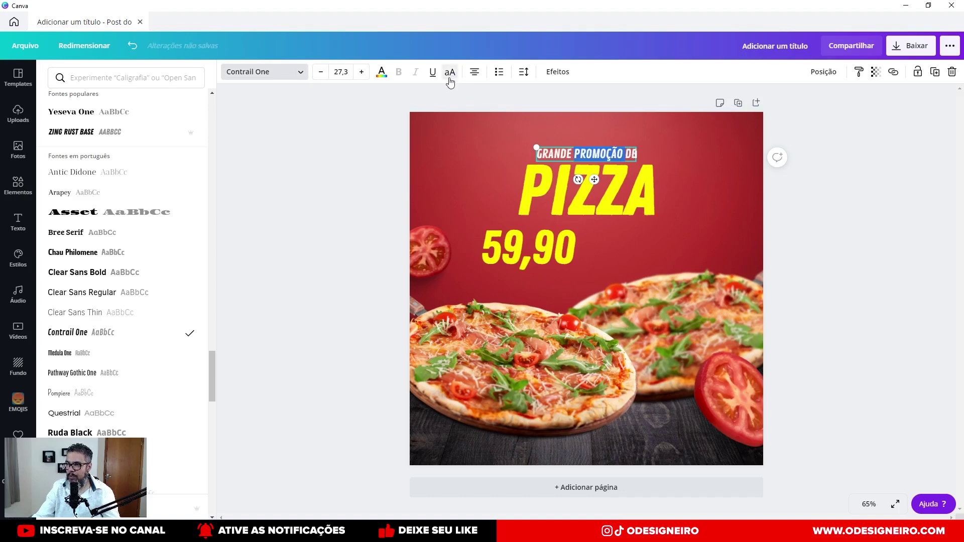
pyautogui.press('Escape')
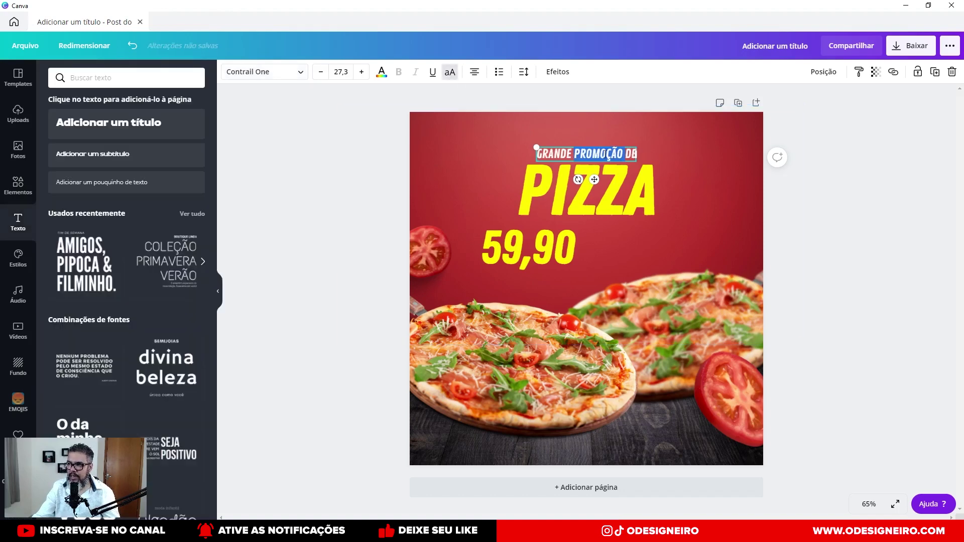
pyautogui.click(700, 161)
pyautogui.click(616, 156)
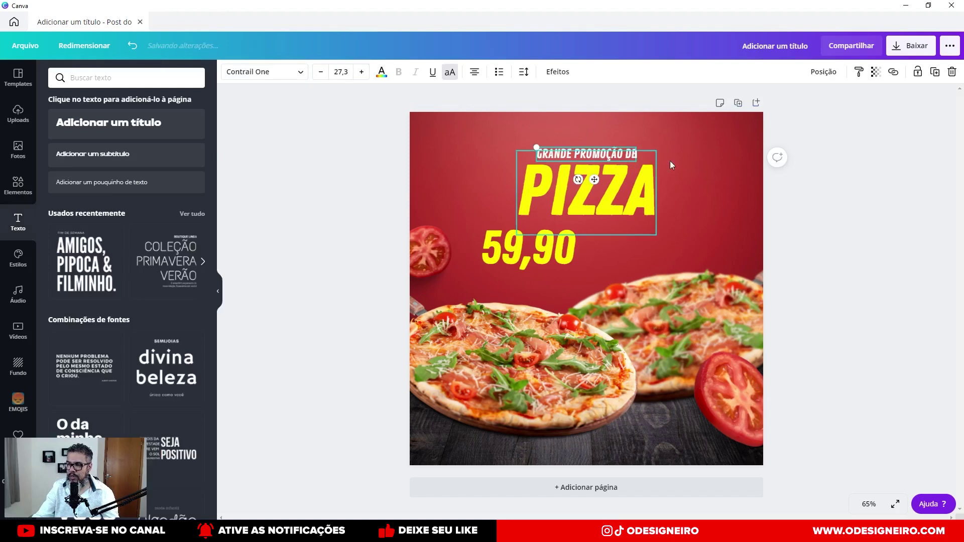
pyautogui.scroll(5, 678, 159)
# Add an S to the title so it reads PIZZAS.
pyautogui.scroll(3, 634, 187)
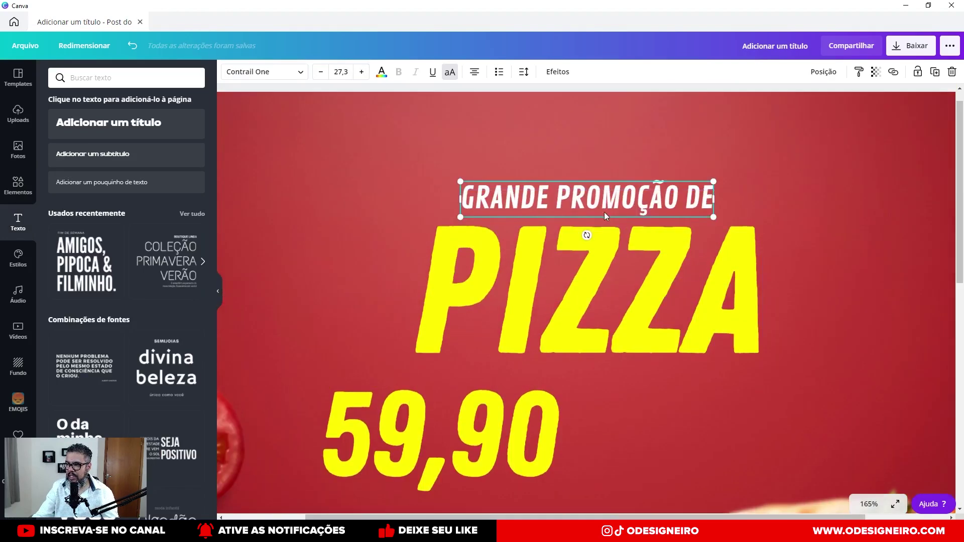
pyautogui.click(602, 216)
pyautogui.click(746, 291)
pyautogui.click(748, 293)
pyautogui.write('S')
pyautogui.click(548, 185)
# Duplicate the GRANDE PROMOÇÃO DE heading and move the copy beside the 59,90 price.
pyautogui.click(553, 209)
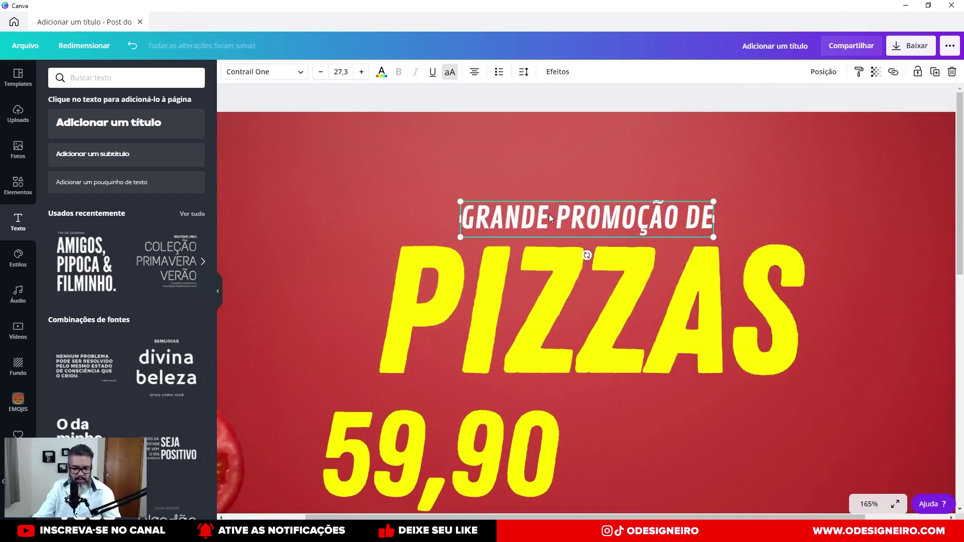
pyautogui.hotkey('ctrl', 'd')
pyautogui.moveTo(549, 226); pyautogui.dragTo(657, 436)
pyautogui.doubleClick(658, 436)
# Retype the copy as two left-aligned lines: 'DIVERSOS SABORES' and 'À SUA ESCOLHA'.
pyautogui.hotkey('ctrl', 'a')
pyautogui.write('DI')
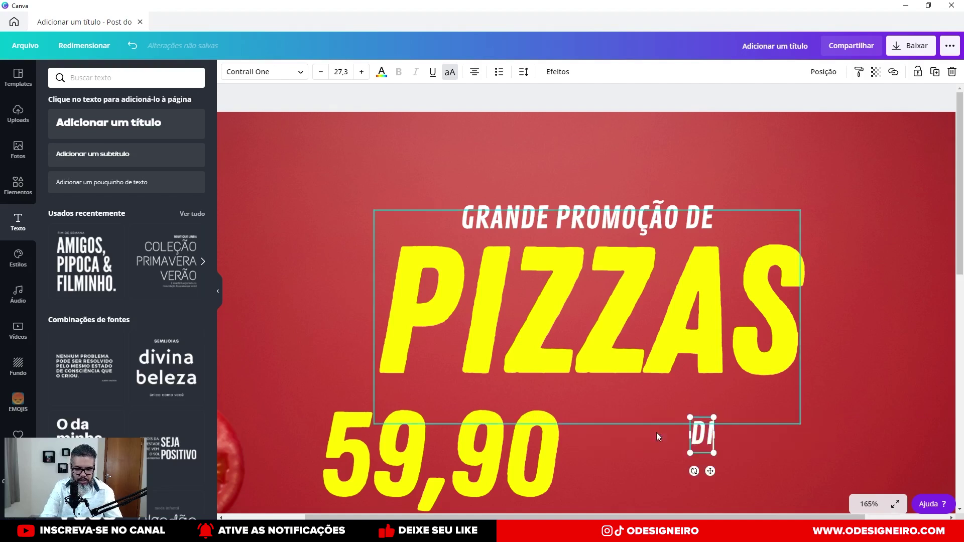
pyautogui.write('VERSOS S')
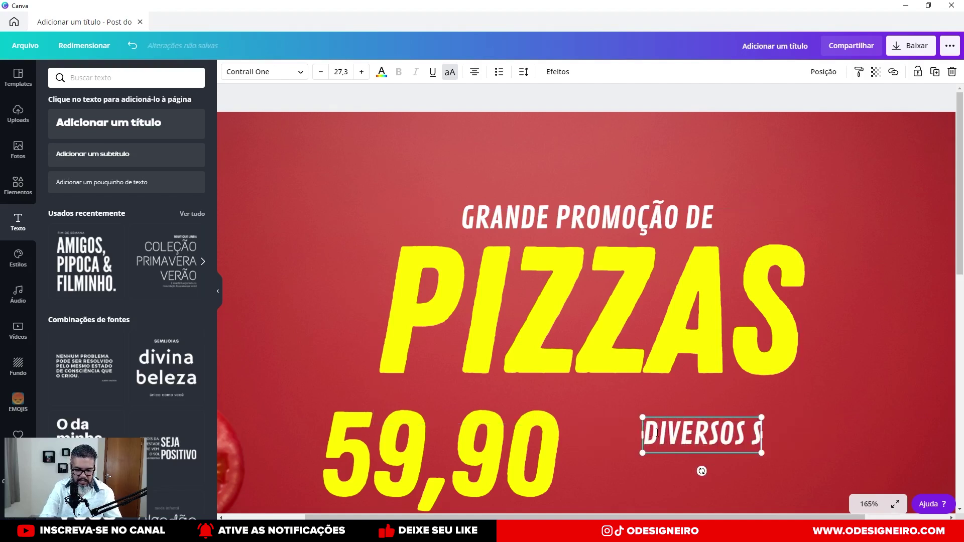
pyautogui.write('ABORES')
pyautogui.press('Return')
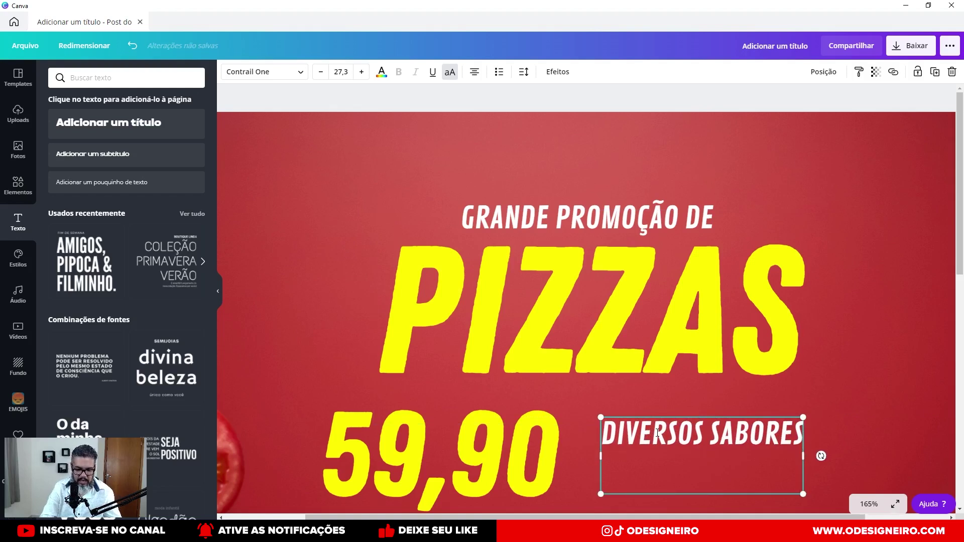
pyautogui.write('PARA')
pyautogui.press('BackSpace')
pyautogui.press('BackSpace')
pyautogui.press('BackSpace')
pyautogui.press('BackSpace')
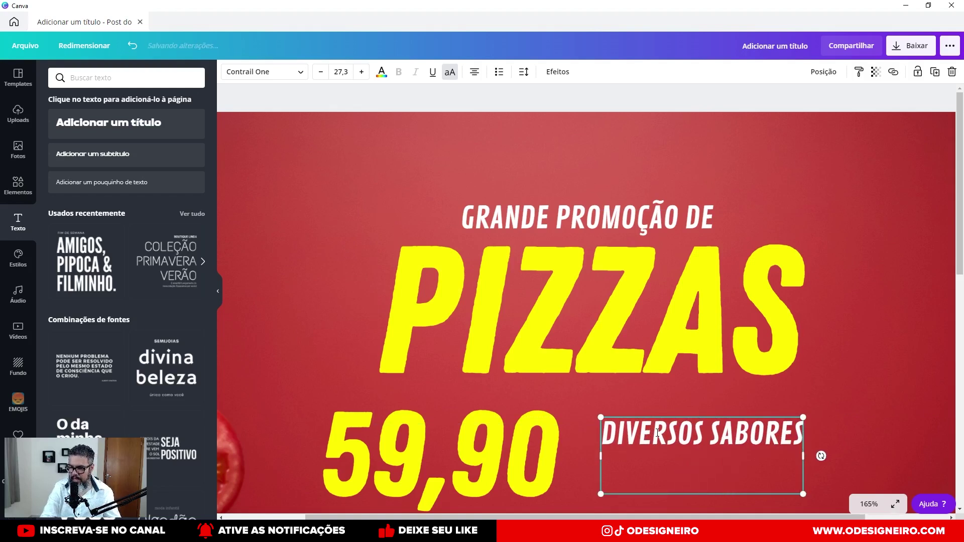
pyautogui.write('Á')
pyautogui.press('BackSpace')
pyautogui.write('Á')
pyautogui.press('BackSpace')
pyautogui.write('À')
pyautogui.press('BackSpace')
pyautogui.write('À SUA ')
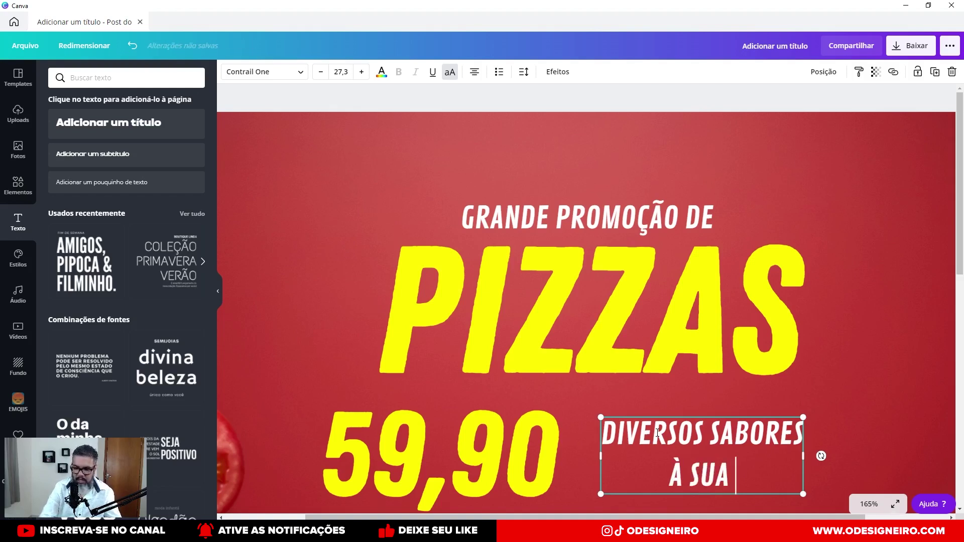
pyautogui.write('ESCOLHA')
pyautogui.hotkey('ctrl', 'a')
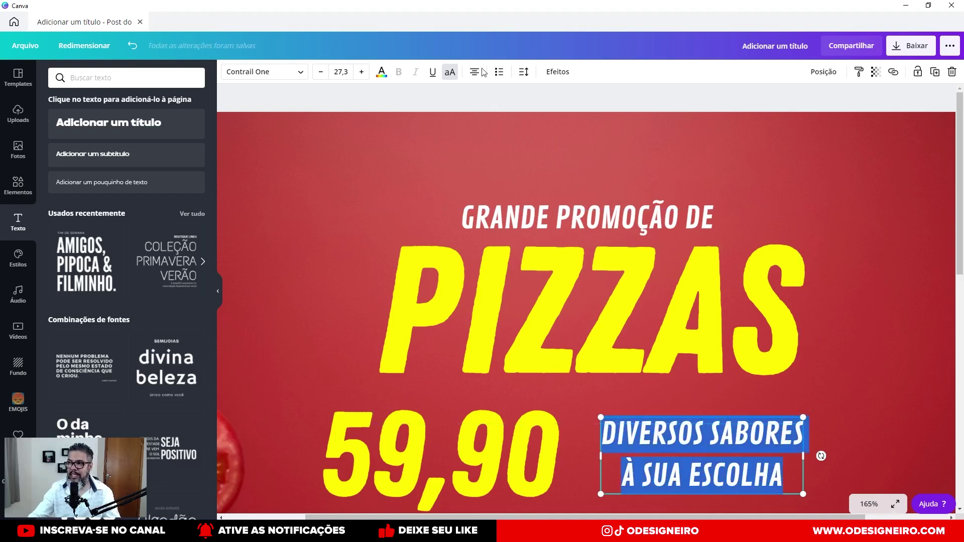
pyautogui.click(475, 75)
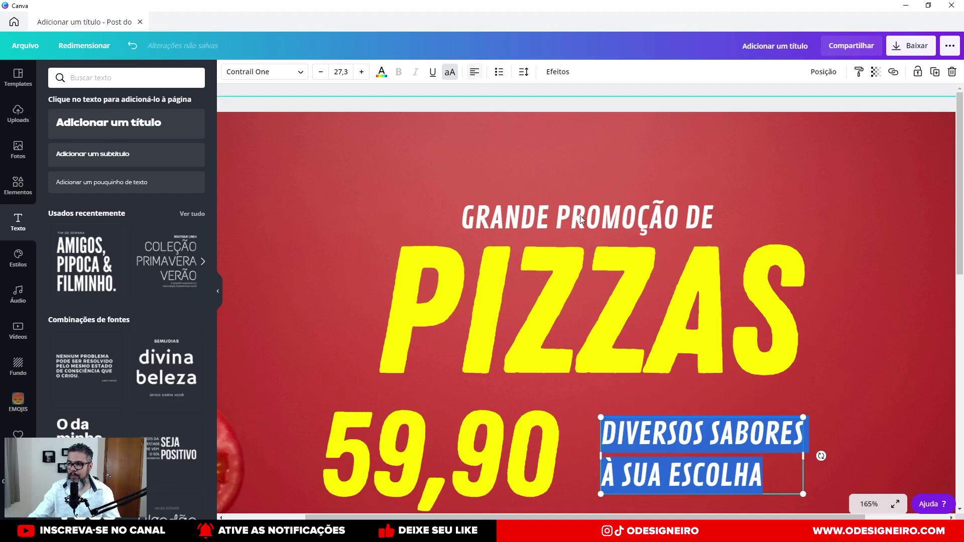
# Tighten the caption's line height to 1,04 in Spacing.
pyautogui.click(524, 72)
pyautogui.moveTo(618, 131); pyautogui.dragTo(606, 133)
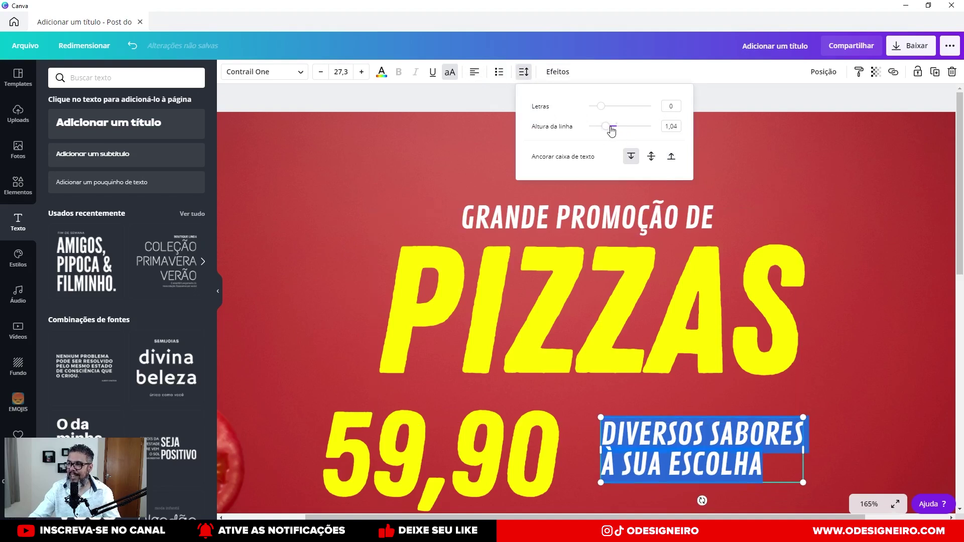
pyautogui.click(846, 410)
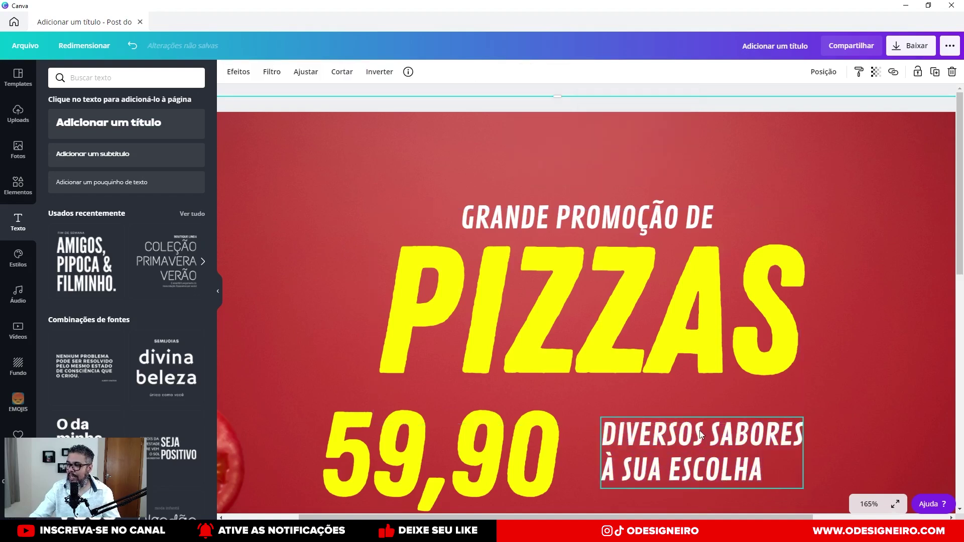
pyautogui.moveTo(700, 427); pyautogui.dragTo(673, 439)
# Enlarge the 59,90 price and caption together and centre them beneath PIZZAS.
pyautogui.scroll(-4, 522, 294)
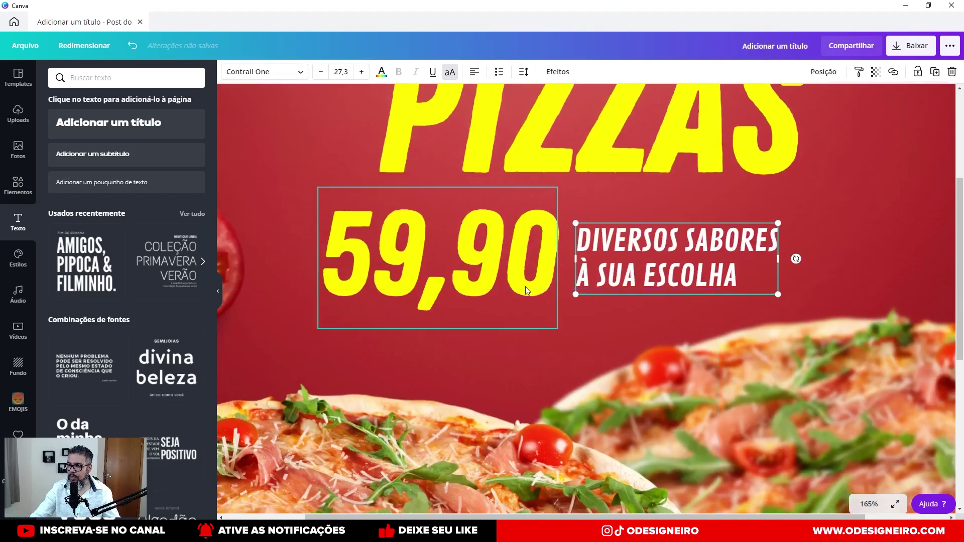
pyautogui.keyDown('shift'); pyautogui.click(524, 290); pyautogui.keyUp('shift')
pyautogui.moveTo(525, 287); pyautogui.dragTo(568, 272)
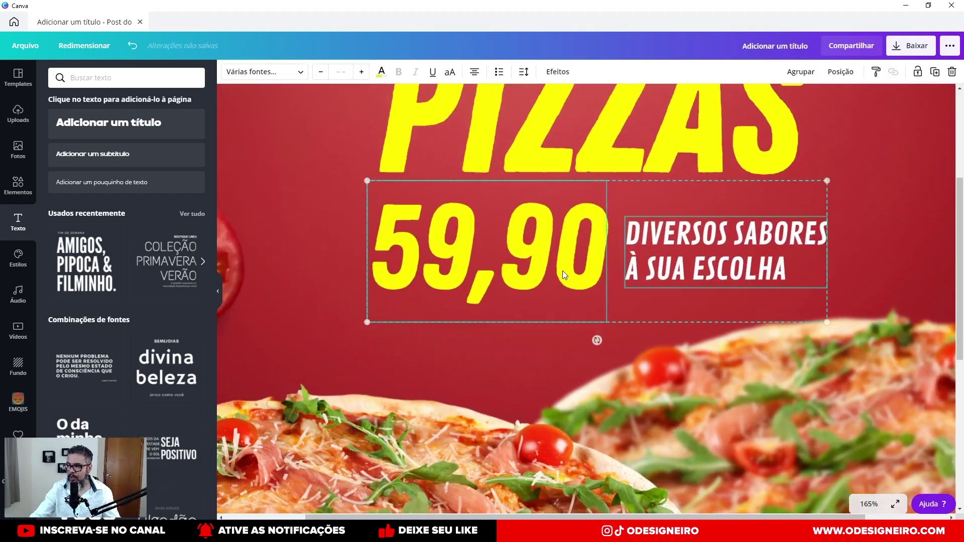
pyautogui.keyDown('ctrl'); pyautogui.scroll(-10, 569, 272); pyautogui.keyUp('ctrl')
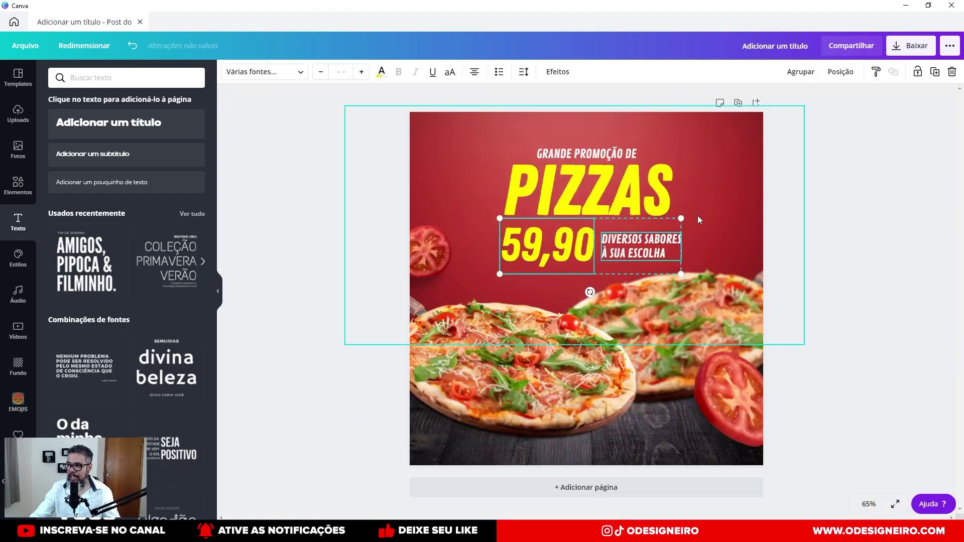
pyautogui.moveTo(690, 213); pyautogui.dragTo(697, 212)
pyautogui.moveTo(658, 245); pyautogui.dragTo(649, 242)
pyautogui.press('Right')
pyautogui.press('Right')
pyautogui.press('Right')
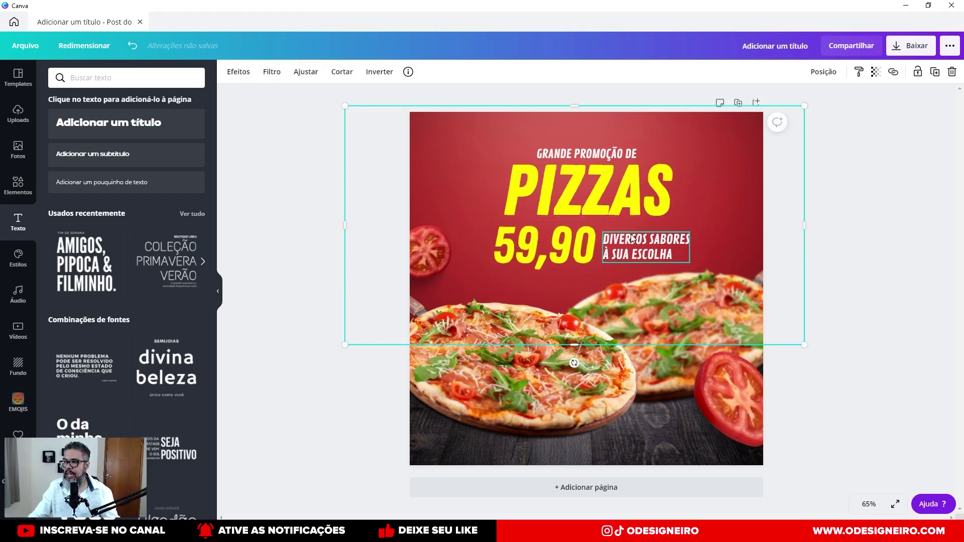
pyautogui.scroll(6, 625, 231)
pyautogui.scroll(5, 547, 267)
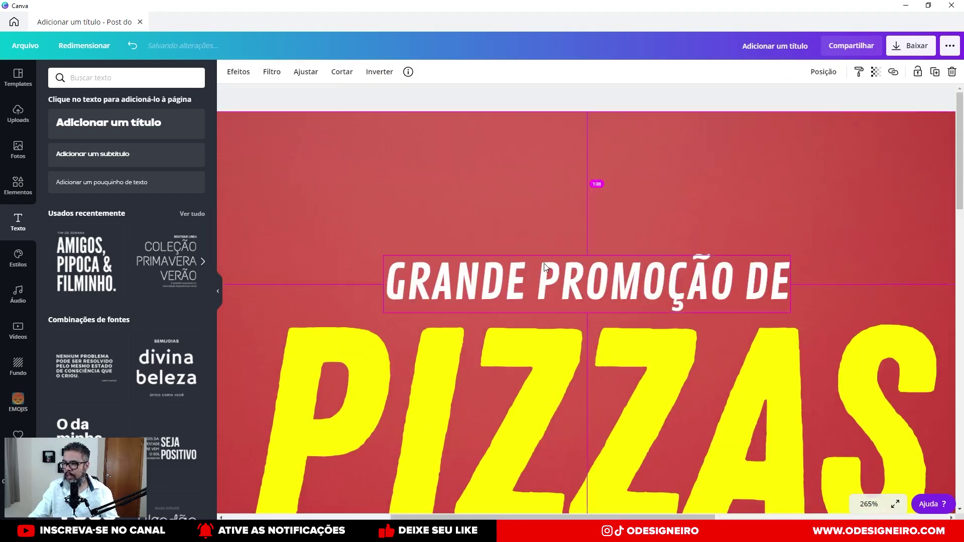
pyautogui.scroll(-6, 544, 264)
pyautogui.click(619, 153)
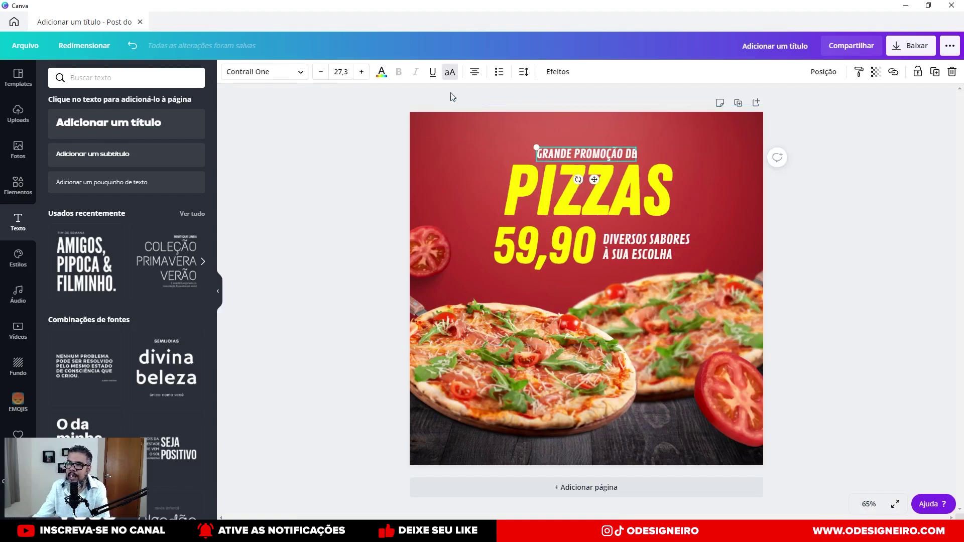
# Apply the Curvar effect to GRANDE PROMOÇÃO DE at curve 7 and nudge it up.
pyautogui.click(558, 74)
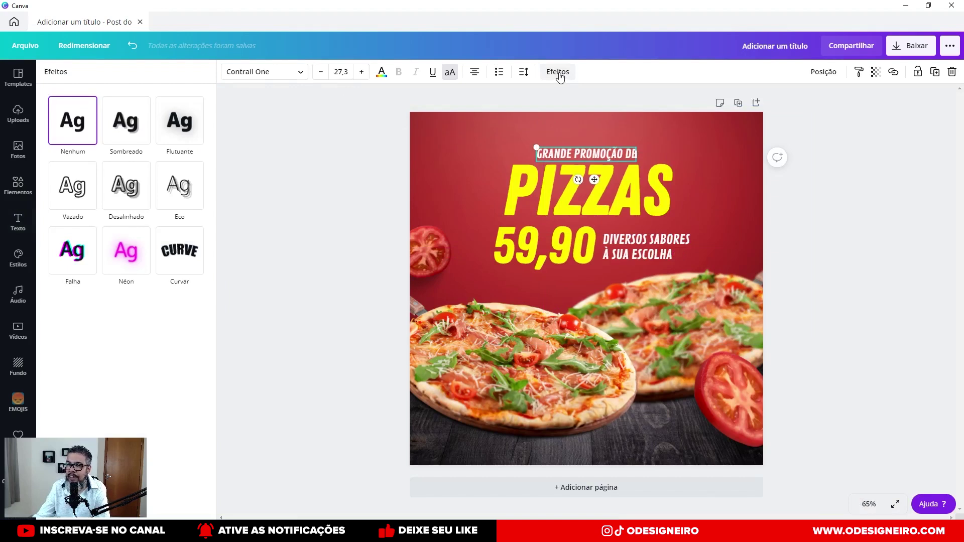
pyautogui.click(172, 265)
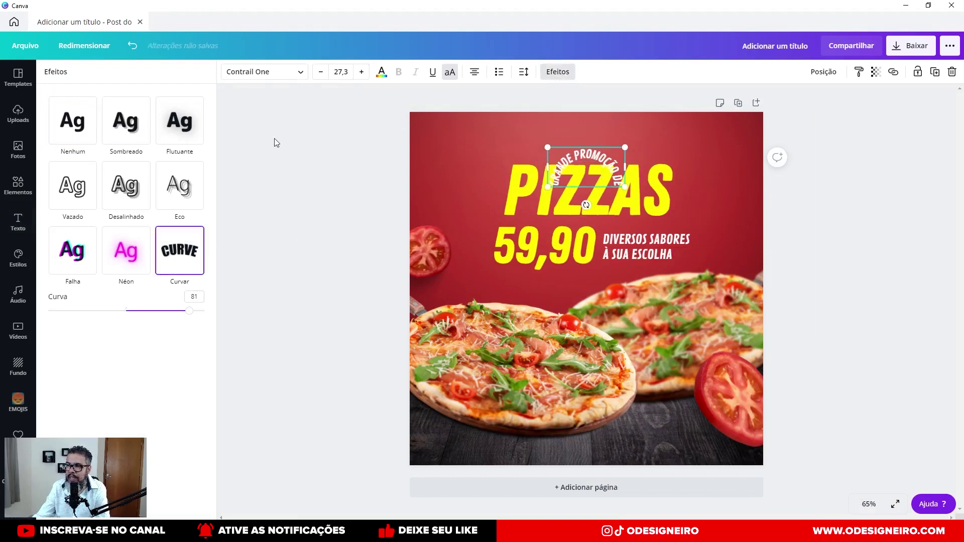
pyautogui.moveTo(189, 311); pyautogui.dragTo(132, 312)
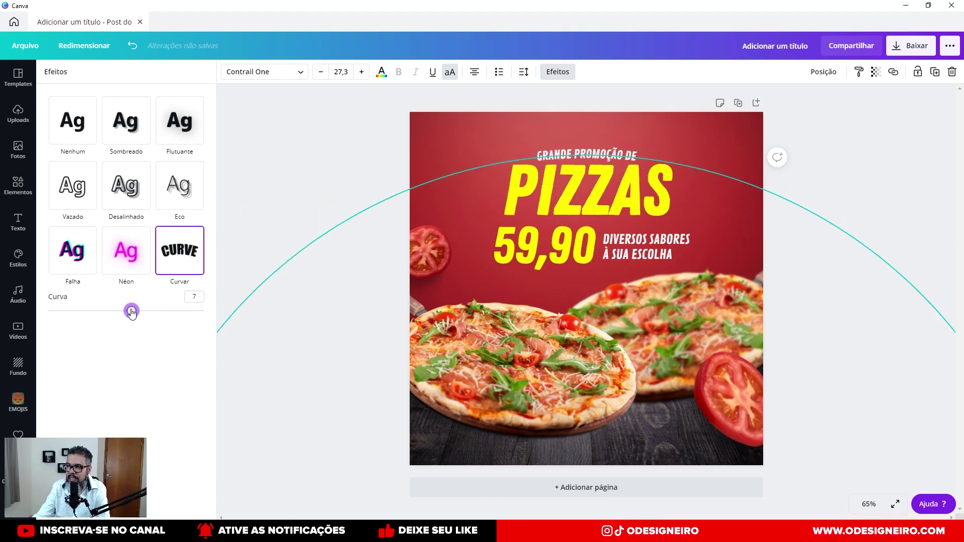
pyautogui.moveTo(580, 152); pyautogui.dragTo(581, 149)
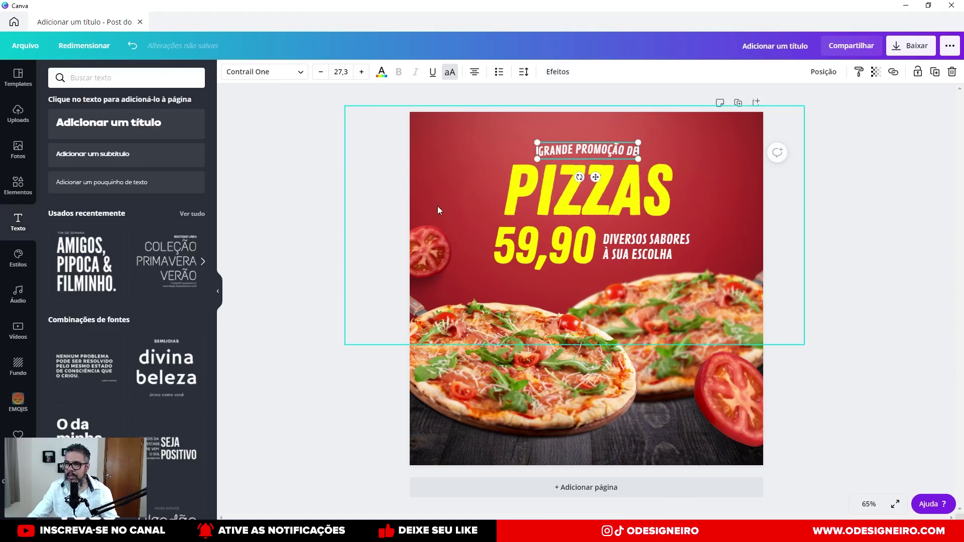
# Select PIZZAS and browse the recently used items in the Elementos panel.
pyautogui.click(679, 170)
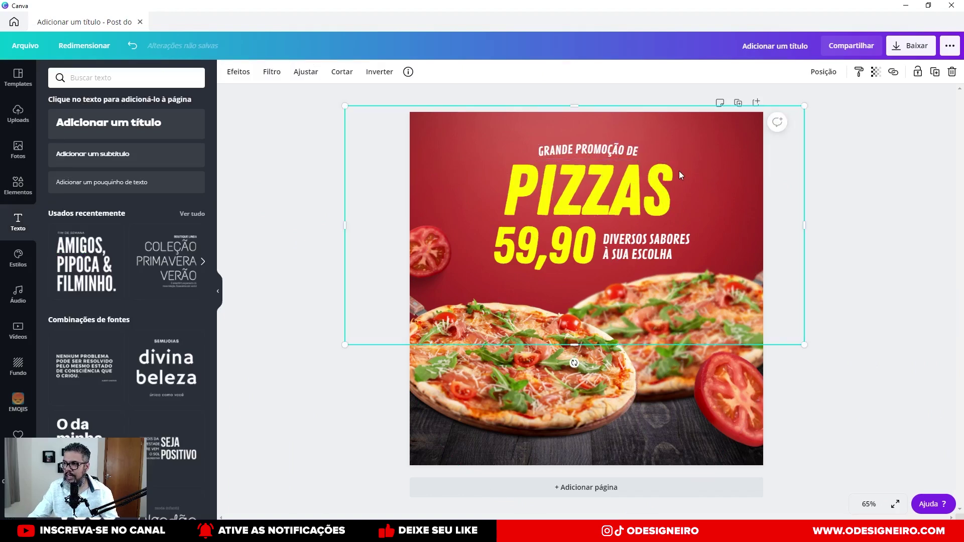
pyautogui.click(625, 190)
pyautogui.scroll(10, 625, 189)
pyautogui.scroll(-5, 578, 265)
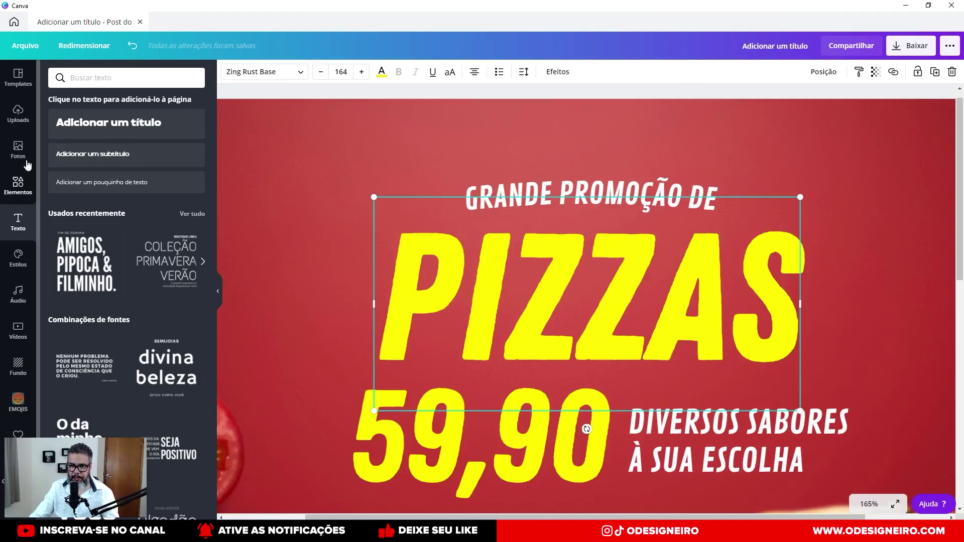
pyautogui.click(21, 189)
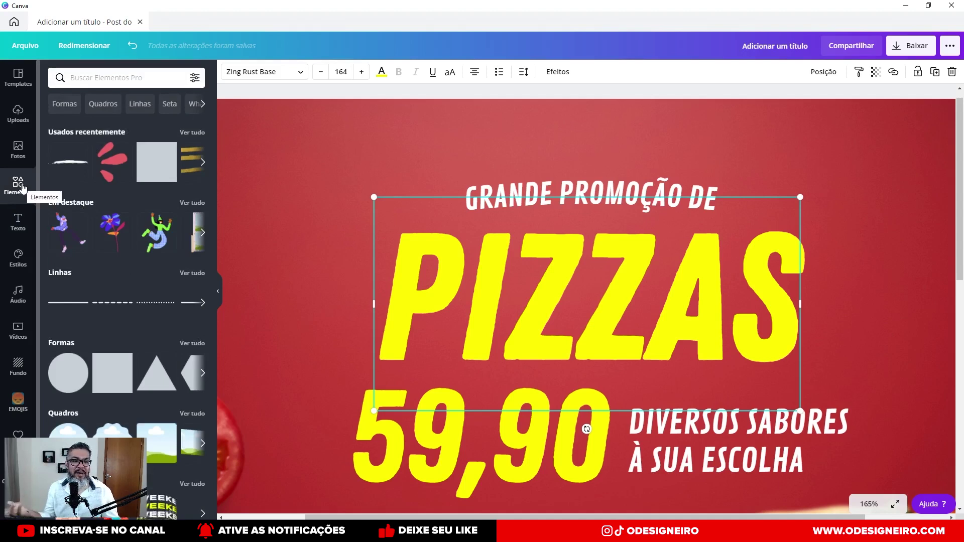
pyautogui.click(192, 132)
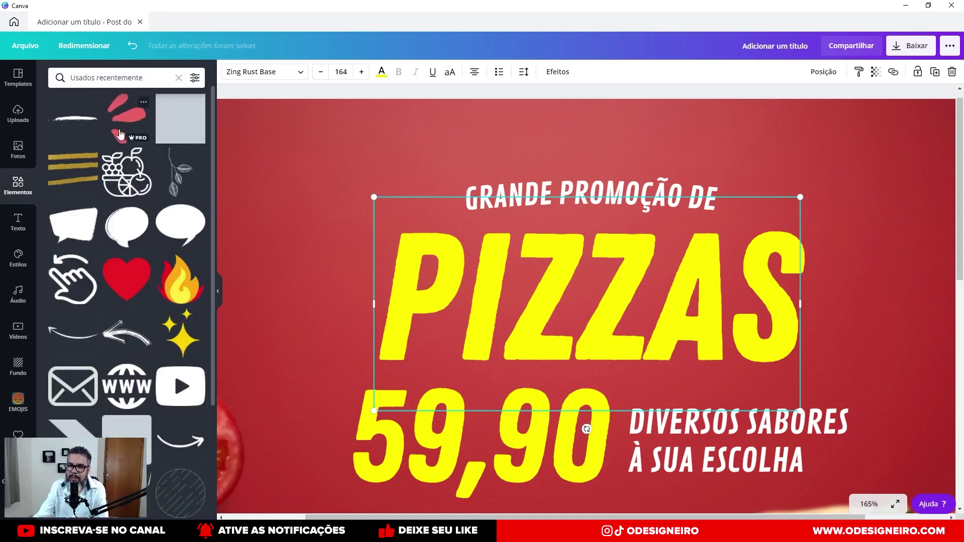
pyautogui.scroll(-6, 120, 133)
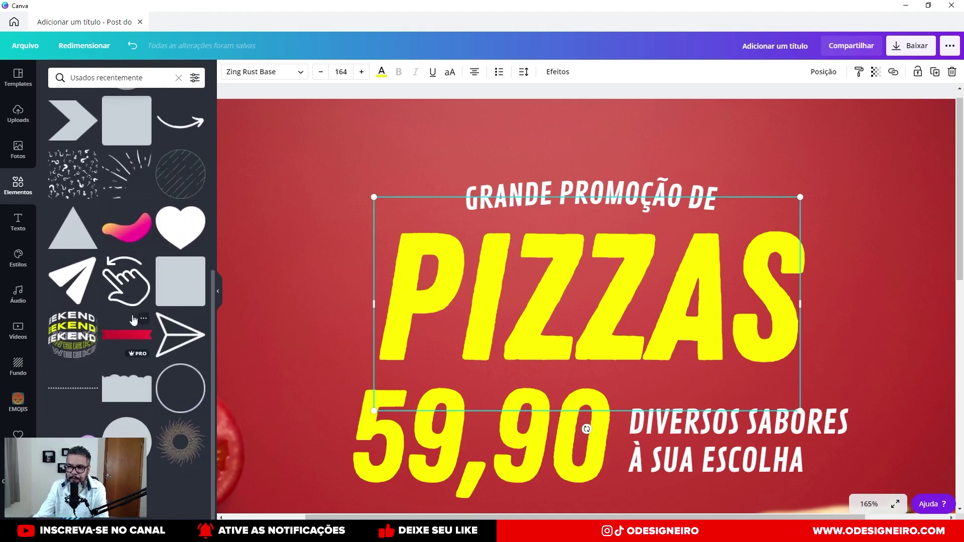
pyautogui.scroll(6, 106, 154)
# Return to the element categories and list all Linhas elements with Ver tudo.
pyautogui.click(178, 79)
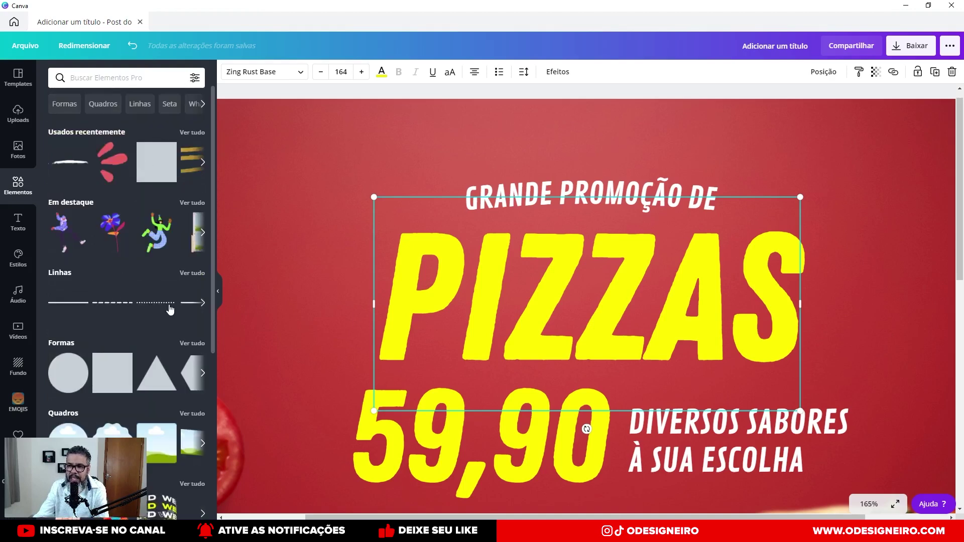
pyautogui.scroll(-15, 184, 296)
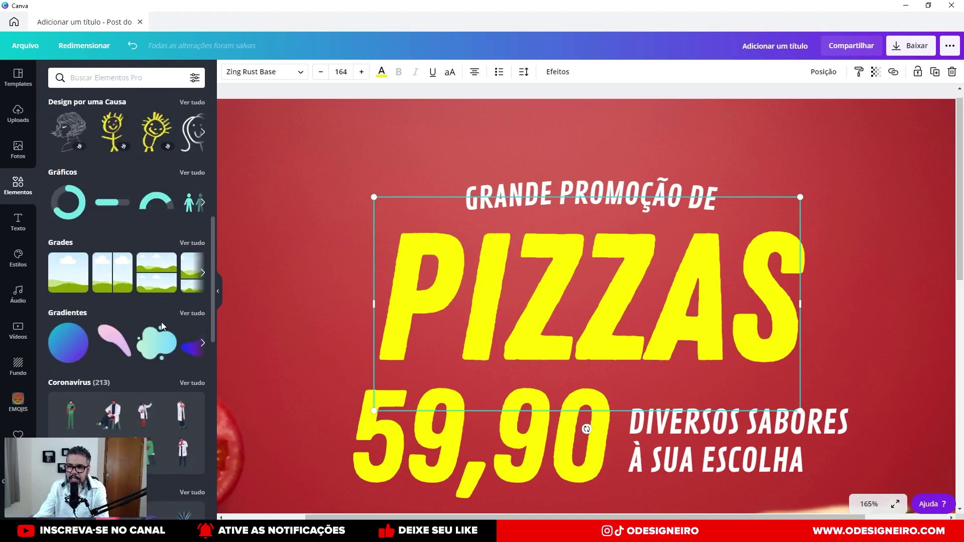
pyautogui.scroll(-7, 161, 321)
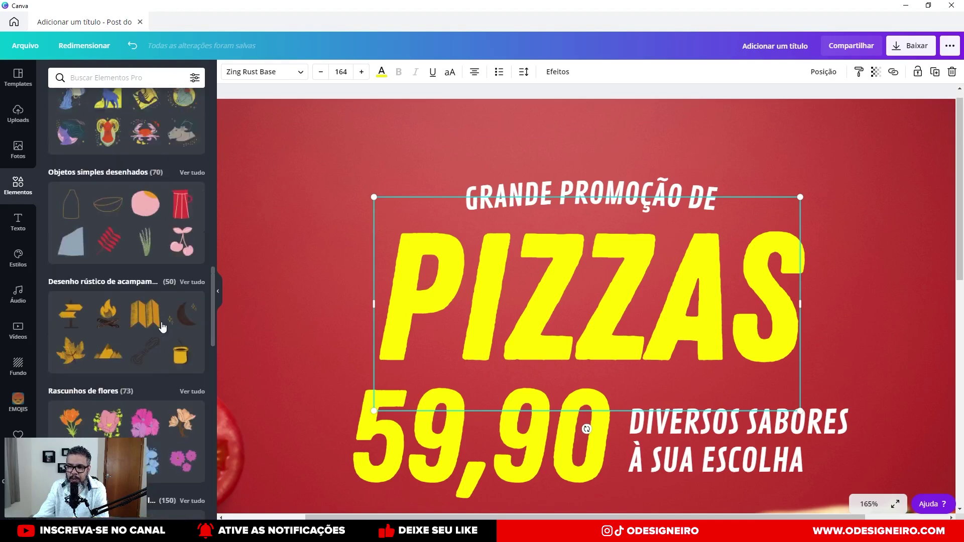
pyautogui.scroll(11, 161, 322)
pyautogui.scroll(4, 161, 322)
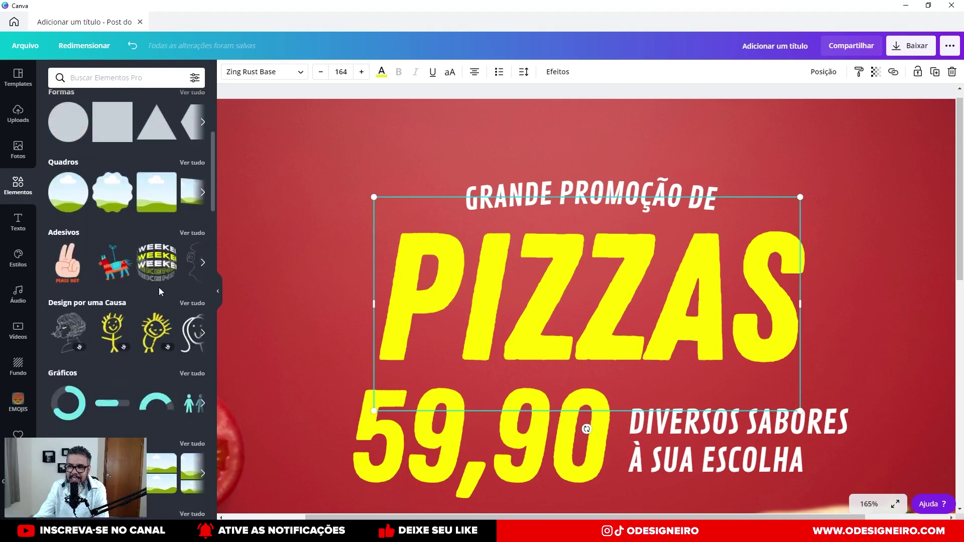
pyautogui.scroll(5, 186, 276)
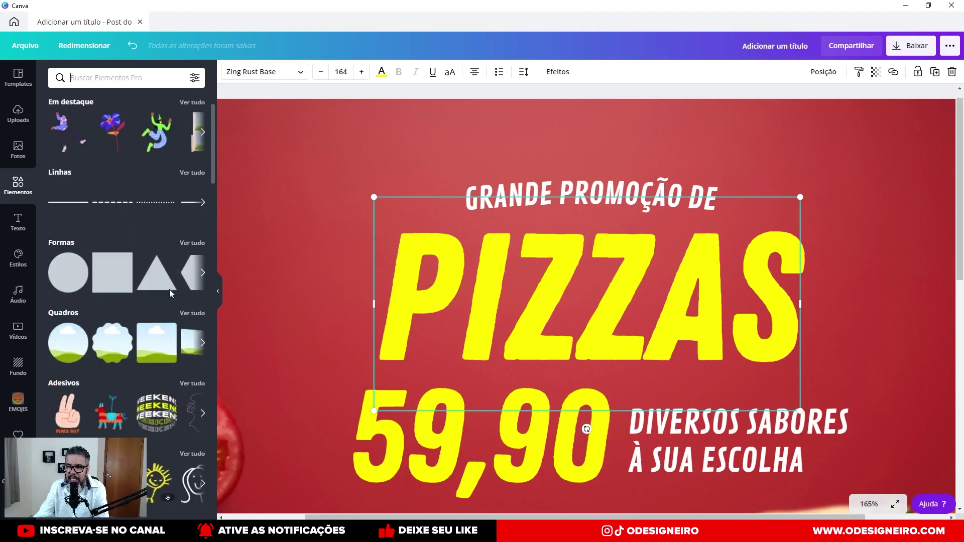
pyautogui.click(192, 273)
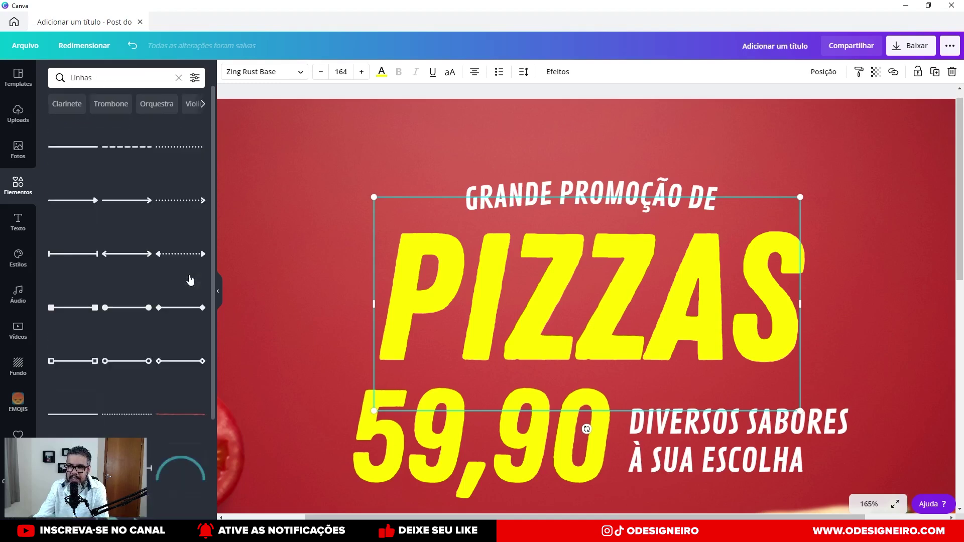
pyautogui.scroll(-5, 190, 280)
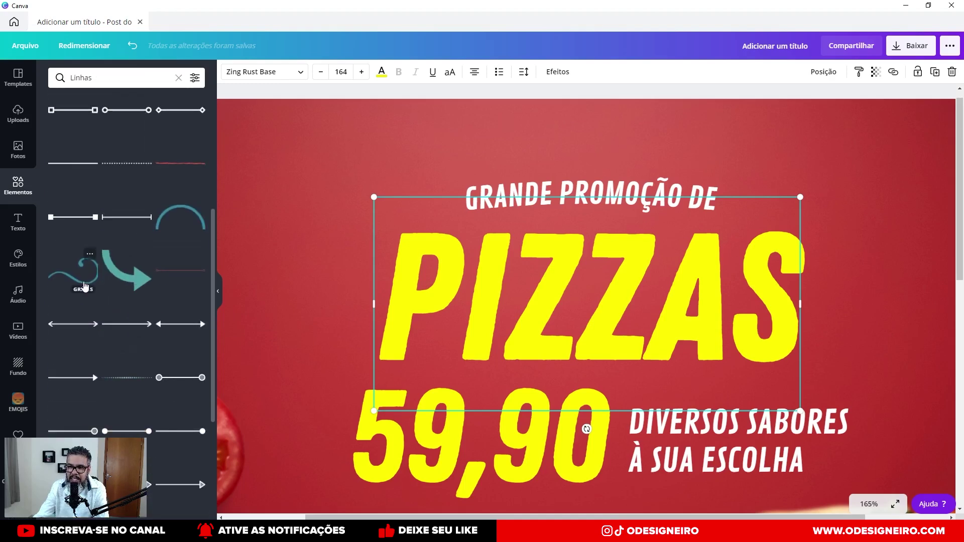
pyautogui.scroll(-8, 73, 280)
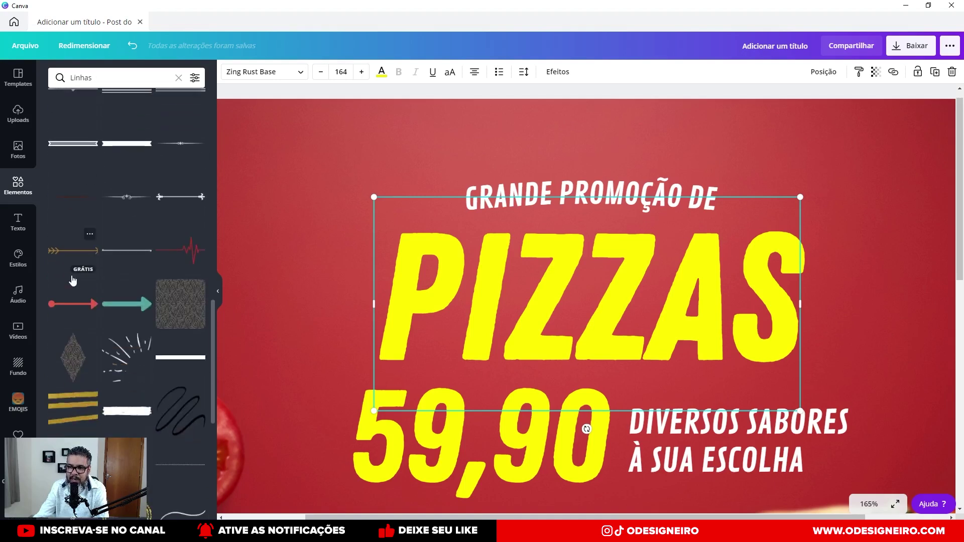
pyautogui.scroll(-5, 71, 275)
pyautogui.scroll(-6, 71, 275)
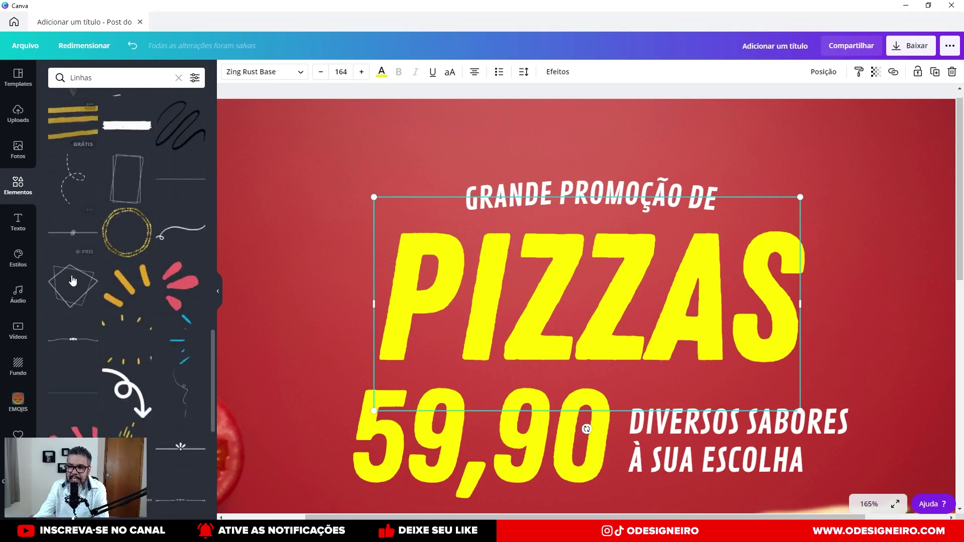
pyautogui.scroll(-2, 73, 280)
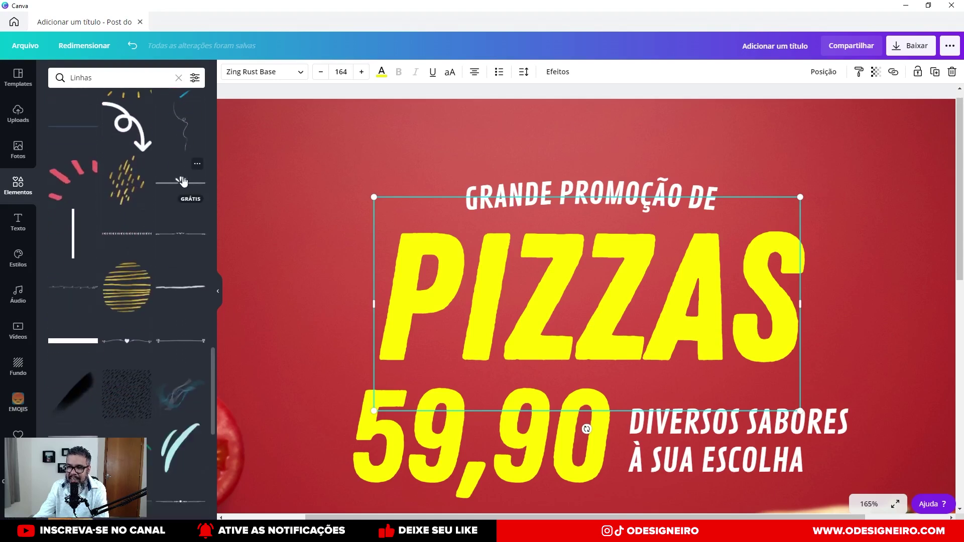
# Add the line-with-burst ornament, shrink it and centre it above GRANDE PROMOÇÃO DE.
pyautogui.moveTo(182, 182); pyautogui.dragTo(460, 128)
pyautogui.moveTo(795, 108); pyautogui.dragTo(621, 134)
pyautogui.moveTo(583, 158); pyautogui.dragTo(647, 158)
pyautogui.scroll(-5, 566, 260)
pyautogui.scroll(-5, 608, 273)
pyautogui.scroll(10, 609, 273)
pyautogui.scroll(-4, 610, 273)
pyautogui.scroll(2, 610, 273)
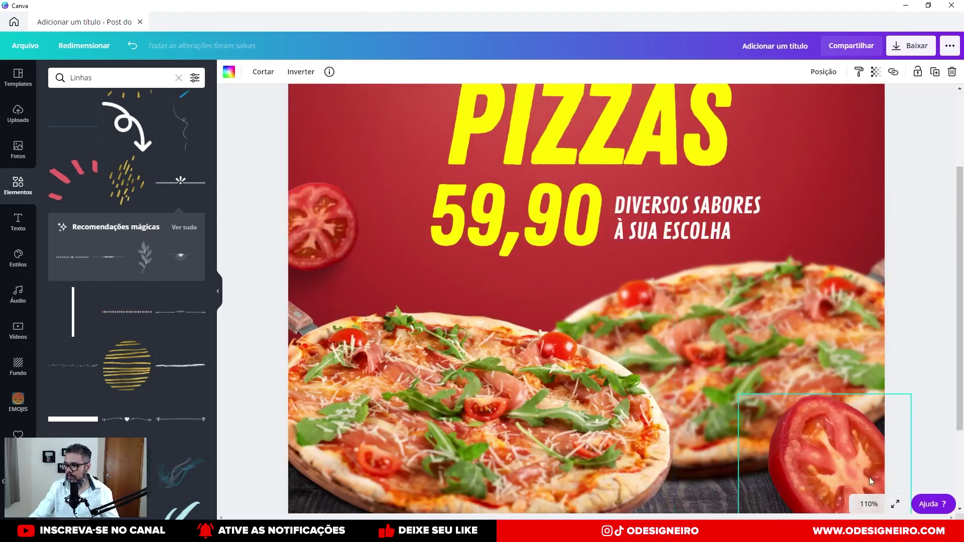
# Fit the design to view with Ajustar and nudge the ornament slightly down.
pyautogui.click(870, 505)
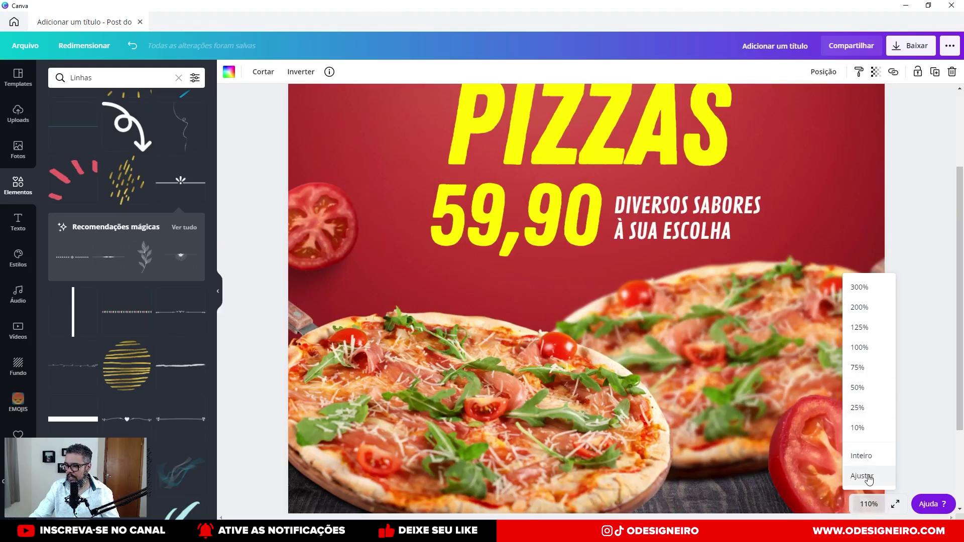
pyautogui.click(865, 476)
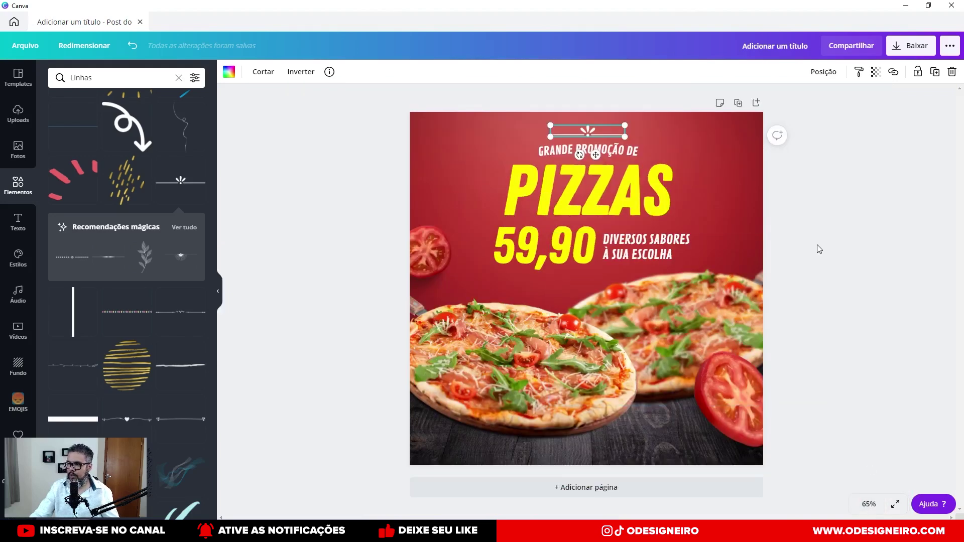
pyautogui.moveTo(607, 133); pyautogui.dragTo(607, 136)
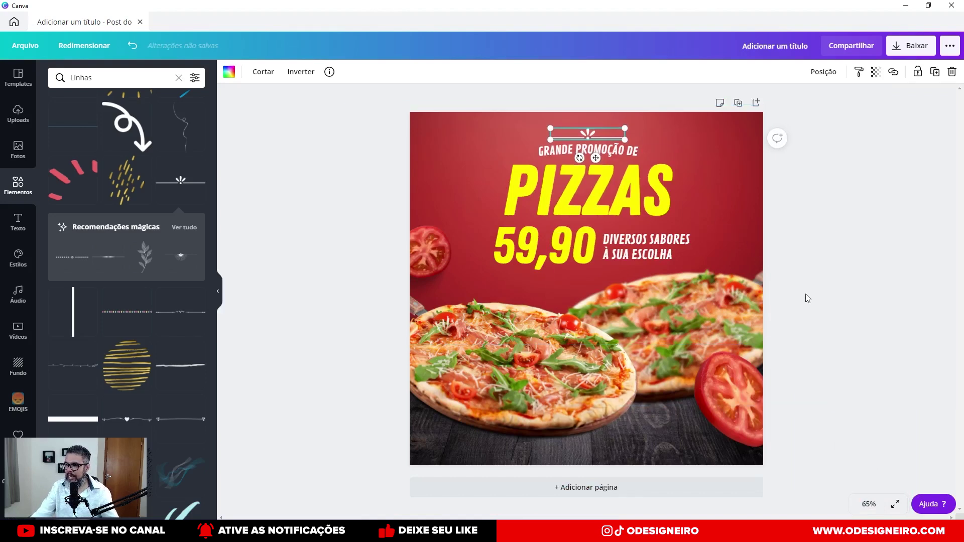
pyautogui.click(821, 304)
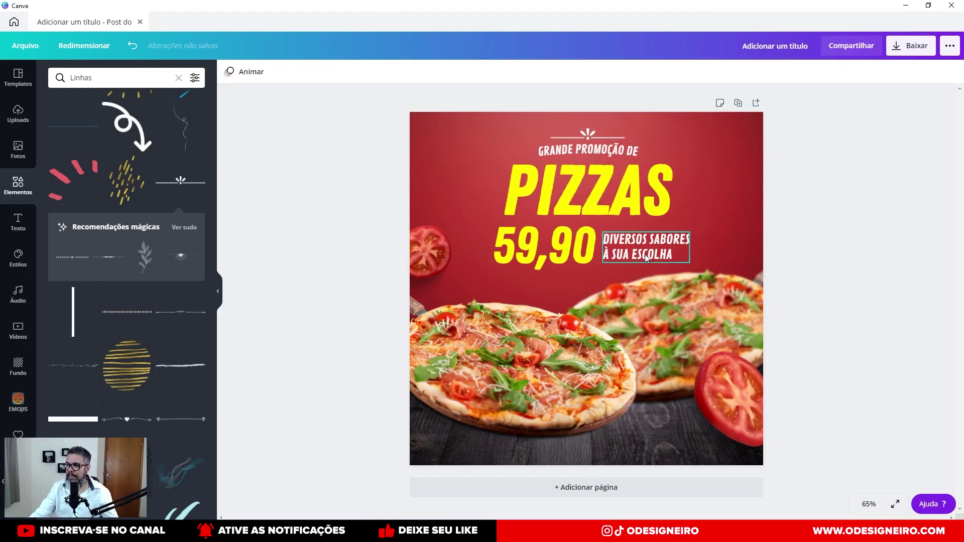
pyautogui.click(526, 247)
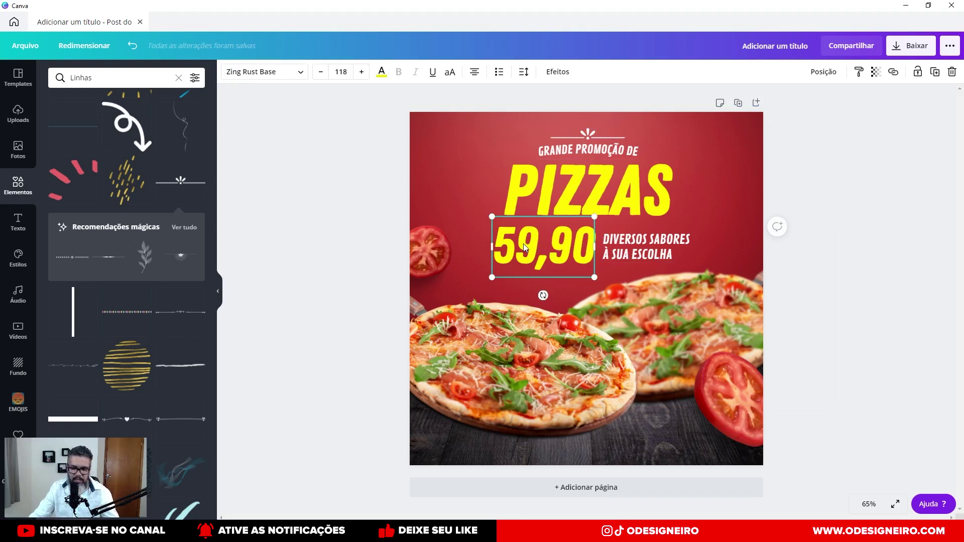
# Duplicate the caption, retype it as R$, and place it left of 59,90.
pyautogui.click(640, 245)
pyautogui.moveTo(640, 244); pyautogui.dragTo(642, 247)
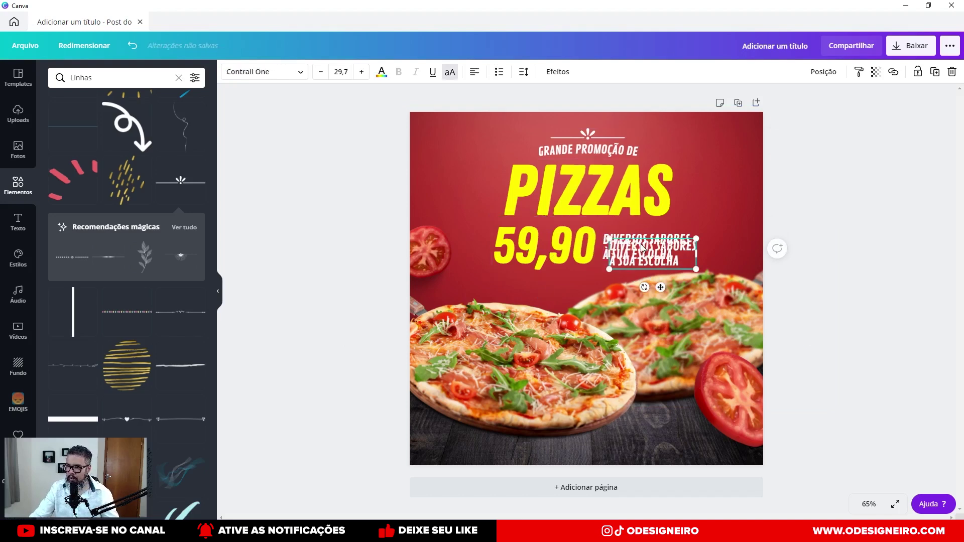
pyautogui.moveTo(475, 237); pyautogui.dragTo(445, 216)
pyautogui.doubleClick(445, 217)
pyautogui.hotkey('ctrl', 'a')
pyautogui.write('R$')
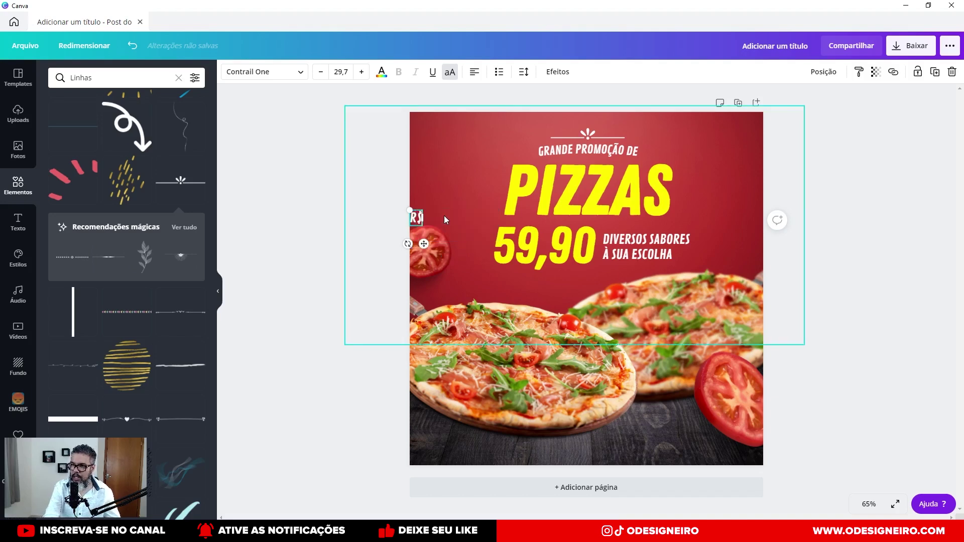
pyautogui.click(388, 228)
pyautogui.moveTo(419, 224); pyautogui.dragTo(487, 244)
pyautogui.click(579, 248)
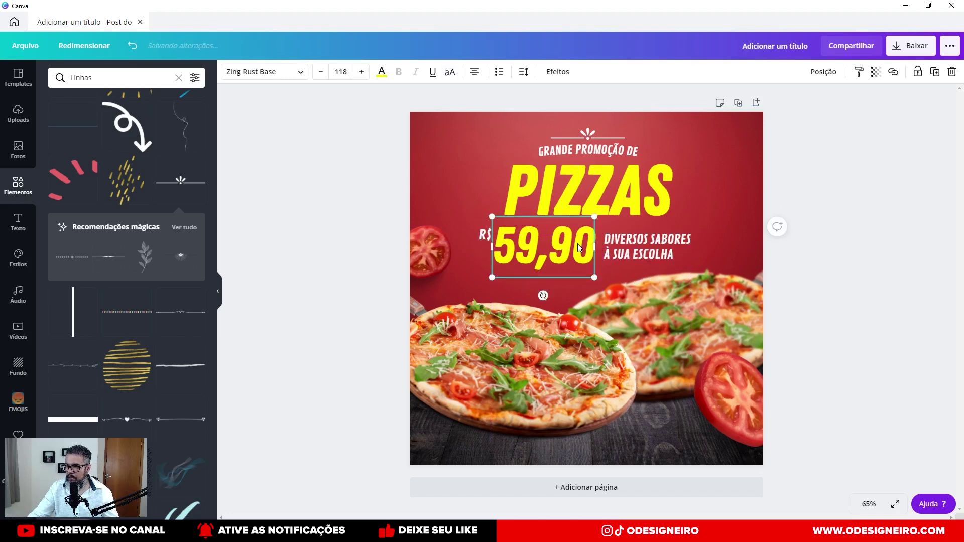
# Nudge 59,90 left, shrink the ',90' font size, then undo the last reduction.
pyautogui.scroll(5, 578, 244)
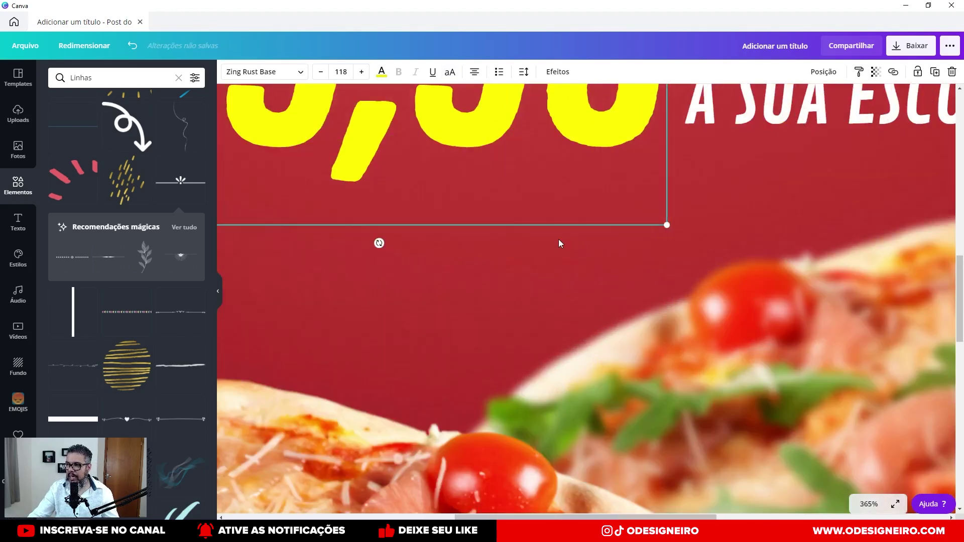
pyautogui.scroll(-2, 560, 243)
pyautogui.moveTo(517, 291); pyautogui.dragTo(504, 290)
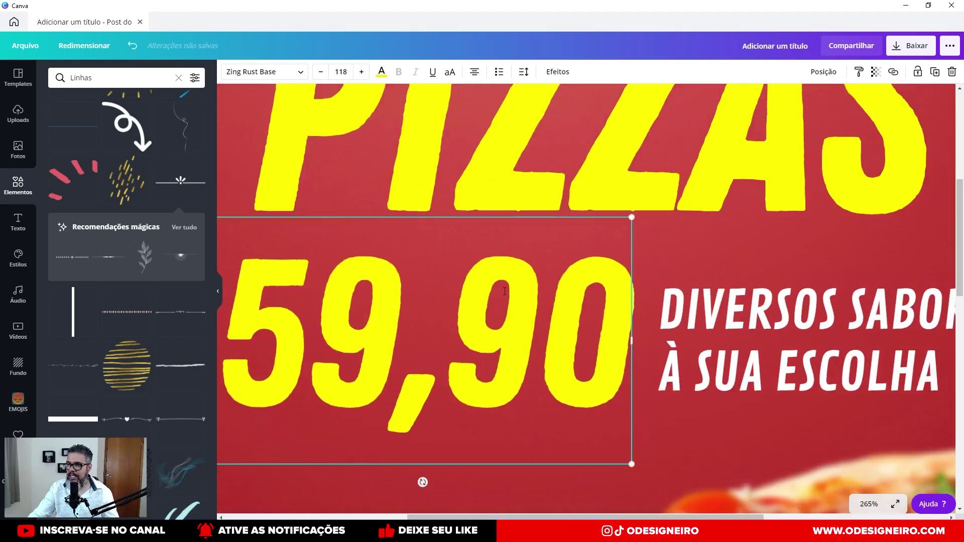
pyautogui.doubleClick(504, 291)
pyautogui.click(418, 368)
pyautogui.press('Left')
pyautogui.hotkey('shift', 'Right')
pyautogui.hotkey('shift', 'Right')
pyautogui.hotkey('shift', 'Right')
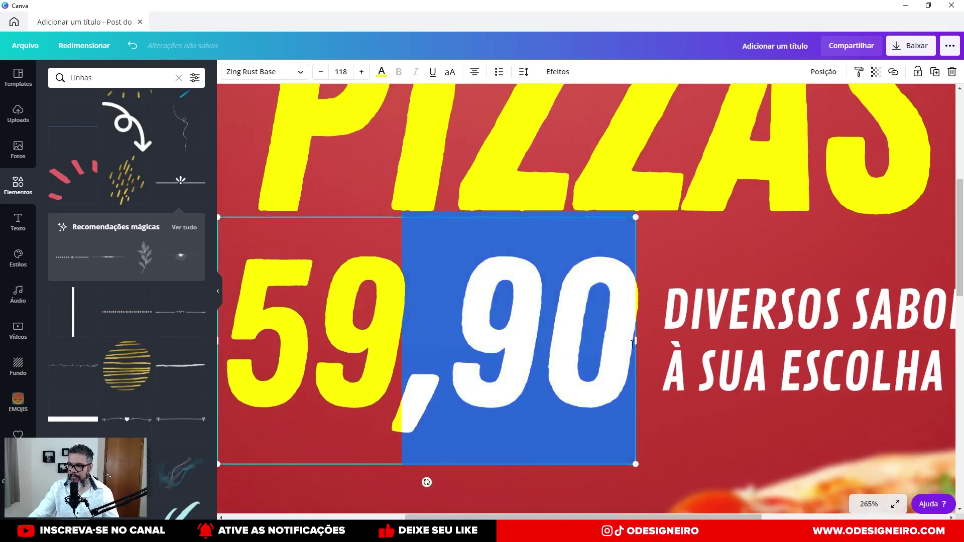
pyautogui.click(322, 72)
pyautogui.click(322, 73)
pyautogui.click(322, 73)
pyautogui.click(322, 73)
pyautogui.click(322, 72)
pyautogui.click(322, 72)
pyautogui.hotkey('ctrl', 'z')
pyautogui.hotkey('ctrl', 'z')
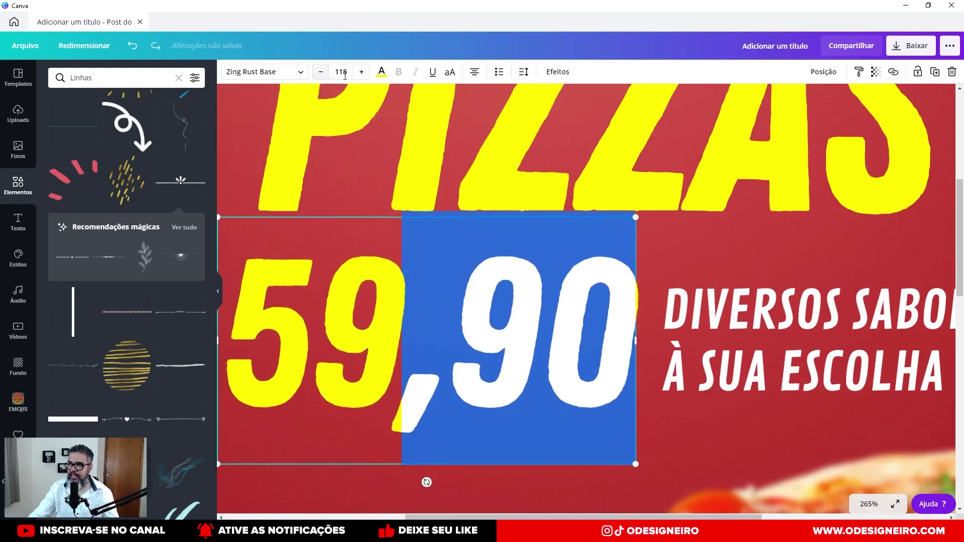
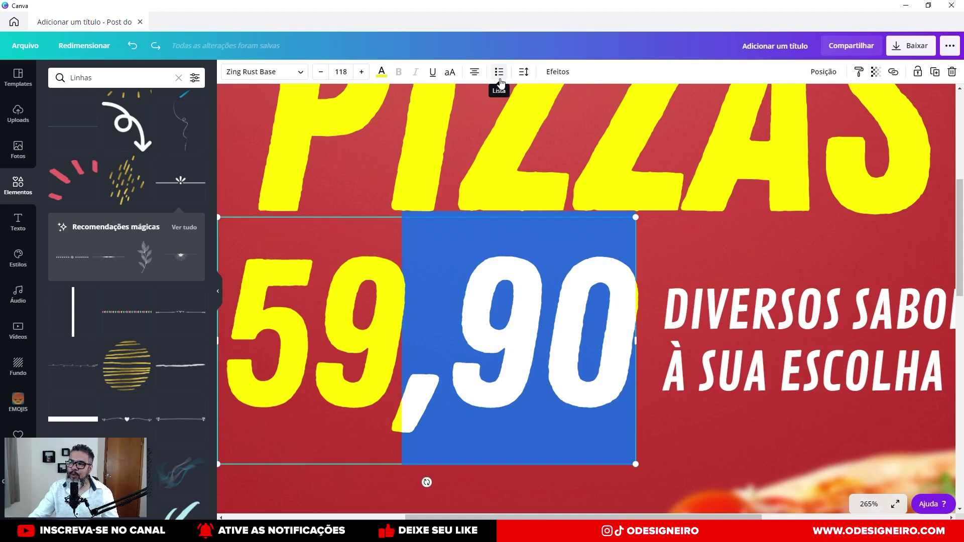
# Delete ',90' from the price box so it reads just 59.
pyautogui.moveTo(392, 370); pyautogui.dragTo(613, 359)
pyautogui.click(18, 78)
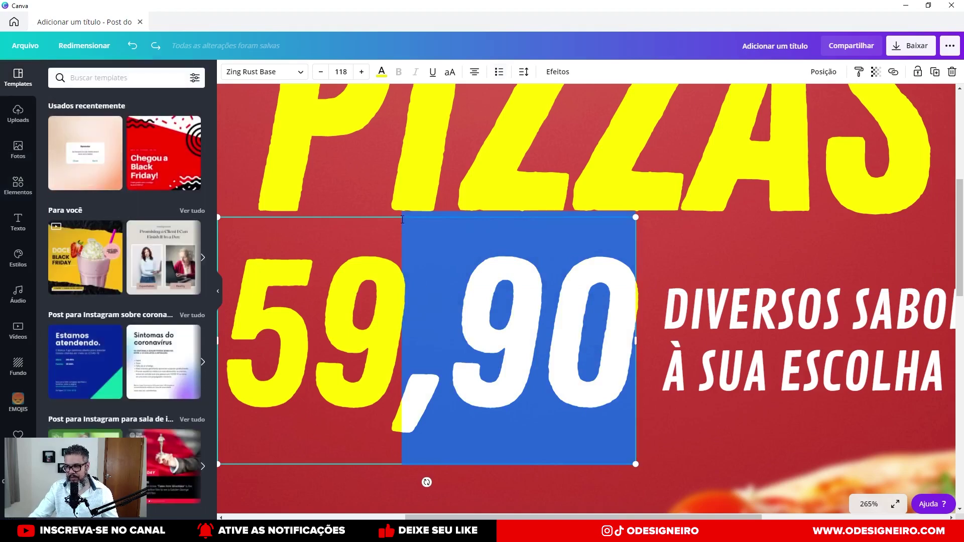
pyautogui.press('Escape')
pyautogui.hotkey('ctrl', 'alt', '0')
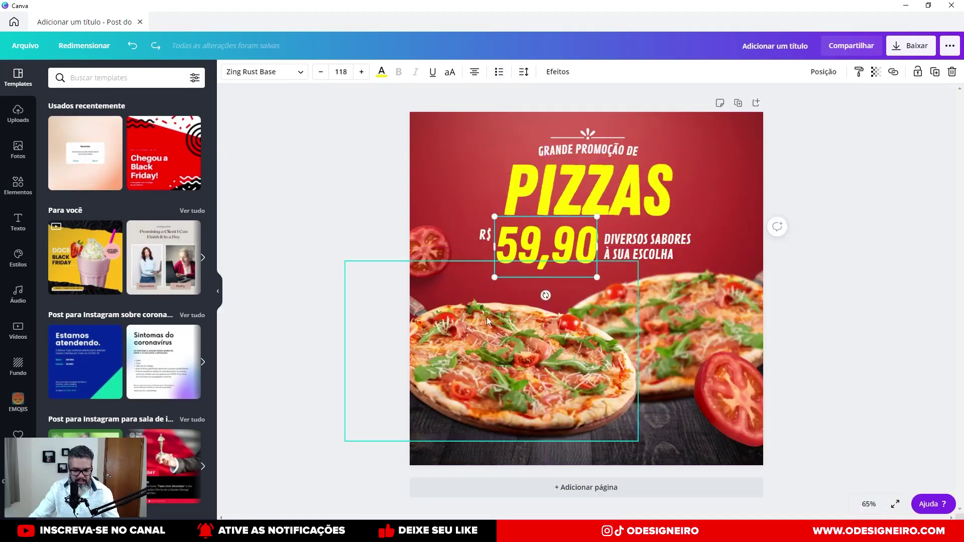
pyautogui.scroll(5, 462, 317)
pyautogui.click(470, 204)
pyautogui.doubleClick(470, 203)
pyautogui.click(471, 204)
pyautogui.doubleClick(470, 203)
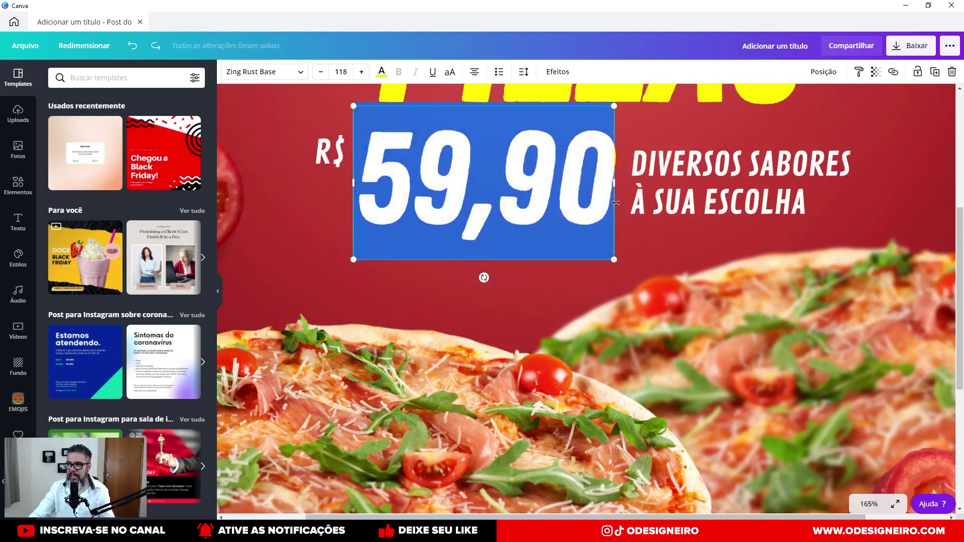
pyautogui.moveTo(473, 199); pyautogui.dragTo(597, 212)
pyautogui.press('BackSpace')
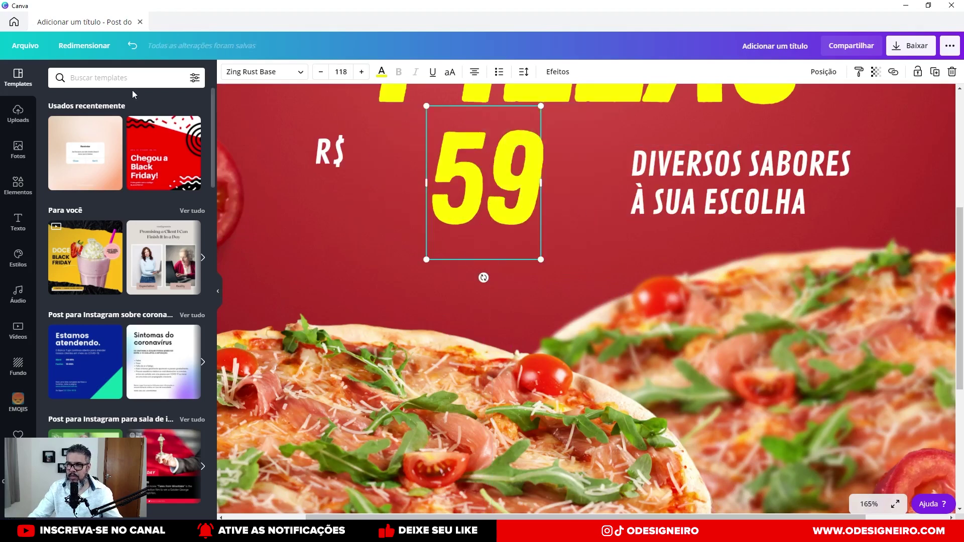
# Make a copy holding only ',90', shrink it and raise it to the top-right of 59.
pyautogui.moveTo(448, 176); pyautogui.dragTo(383, 176)
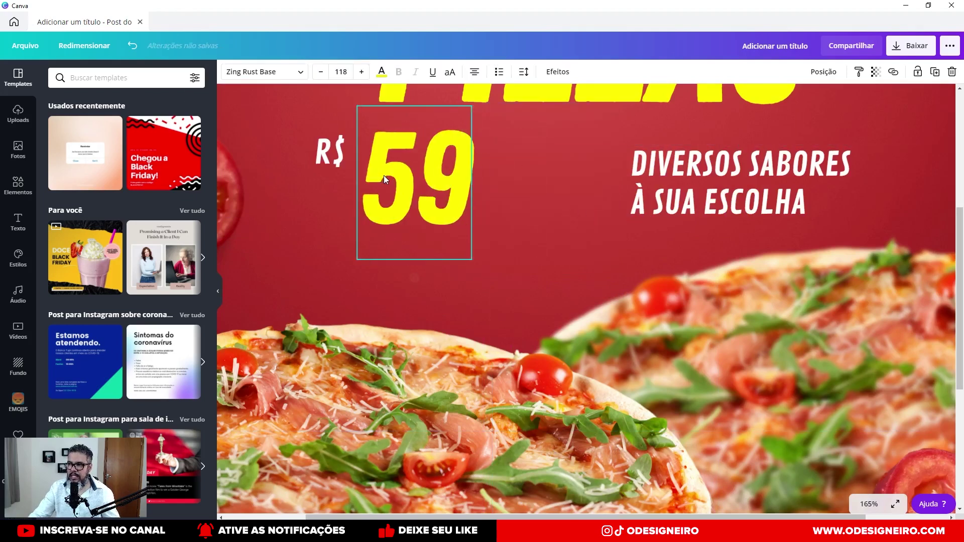
pyautogui.hotkey('ctrl', 'z')
pyautogui.hotkey('ctrl', 'z')
pyautogui.doubleClick(545, 183)
pyautogui.click(471, 184)
pyautogui.doubleClick(451, 185)
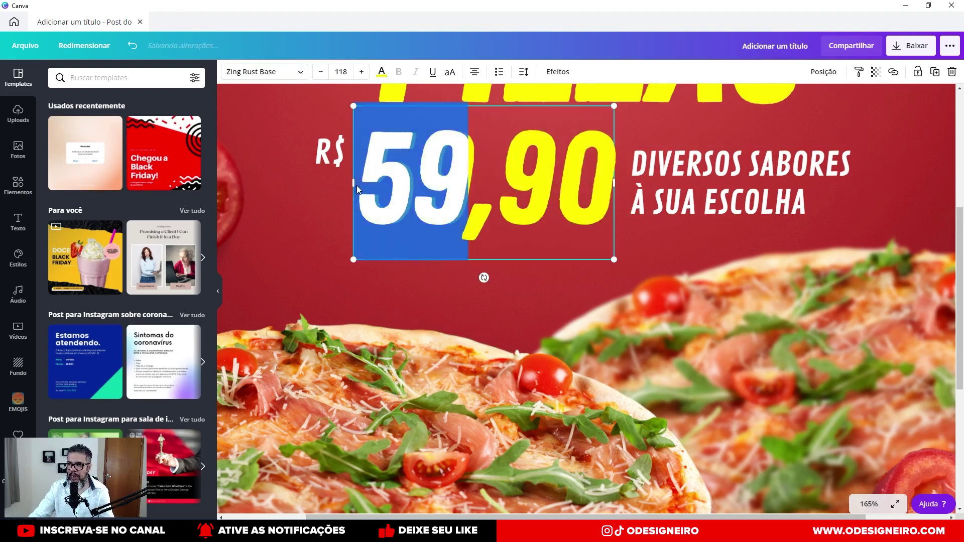
pyautogui.press('BackSpace')
pyautogui.moveTo(554, 106); pyautogui.dragTo(474, 193)
pyautogui.click(480, 294)
pyautogui.moveTo(464, 252); pyautogui.dragTo(531, 175)
# Enlarge 59 and ,90 together, centre the price, and tighten R$ and DIVERSOS SABORES around it.
pyautogui.keyDown('shift'); pyautogui.click(459, 204); pyautogui.keyUp('shift')
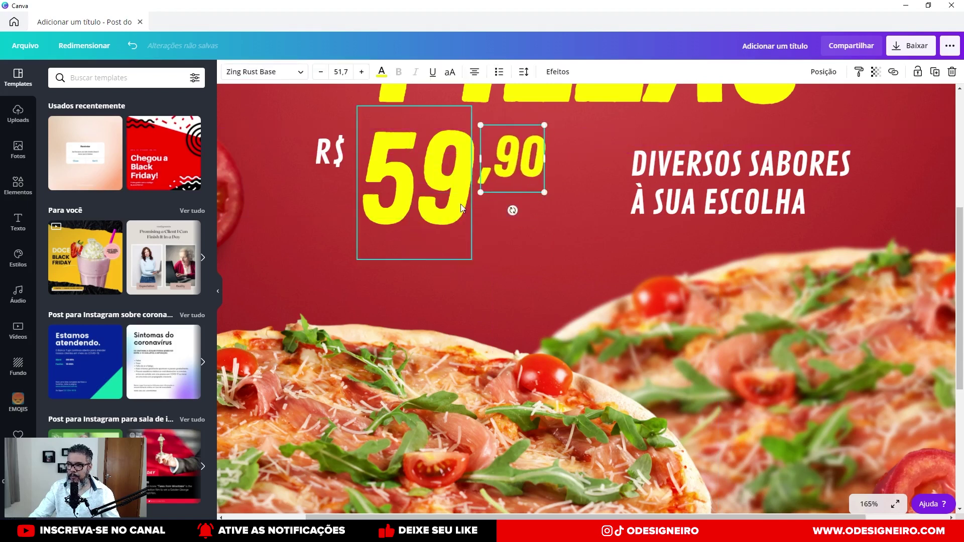
pyautogui.moveTo(545, 259); pyautogui.dragTo(591, 304)
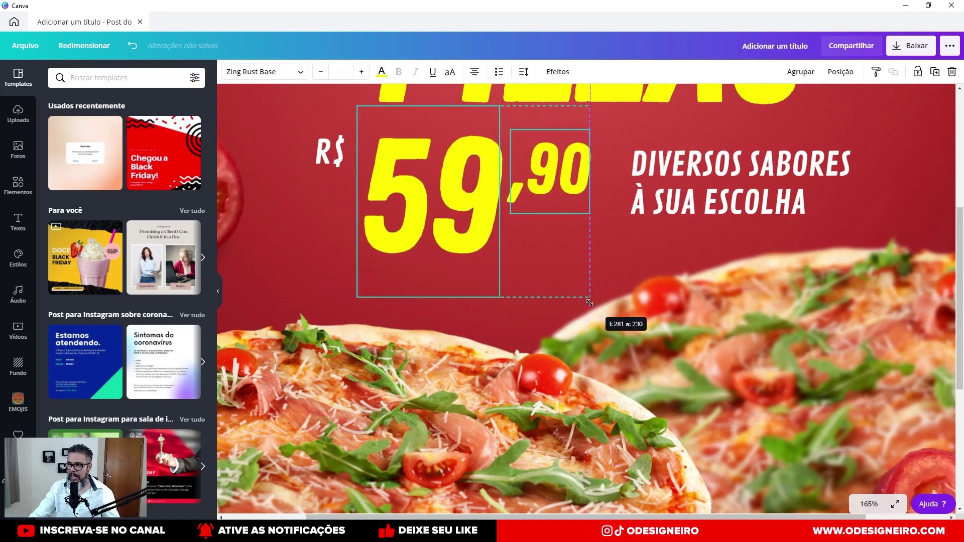
pyautogui.moveTo(474, 164); pyautogui.dragTo(493, 164)
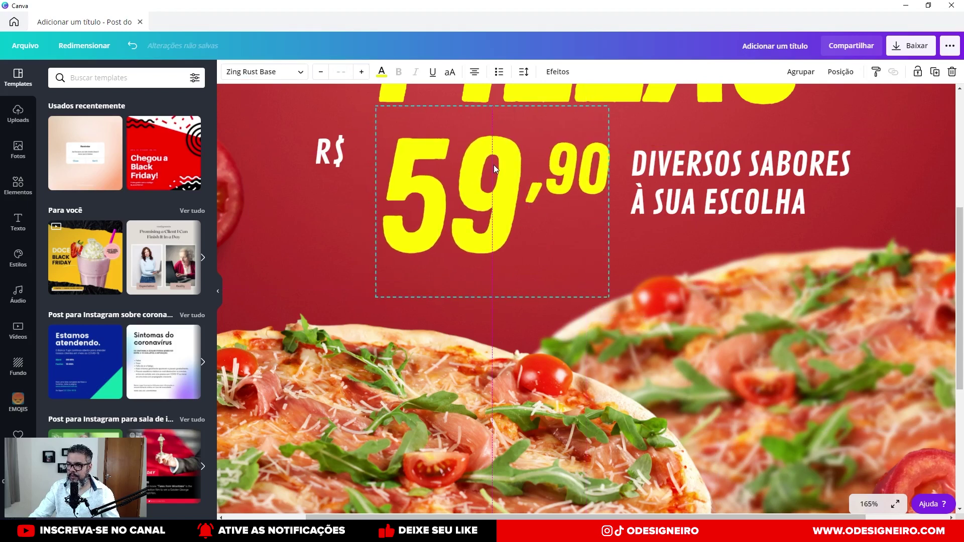
pyautogui.moveTo(331, 151); pyautogui.dragTo(359, 150)
pyautogui.click(667, 156)
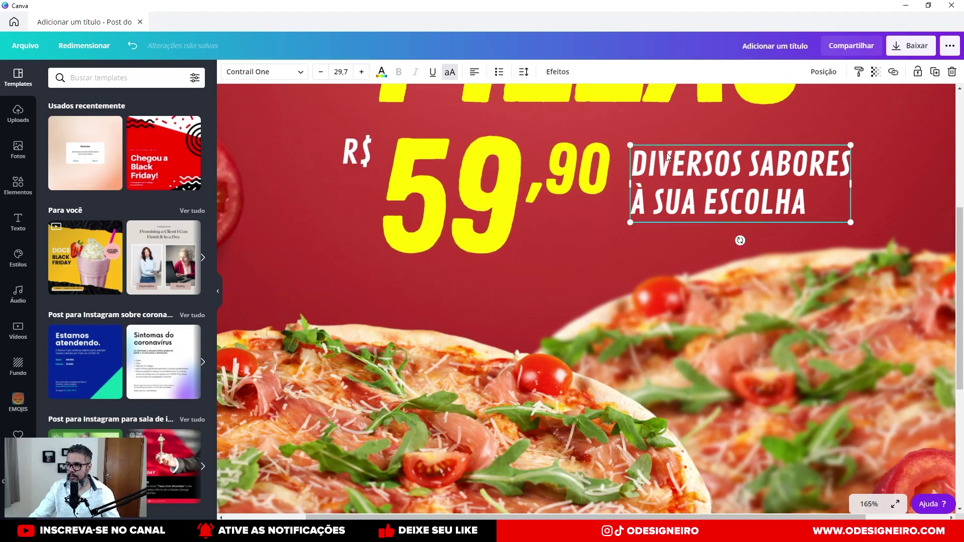
pyautogui.moveTo(667, 156); pyautogui.dragTo(661, 152)
pyautogui.moveTo(587, 162); pyautogui.dragTo(585, 155)
pyautogui.moveTo(679, 162); pyautogui.dragTo(679, 154)
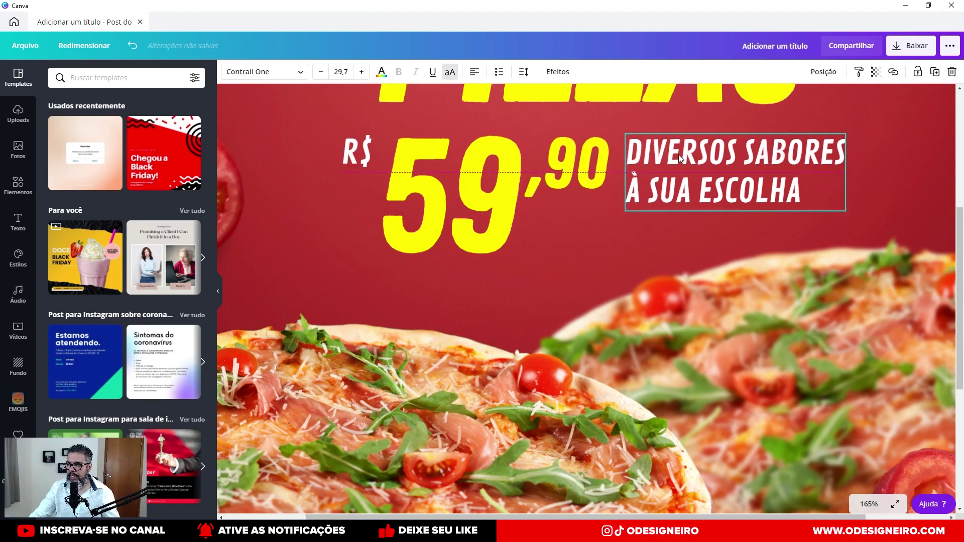
# Group 59 and ,90 into a single price element with Ctrl+G.
pyautogui.click(578, 178)
pyautogui.keyDown('shift'); pyautogui.click(491, 177); pyautogui.keyUp('shift')
pyautogui.hotkey('ctrl', 'g')
pyautogui.hotkey('ctrl', 'alt', '0')
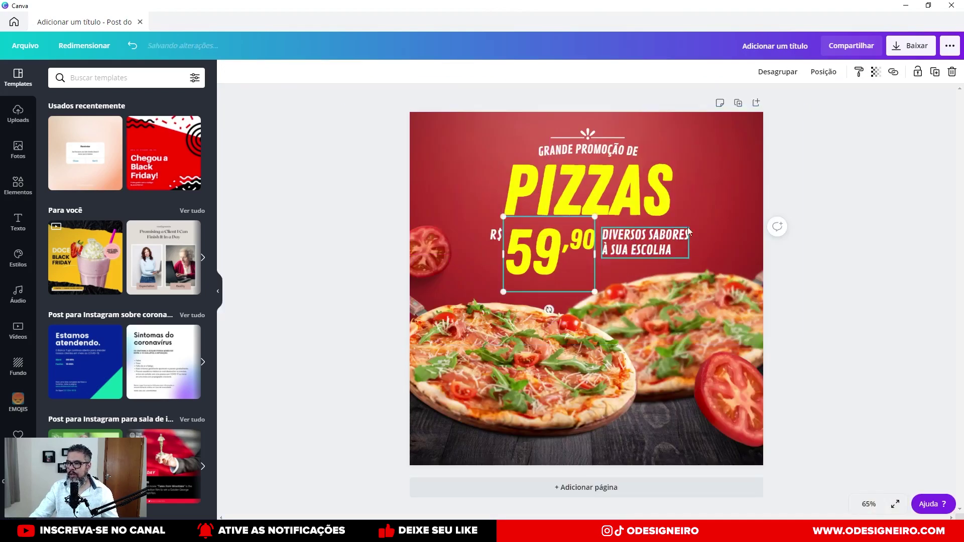
pyautogui.click(713, 207)
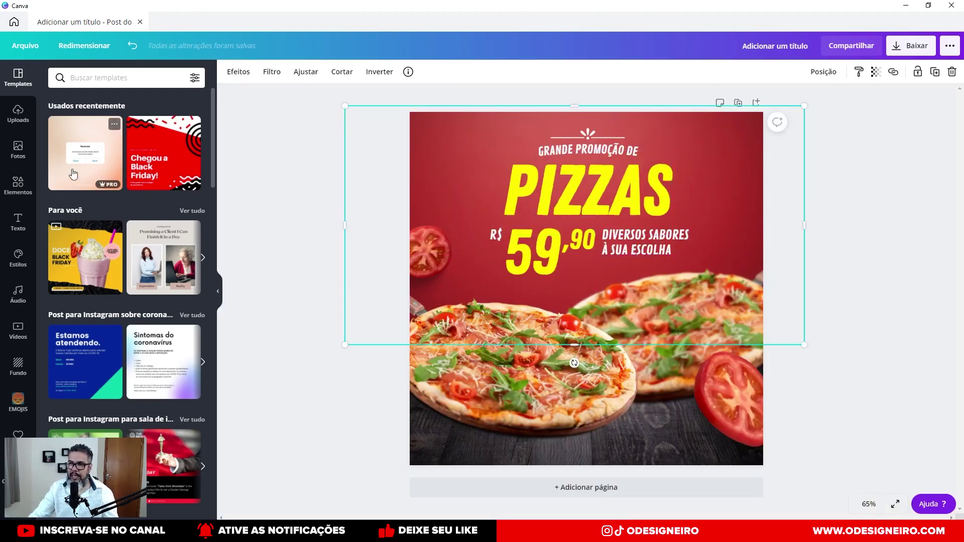
# Place a small pink brush stroke from Linhas right of PIZZAS and a duplicate on its left.
pyautogui.click(19, 186)
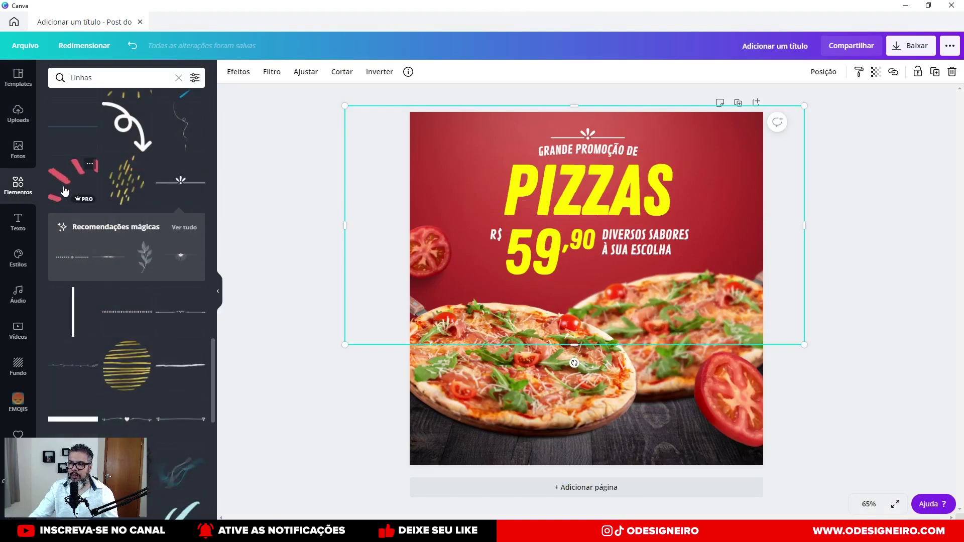
pyautogui.moveTo(85, 195)
pyautogui.mouseDown()
pyautogui.moveTo(150, 311)
pyautogui.moveTo(173, 316)
pyautogui.moveTo(673, 200)
pyautogui.moveTo(703, 143)
pyautogui.mouseUp()
pyautogui.moveTo(787, 130)
pyautogui.mouseDown()
pyautogui.moveTo(704, 241)
pyautogui.moveTo(696, 189)
pyautogui.mouseUp()
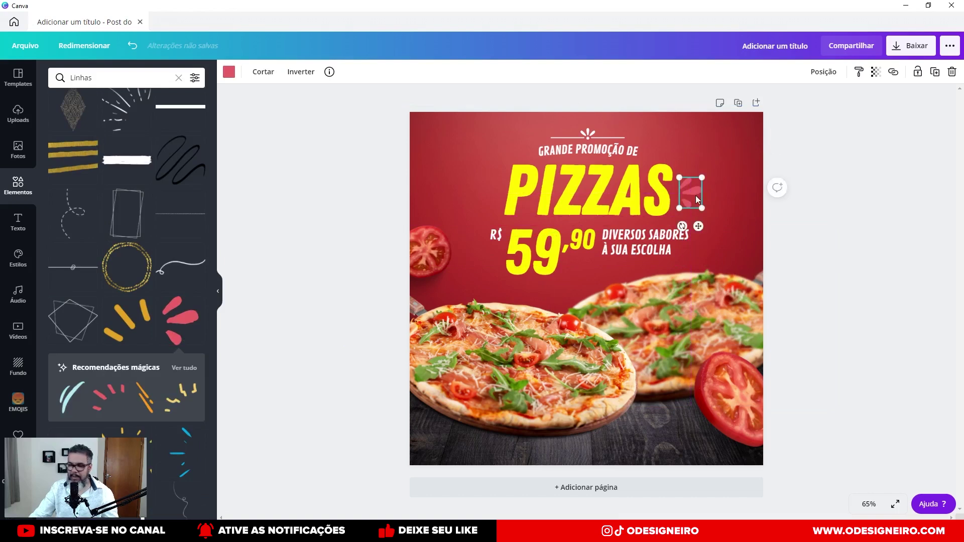
pyautogui.hotkey('ctrl', 'd')
pyautogui.moveTo(697, 200); pyautogui.dragTo(480, 185)
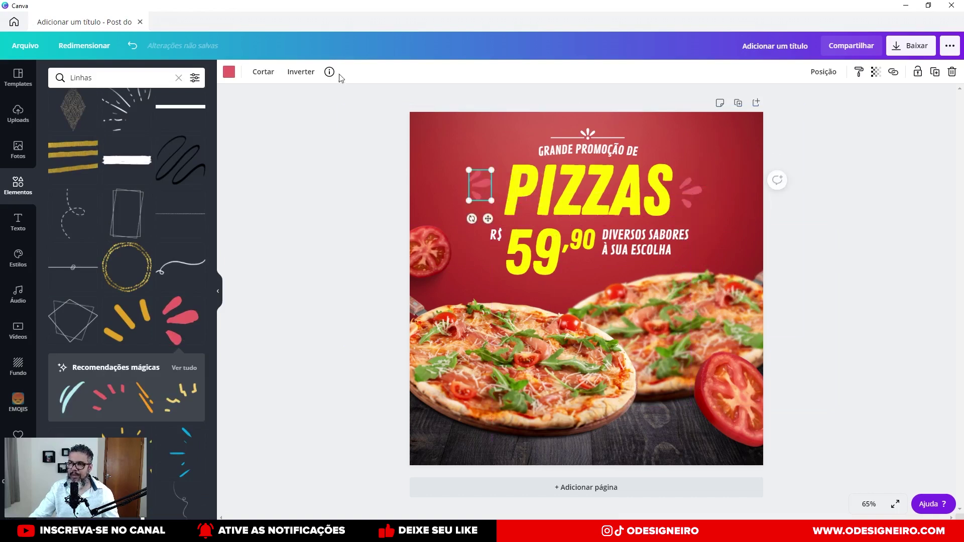
# Flip the left pink stroke horizontally so the two mirror each other.
pyautogui.click(301, 73)
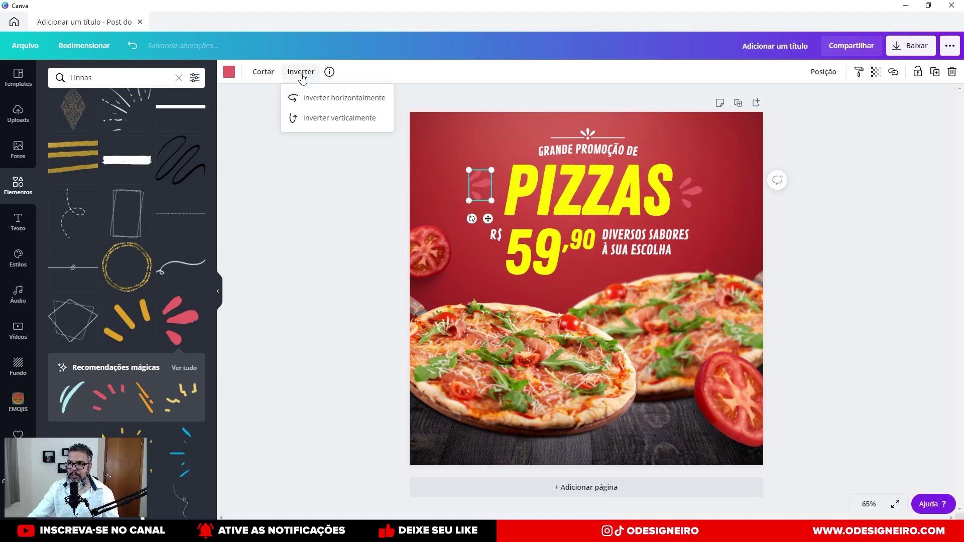
pyautogui.click(318, 97)
pyautogui.scroll(10, 488, 183)
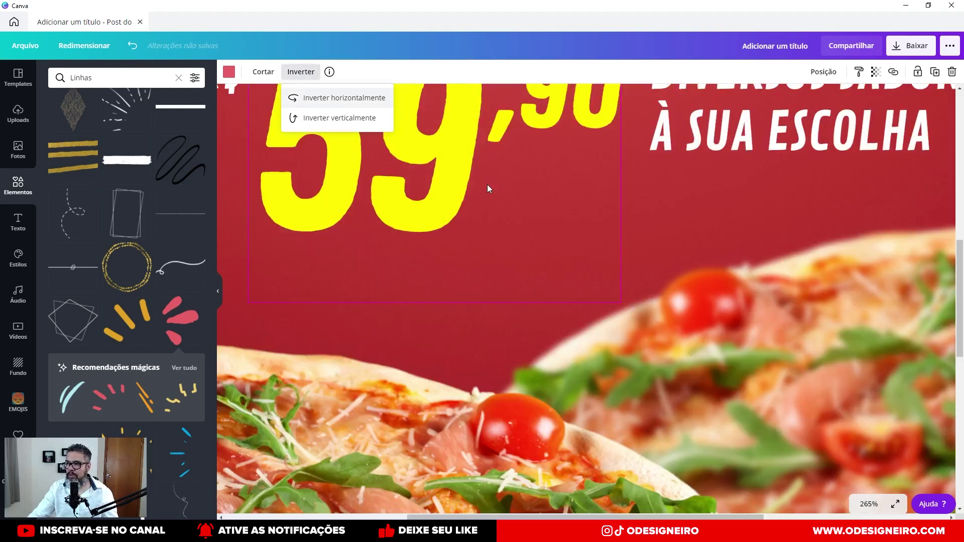
pyautogui.scroll(-10, 612, 203)
pyautogui.click(480, 186)
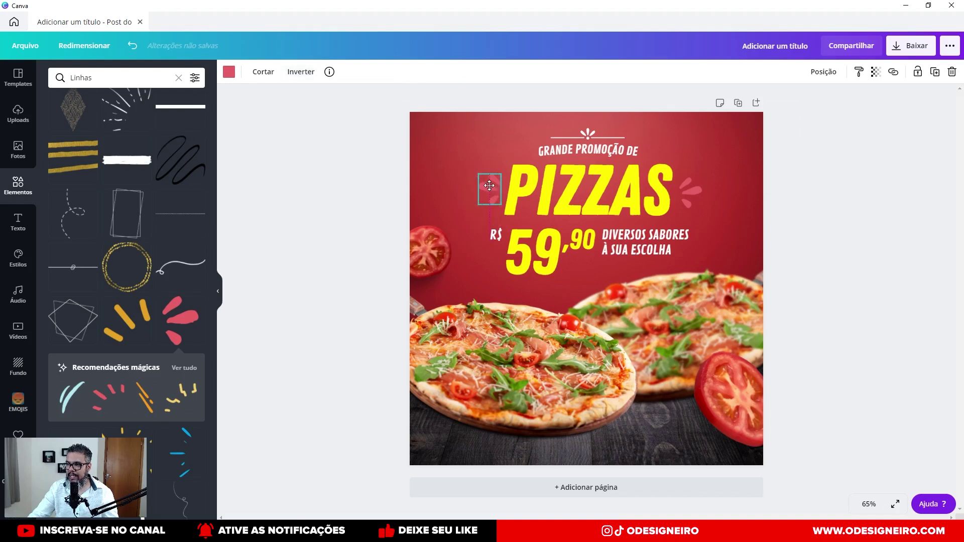
# Shrink both pink strokes and align them level with PIZZAS, discarding a trial dashed curly line.
pyautogui.click(692, 191)
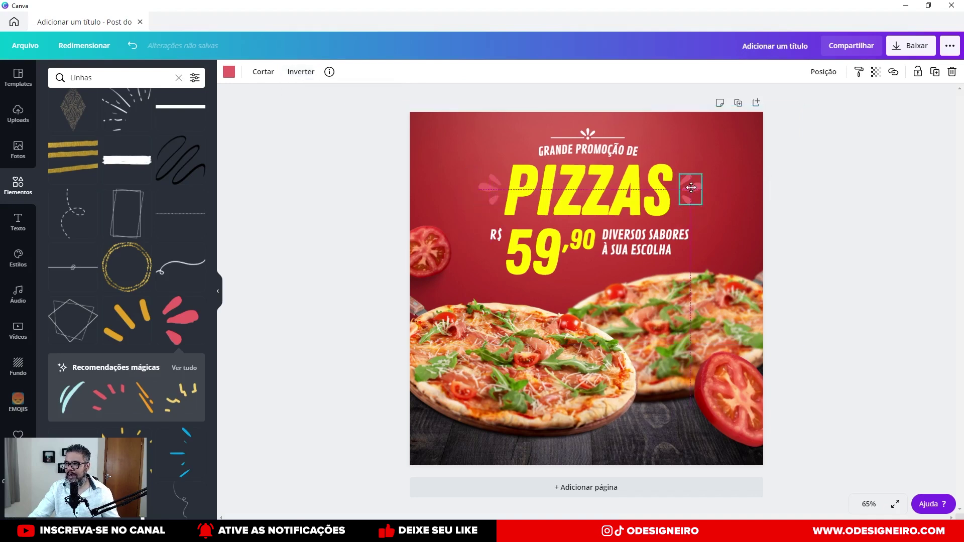
pyautogui.click(699, 193)
pyautogui.click(700, 193)
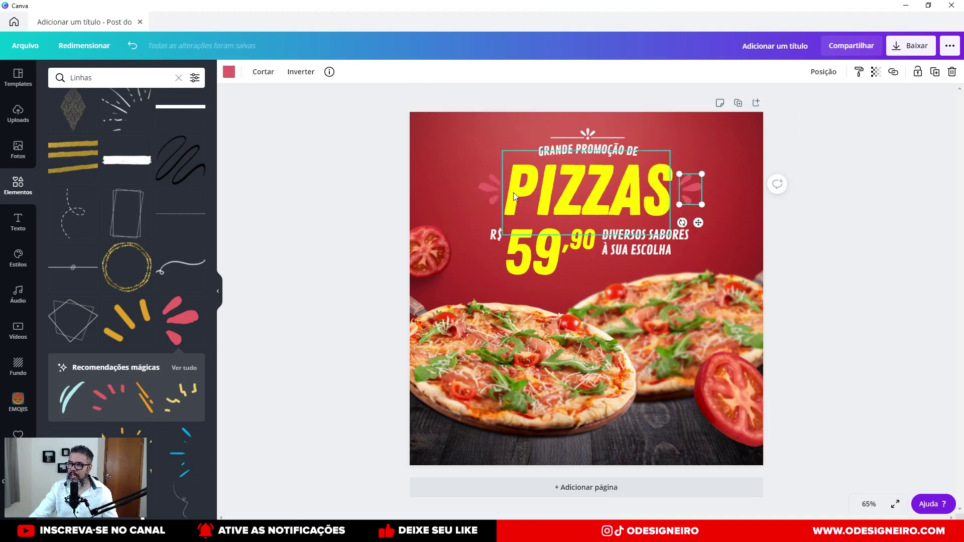
pyautogui.keyDown('shift'); pyautogui.click(493, 191); pyautogui.keyUp('shift')
pyautogui.moveTo(701, 176)
pyautogui.mouseDown()
pyautogui.moveTo(647, 190)
pyautogui.moveTo(689, 190)
pyautogui.mouseUp()
pyautogui.click(709, 188)
pyautogui.moveTo(484, 194); pyautogui.dragTo(489, 185)
pyautogui.click(695, 194)
pyautogui.moveTo(685, 193); pyautogui.dragTo(695, 186)
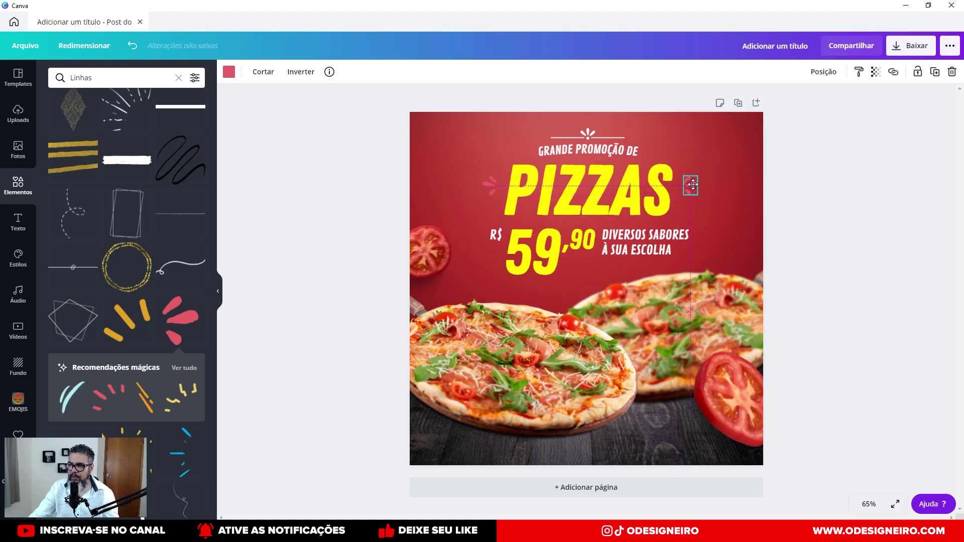
pyautogui.keyDown('shift'); pyautogui.click(491, 186); pyautogui.keyUp('shift')
pyautogui.moveTo(490, 189); pyautogui.dragTo(491, 187)
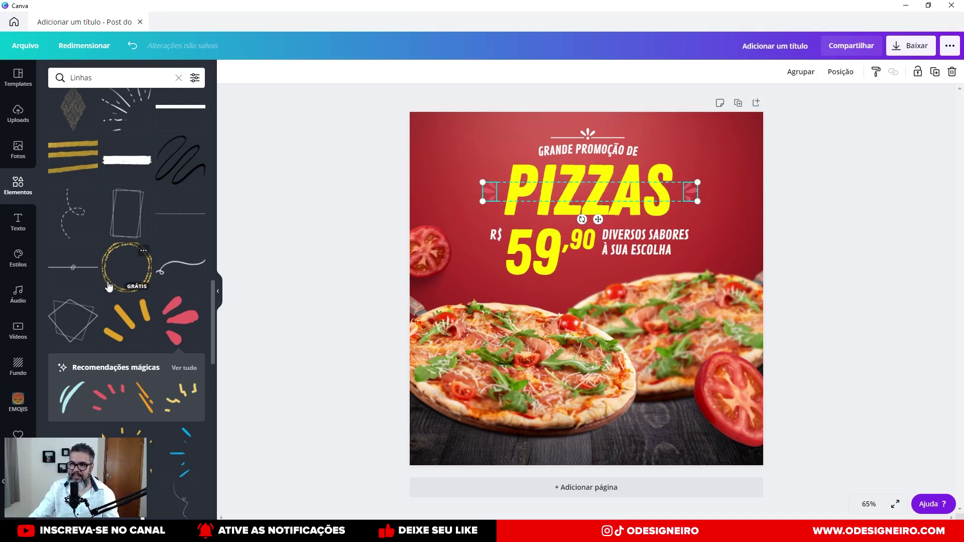
pyautogui.moveTo(74, 218); pyautogui.dragTo(745, 138)
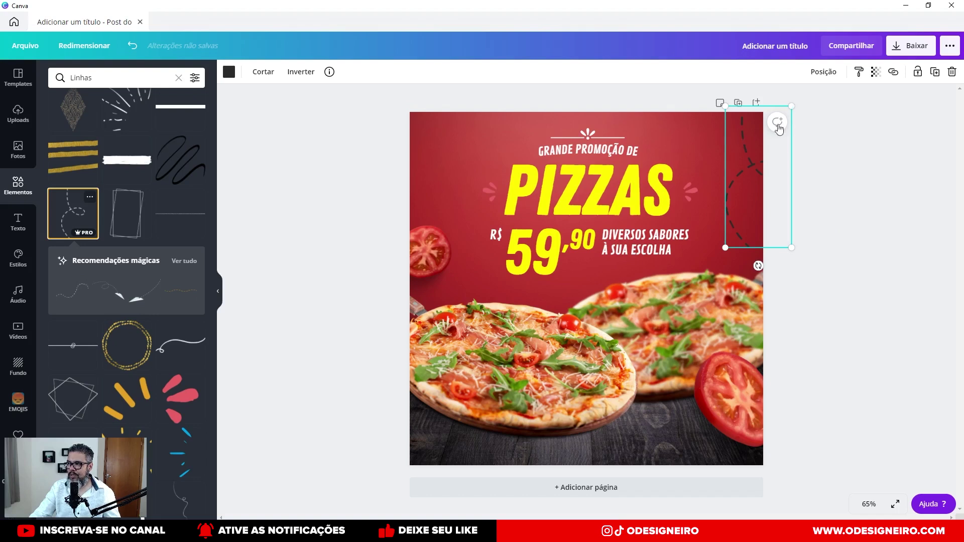
pyautogui.press('Delete')
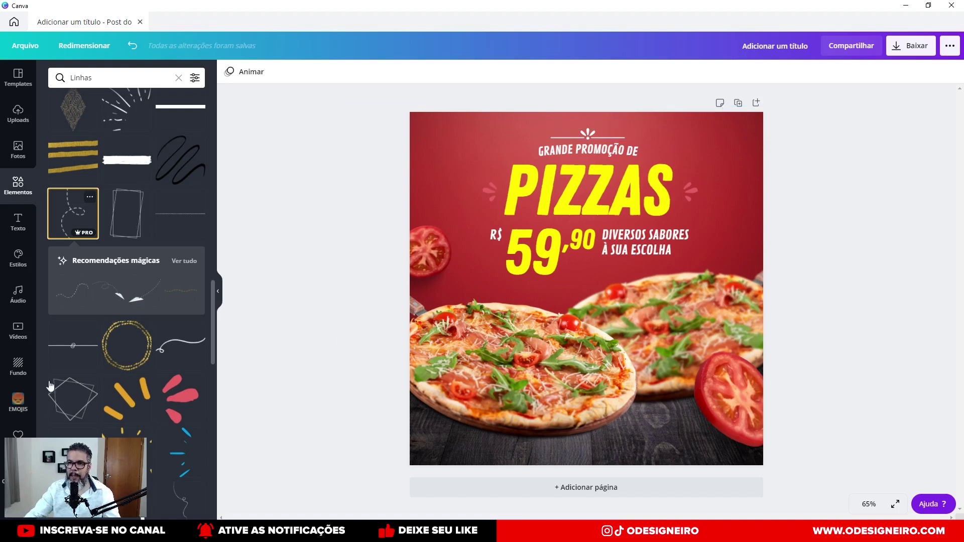
# Search the elements for 'logo pizzaria'.
pyautogui.click(19, 192)
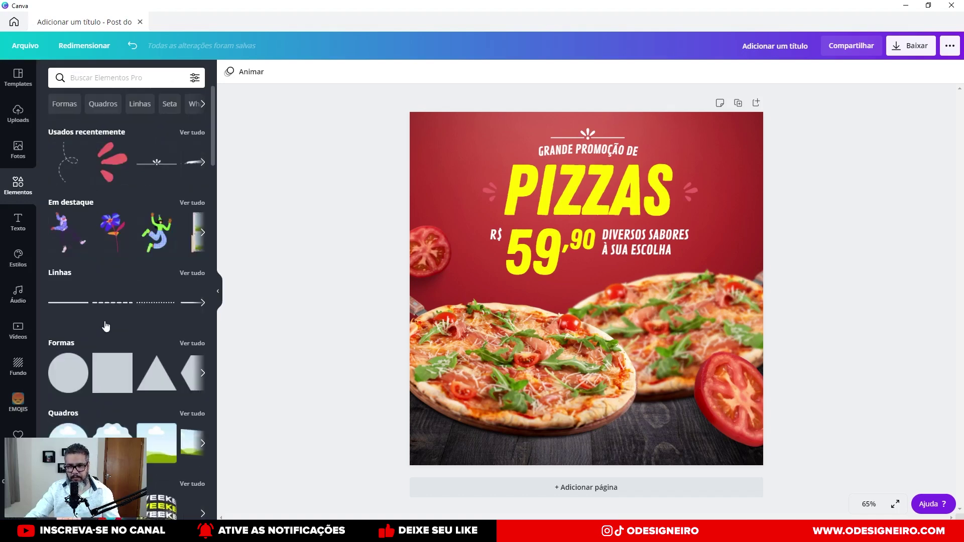
pyautogui.click(140, 82)
pyautogui.write('logo pizzar')
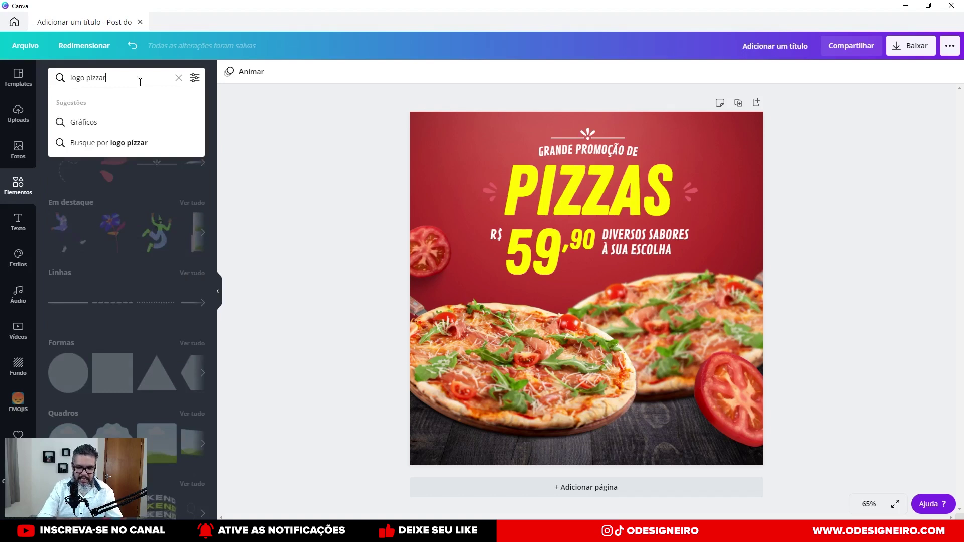
pyautogui.write('ia')
pyautogui.press('Return')
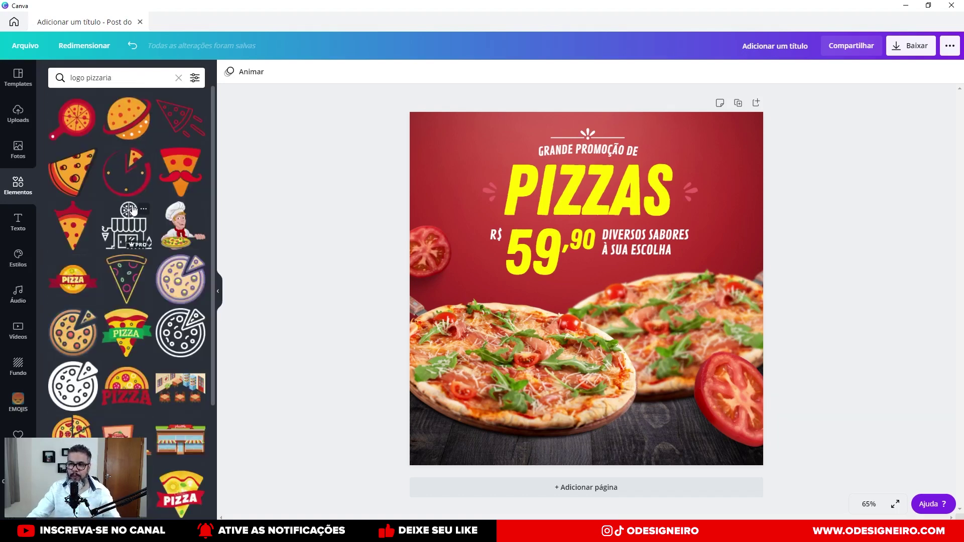
pyautogui.scroll(-5, 165, 353)
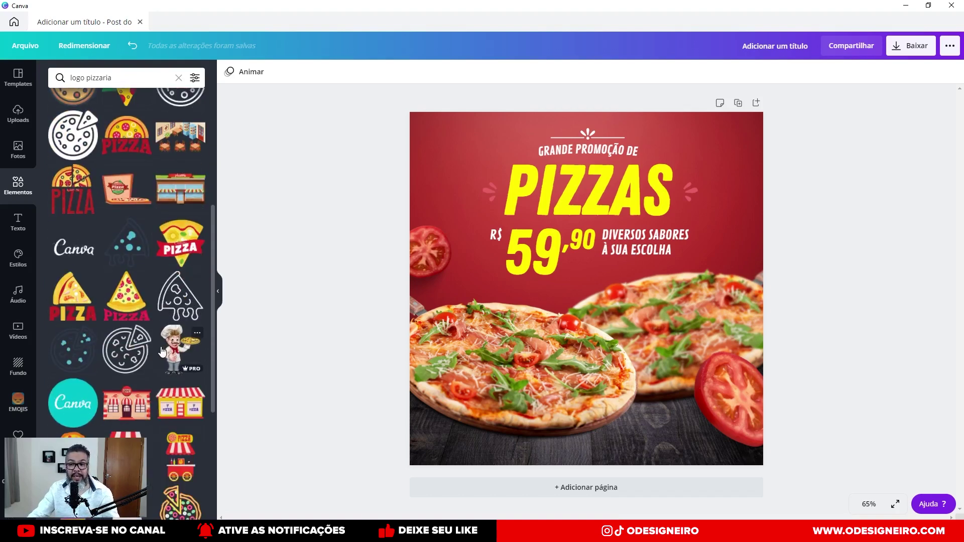
pyautogui.scroll(-7, 162, 352)
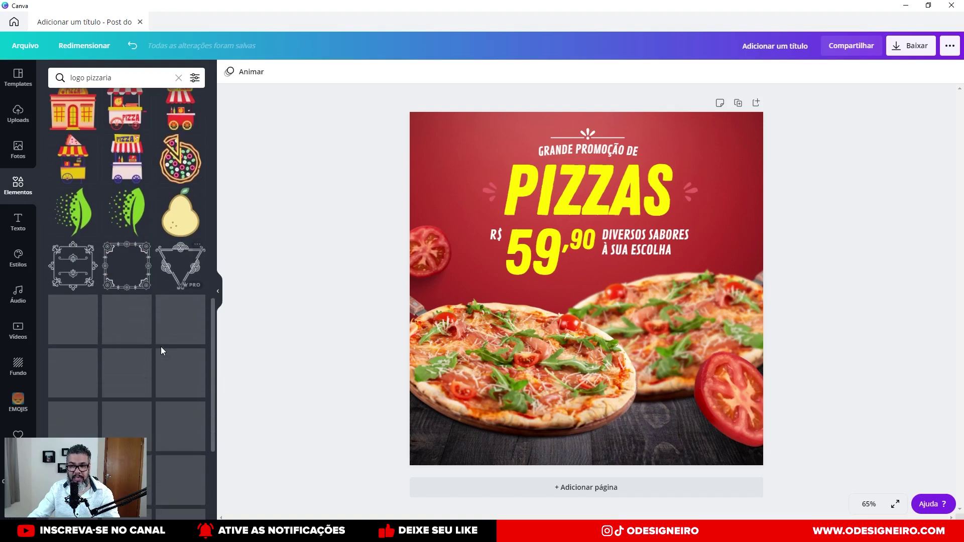
pyautogui.scroll(8, 160, 346)
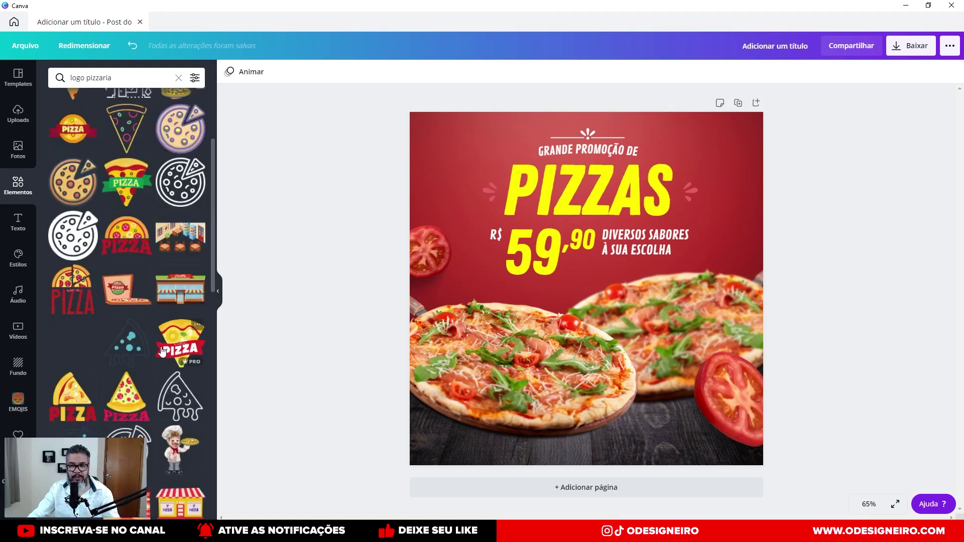
pyautogui.scroll(2, 161, 347)
# Place the PIZZA logo in the bottom-right corner at 159 by 122, then clear the search.
pyautogui.moveTo(120, 348); pyautogui.dragTo(598, 375)
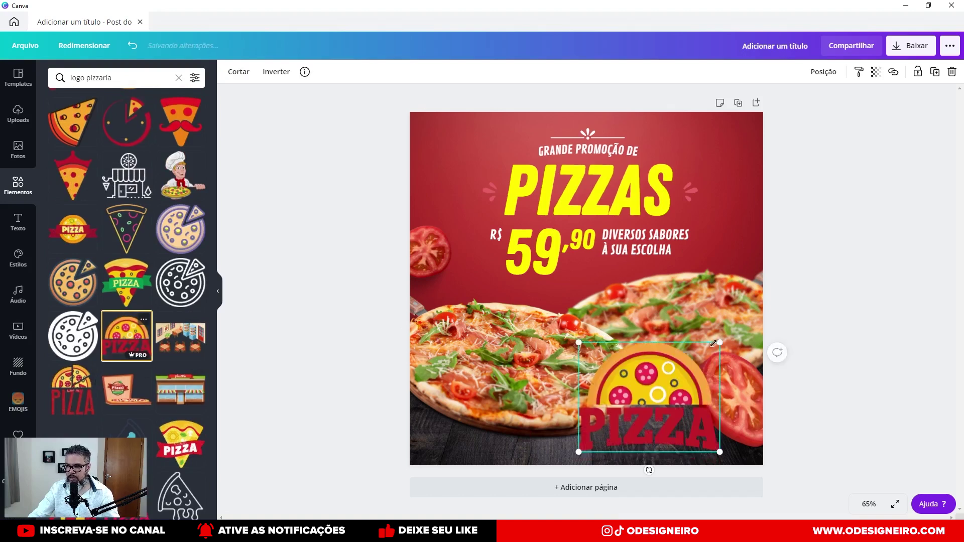
pyautogui.moveTo(719, 343); pyautogui.dragTo(696, 417)
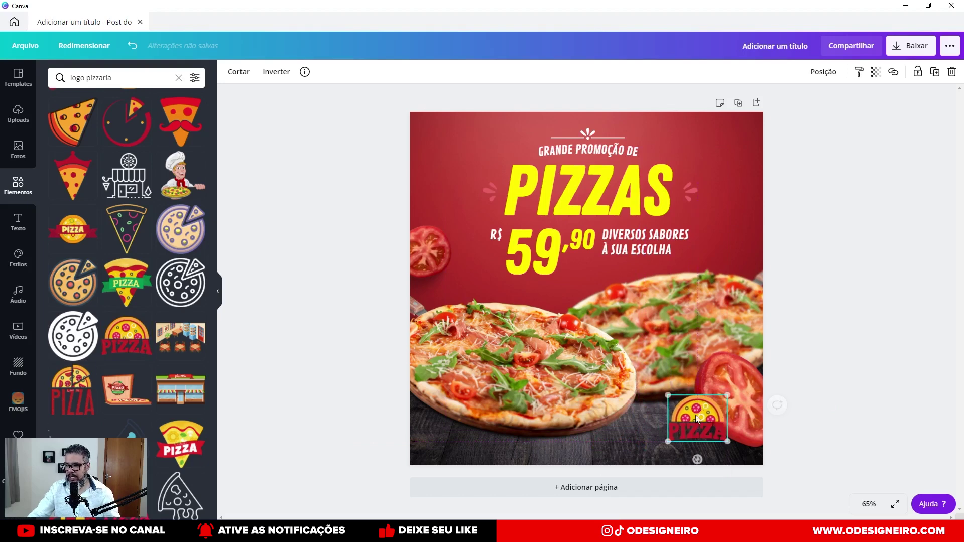
pyautogui.doubleClick(696, 435)
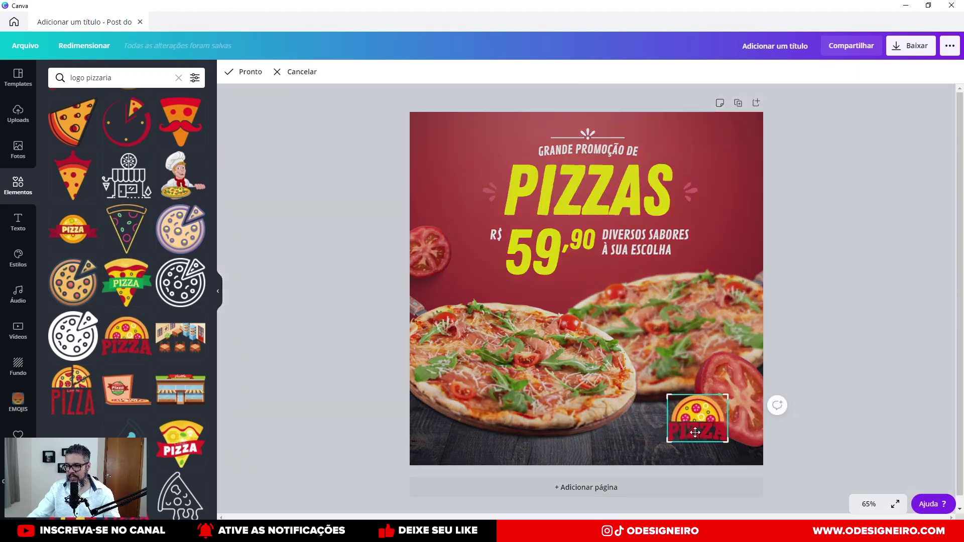
pyautogui.press('Return')
pyautogui.click(740, 406)
pyautogui.click(702, 425)
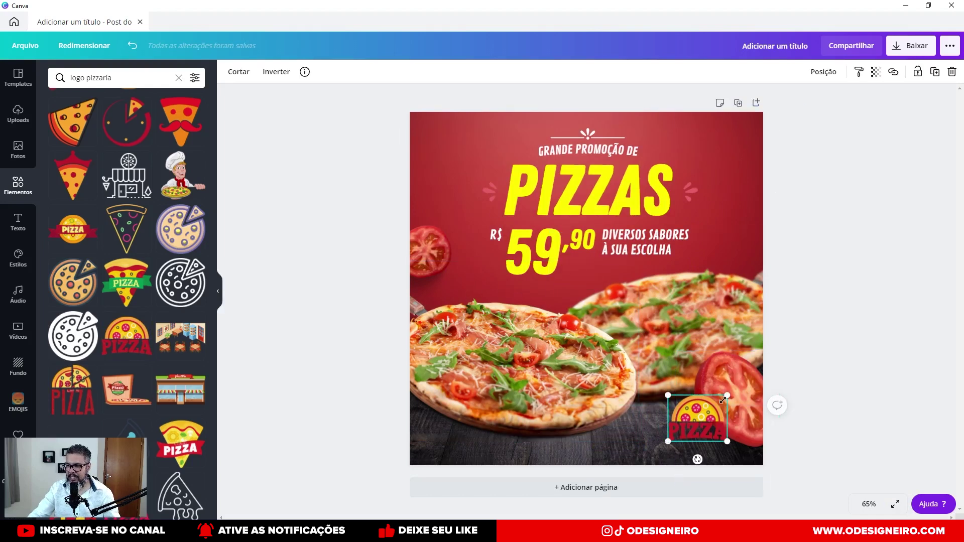
pyautogui.moveTo(727, 395); pyautogui.dragTo(713, 400)
pyautogui.moveTo(695, 432); pyautogui.dragTo(703, 433)
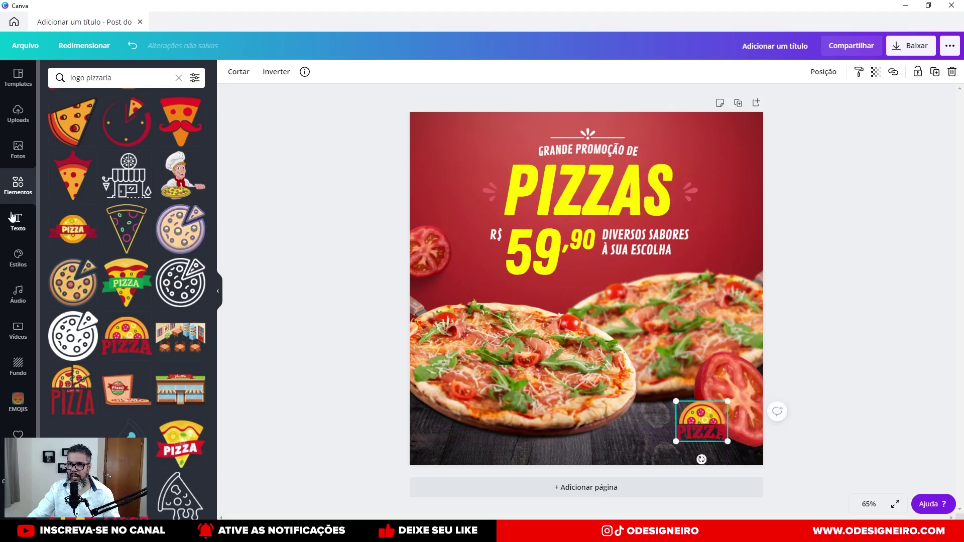
pyautogui.click(178, 78)
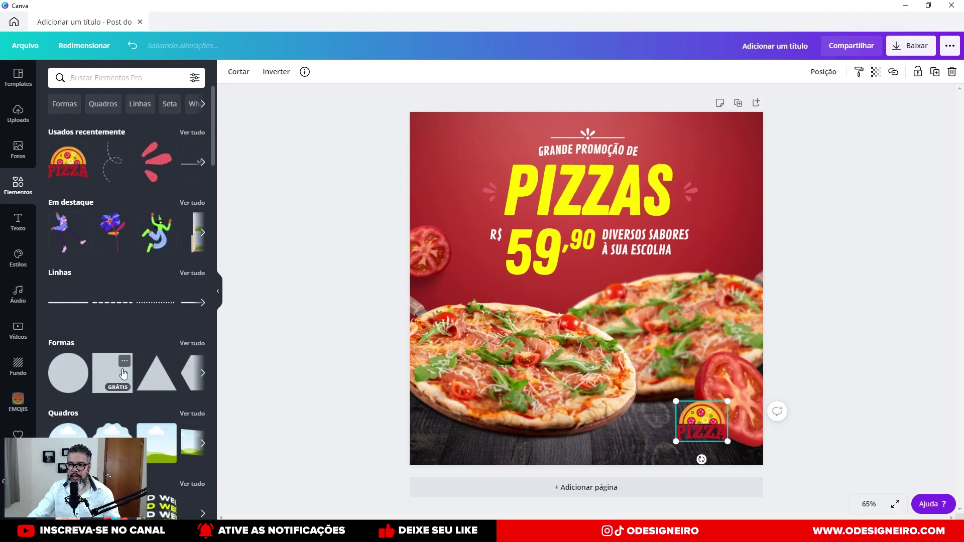
# Add a rectangle from the basic shapes and make both its colours white.
pyautogui.click(192, 343)
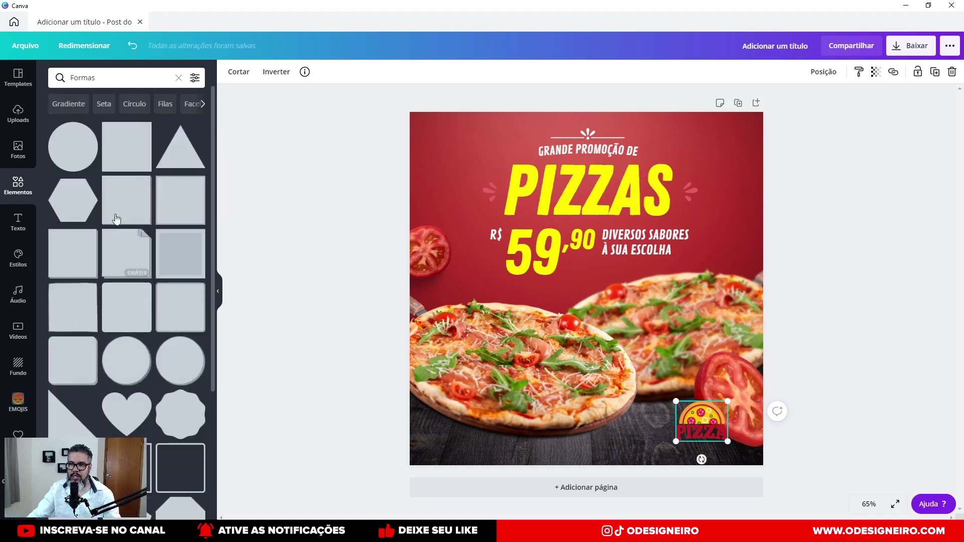
pyautogui.scroll(-1, 74, 216)
pyautogui.moveTo(75, 260); pyautogui.dragTo(585, 362)
pyautogui.moveTo(749, 333); pyautogui.dragTo(657, 423)
pyautogui.moveTo(595, 438); pyautogui.dragTo(587, 340)
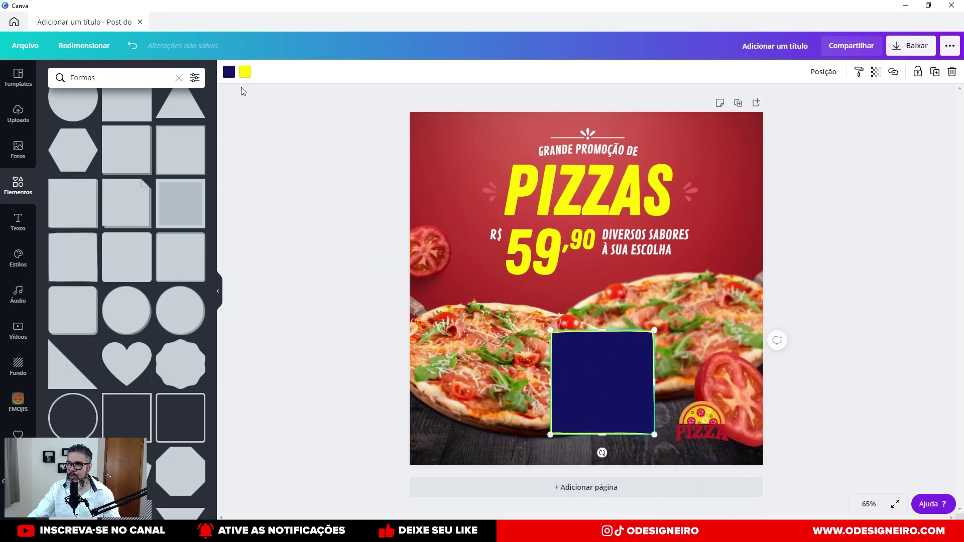
pyautogui.click(232, 76)
pyautogui.click(194, 372)
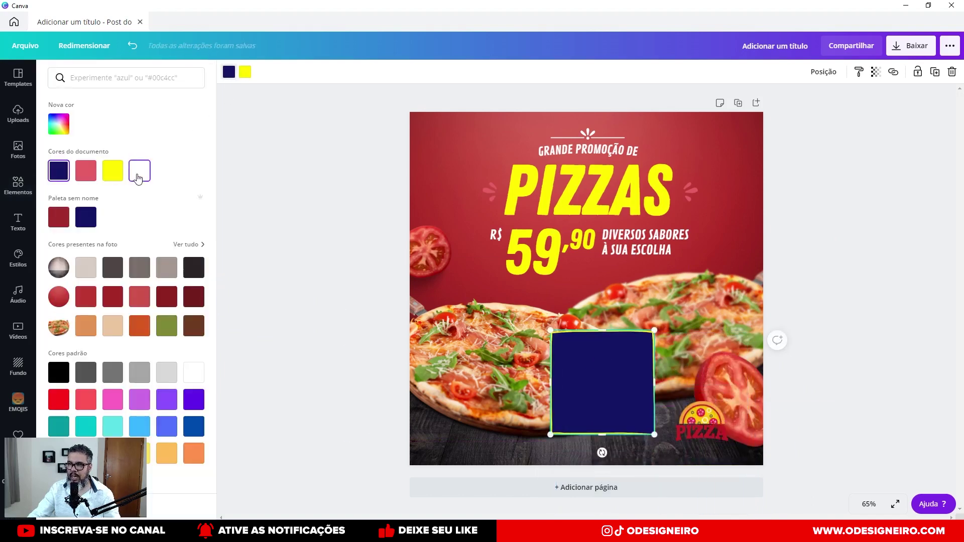
pyautogui.click(245, 75)
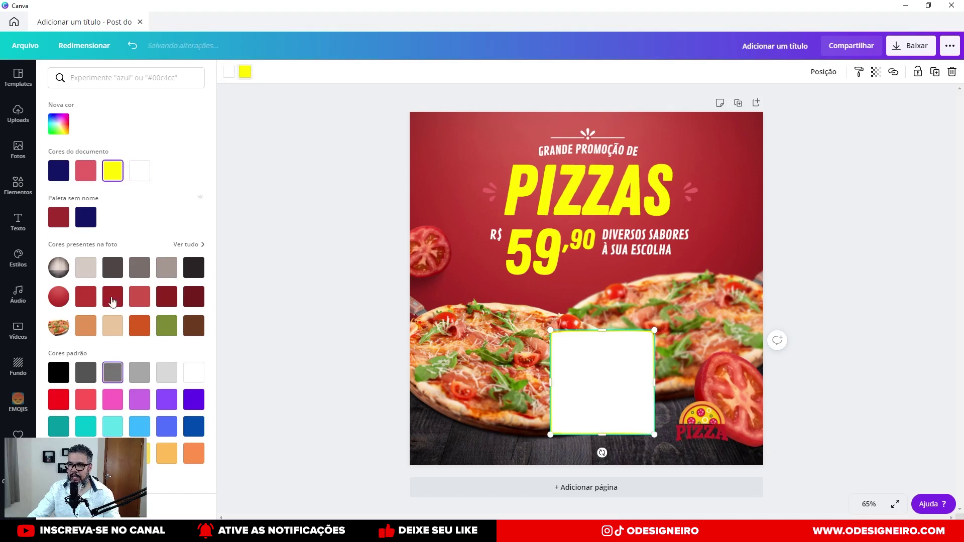
pyautogui.click(139, 171)
# Resize the white square to 227 by 228 and place it at the PIZZA logo.
pyautogui.moveTo(344, 259); pyautogui.dragTo(638, 441)
pyautogui.moveTo(619, 365); pyautogui.dragTo(715, 413)
pyautogui.moveTo(748, 380); pyautogui.dragTo(722, 404)
pyautogui.moveTo(678, 431); pyautogui.dragTo(696, 421)
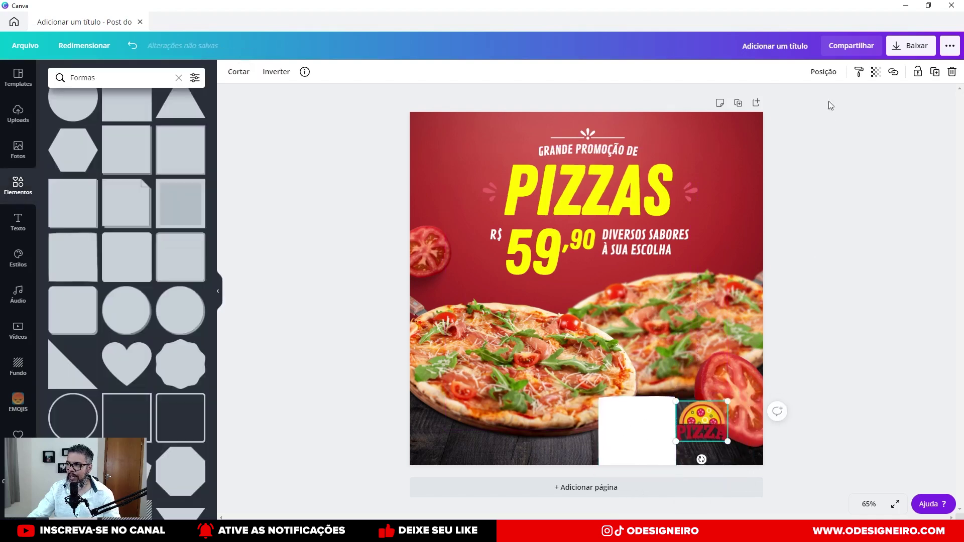
pyautogui.click(823, 72)
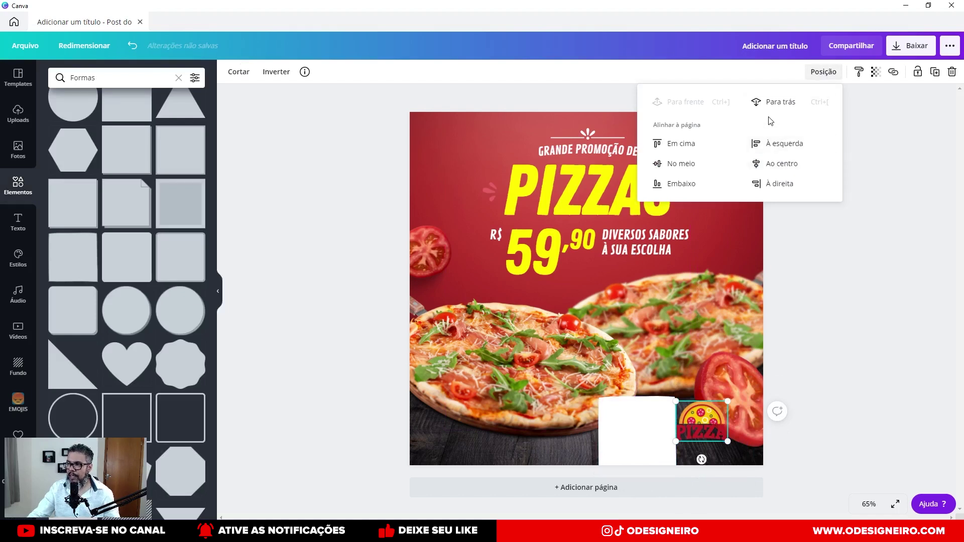
pyautogui.click(710, 426)
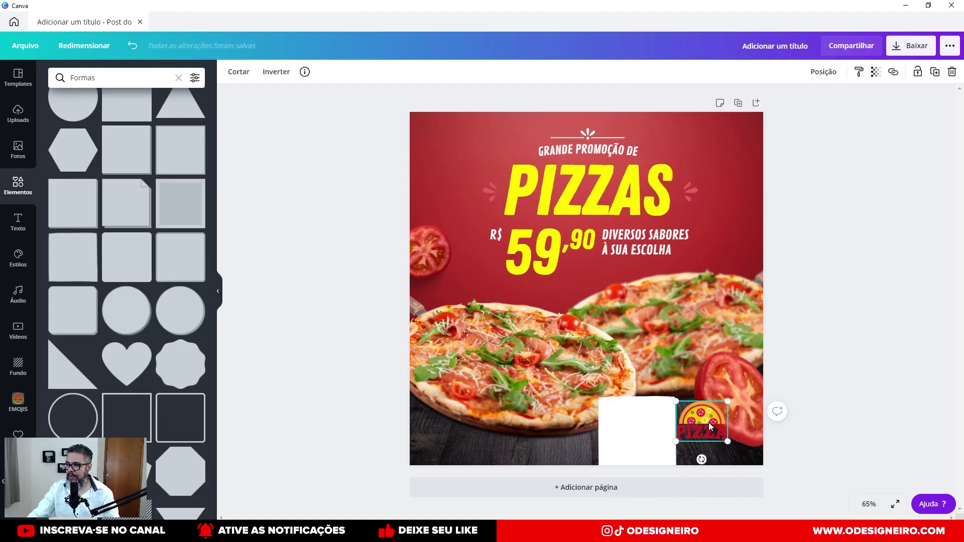
pyautogui.click(824, 72)
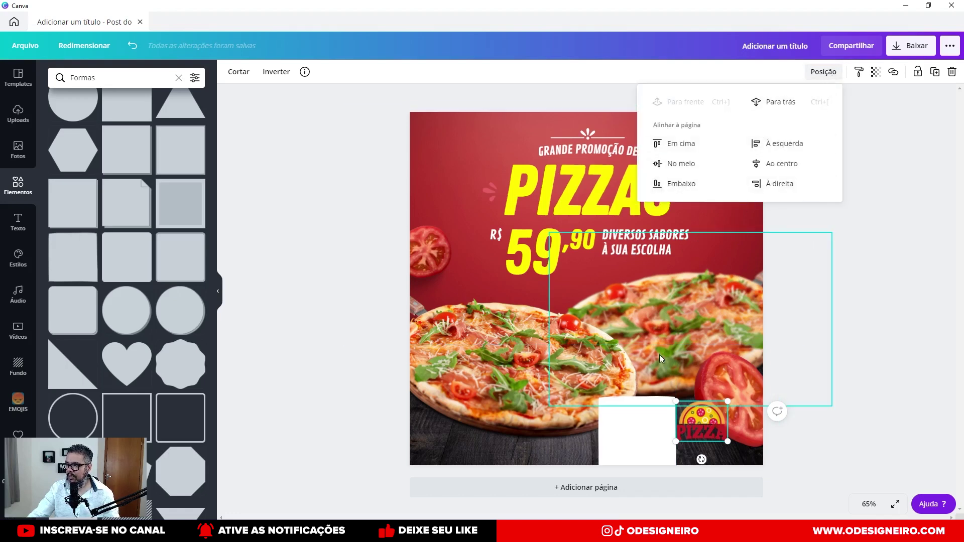
pyautogui.click(704, 422)
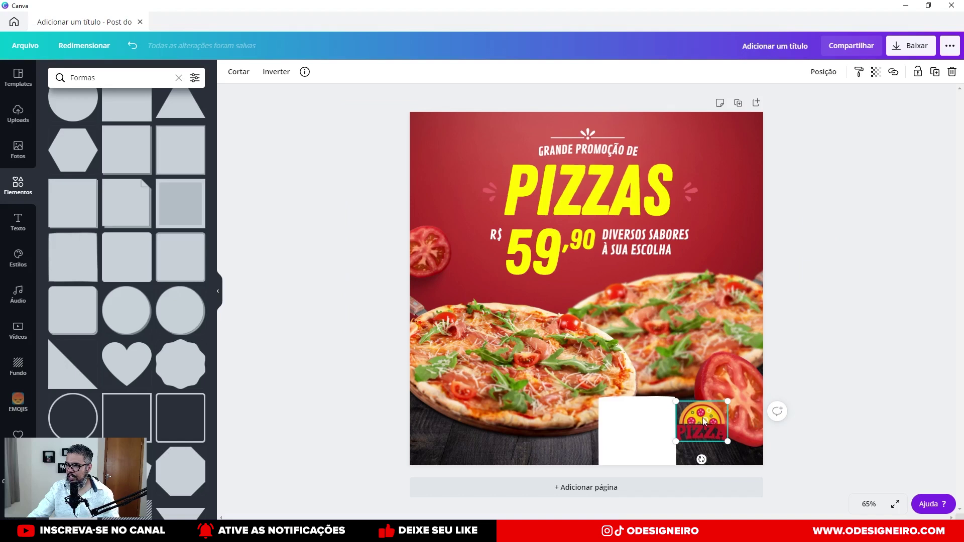
pyautogui.moveTo(699, 421); pyautogui.dragTo(694, 420)
# Move the white square back one layer so it sits behind the PIZZA logo.
pyautogui.click(645, 424)
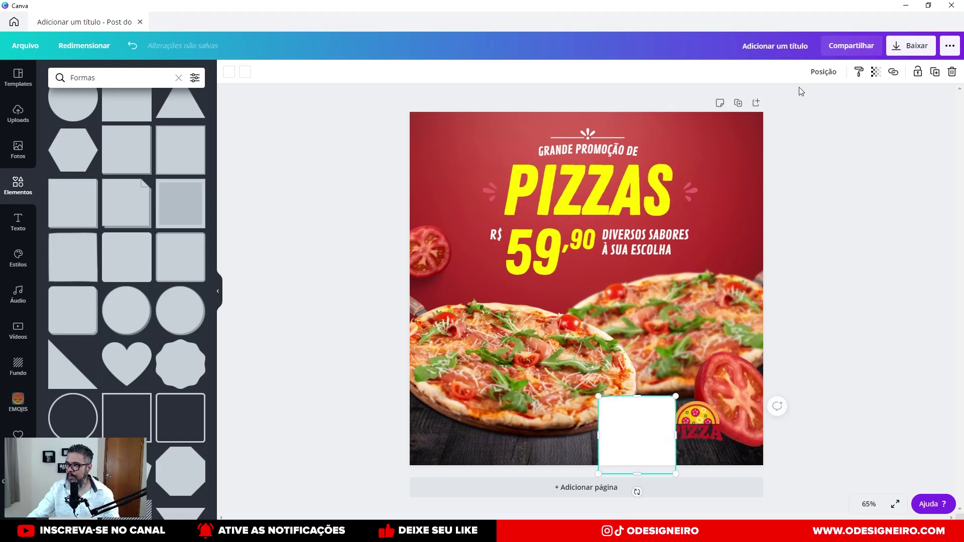
pyautogui.click(819, 73)
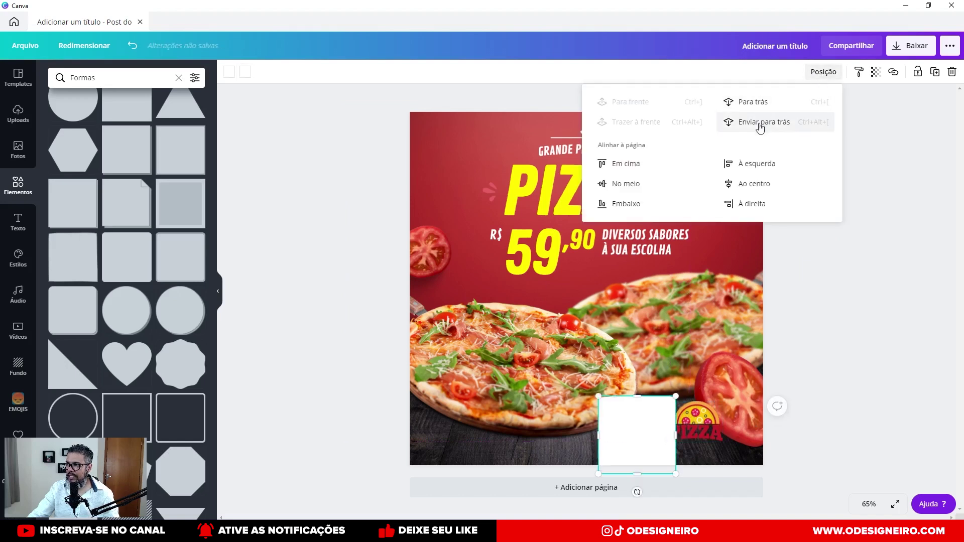
pyautogui.click(760, 126)
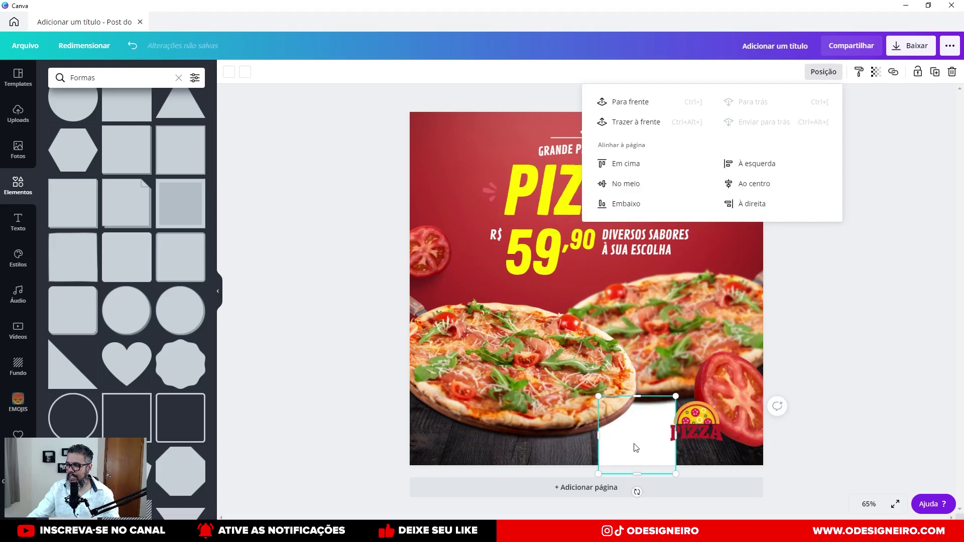
pyautogui.hotkey('ctrl', 'alt', ']')
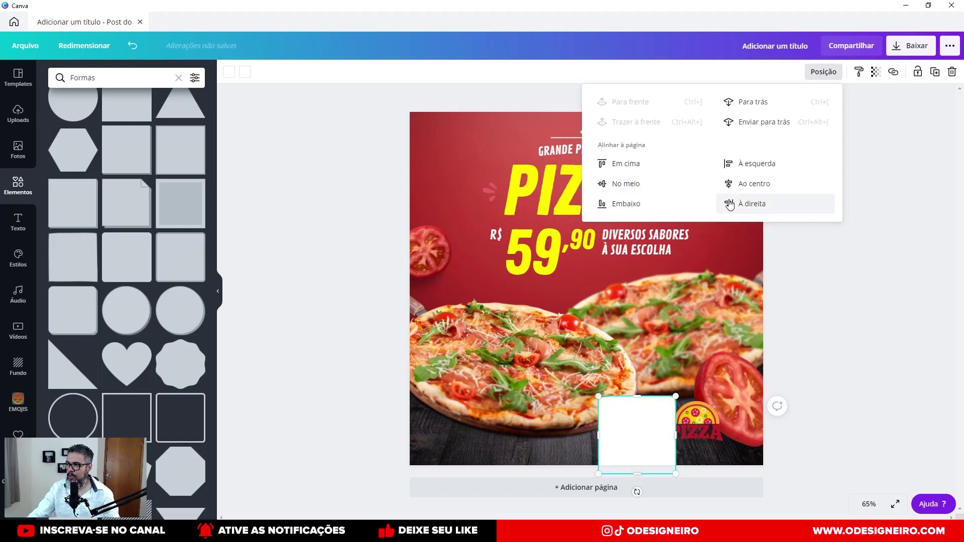
pyautogui.click(639, 426)
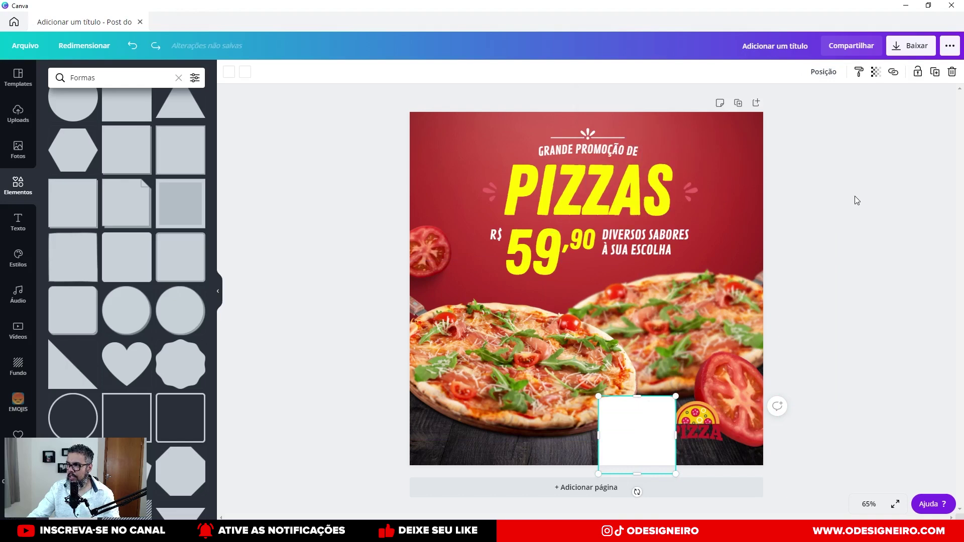
pyautogui.click(824, 74)
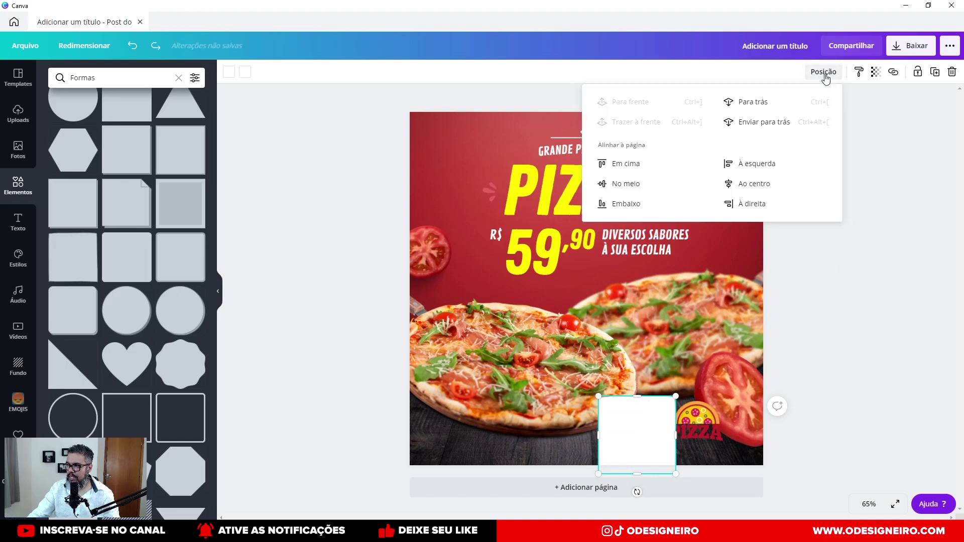
pyautogui.click(755, 122)
pyautogui.hotkey('ctrl', 'z')
pyautogui.click(753, 103)
pyautogui.moveTo(622, 456); pyautogui.dragTo(681, 441)
pyautogui.click(693, 426)
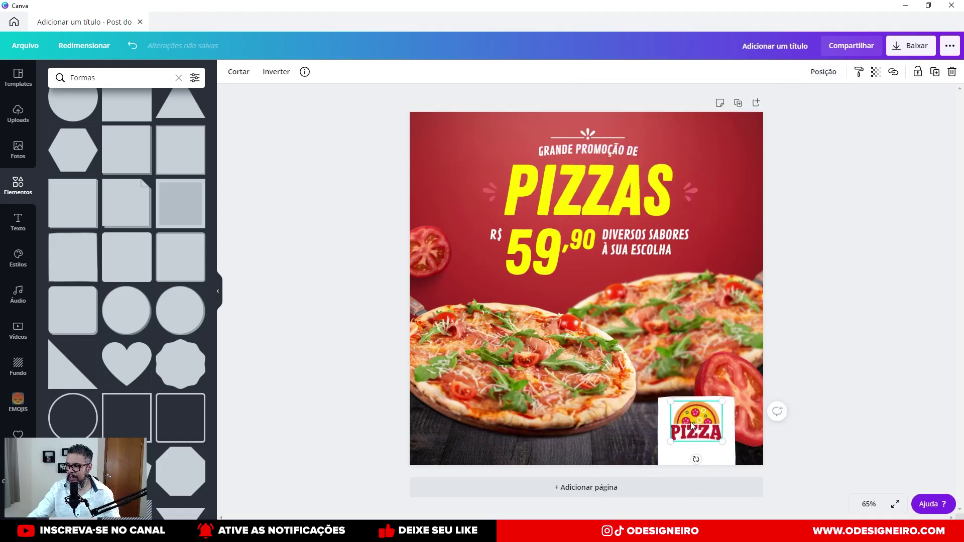
pyautogui.click(680, 458)
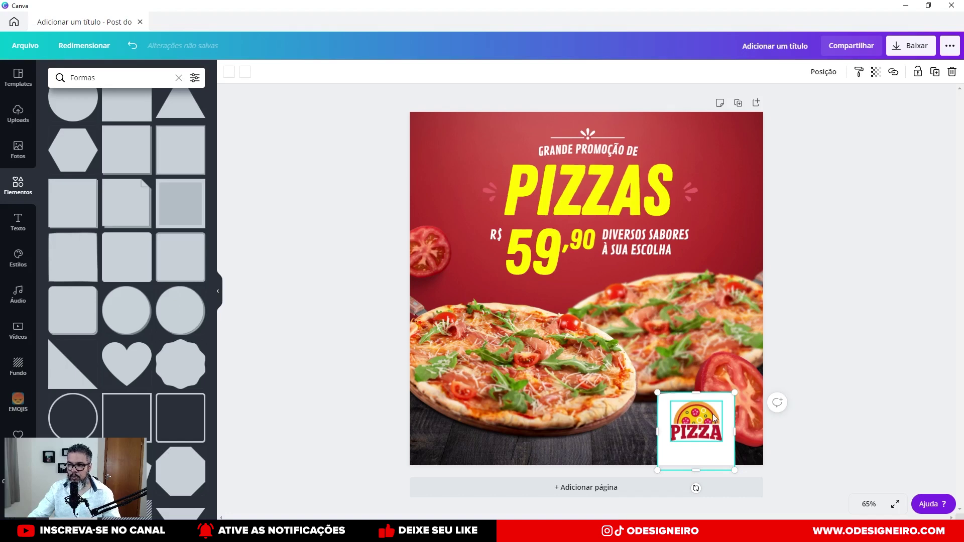
# Duplicate the flavours text to the lower-left and replace it with 'DELIVERY:' plus the phone number.
pyautogui.click(622, 240)
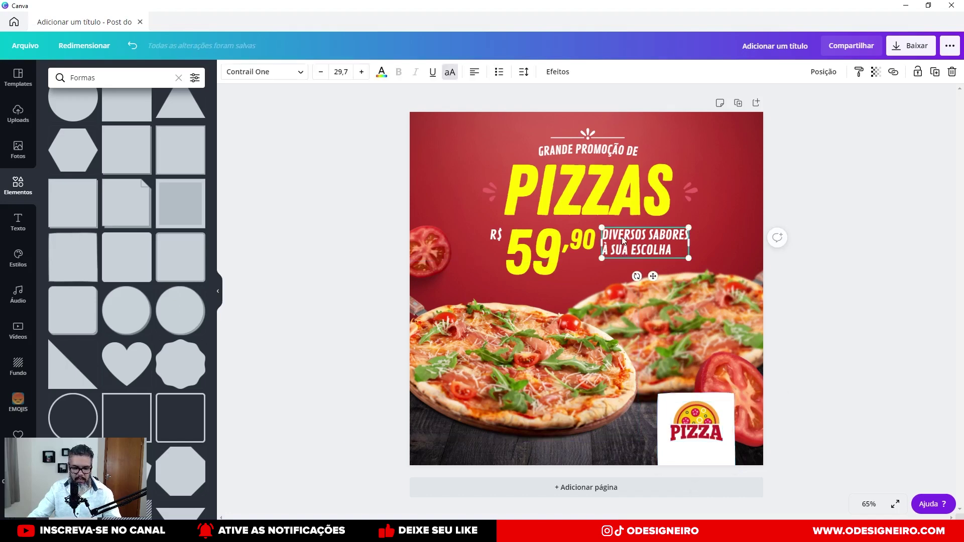
pyautogui.hotkey('ctrl', 'd')
pyautogui.moveTo(631, 242); pyautogui.dragTo(452, 433)
pyautogui.doubleClick(452, 433)
pyautogui.hotkey('ctrl', 'a')
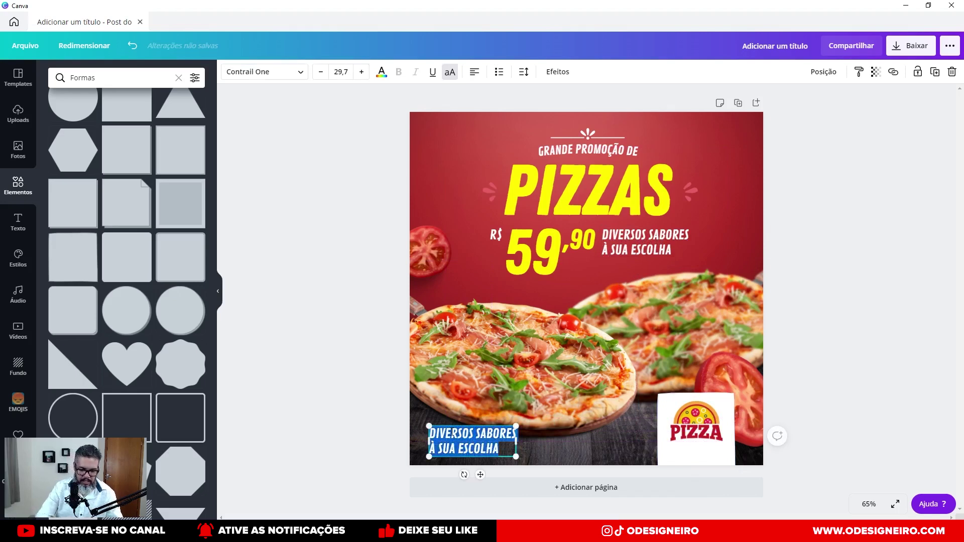
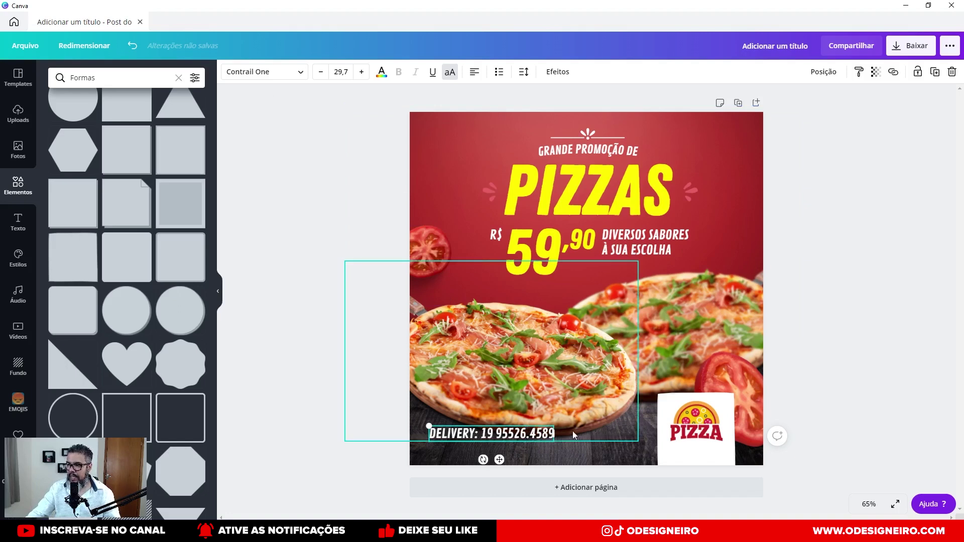
pyautogui.click(357, 387)
pyautogui.moveTo(514, 434)
pyautogui.mouseDown()
pyautogui.moveTo(538, 442)
pyautogui.moveTo(521, 435)
pyautogui.mouseUp()
# Nudge the front and back pizza photos slightly upward.
pyautogui.click(512, 364)
pyautogui.moveTo(512, 364); pyautogui.dragTo(509, 352)
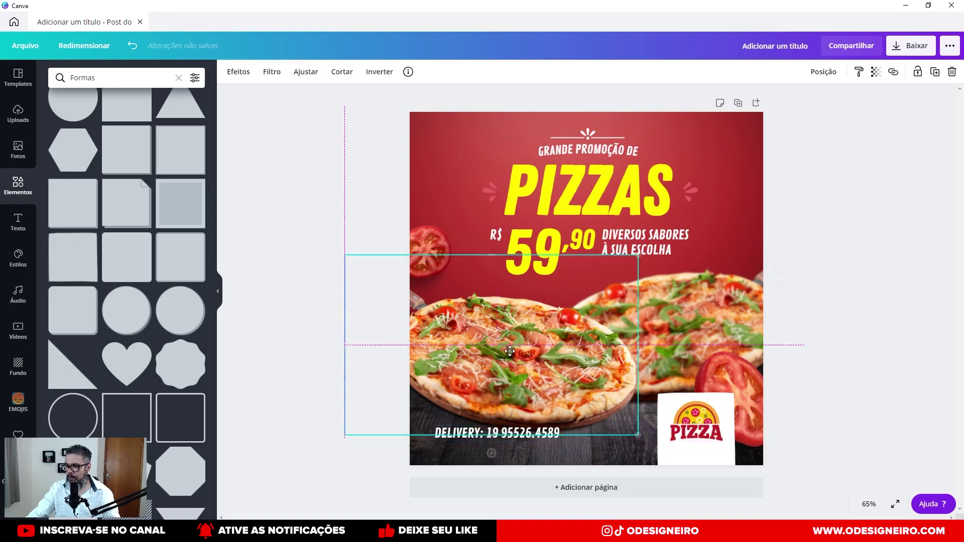
pyautogui.moveTo(583, 334); pyautogui.dragTo(715, 283)
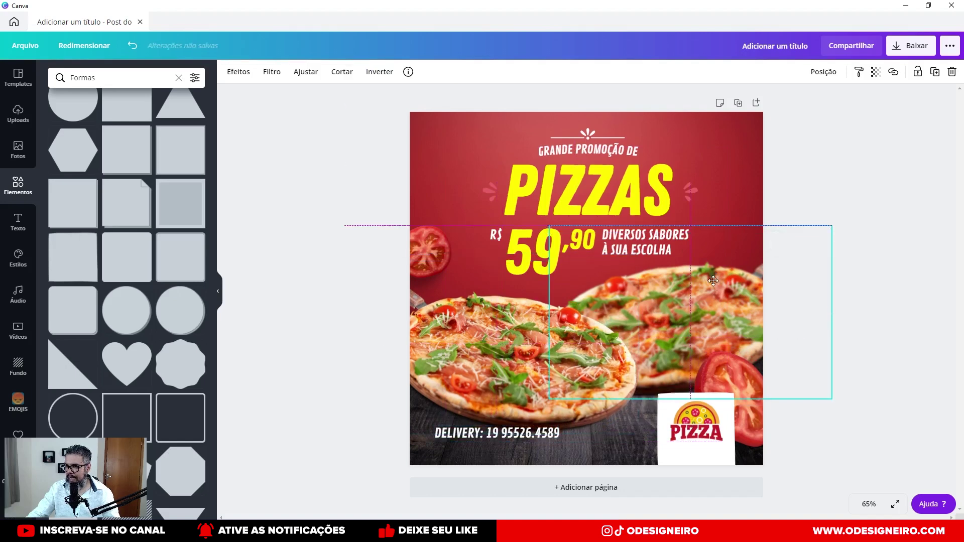
pyautogui.moveTo(730, 387); pyautogui.dragTo(730, 382)
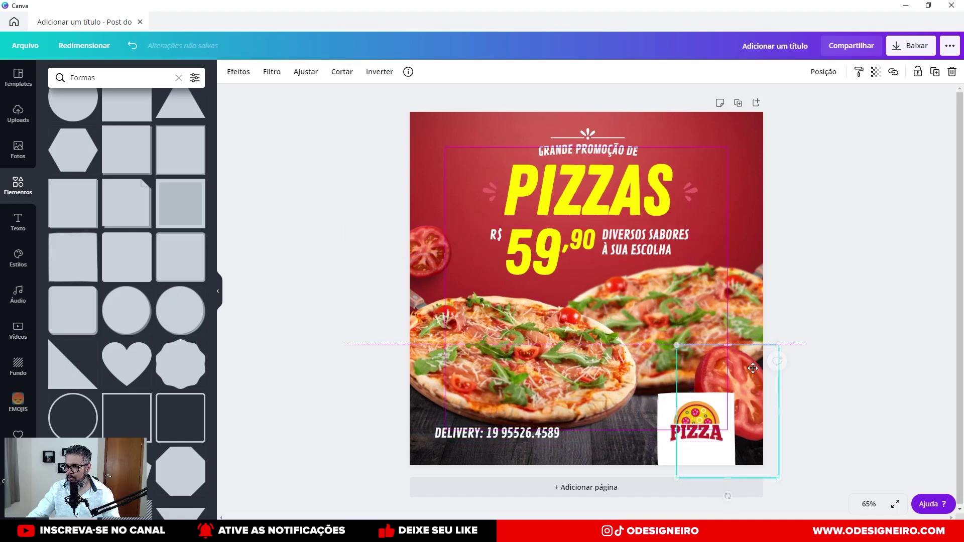
pyautogui.click(550, 433)
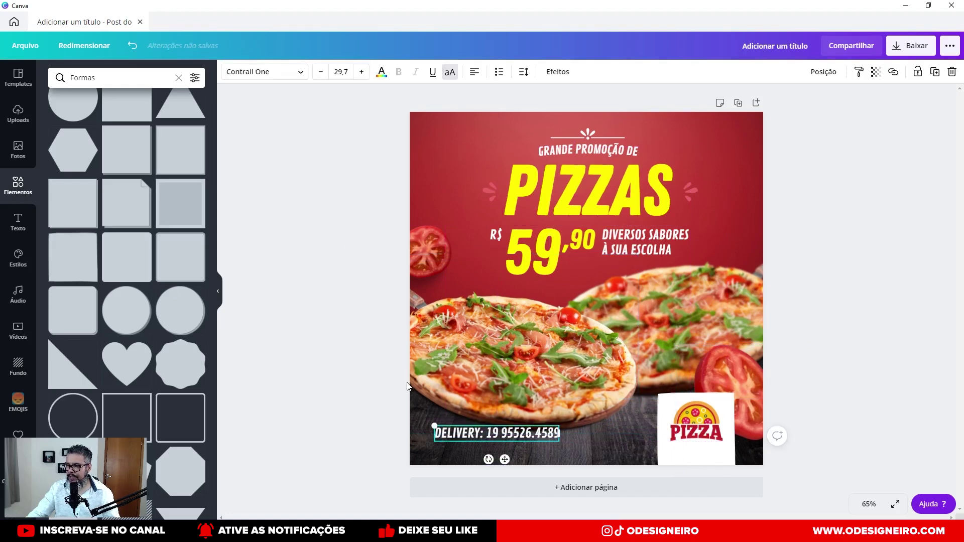
pyautogui.scroll(5, 506, 455)
pyautogui.scroll(-5, 445, 421)
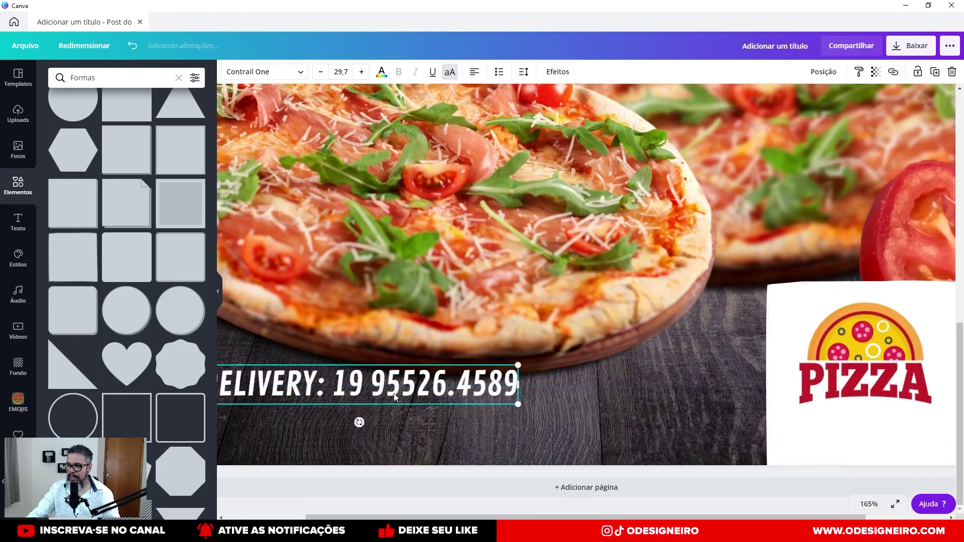
pyautogui.scroll(-5, 459, 423)
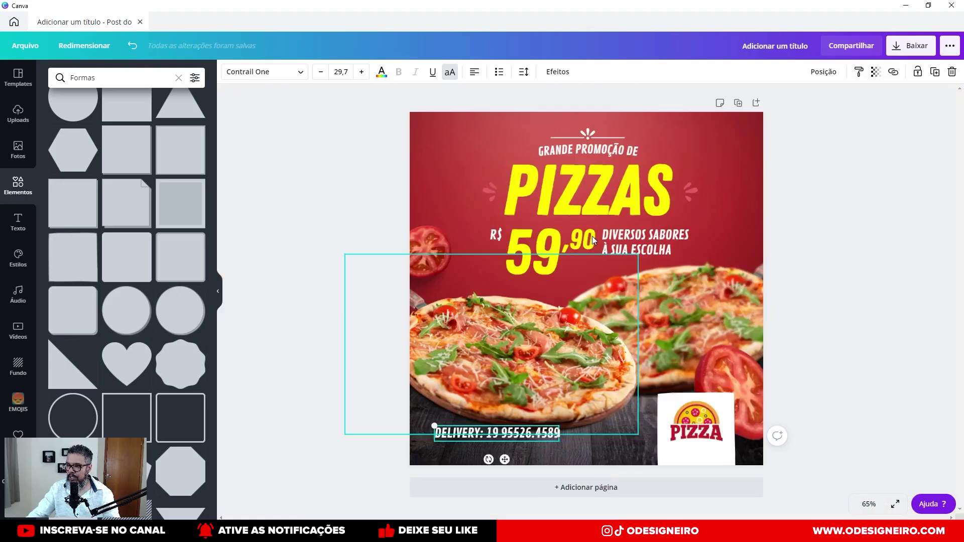
pyautogui.scroll(5, 459, 424)
pyautogui.scroll(-5, 444, 417)
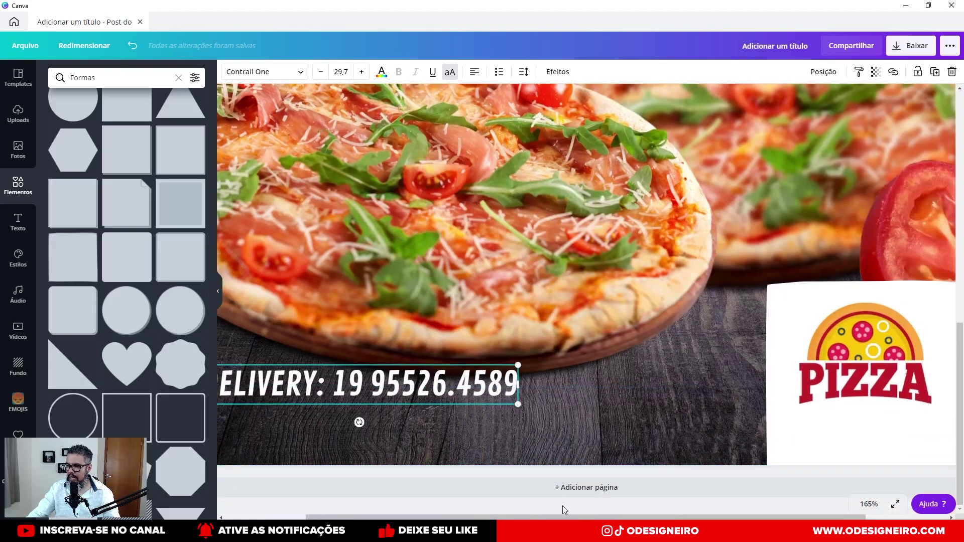
pyautogui.moveTo(662, 516); pyautogui.dragTo(588, 515)
pyautogui.scroll(2, 136, 236)
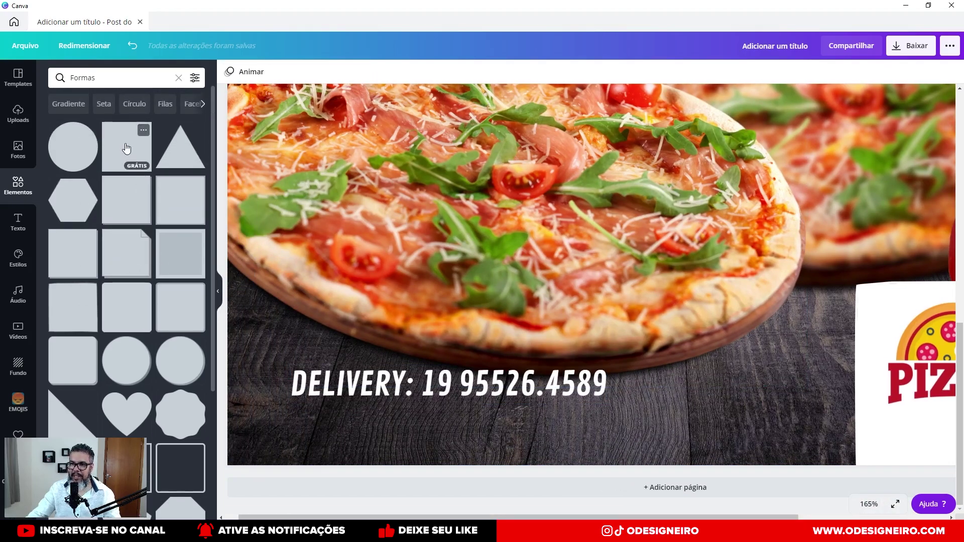
pyautogui.scroll(-4, 80, 371)
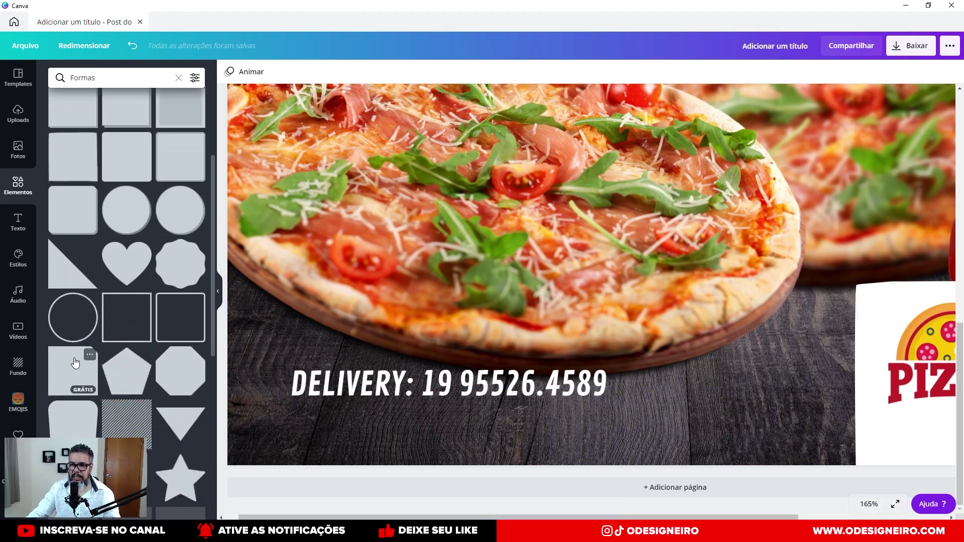
pyautogui.scroll(-8, 75, 361)
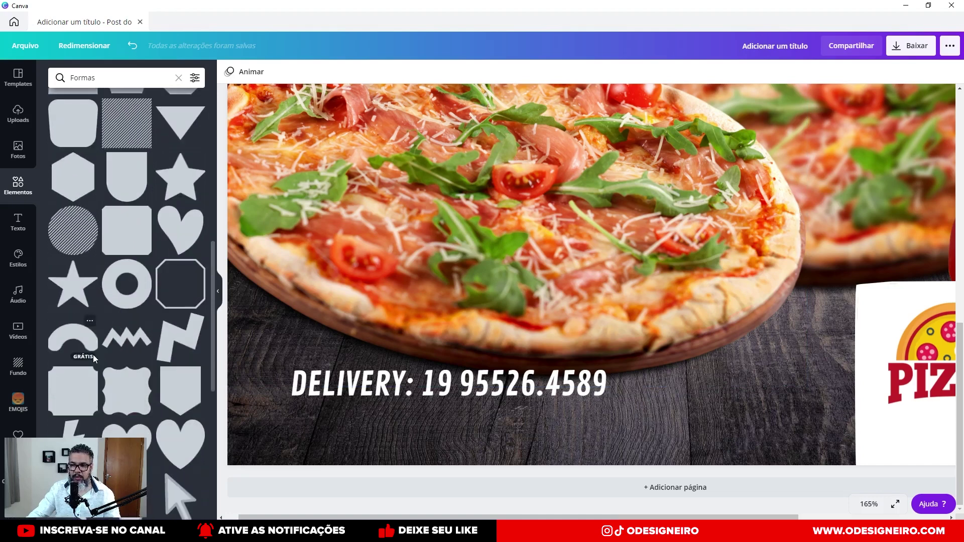
pyautogui.scroll(-1, 93, 358)
pyautogui.scroll(-6, 98, 357)
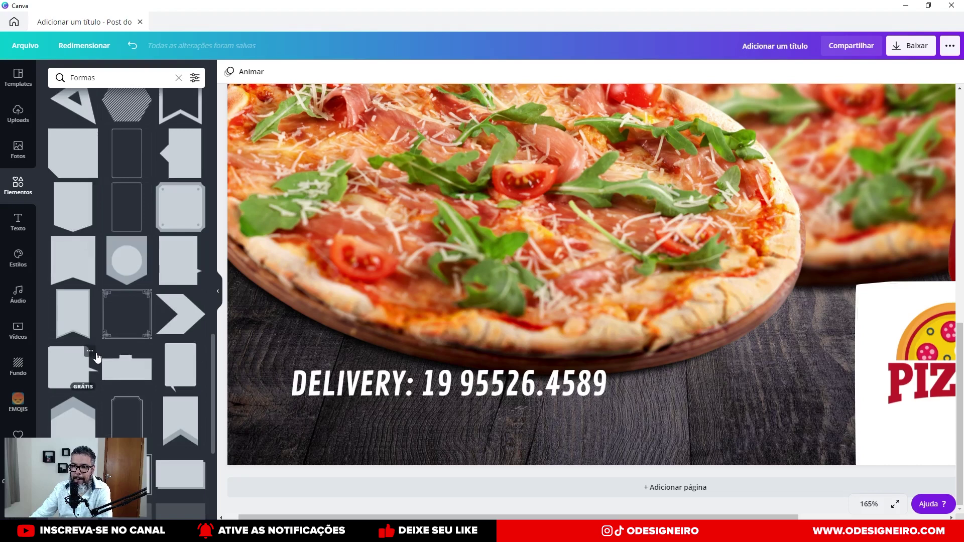
pyautogui.scroll(-5, 97, 358)
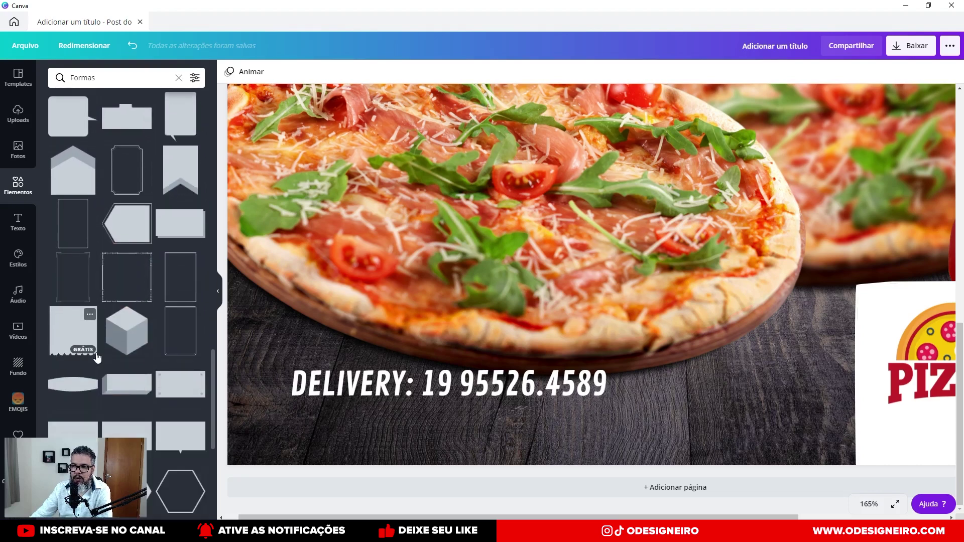
pyautogui.scroll(-5, 97, 357)
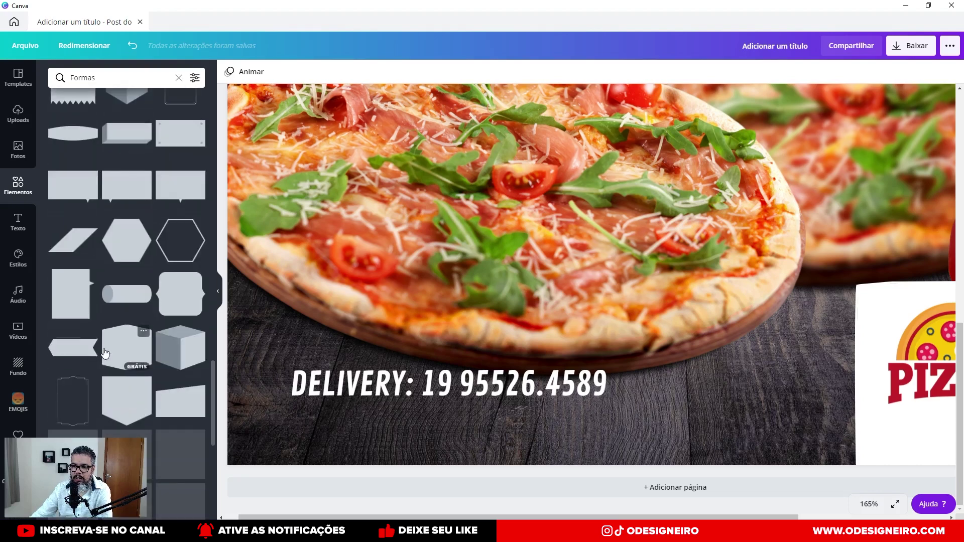
pyautogui.scroll(-3, 104, 353)
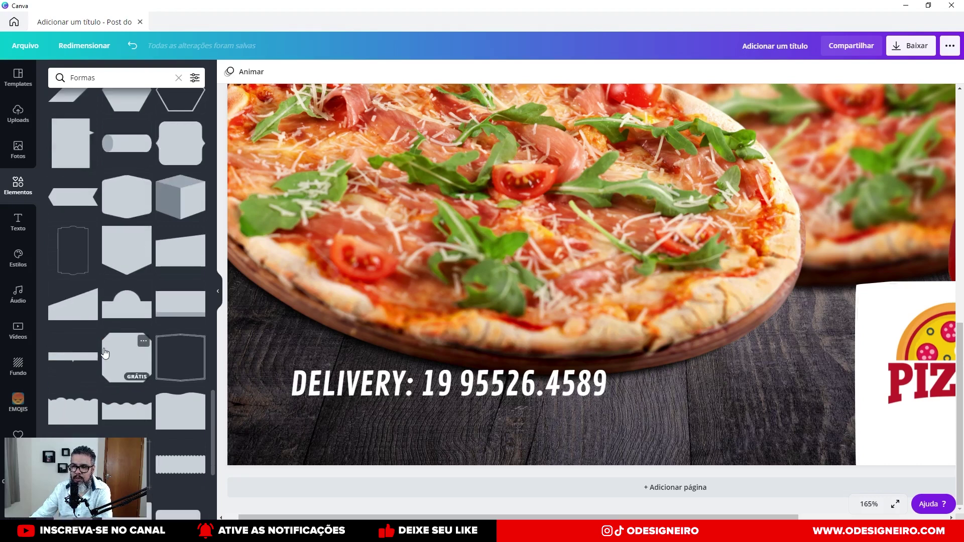
pyautogui.scroll(-3, 104, 353)
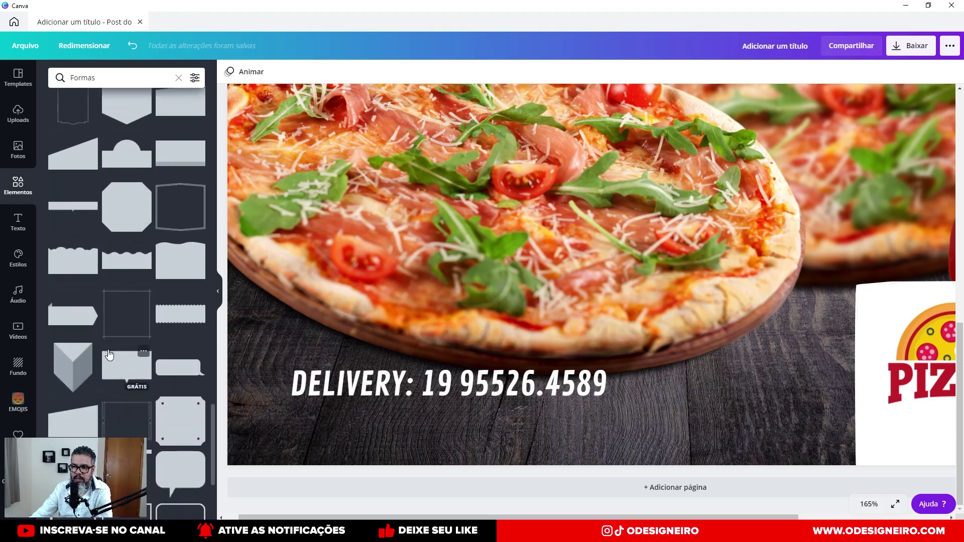
pyautogui.scroll(-5, 109, 355)
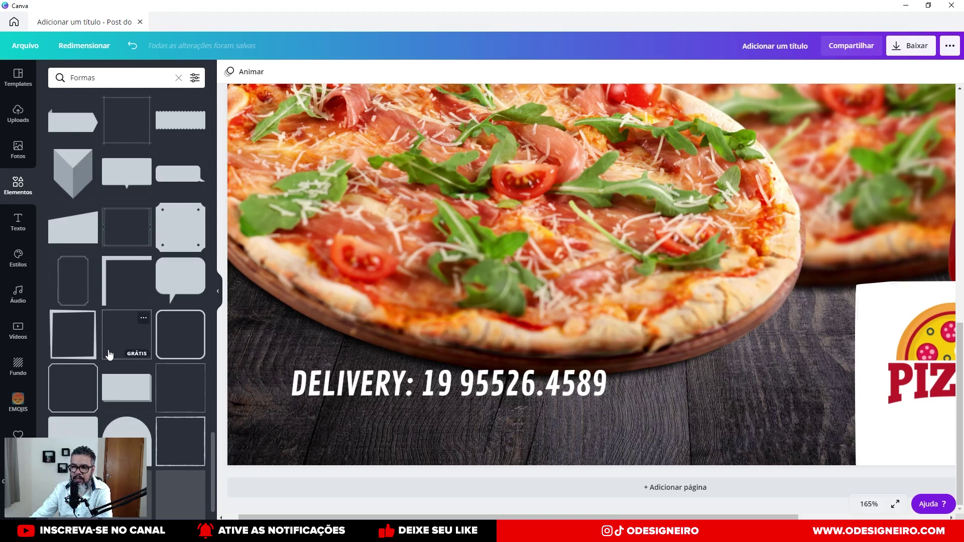
# Fit a navy rounded rectangle as a bar centred behind the DELIVERY text.
pyautogui.moveTo(79, 389); pyautogui.dragTo(281, 347)
pyautogui.moveTo(742, 327); pyautogui.dragTo(679, 392)
pyautogui.moveTo(547, 434); pyautogui.dragTo(574, 283)
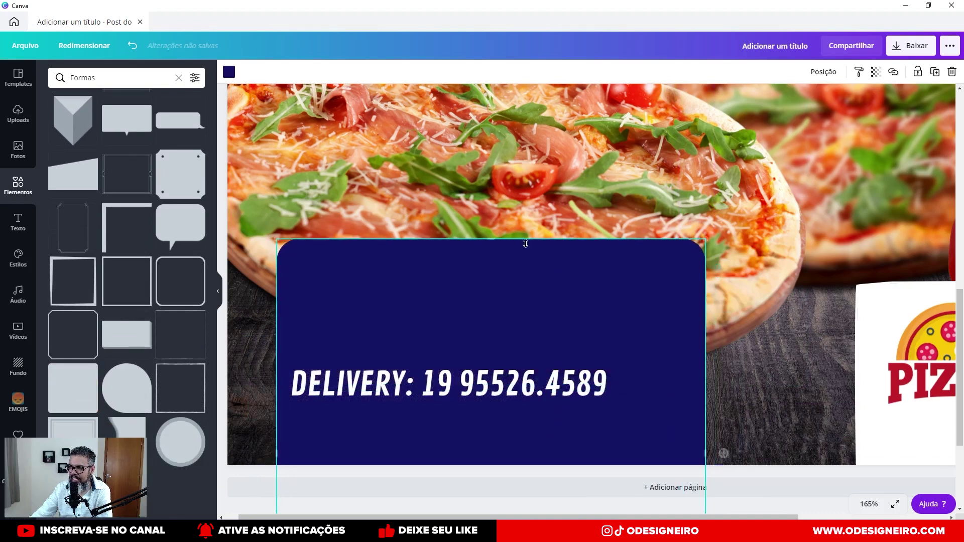
pyautogui.moveTo(496, 290); pyautogui.dragTo(476, 301)
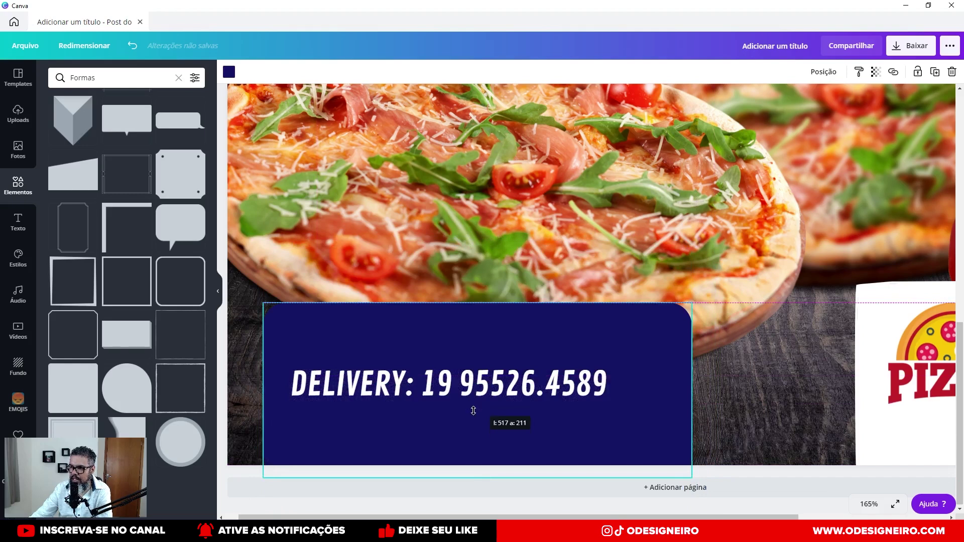
pyautogui.moveTo(465, 404); pyautogui.dragTo(500, 263)
pyautogui.moveTo(517, 129); pyautogui.dragTo(647, 362)
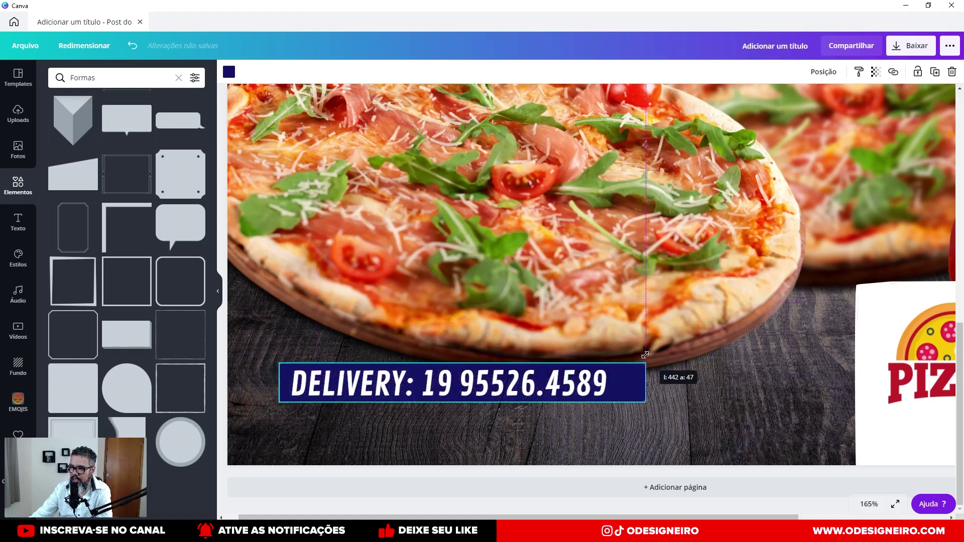
pyautogui.moveTo(464, 403); pyautogui.dragTo(453, 413)
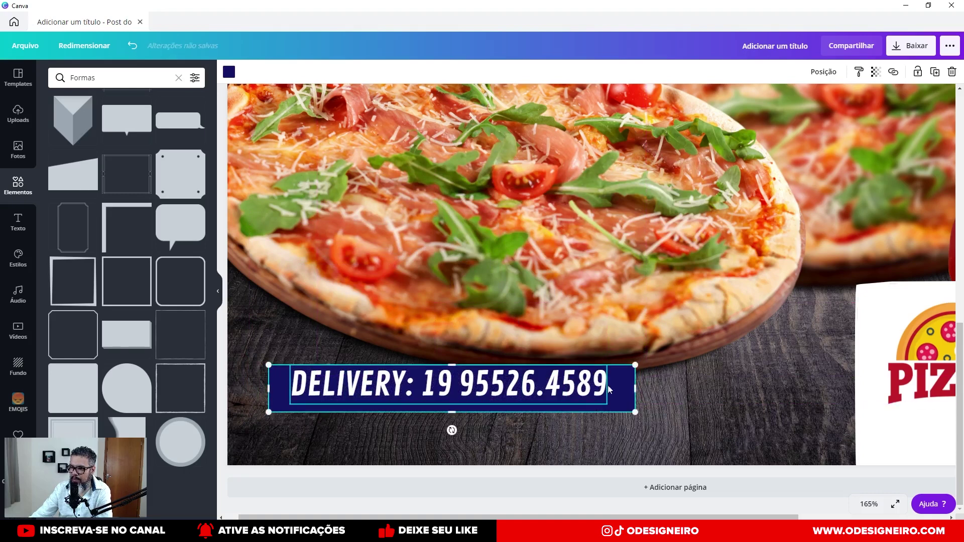
pyautogui.moveTo(622, 388); pyautogui.dragTo(617, 384)
pyautogui.click(706, 398)
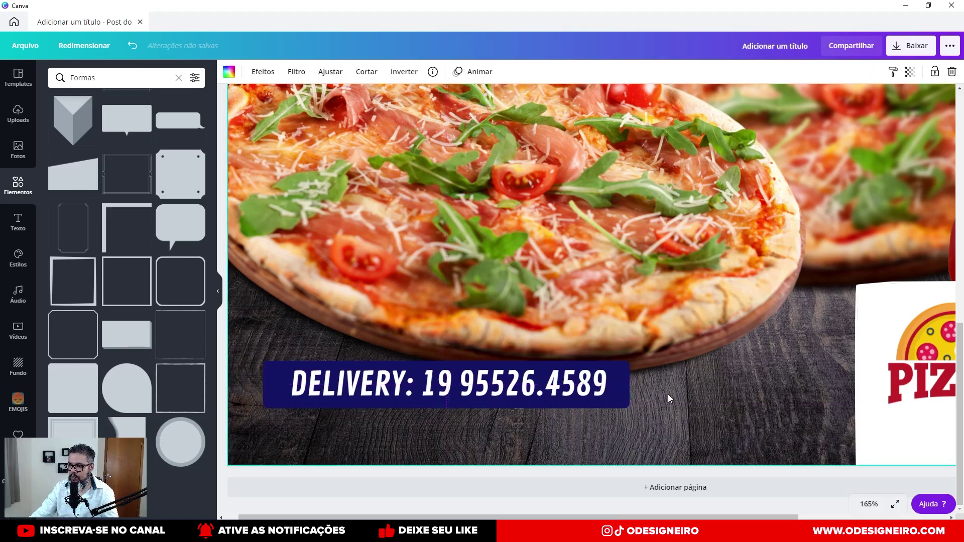
pyautogui.click(628, 387)
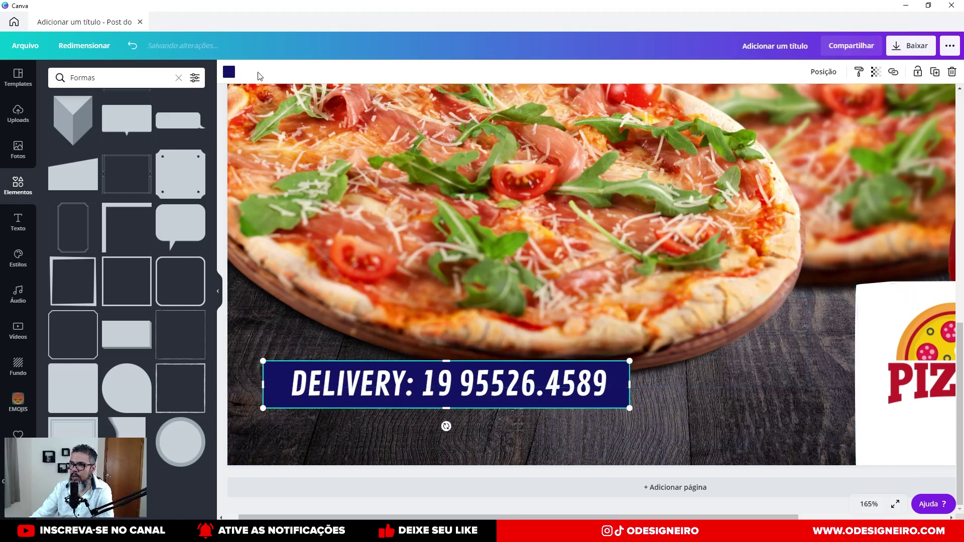
pyautogui.click(228, 72)
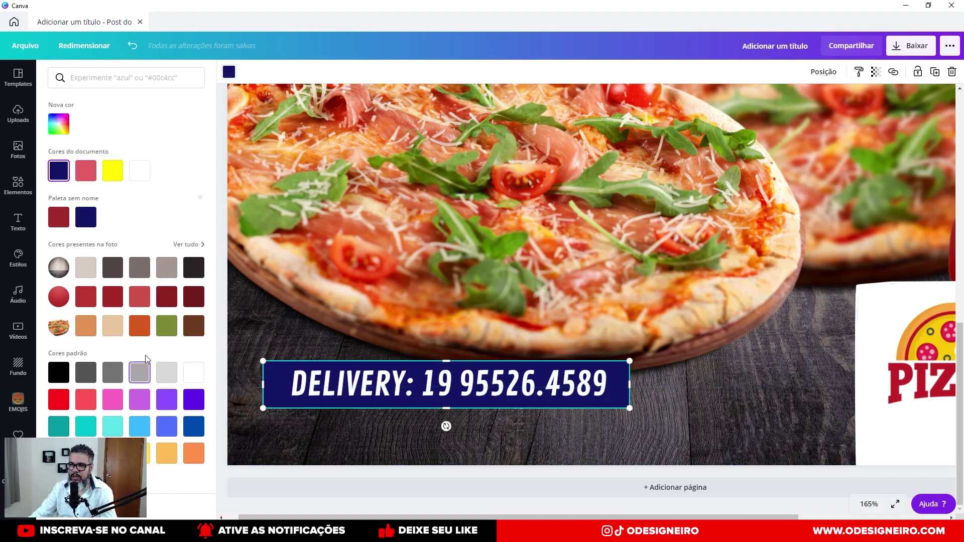
# Recolour the DELIVERY bar crimson red, widen it rightward and nudge it into place.
pyautogui.click(193, 296)
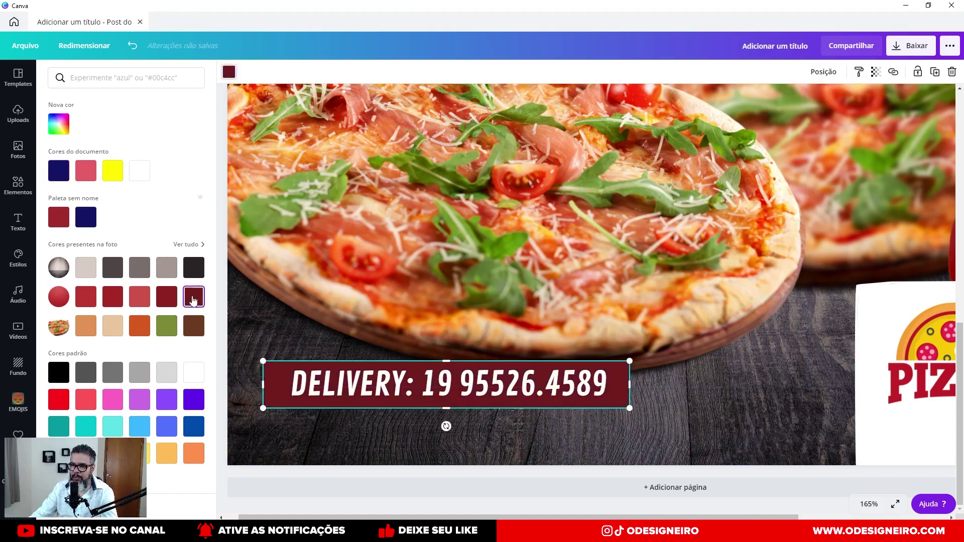
pyautogui.click(86, 297)
pyautogui.click(115, 298)
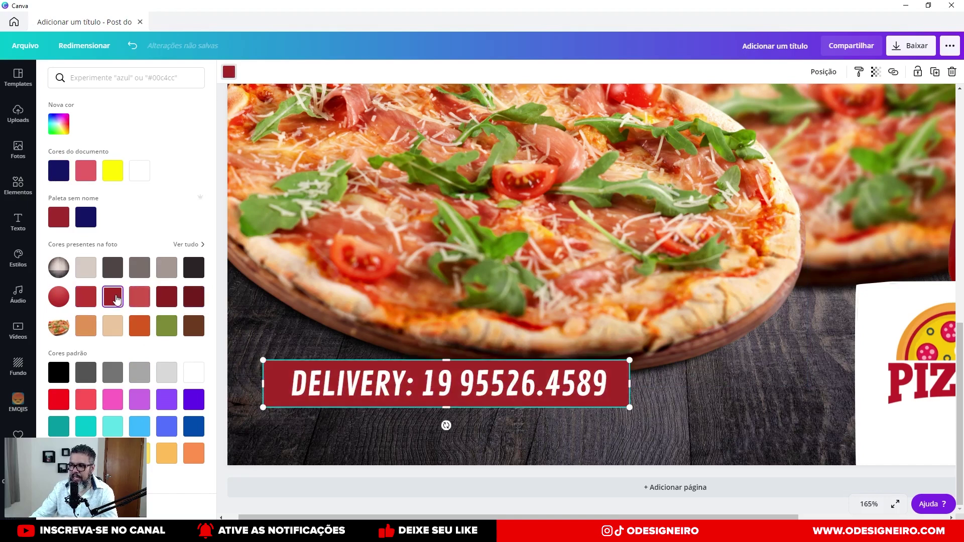
pyautogui.moveTo(301, 391); pyautogui.dragTo(308, 391)
pyautogui.press('Right')
pyautogui.press('Right')
pyautogui.press('Right')
pyautogui.press('Right')
pyautogui.press('Right')
pyautogui.press('Right')
pyautogui.press('Right')
pyautogui.press('Right')
pyautogui.press('Right')
pyautogui.press('Right')
pyautogui.press('Right')
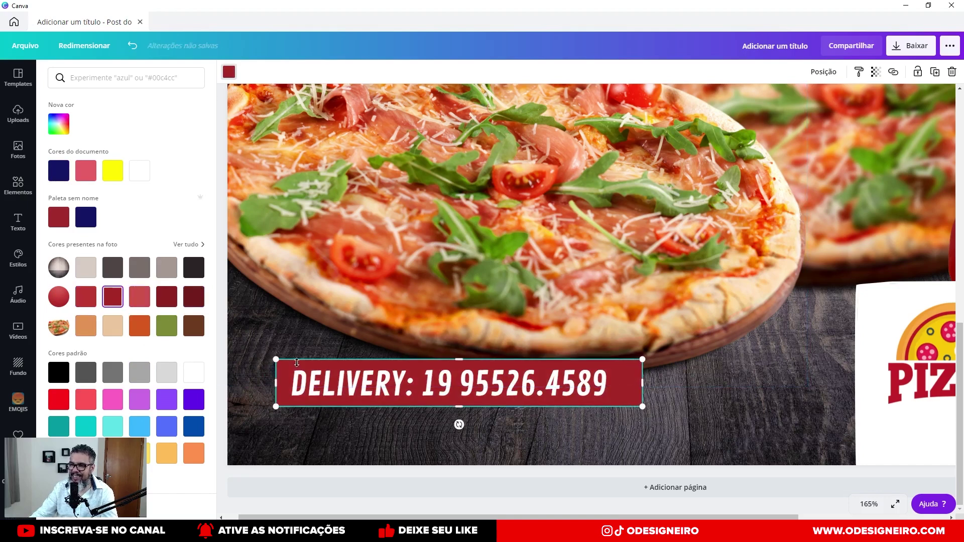
pyautogui.moveTo(641, 384); pyautogui.dragTo(666, 384)
pyautogui.press('Up')
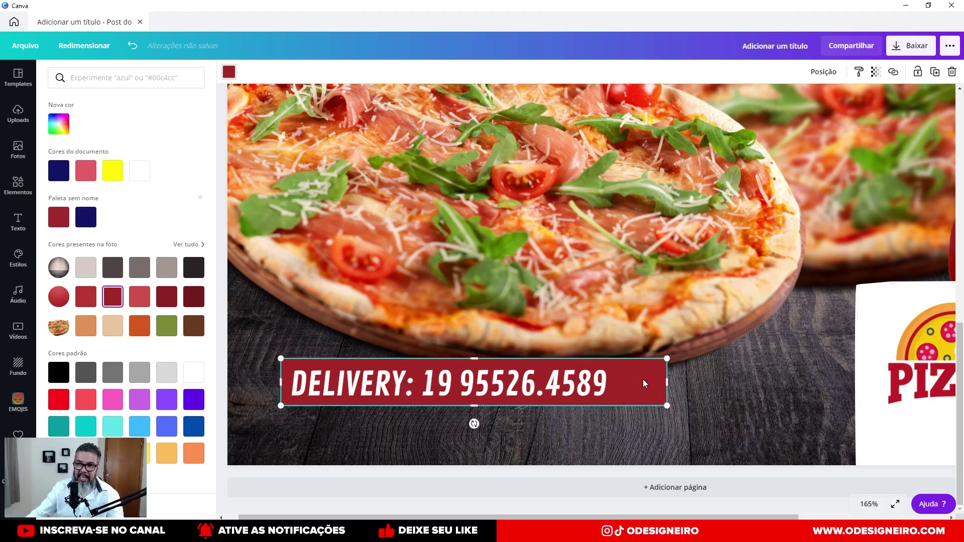
# Place a WhatsApp element from the 'whatsapp' search, shrink it beside the phone number and color it yellow.
pyautogui.click(18, 186)
pyautogui.click(125, 78)
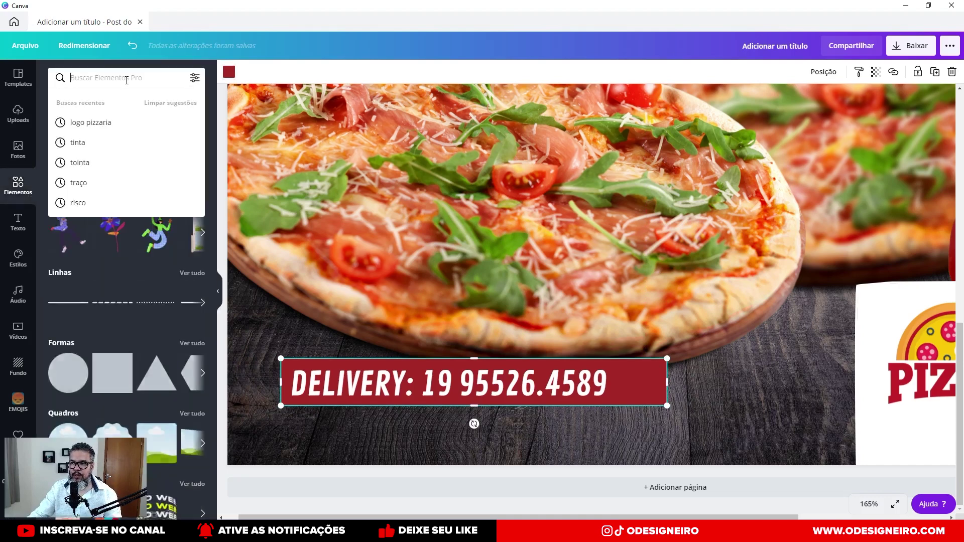
pyautogui.write('what')
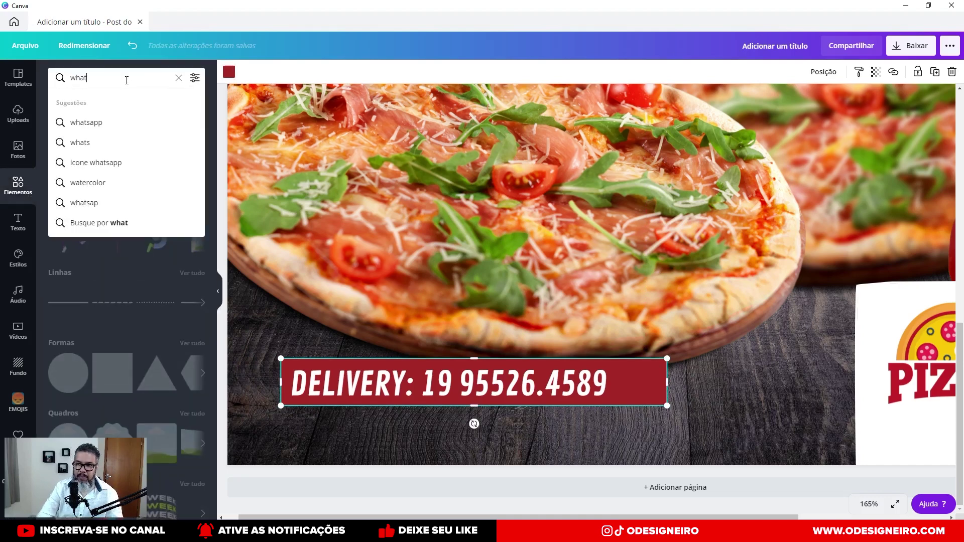
pyautogui.write('sapp')
pyautogui.click(86, 122)
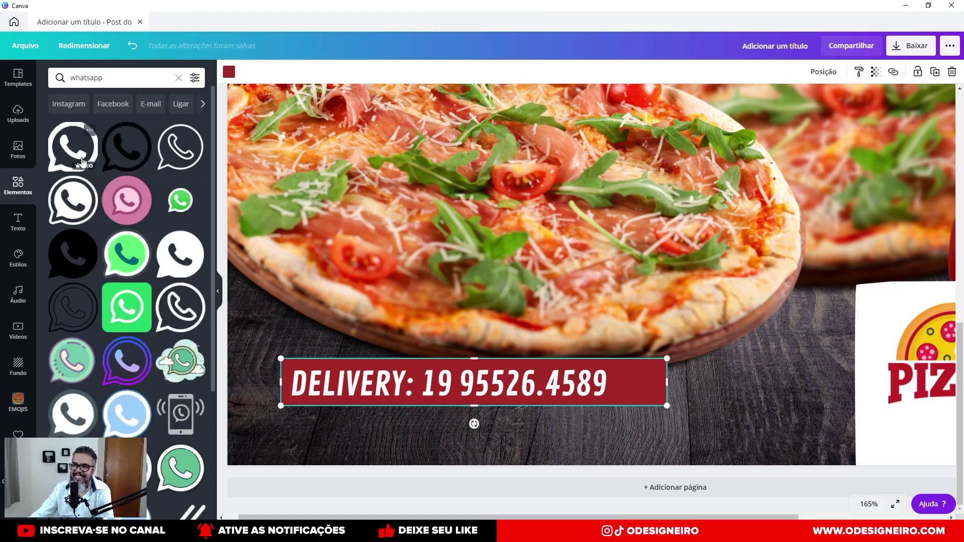
pyautogui.moveTo(82, 162); pyautogui.dragTo(577, 301)
pyautogui.moveTo(683, 219); pyautogui.dragTo(654, 331)
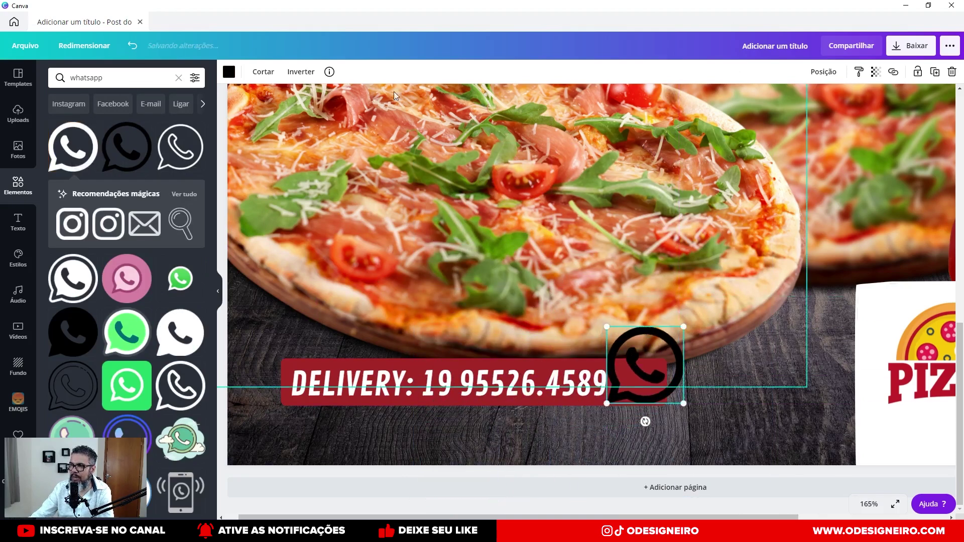
pyautogui.click(230, 73)
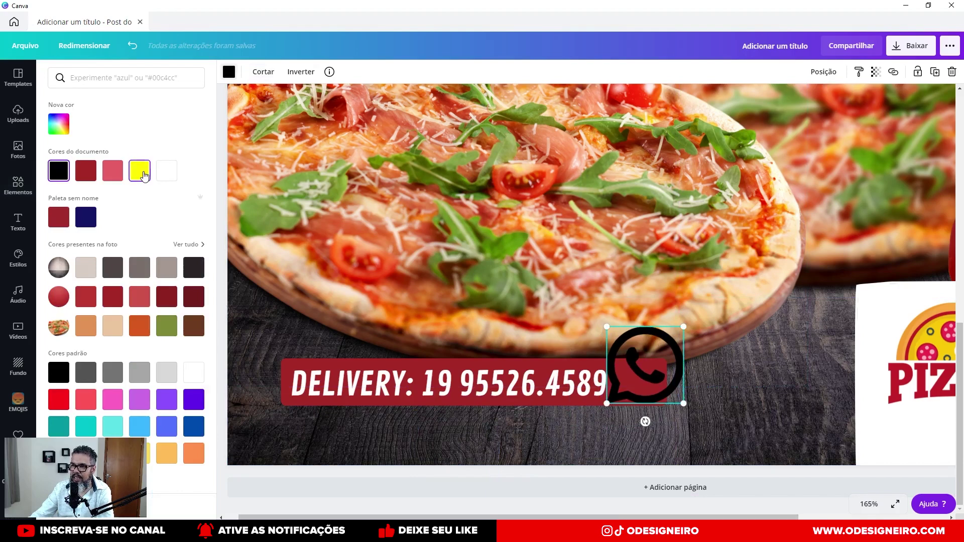
pyautogui.click(139, 170)
pyautogui.moveTo(667, 339); pyautogui.dragTo(600, 384)
# Nudge the DELIVERY text slightly right next to the icon.
pyautogui.click(635, 389)
pyautogui.click(628, 385)
pyautogui.click(602, 384)
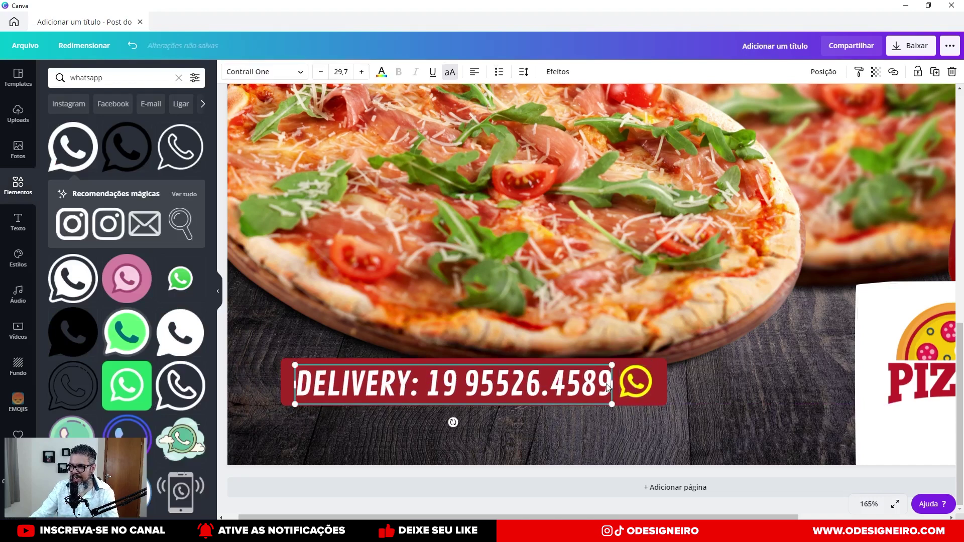
pyautogui.click(646, 381)
pyautogui.moveTo(595, 380); pyautogui.dragTo(596, 380)
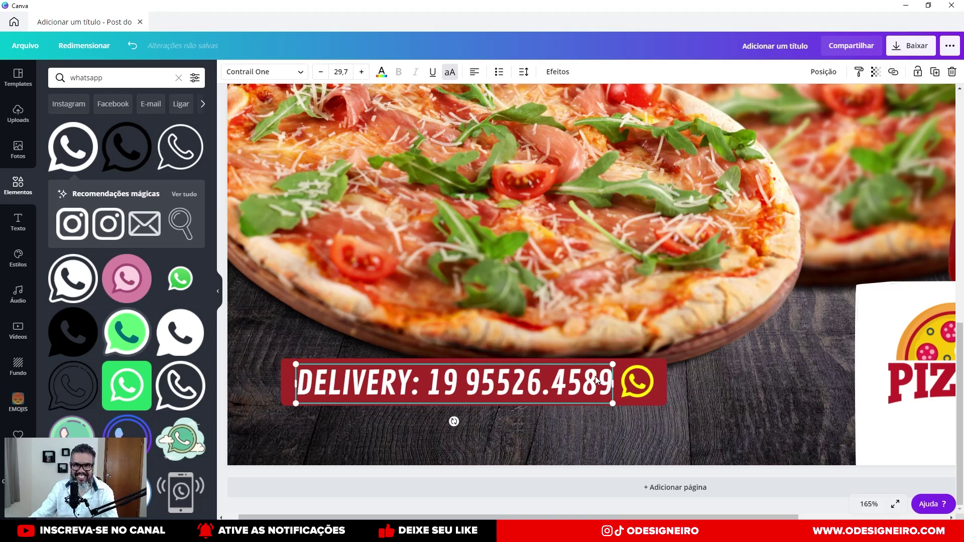
pyautogui.click(541, 323)
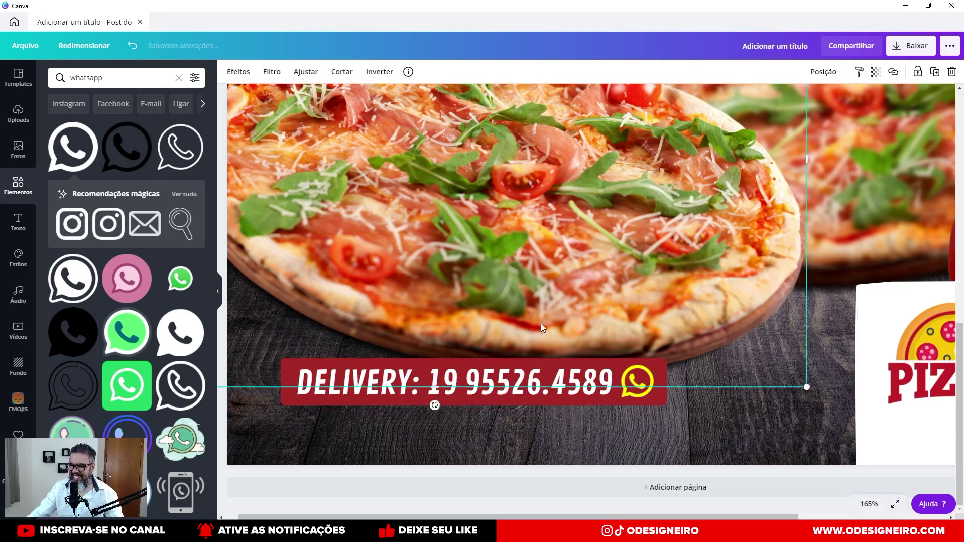
# Select the WhatsApp icon, DELIVERY text and red bar, then group them with Ctrl+G.
pyautogui.hotkey('ctrl', 'alt', '0')
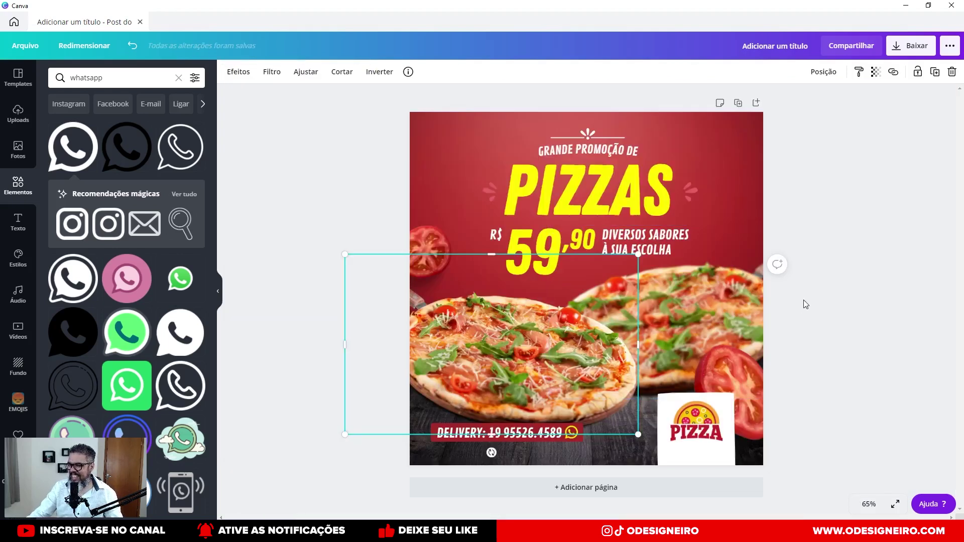
pyautogui.click(803, 300)
pyautogui.click(686, 417)
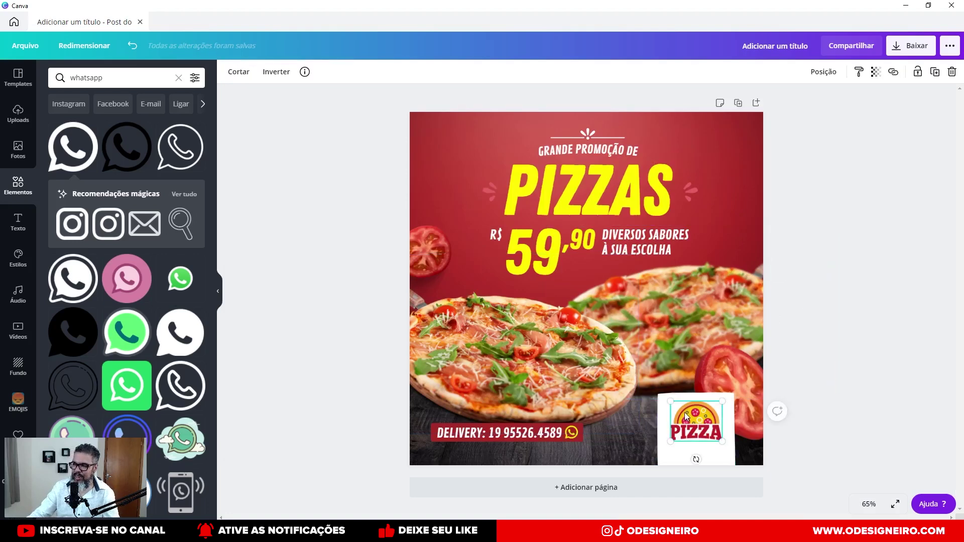
pyautogui.click(574, 433)
pyautogui.keyDown('shift'); pyautogui.click(550, 436); pyautogui.keyUp('shift')
pyautogui.scroll(5, 459, 436)
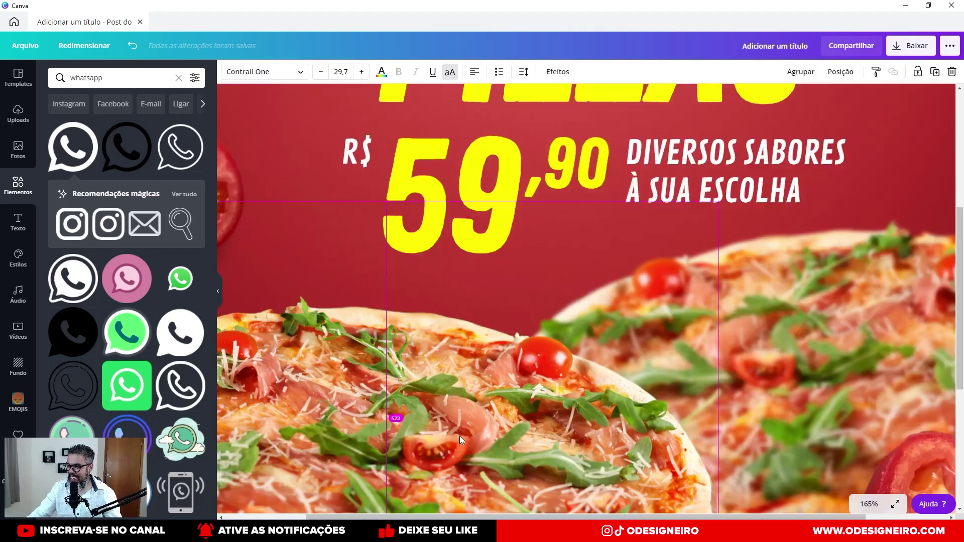
pyautogui.scroll(-3, 444, 417)
pyautogui.keyDown('shift'); pyautogui.click(577, 382); pyautogui.keyUp('shift')
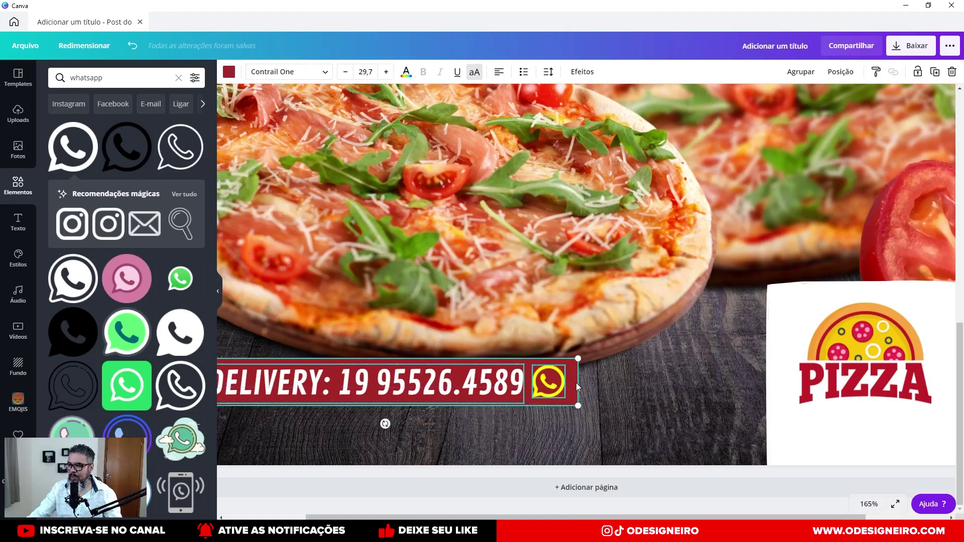
pyautogui.hotkey('ctrl', 'g')
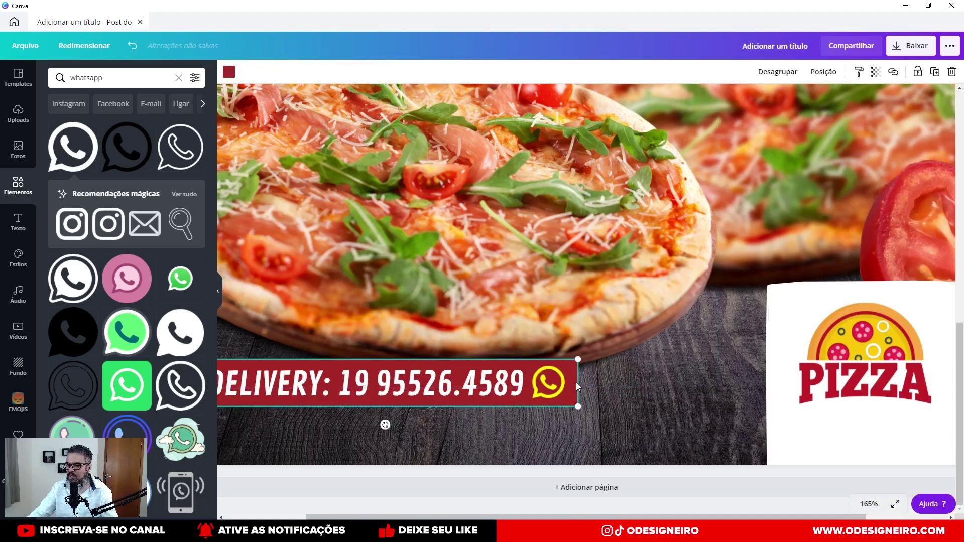
# Set the zoom to Inteiro to view the whole page.
pyautogui.scroll(-10, 573, 373)
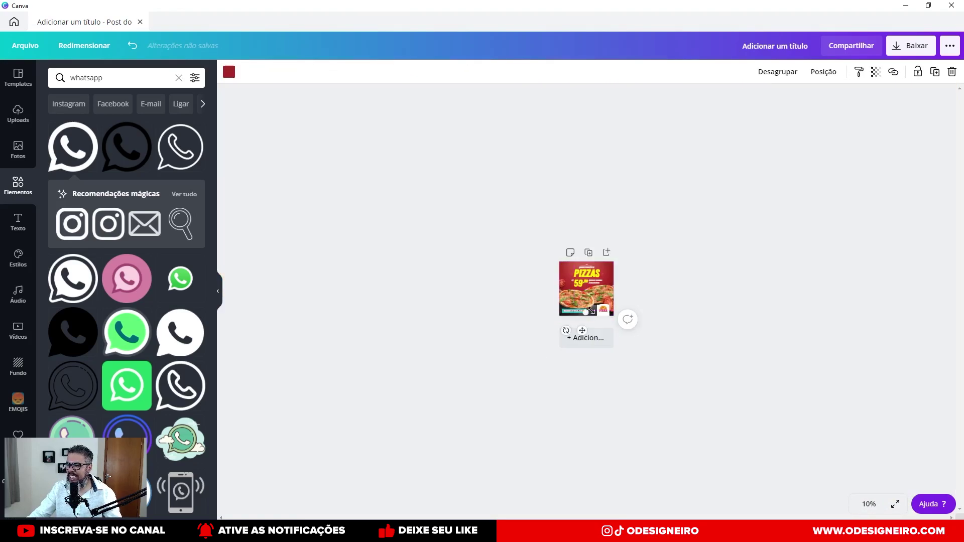
pyautogui.scroll(8, 592, 281)
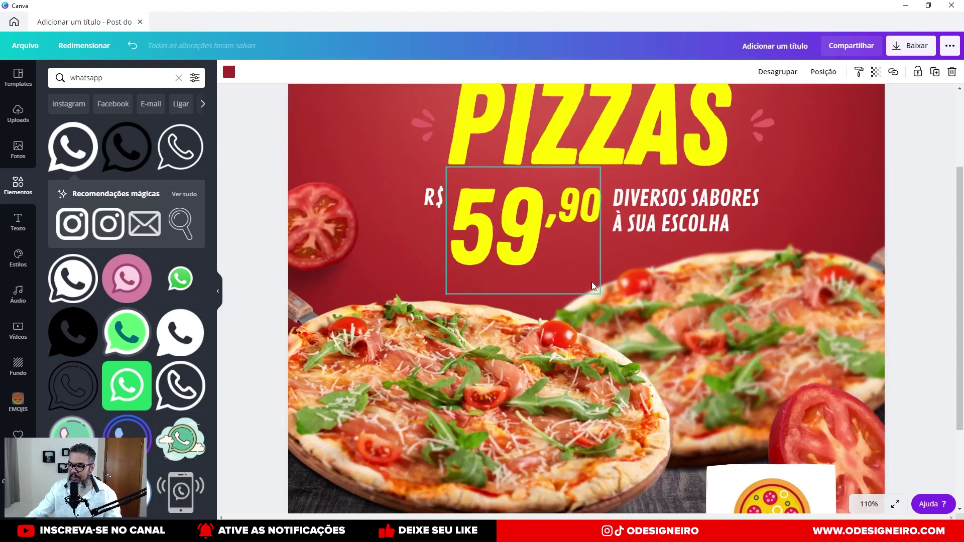
pyautogui.click(866, 503)
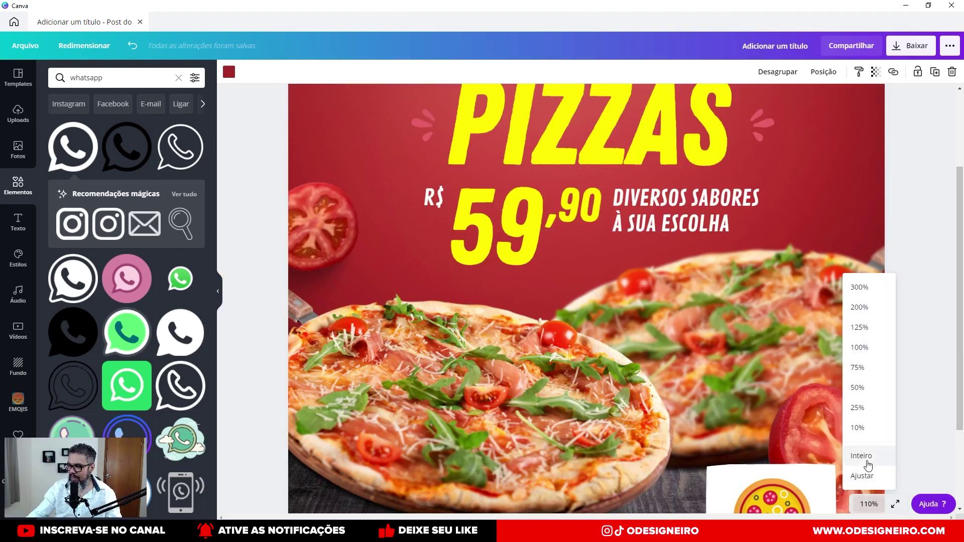
pyautogui.click(865, 475)
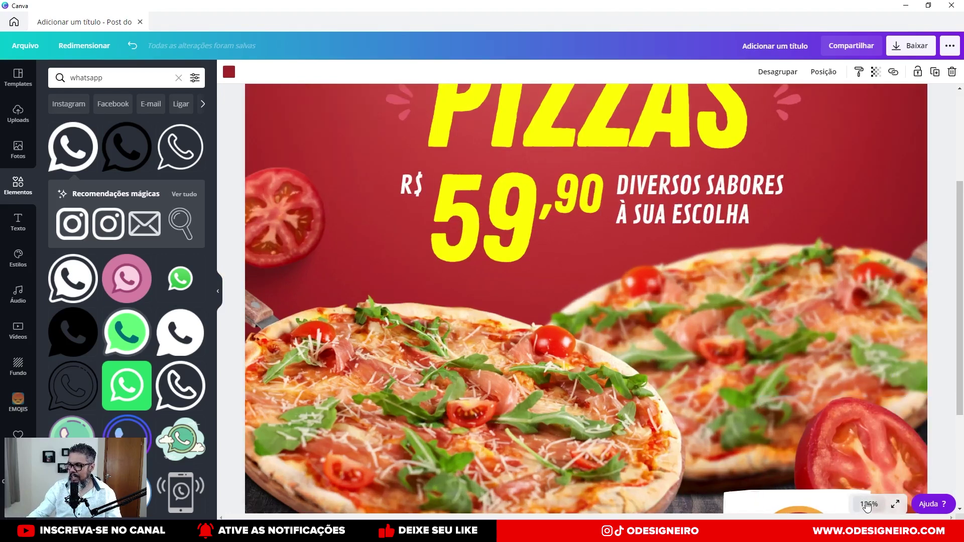
pyautogui.click(866, 504)
pyautogui.click(866, 458)
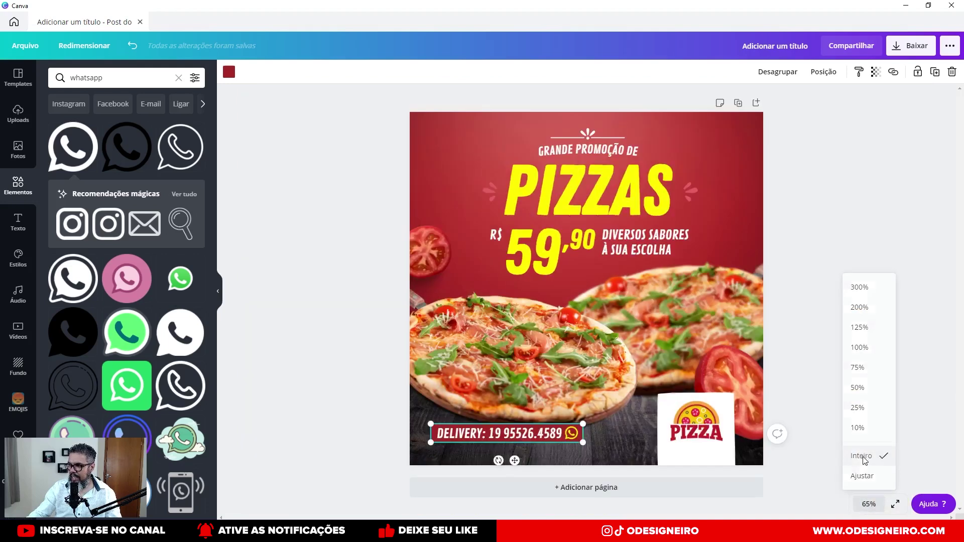
pyautogui.click(836, 236)
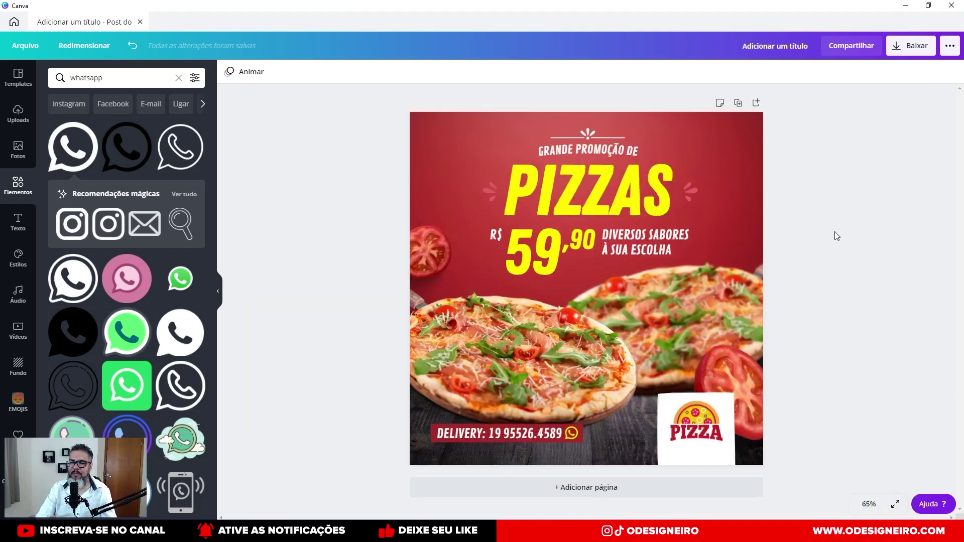
# Realign the left and right tomatoes, snapping the left one to the alignment guide.
pyautogui.moveTo(428, 255); pyautogui.dragTo(451, 240)
pyautogui.moveTo(722, 352); pyautogui.dragTo(723, 348)
pyautogui.moveTo(460, 242); pyautogui.dragTo(455, 259)
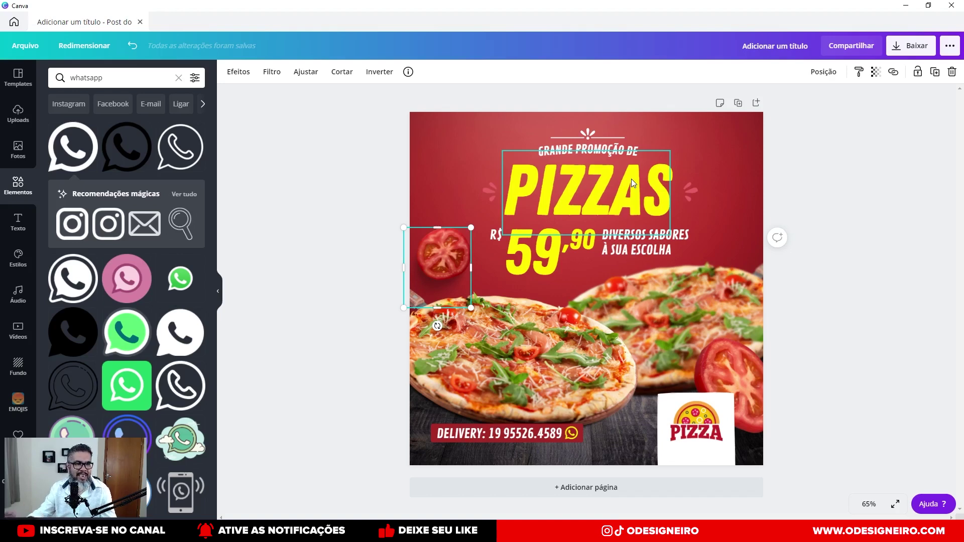
# Hide the side panel and select the DIVERSOS SABORES À SUA ESCOLHA text beside the price.
pyautogui.click(220, 292)
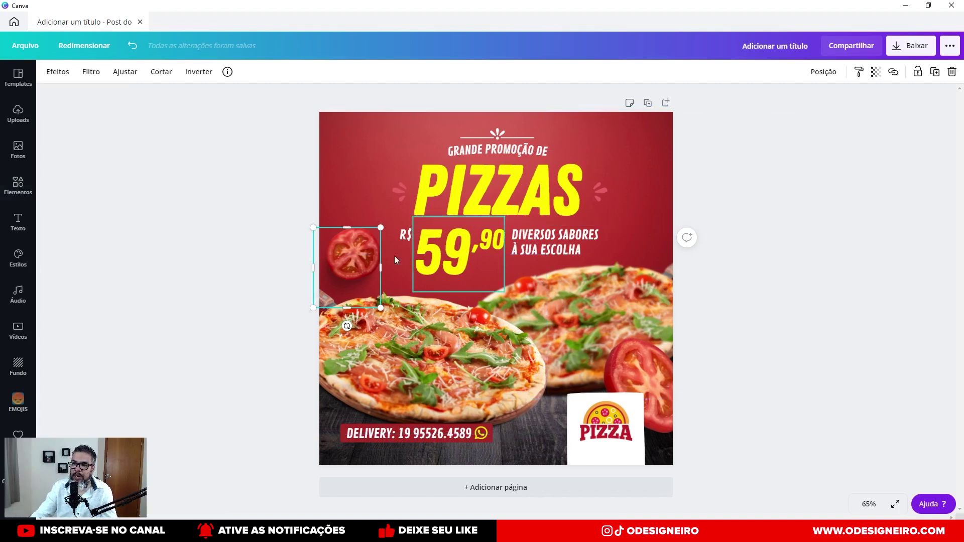
pyautogui.click(286, 230)
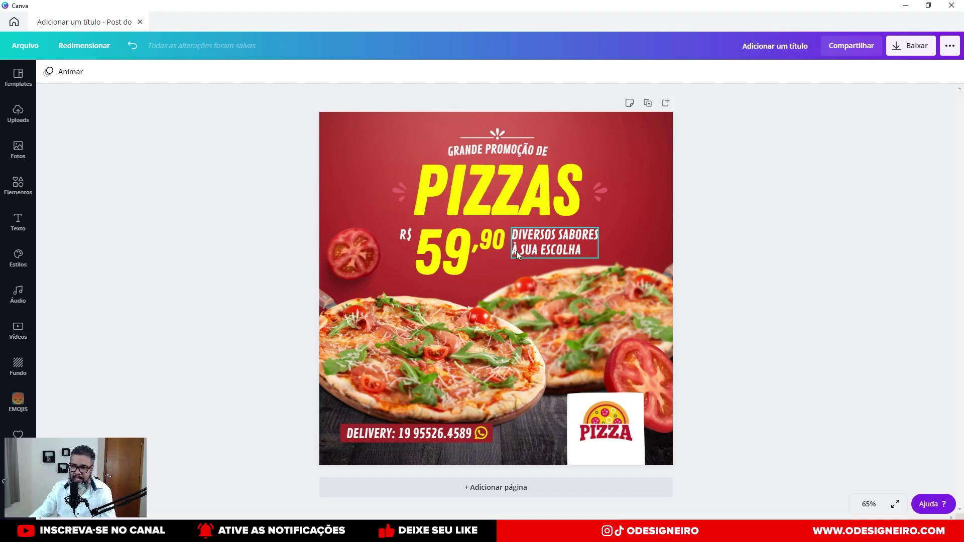
pyautogui.click(516, 251)
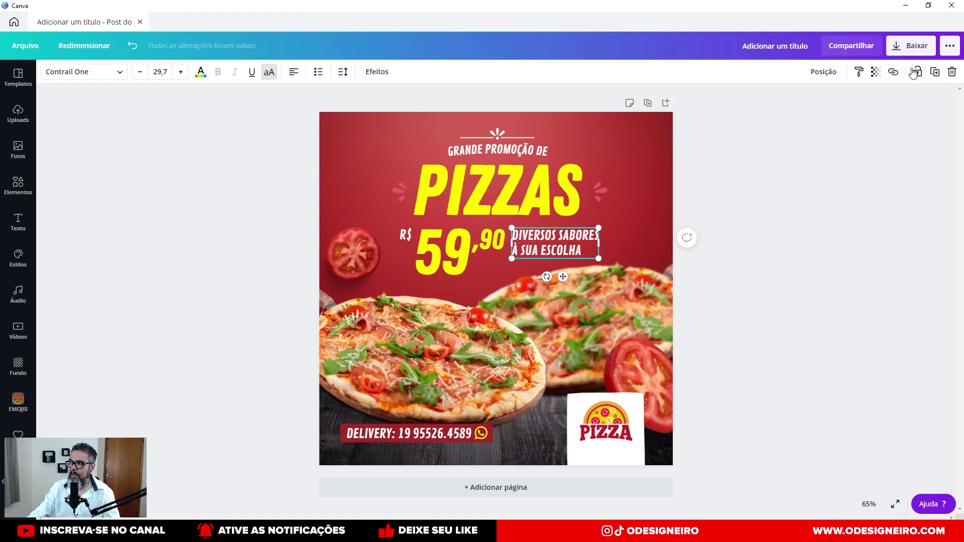
# Download the post with PNG kept as the Formato de arquivo.
pyautogui.click(910, 49)
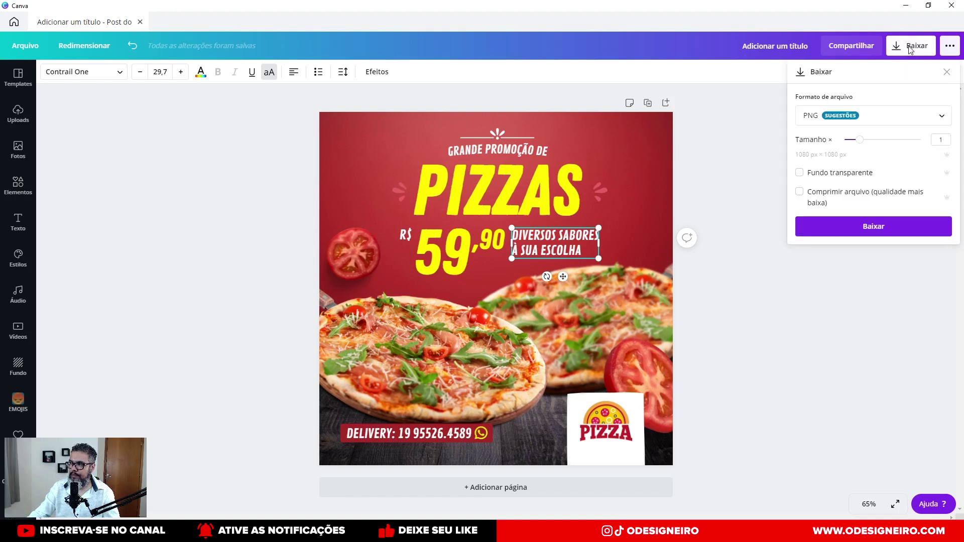
pyautogui.click(892, 123)
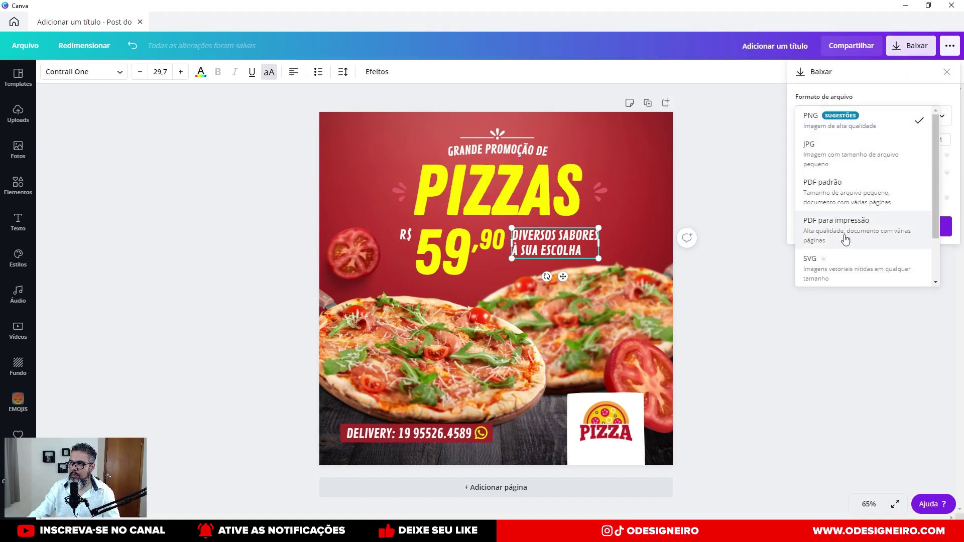
pyautogui.click(847, 122)
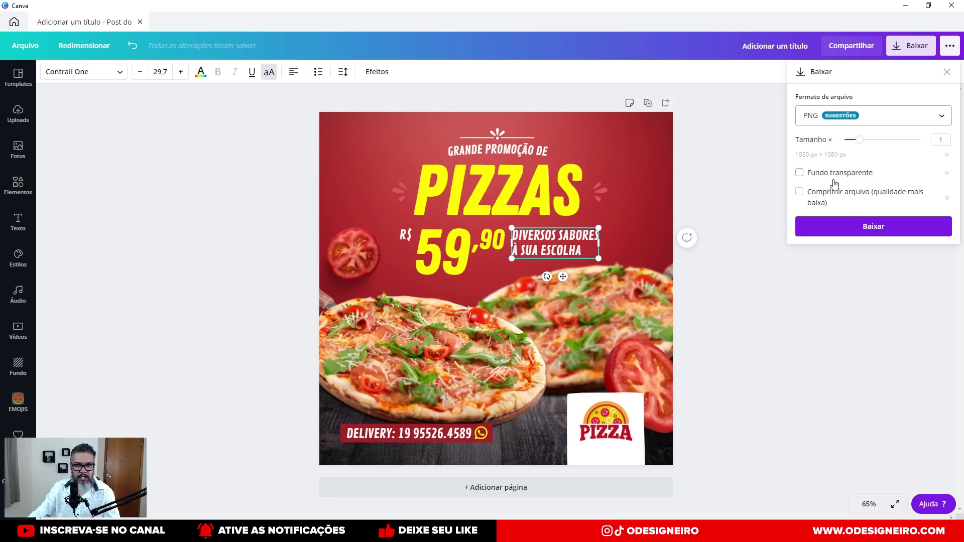
pyautogui.click(828, 232)
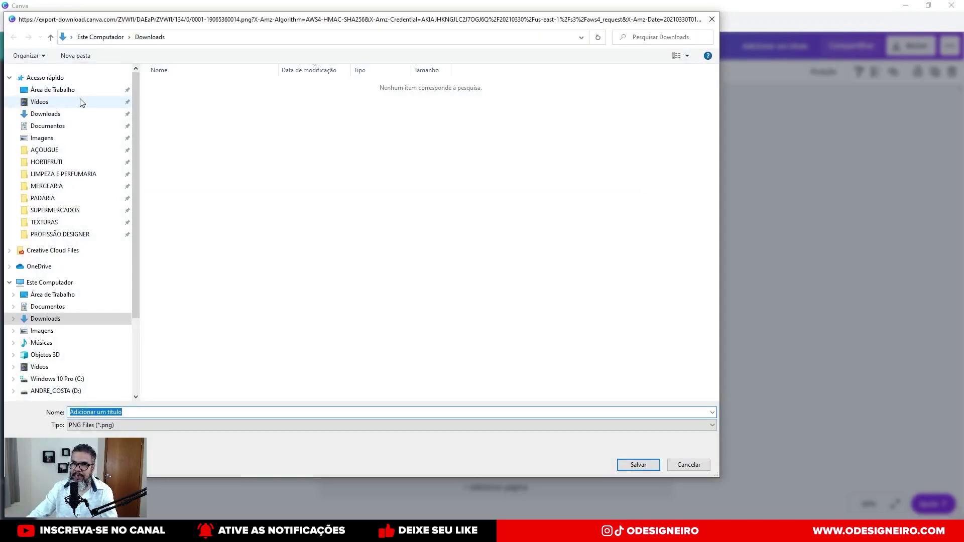
# Save the PNG as 'POST CANVA PRONTO' in Área de Trabalho > TUTORIAIS > POST CANVA.
pyautogui.click(56, 90)
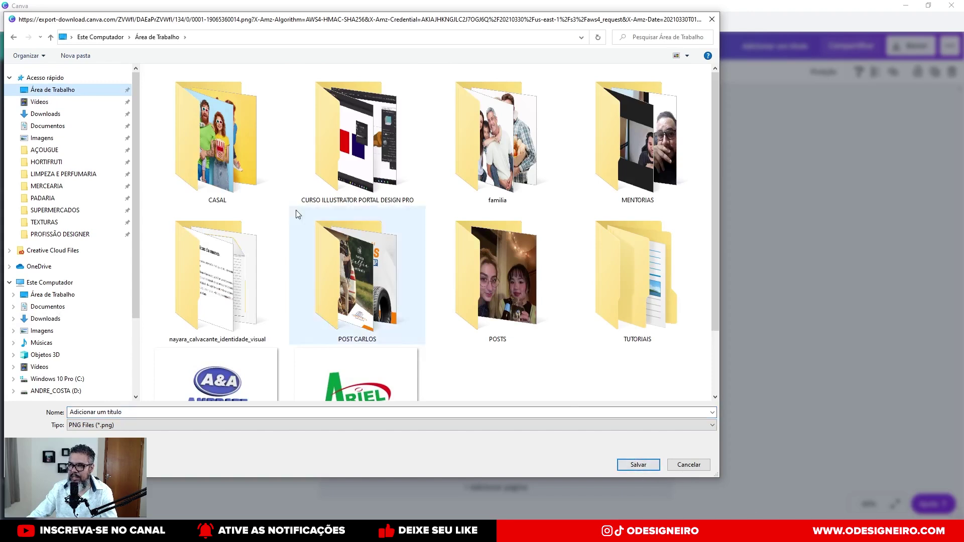
pyautogui.doubleClick(597, 290)
pyautogui.doubleClick(186, 85)
pyautogui.click(139, 413)
pyautogui.write('post6')
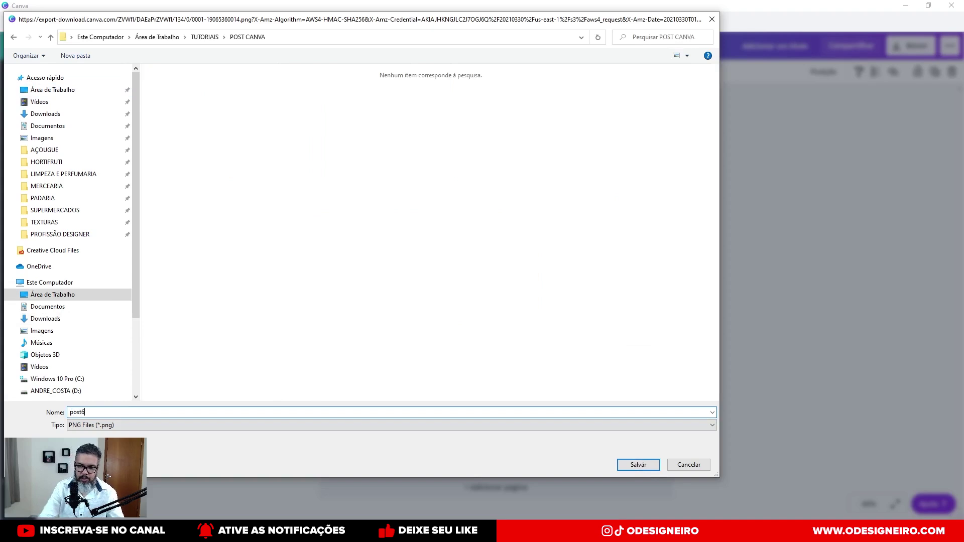
pyautogui.press('BackSpace')
pyautogui.press('BackSpace')
pyautogui.press('BackSpace')
pyautogui.write('POST CANVA PRONTO')
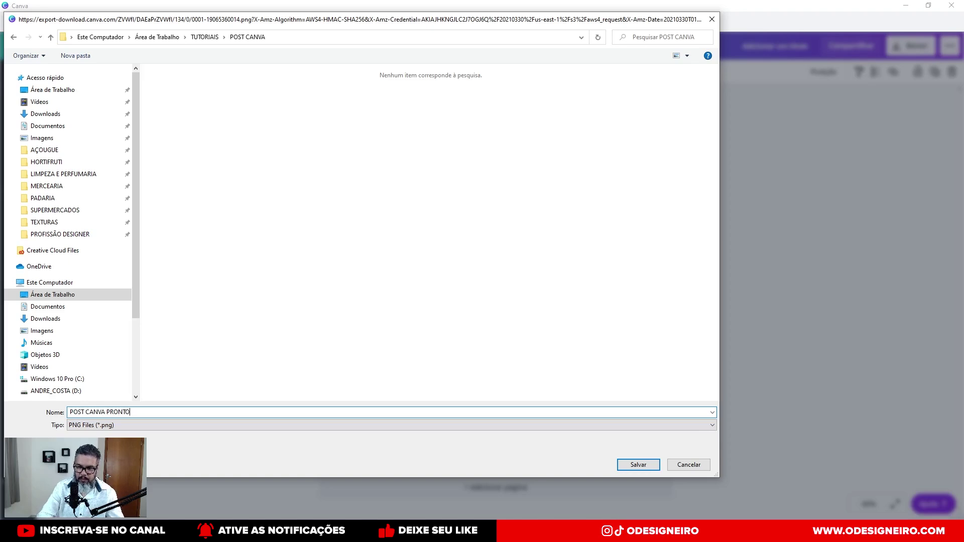
pyautogui.press('Return')
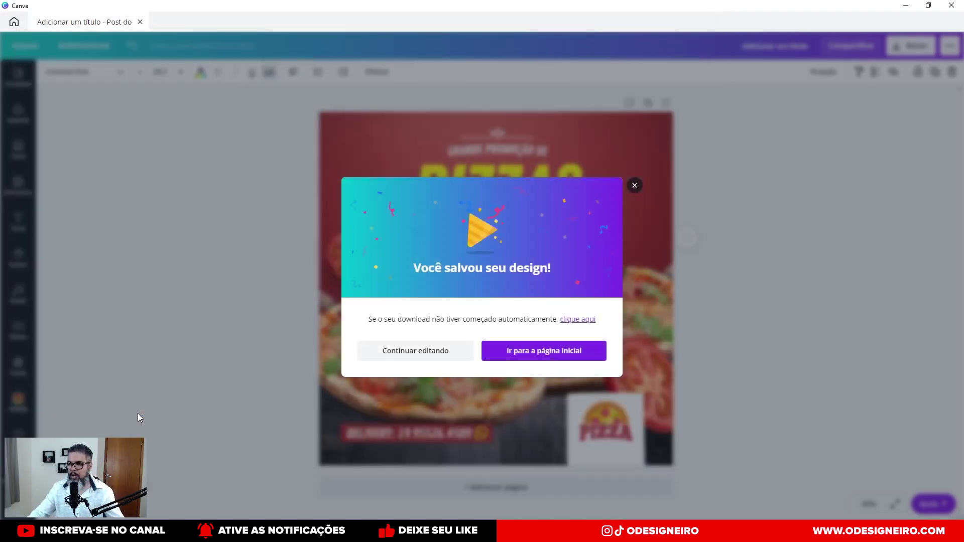
# Dismiss the design-saved message and title the design 'POST PIZZARIA TUTORIAL'.
pyautogui.click(634, 186)
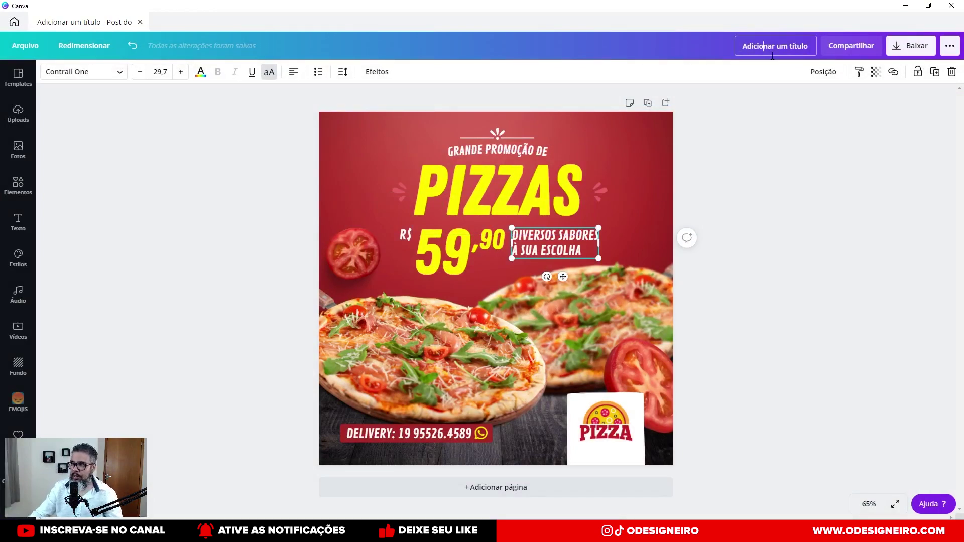
pyautogui.moveTo(811, 46); pyautogui.dragTo(704, 46)
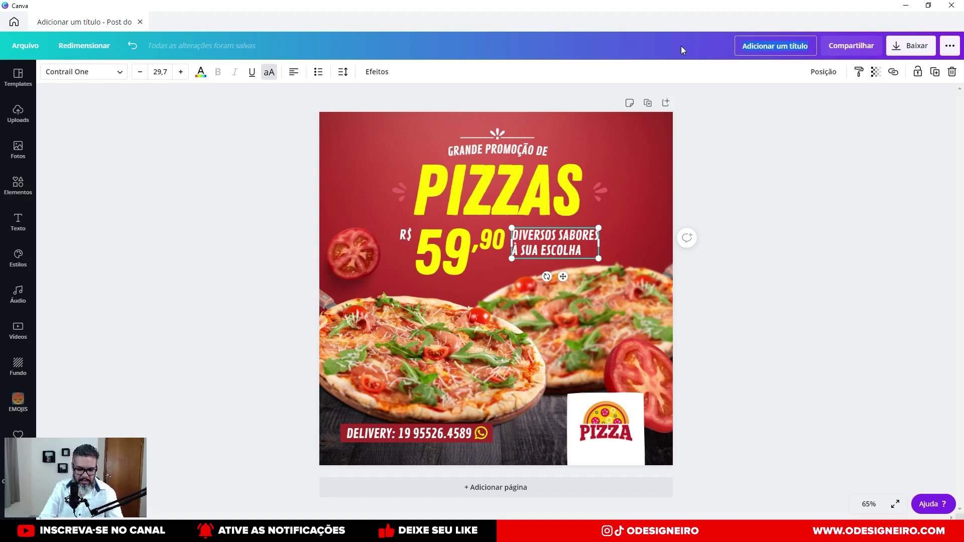
pyautogui.write('POST')
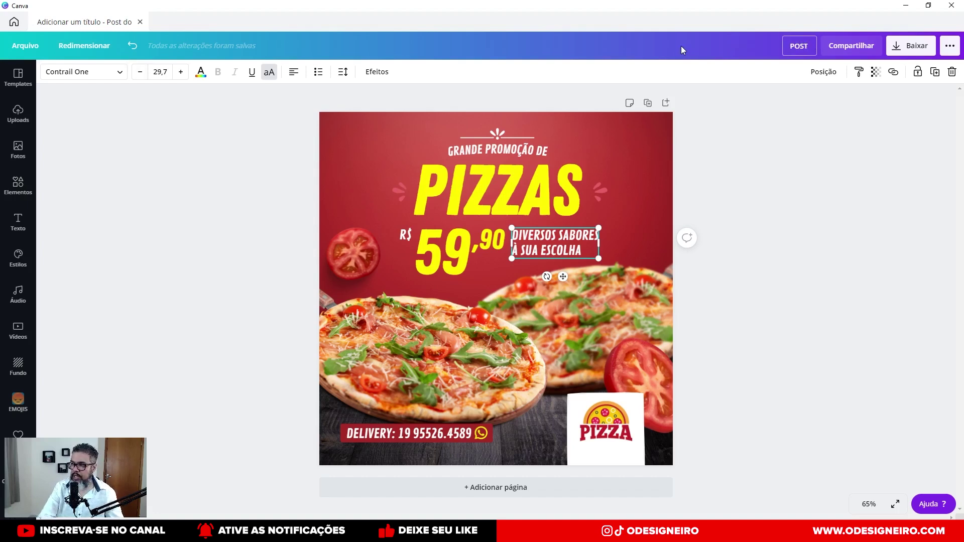
pyautogui.write(' PIZZARIA')
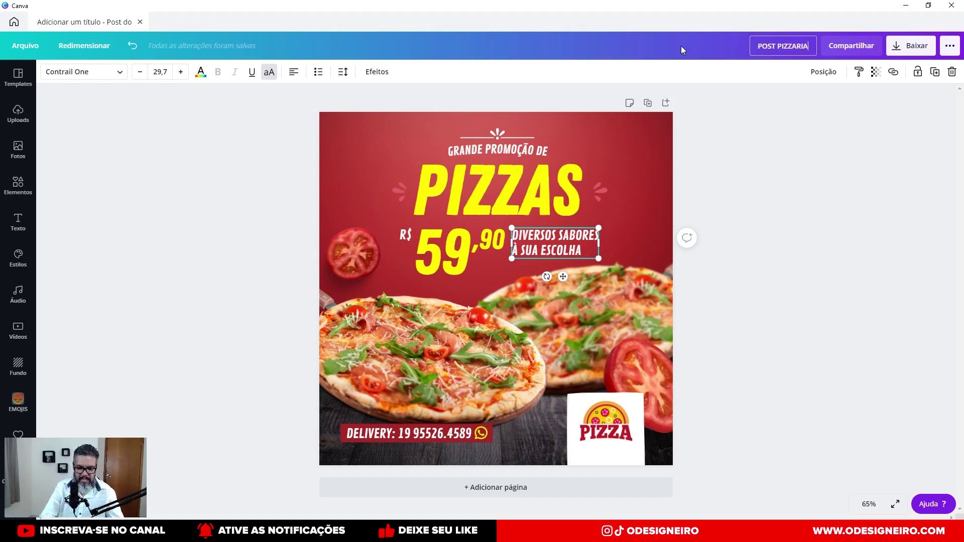
pyautogui.write(' TU')
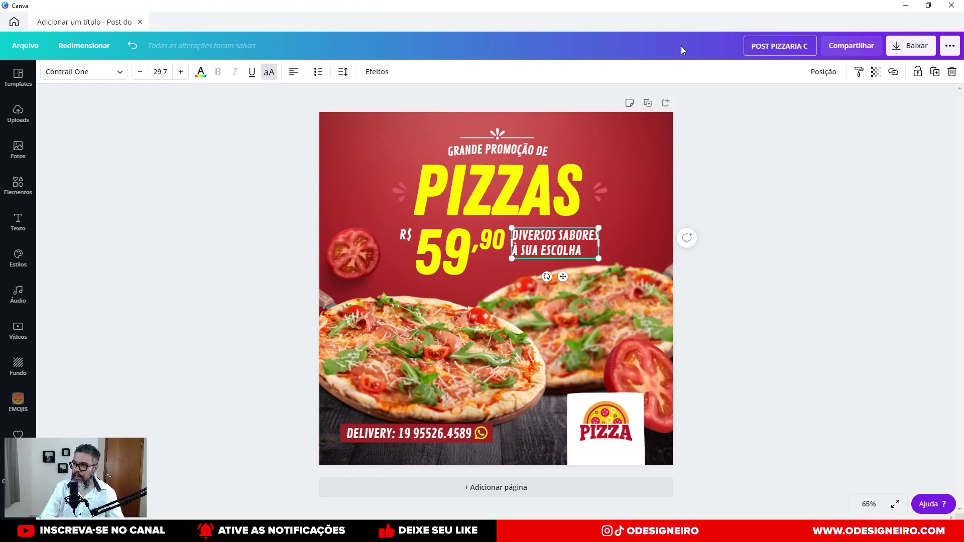
pyautogui.write('TORIAL')
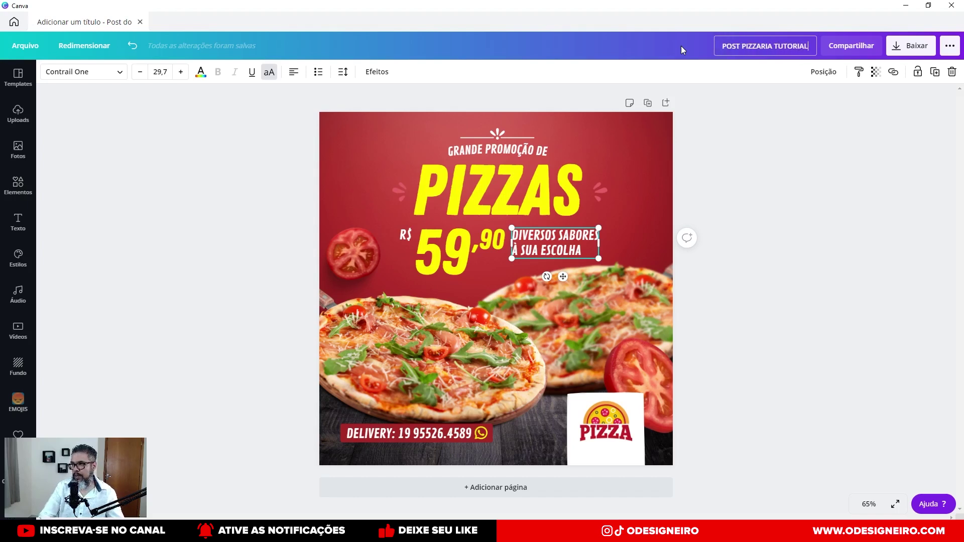
pyautogui.press('Return')
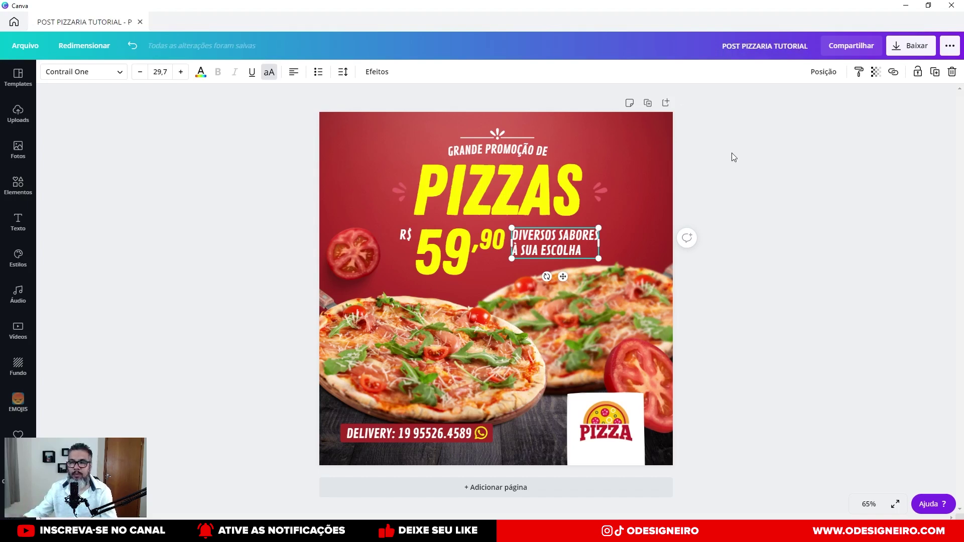
pyautogui.click(748, 232)
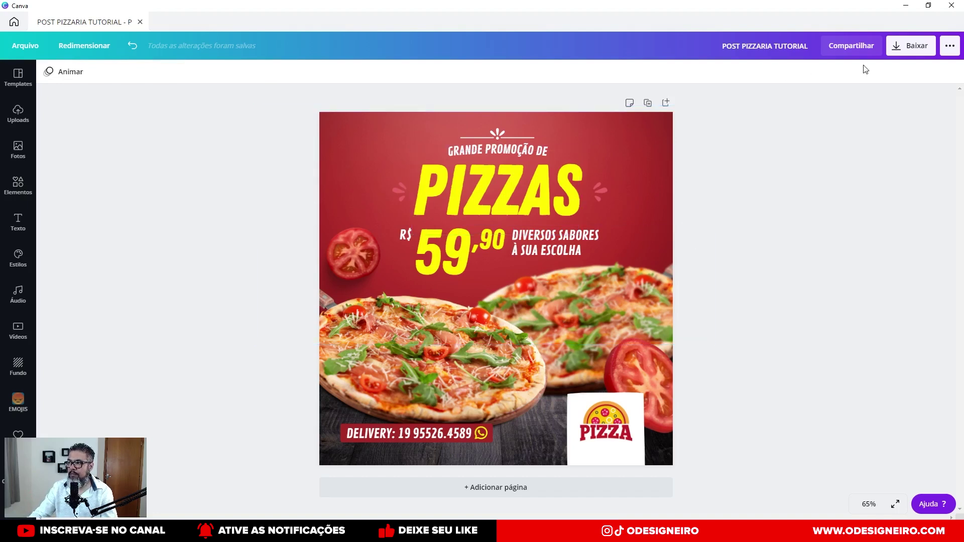
pyautogui.click(944, 48)
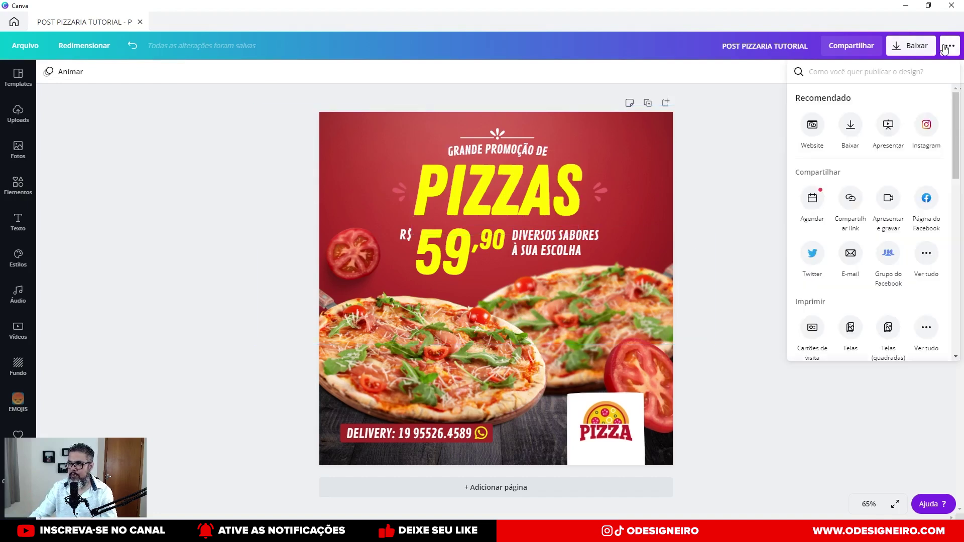
pyautogui.click(944, 49)
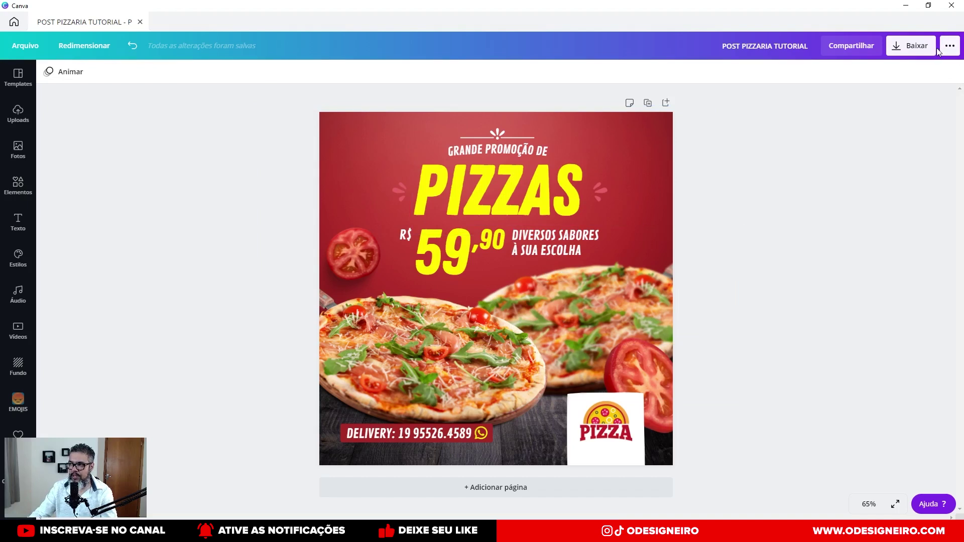
pyautogui.click(949, 48)
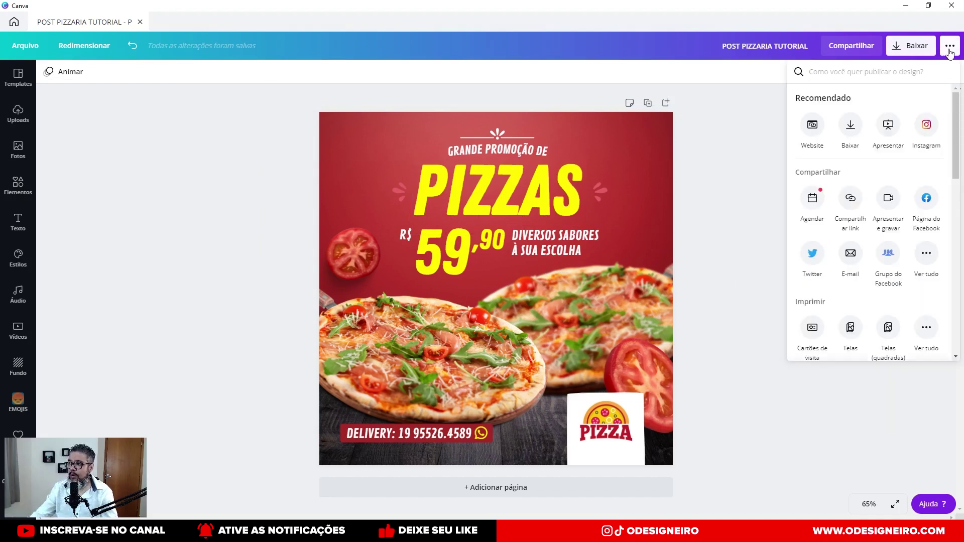
pyautogui.scroll(-5, 924, 173)
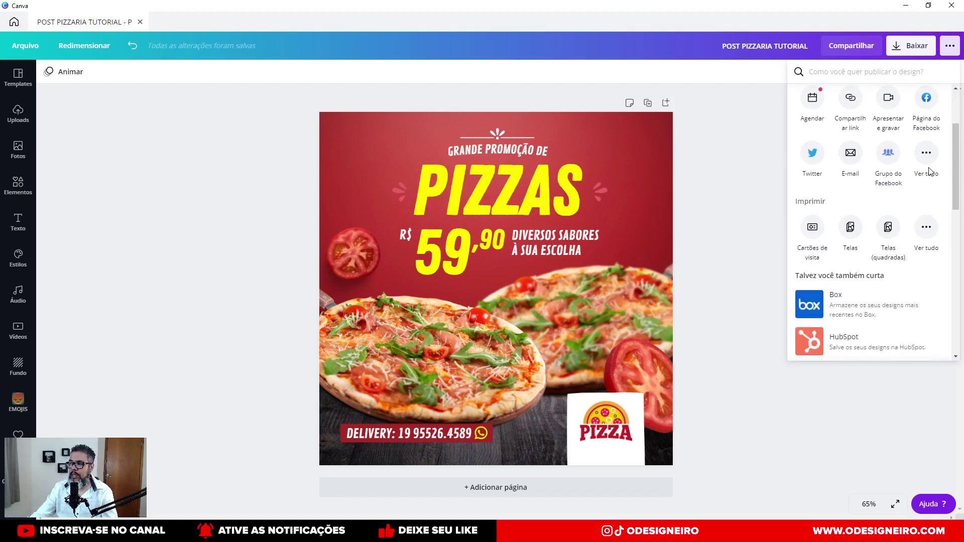
pyautogui.scroll(5, 923, 174)
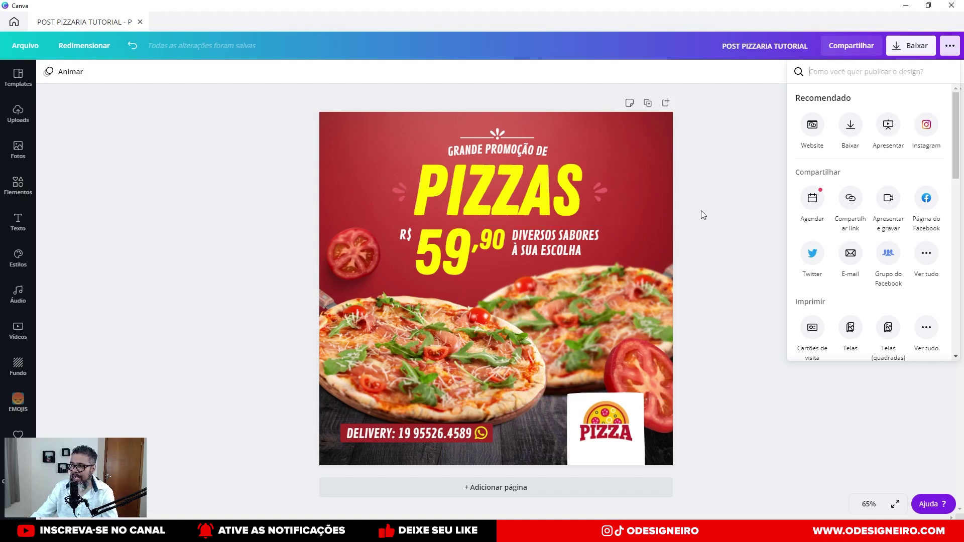
pyautogui.click(743, 233)
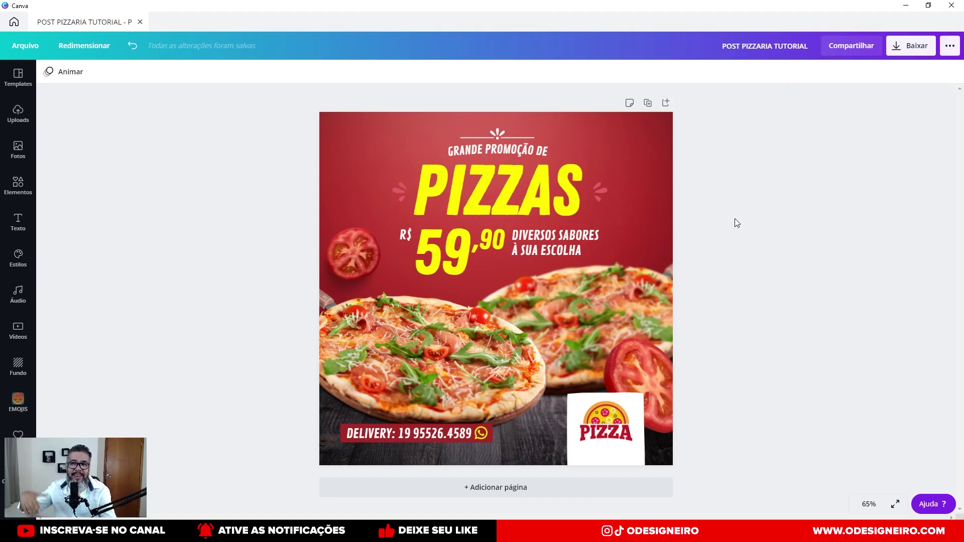